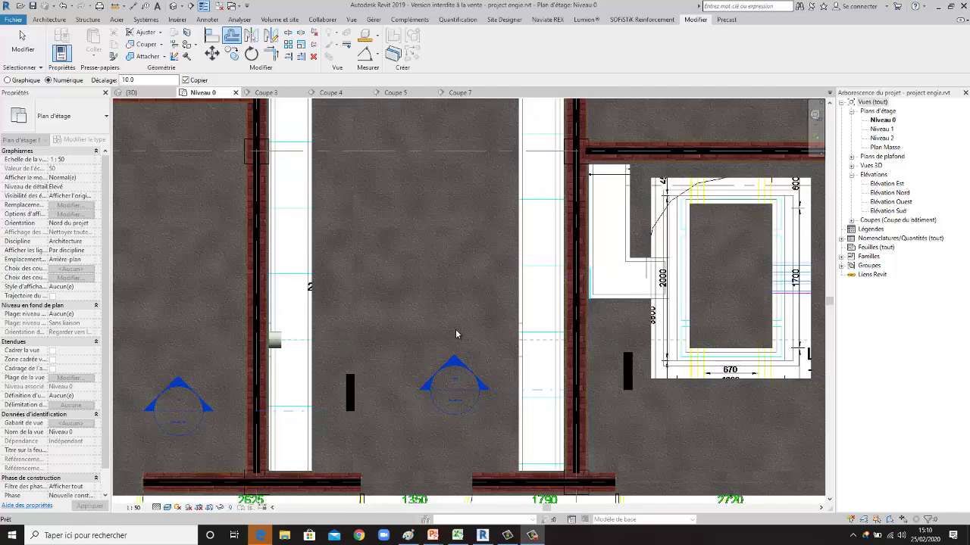
Cancel the pending offset and open section view Coupe 7.
scroll(462, 303, "down", 2)
scroll(485, 346, "up", 2)
scroll(472, 350, "up", 1)
scroll(472, 351, "down", 1)
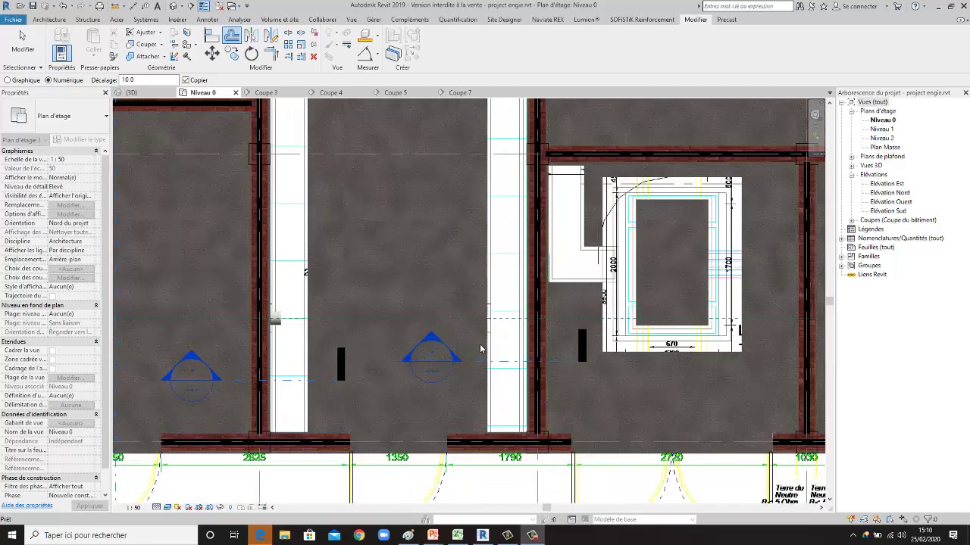
scroll(472, 350, "down", 1)
scroll(445, 342, "down", 1)
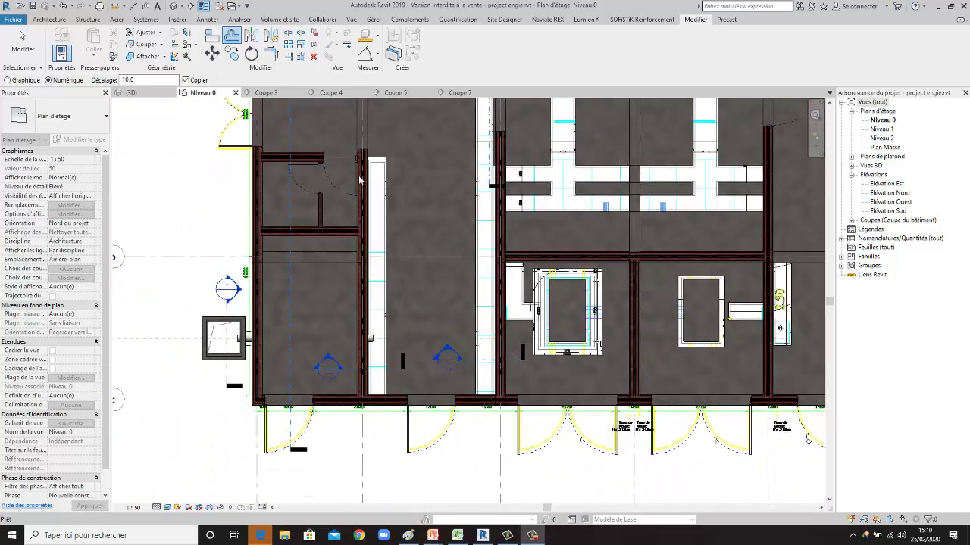
scroll(379, 308, "up", 1)
scroll(379, 307, "up", 1)
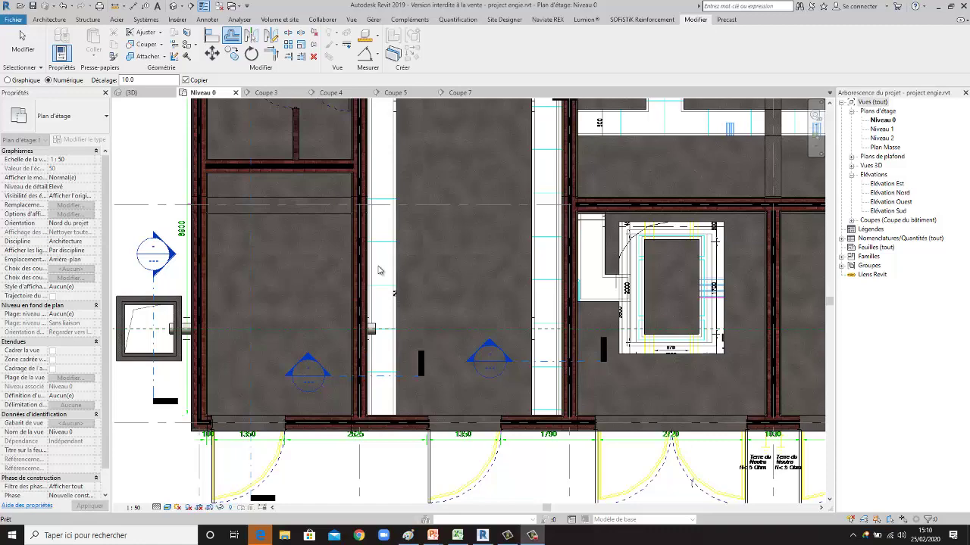
scroll(483, 397, "down", 2)
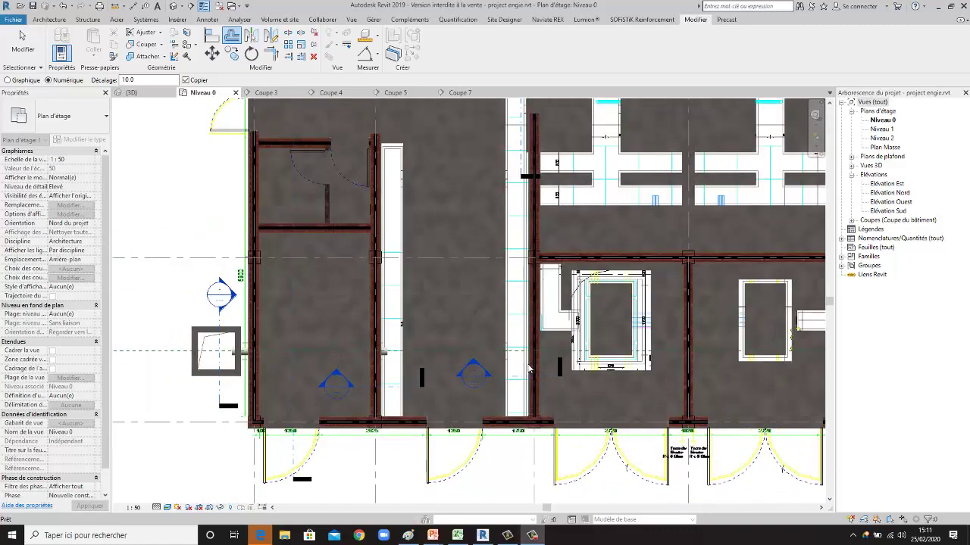
scroll(486, 370, "up", 2)
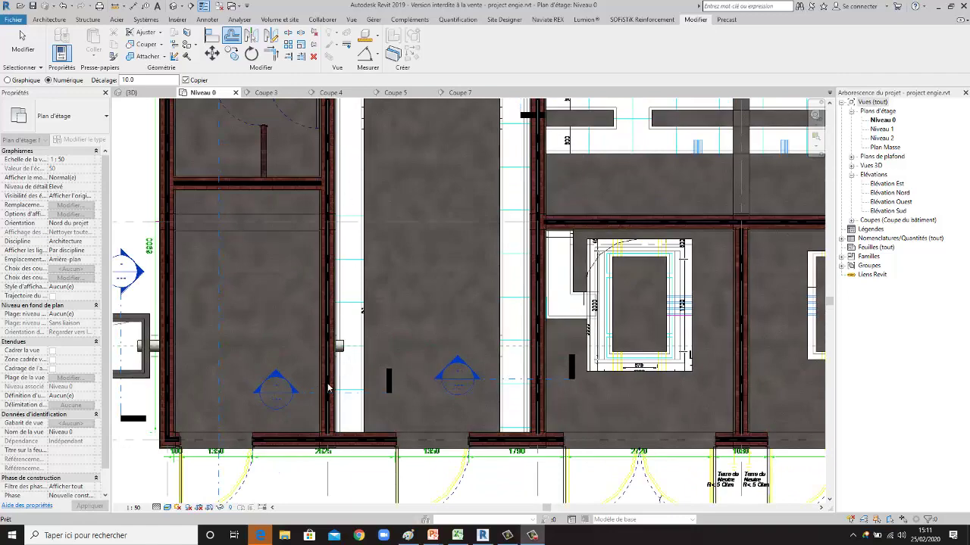
scroll(465, 365, "up", 1)
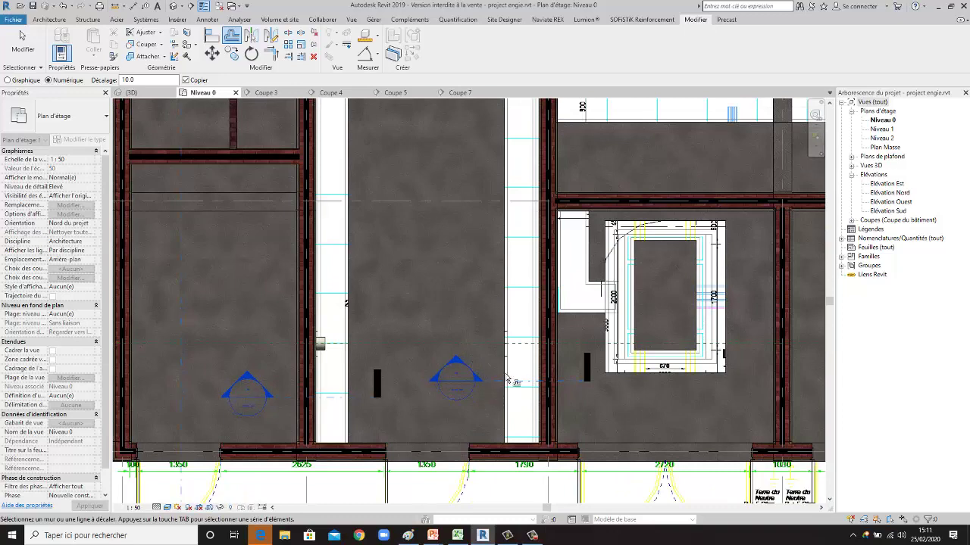
key("Escape")
key("Escape")
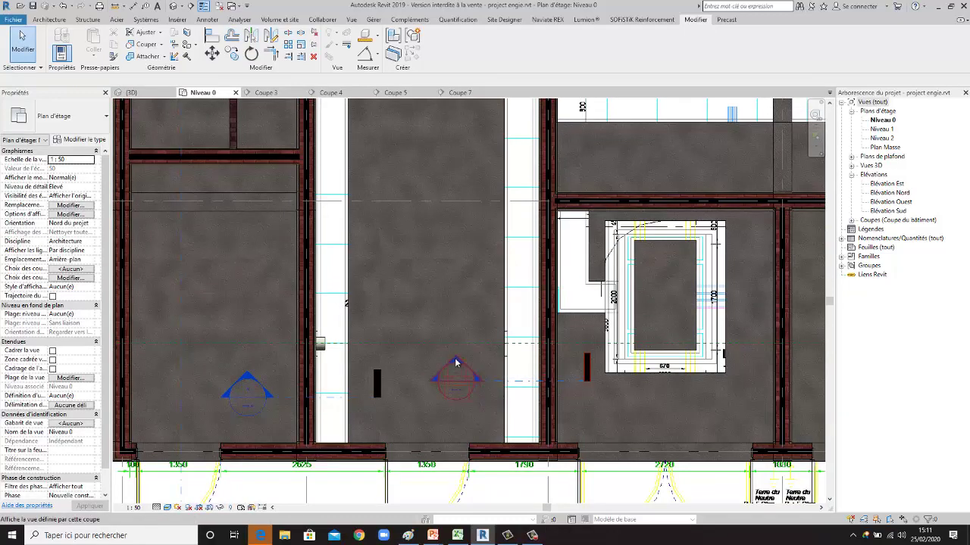
double_click(454, 361)
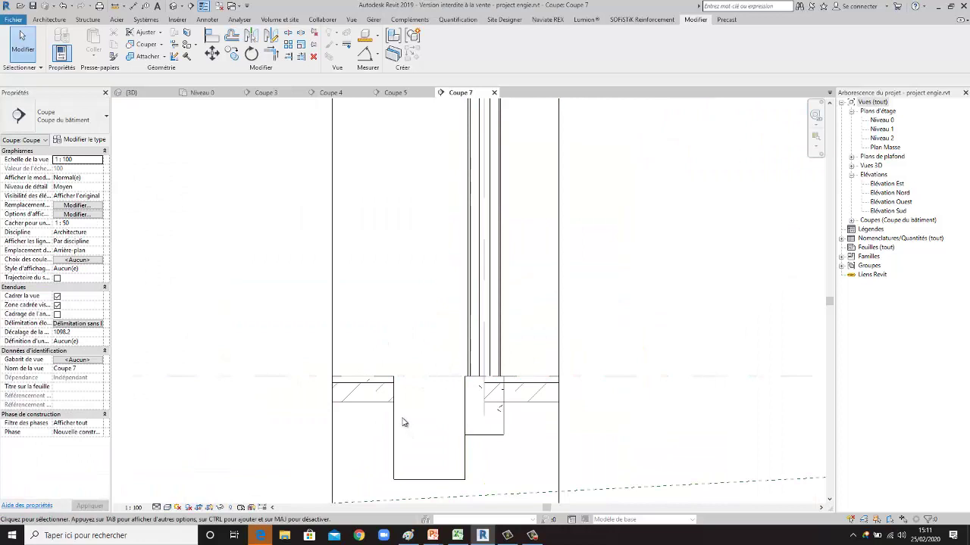
Offset the pit's two side lines and its bottom line 100 inward.
left_click(232, 35)
left_click(173, 80)
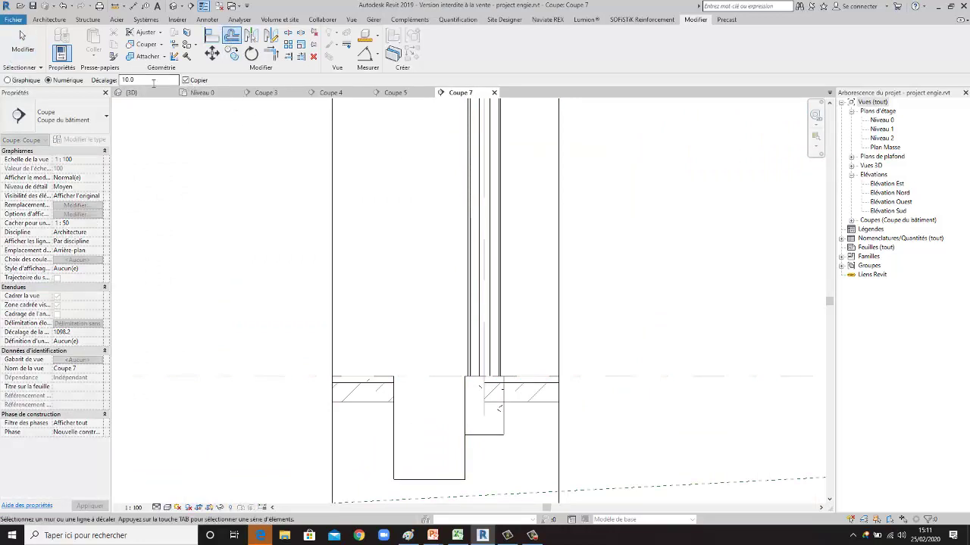
type("10")
key("Return")
left_click(126, 80)
left_click(409, 464)
left_click(432, 476)
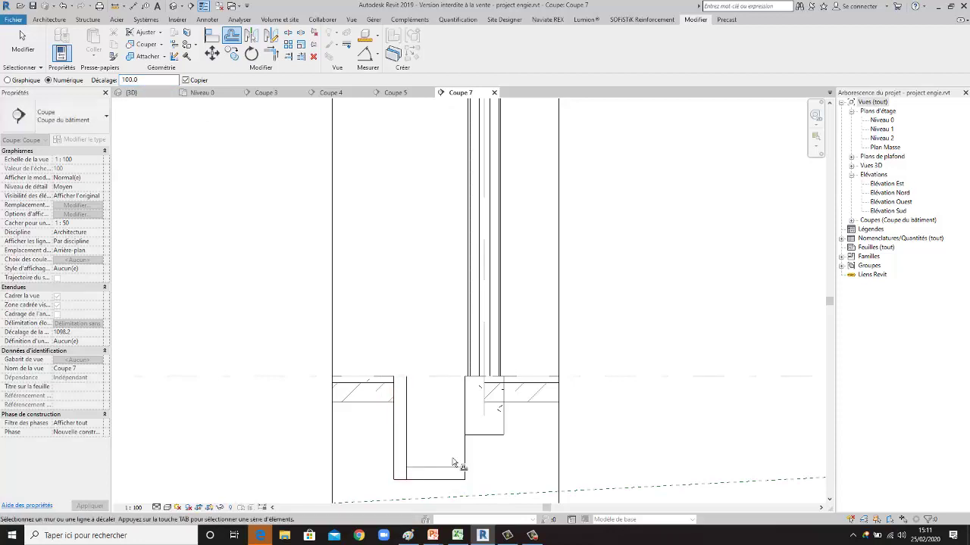
left_click(460, 458)
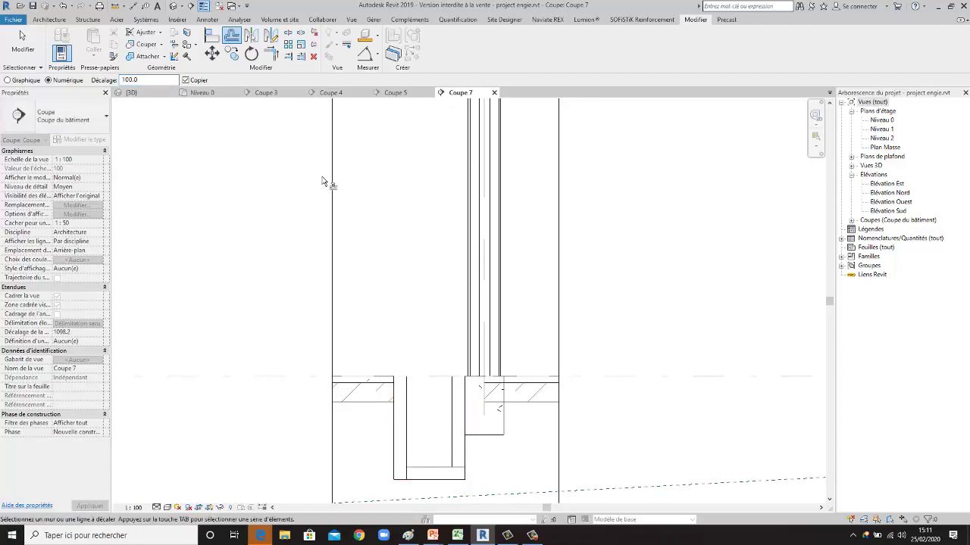
Trim the inner offset lines to corners so they form a closed U.
left_click(271, 53)
scroll(402, 444, "up", 1)
left_click(431, 478)
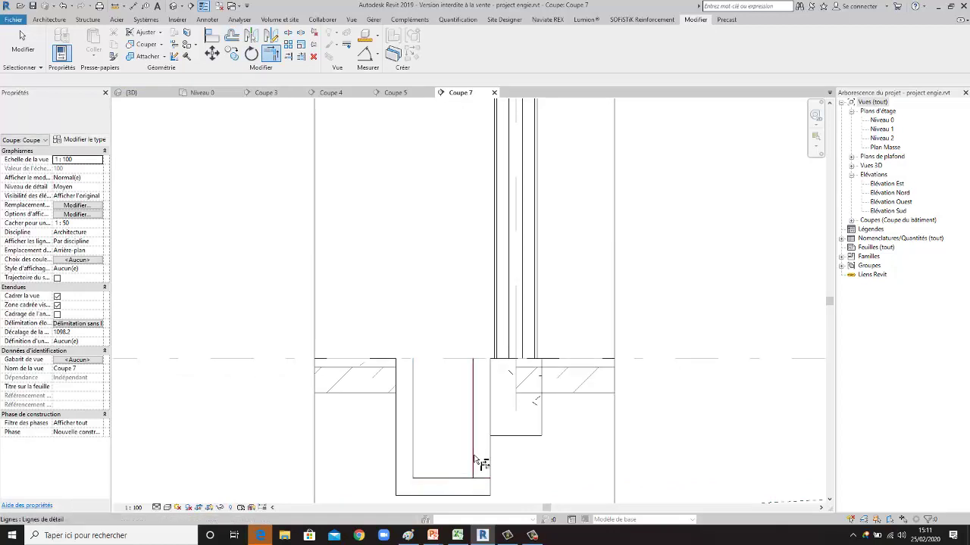
left_click(473, 458)
left_click(463, 478)
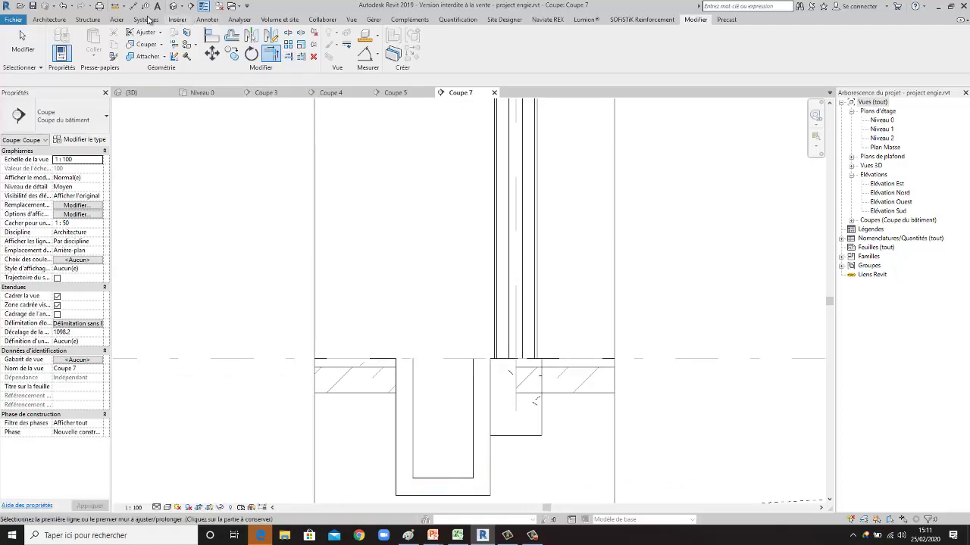
Draw a detail line across the top of the pit and select the wall above it.
left_click(207, 19)
left_click(291, 32)
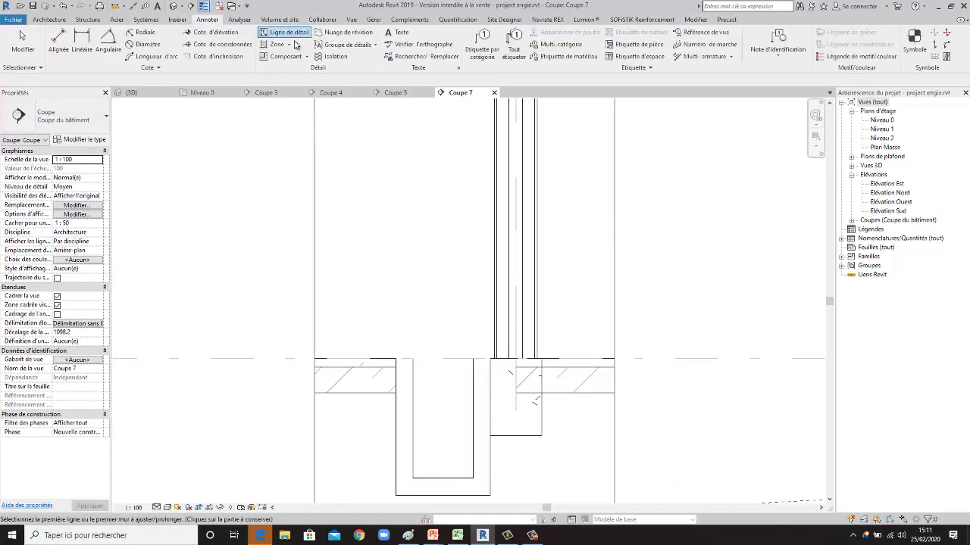
scroll(399, 362, "up", 2)
left_click(425, 362)
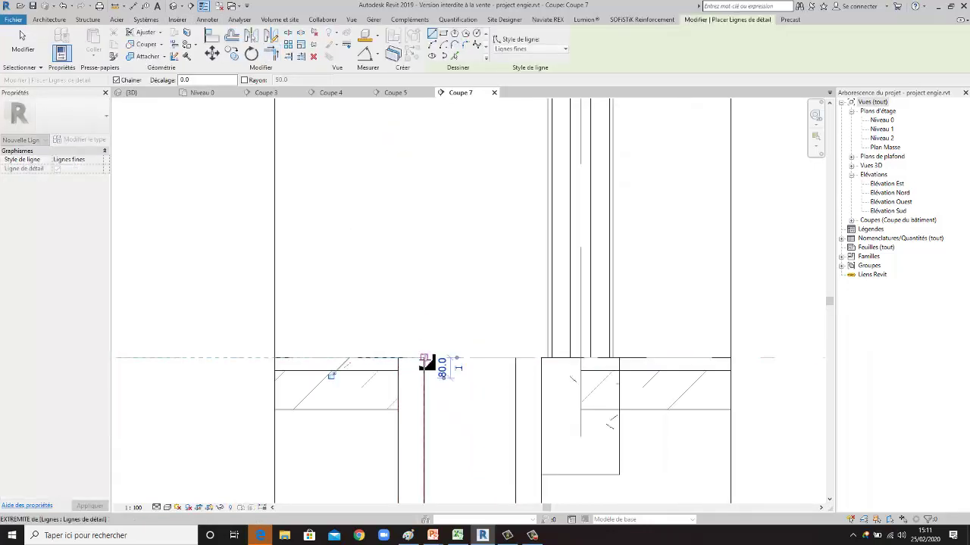
left_click(543, 363)
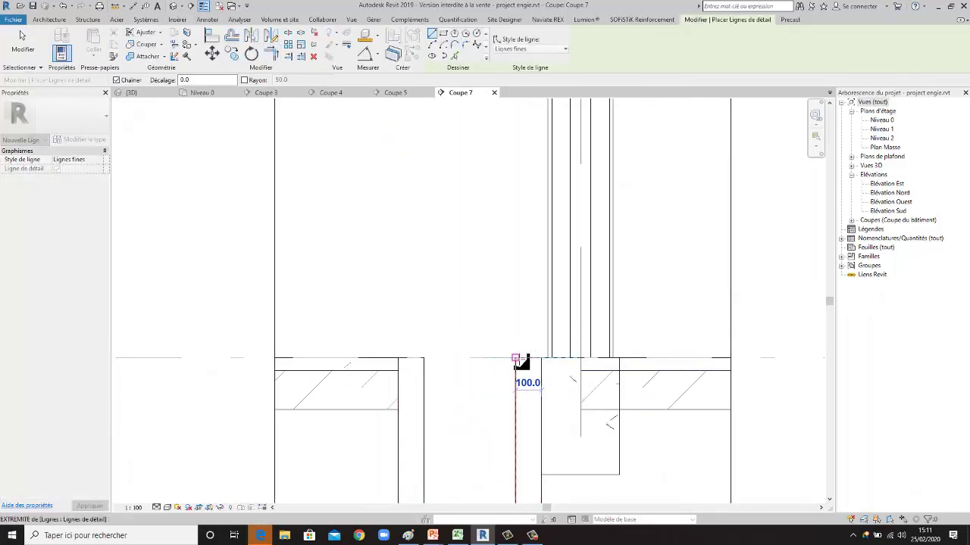
key("Escape")
key("Escape")
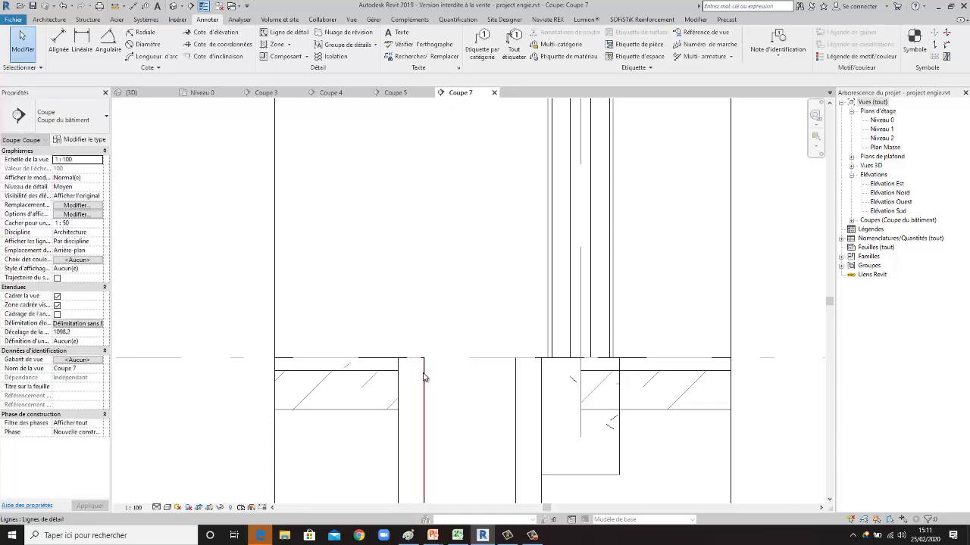
scroll(424, 334, "down", 2)
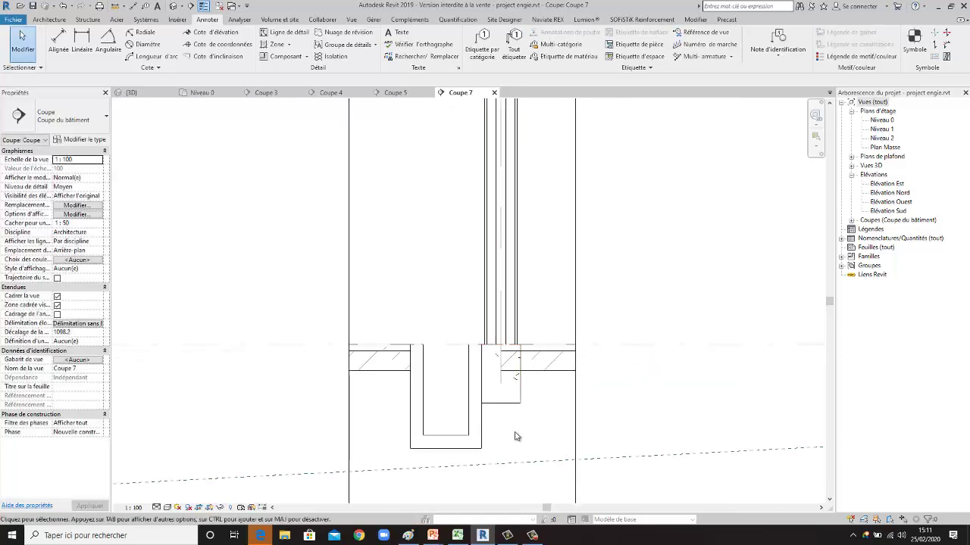
left_click(481, 307)
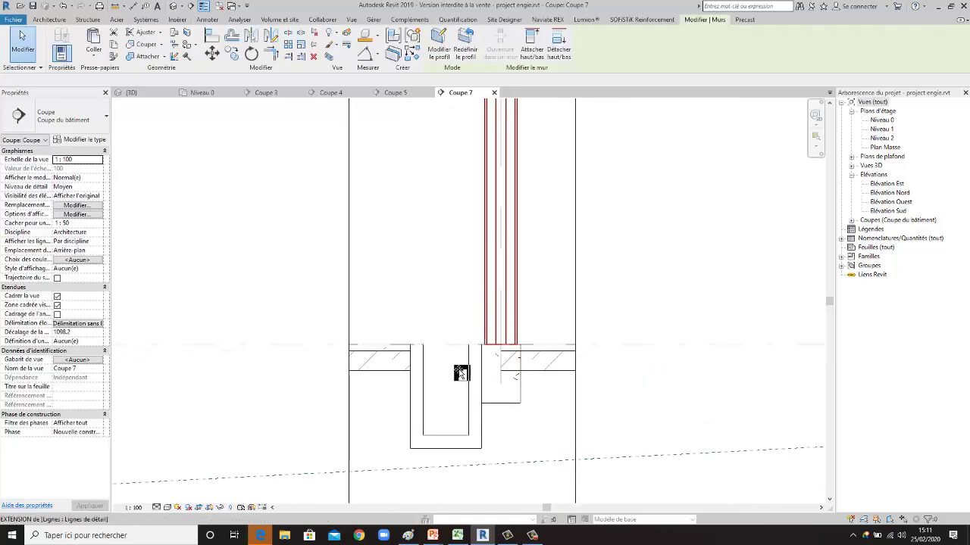
Undo the accidental wall move and window-select everything around the pit.
left_click_drag(493, 318, 497, 310)
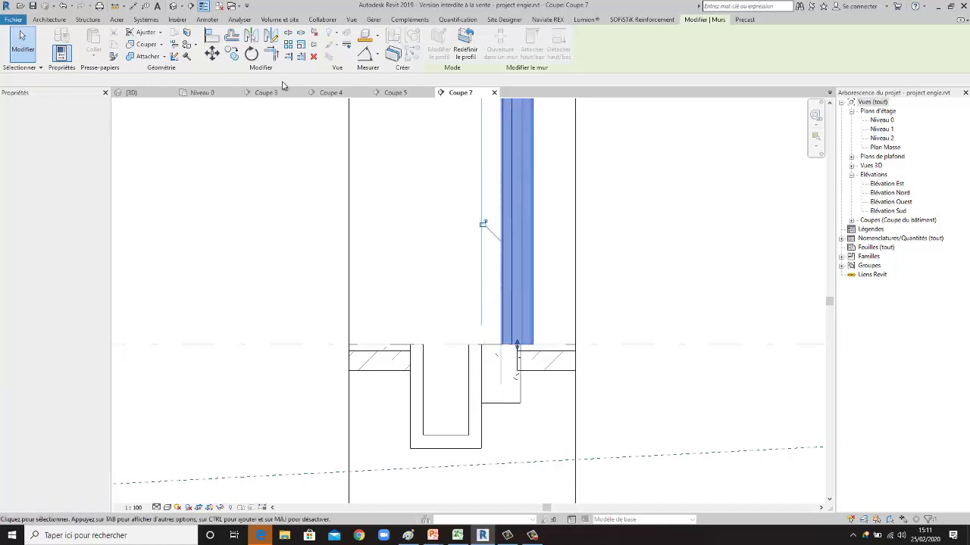
left_click(63, 6)
left_click_drag(542, 304, 386, 459)
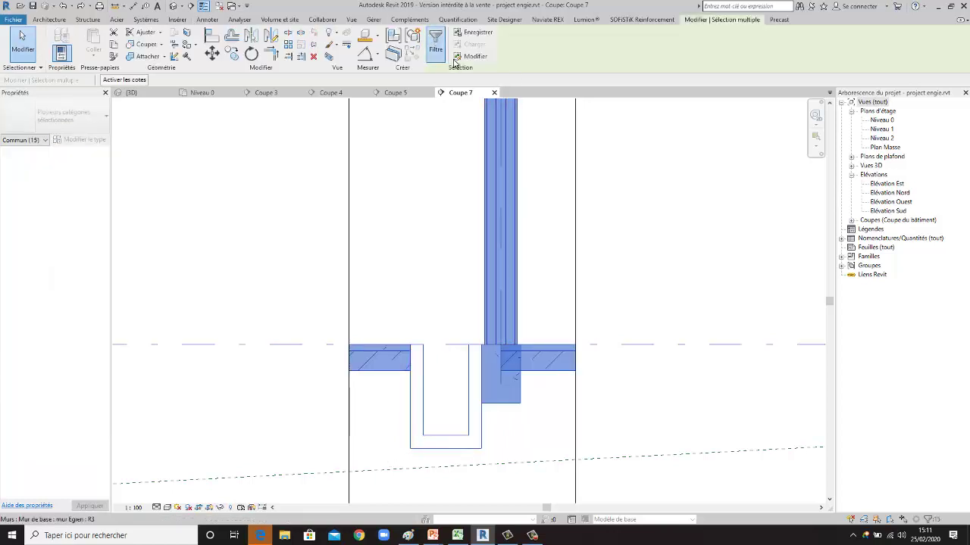
Filter the selection to keep only Lignes fines, dropping walls, levels, framing, grids and floors.
left_click(436, 41)
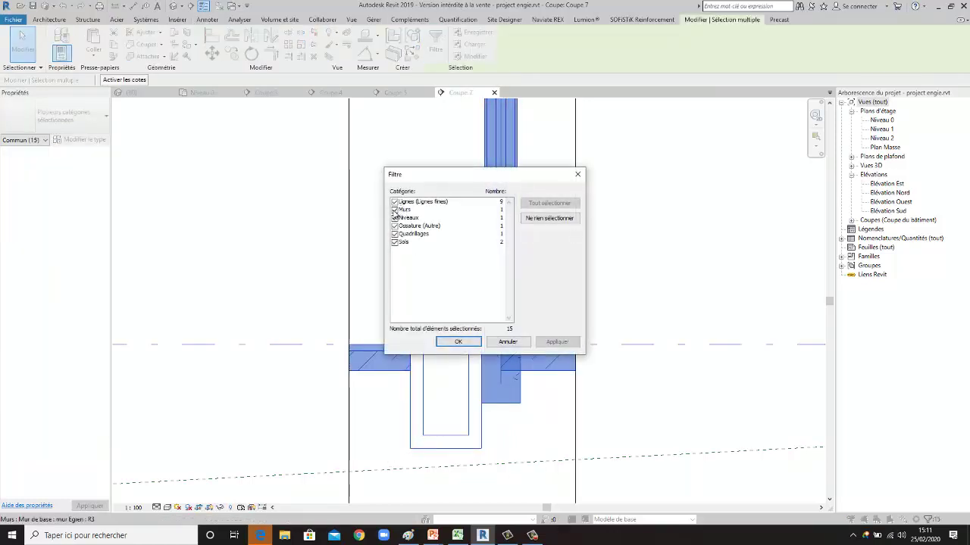
left_click(395, 209)
left_click(395, 217)
left_click(395, 226)
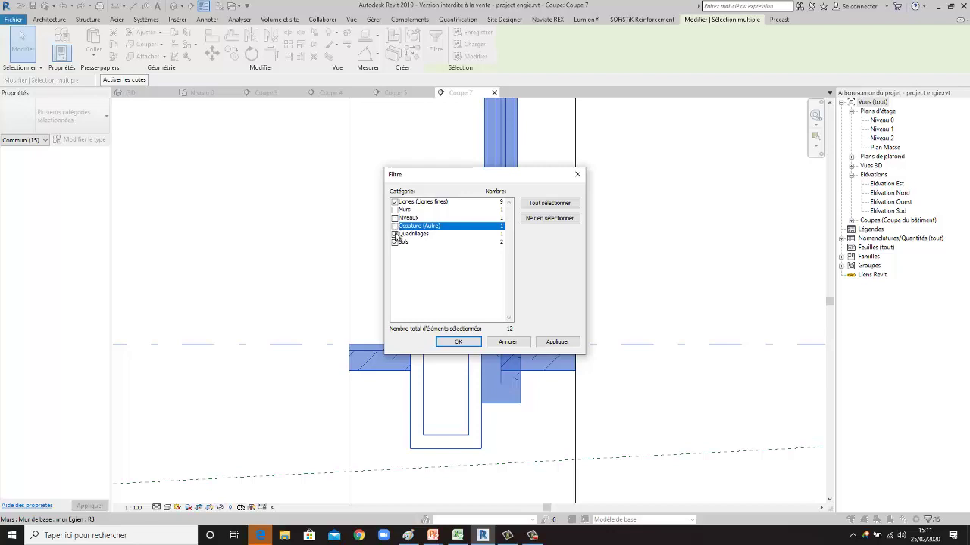
left_click(395, 234)
left_click(394, 242)
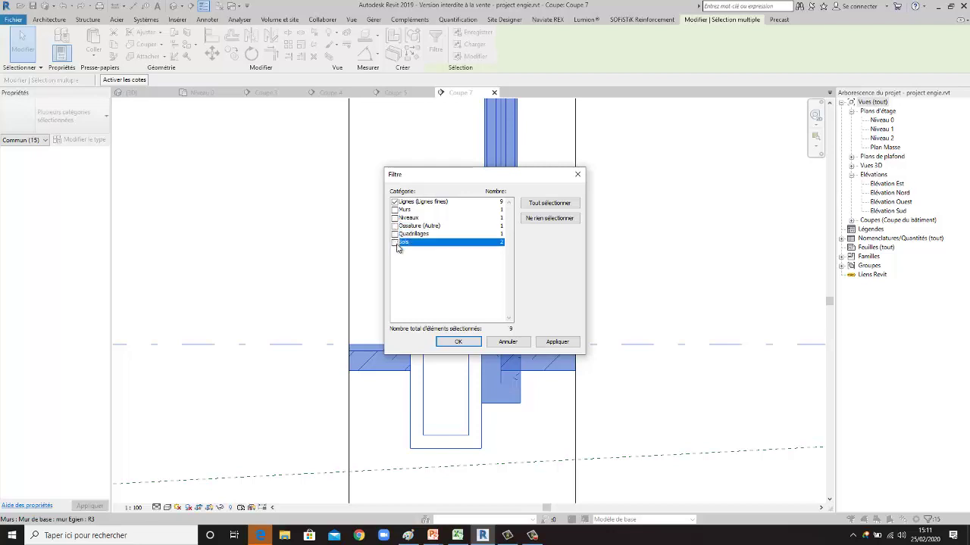
left_click(557, 342)
left_click(458, 341)
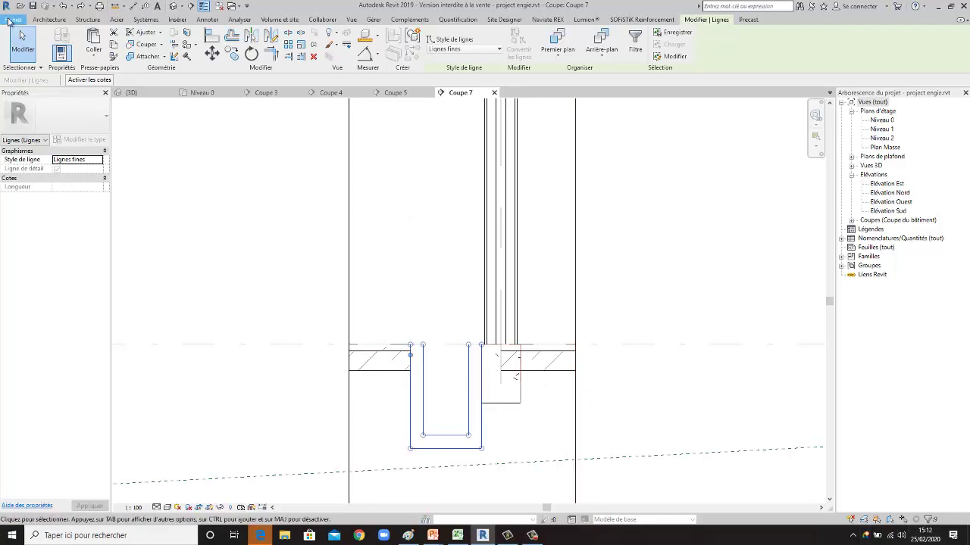
Create a new family from the Profil métrique.rft template.
left_click(10, 22)
mouse_move(38, 59)
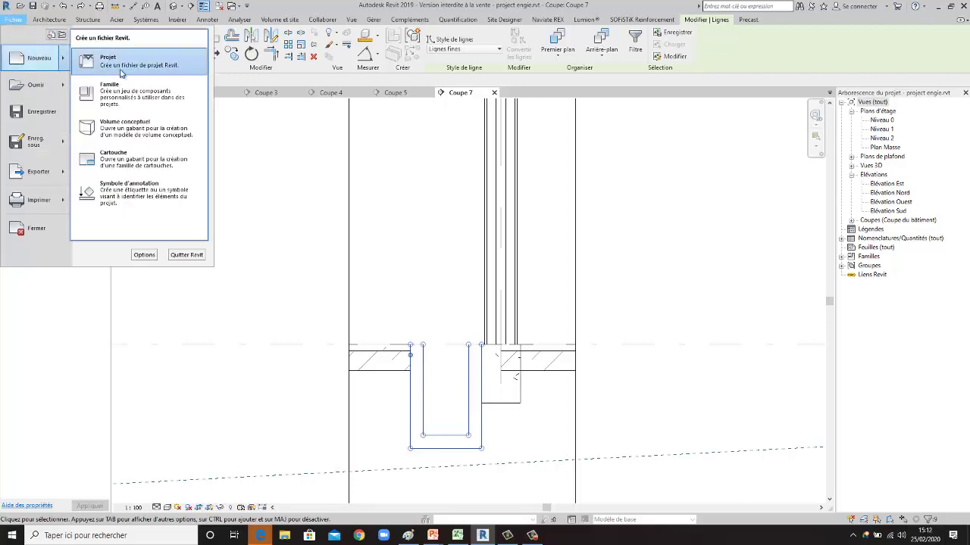
left_click(114, 90)
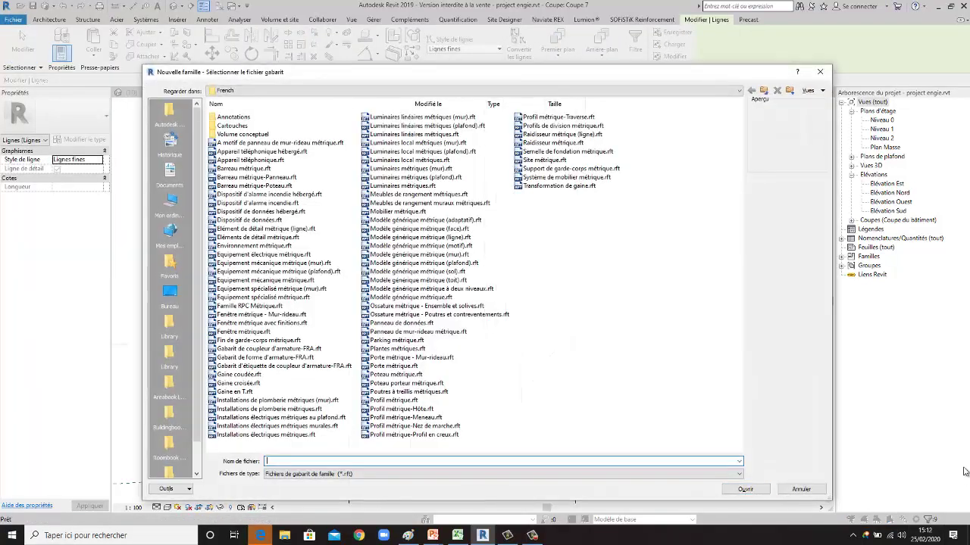
left_click(424, 401)
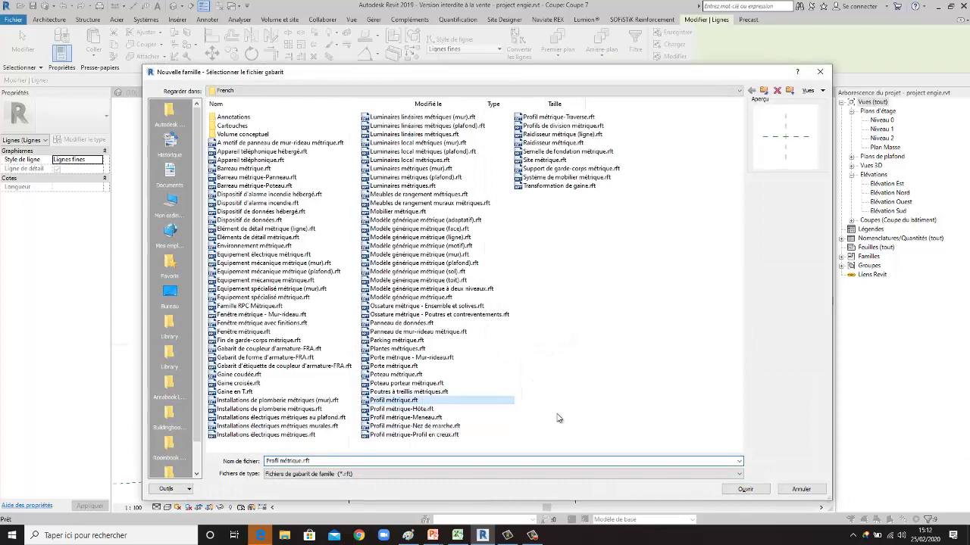
double_click(498, 407)
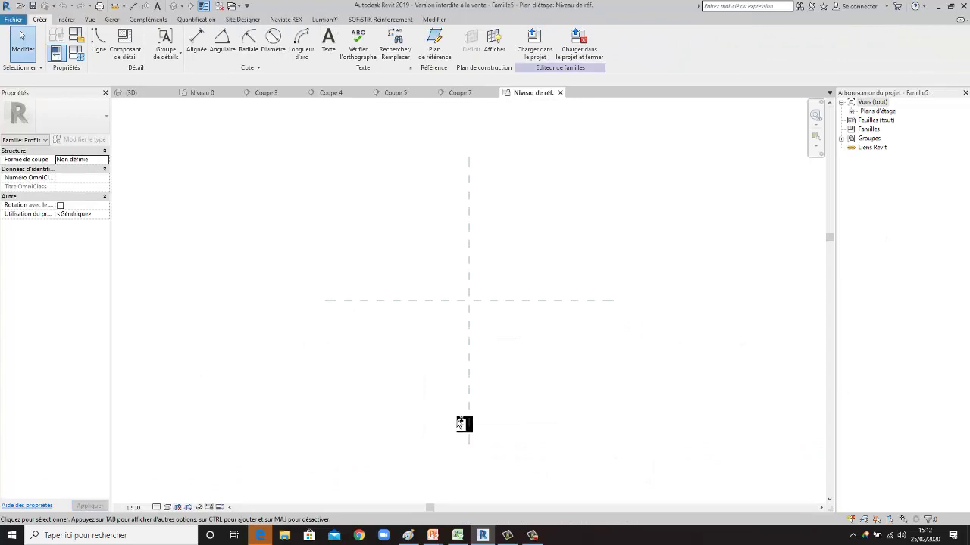
Paste the U outline and move its top-right corner onto the reference-plane intersection.
left_click_drag(462, 425, 406, 436)
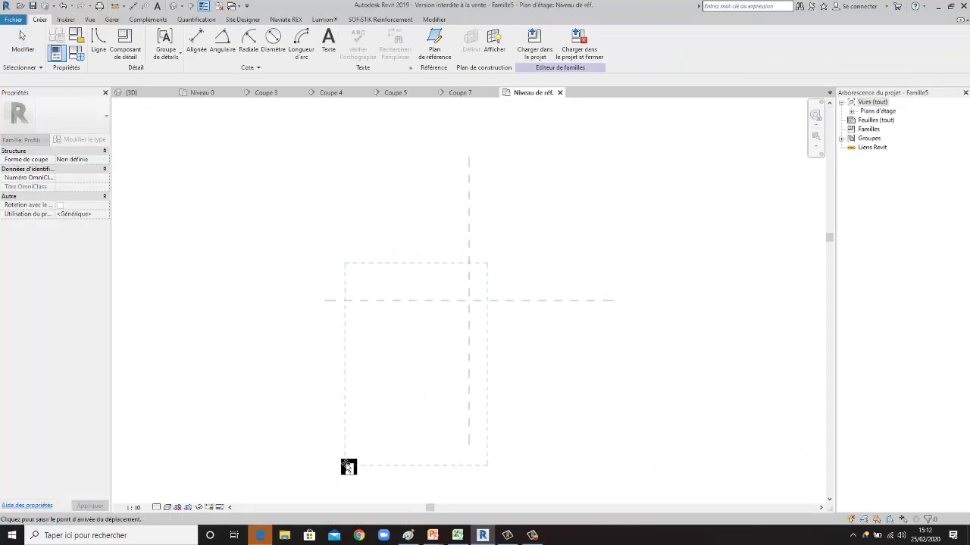
left_click(328, 486)
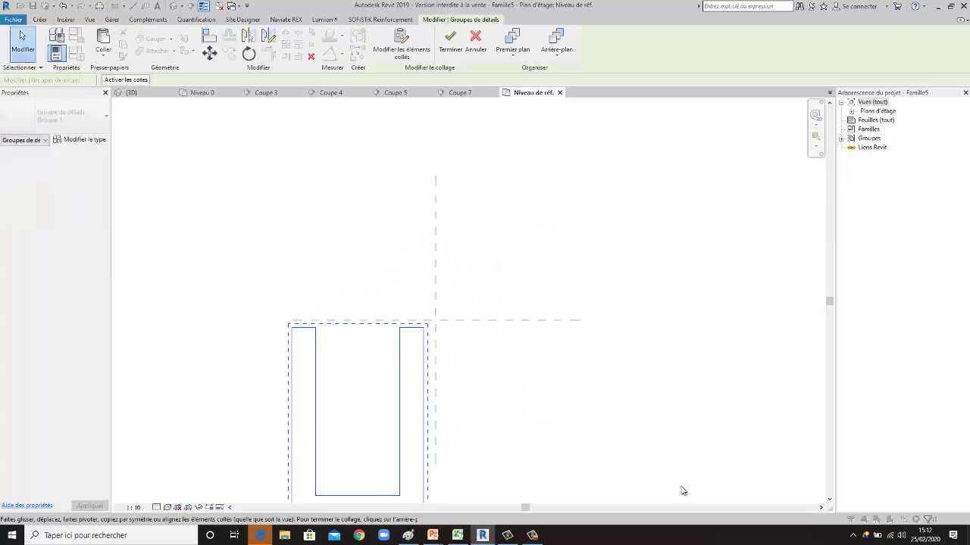
left_click(210, 51)
scroll(409, 323, "up", 2)
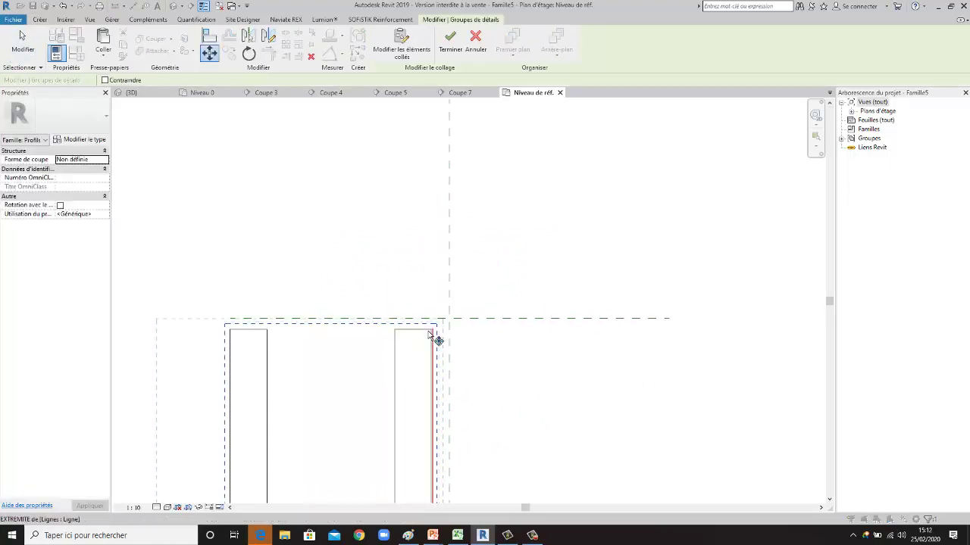
left_click(437, 340)
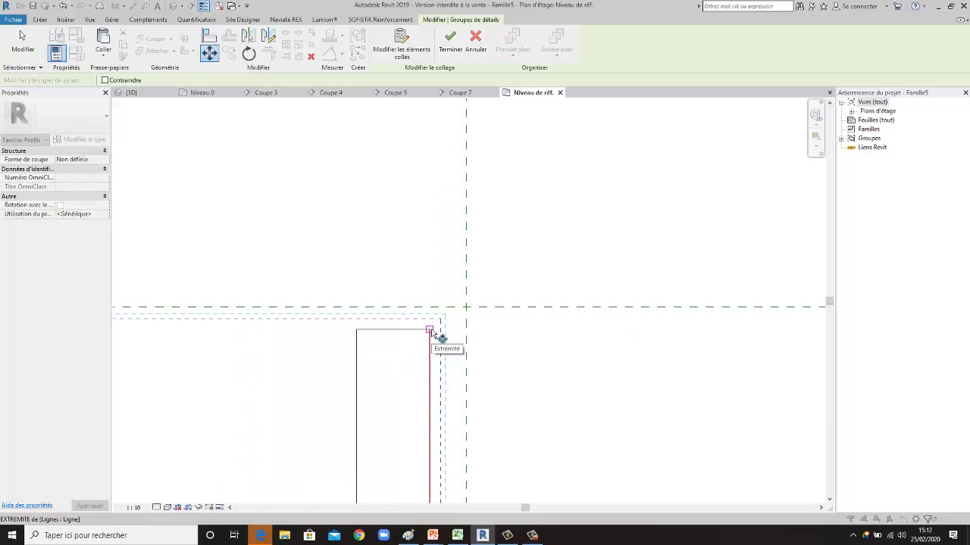
left_click(429, 330)
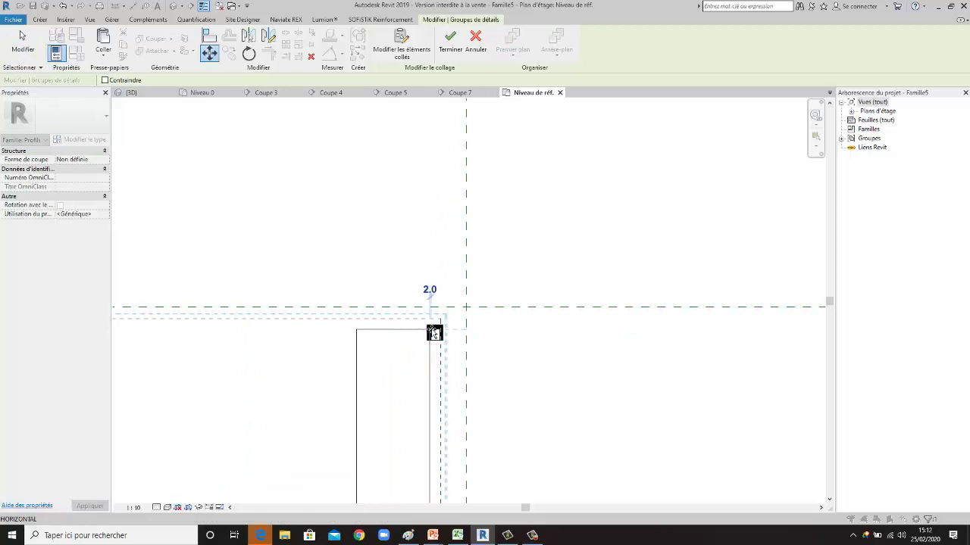
left_click(471, 311)
scroll(581, 387, "down", 1)
scroll(553, 263, "down", 2)
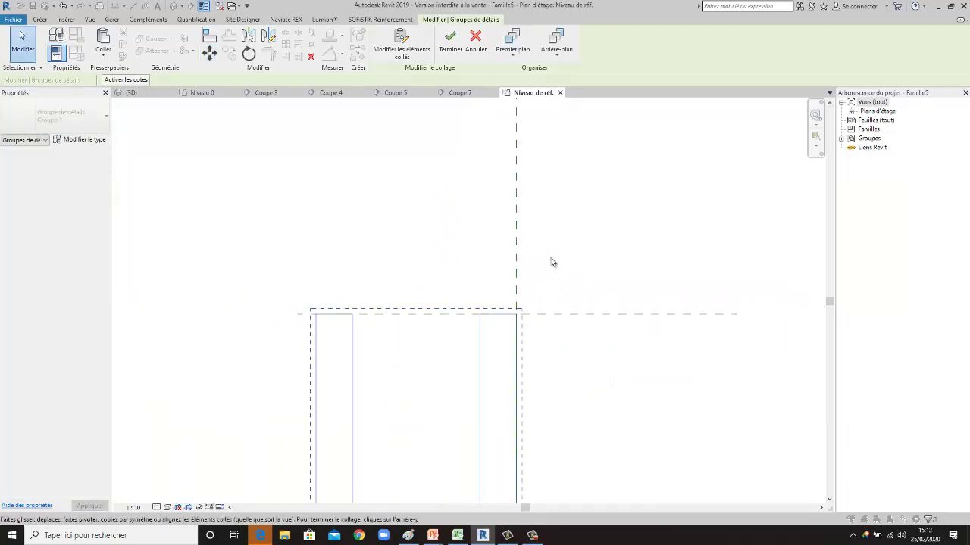
scroll(552, 263, "down", 1)
key("Escape")
scroll(535, 379, "down", 1)
scroll(426, 316, "up", 1)
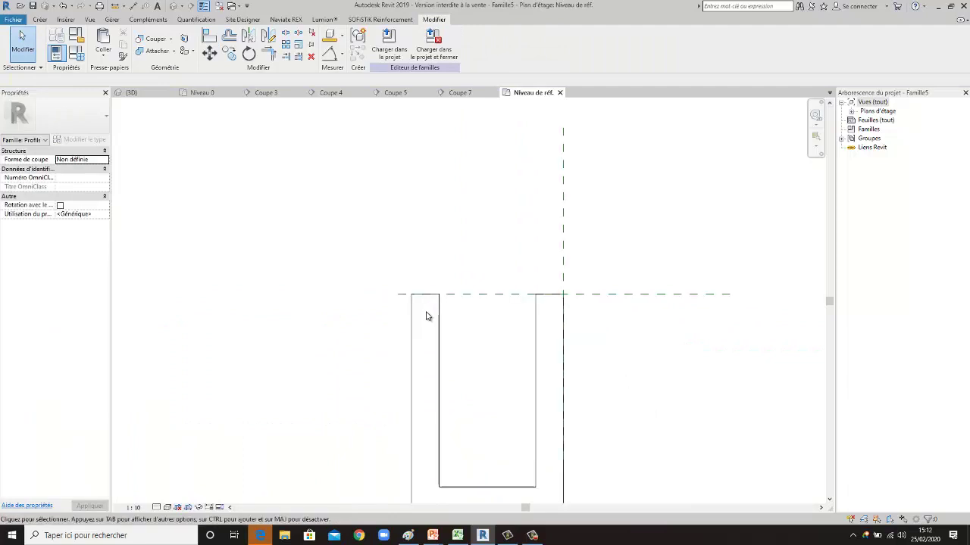
scroll(414, 310, "down", 1)
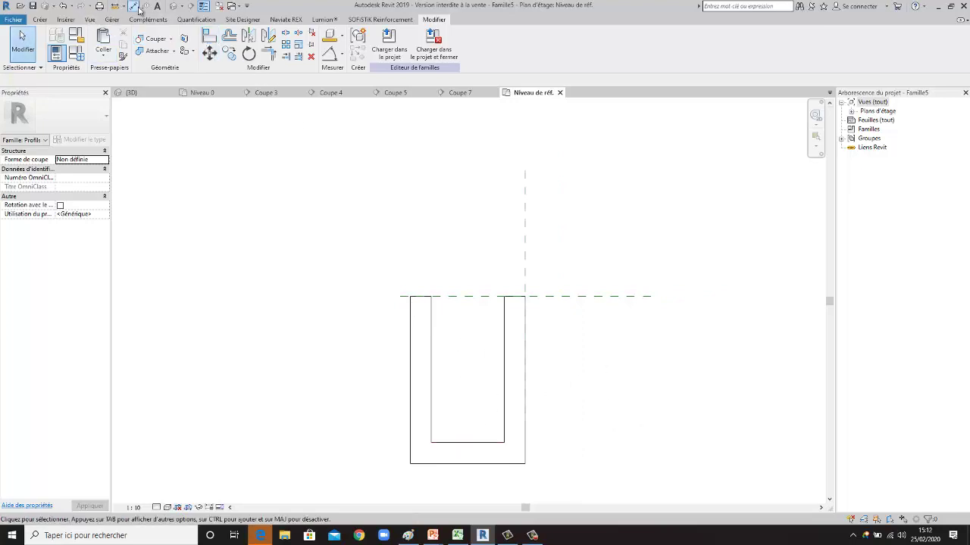
Add aligned dimensions for the 550 overall width and 800 overall height.
key("d")
key("i")
left_click(410, 422)
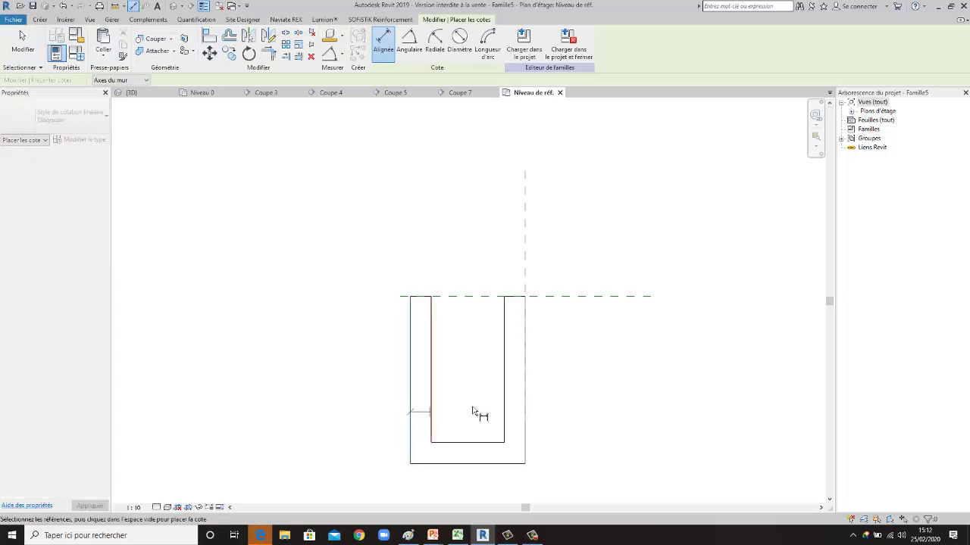
left_click(528, 415)
scroll(530, 409, "down", 1)
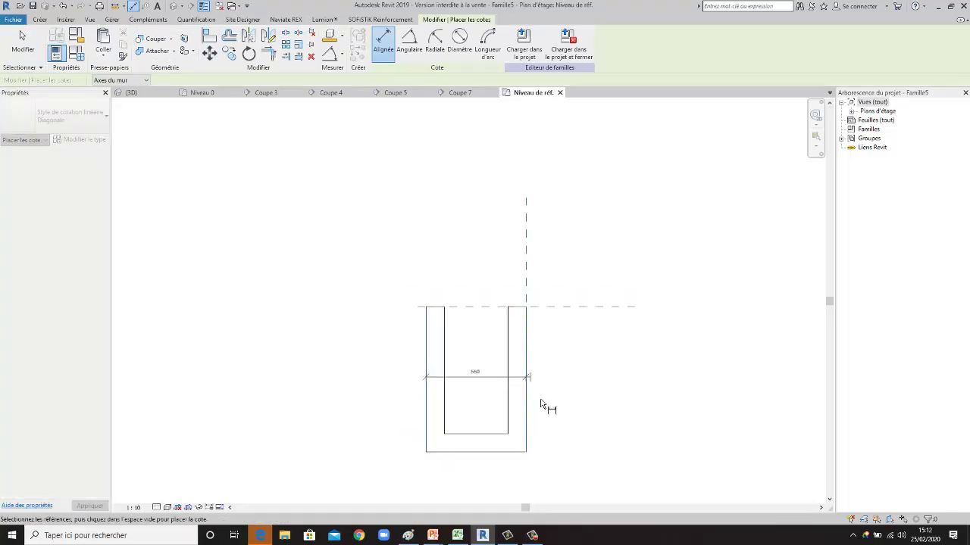
left_click(581, 474)
left_click(444, 452)
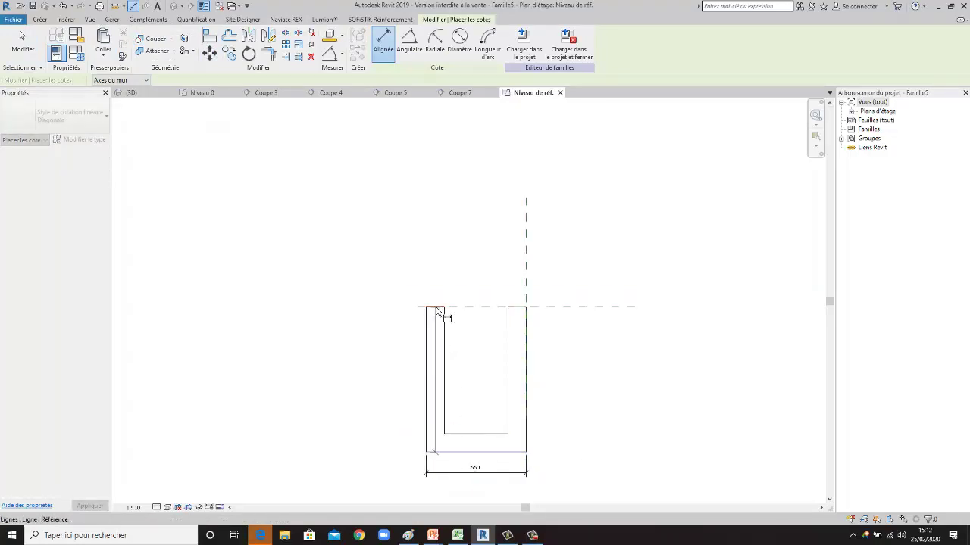
left_click(437, 307)
left_click(383, 382)
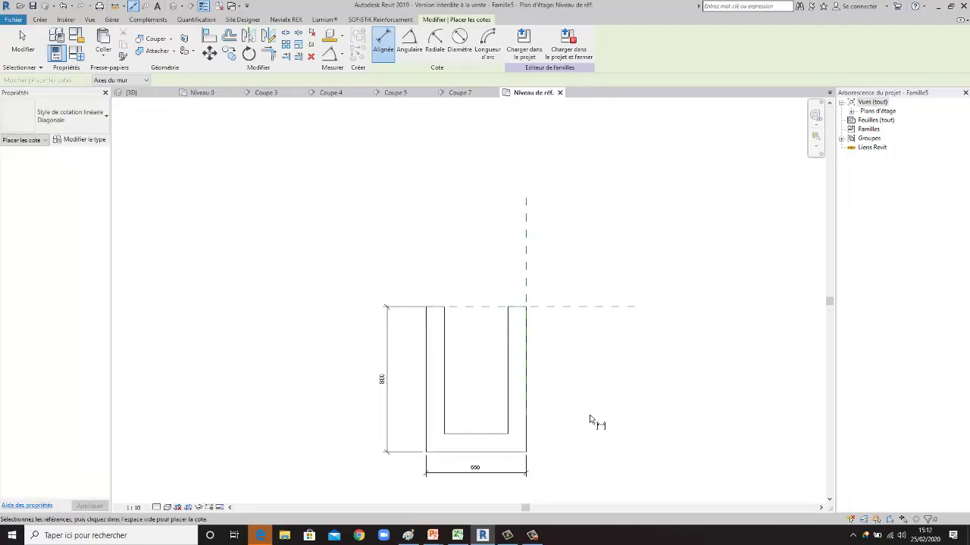
Add the 100 base-thickness dimension at left, then select the 550 width dimension.
scroll(500, 448, "up", 2)
left_click(471, 424)
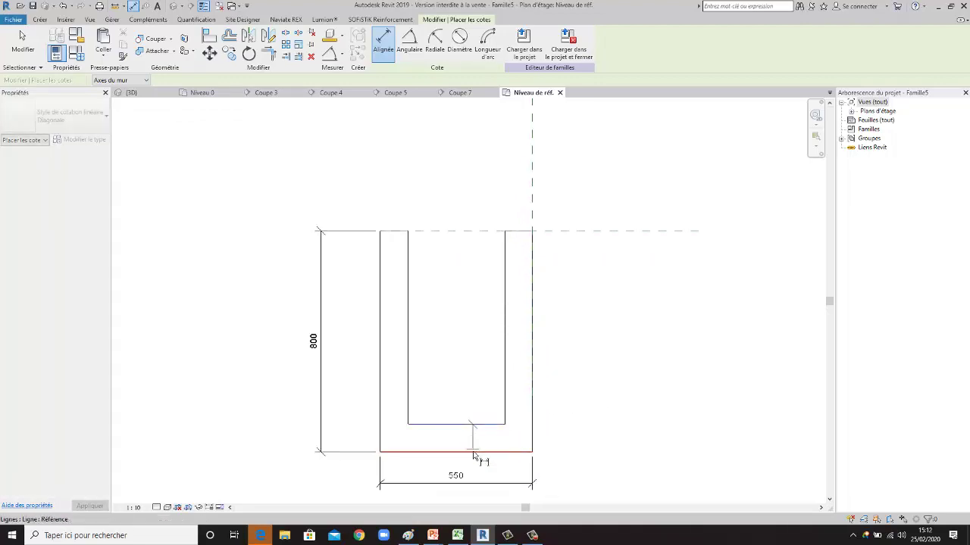
left_click(466, 453)
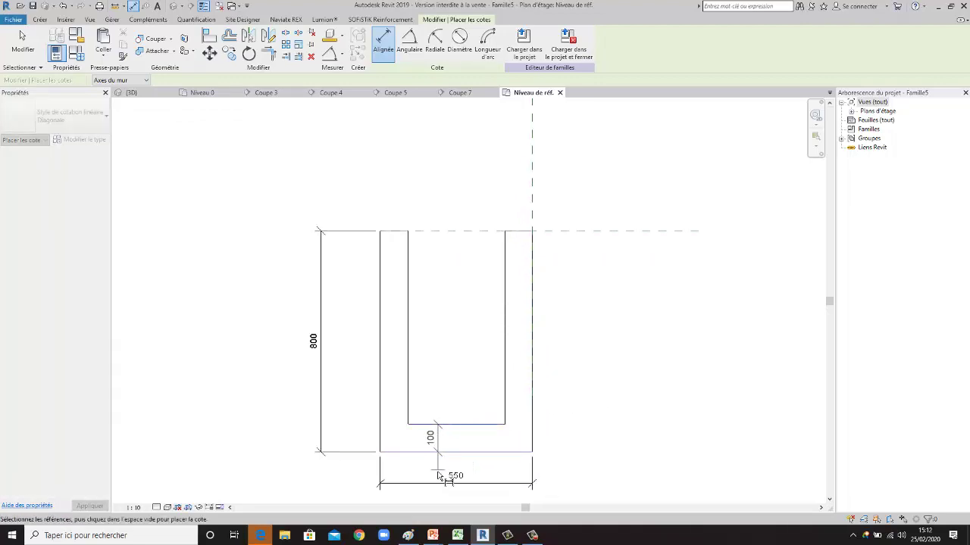
left_click(348, 485)
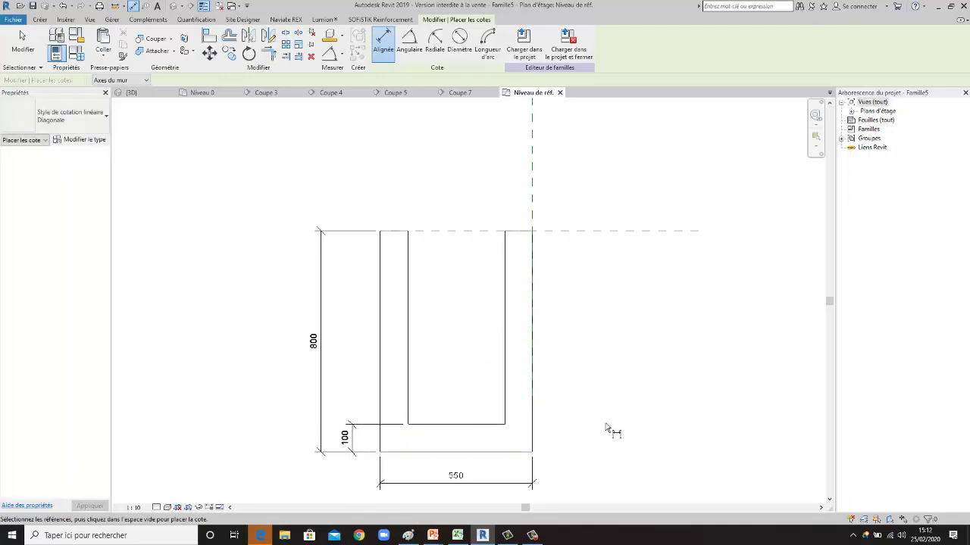
key("Escape")
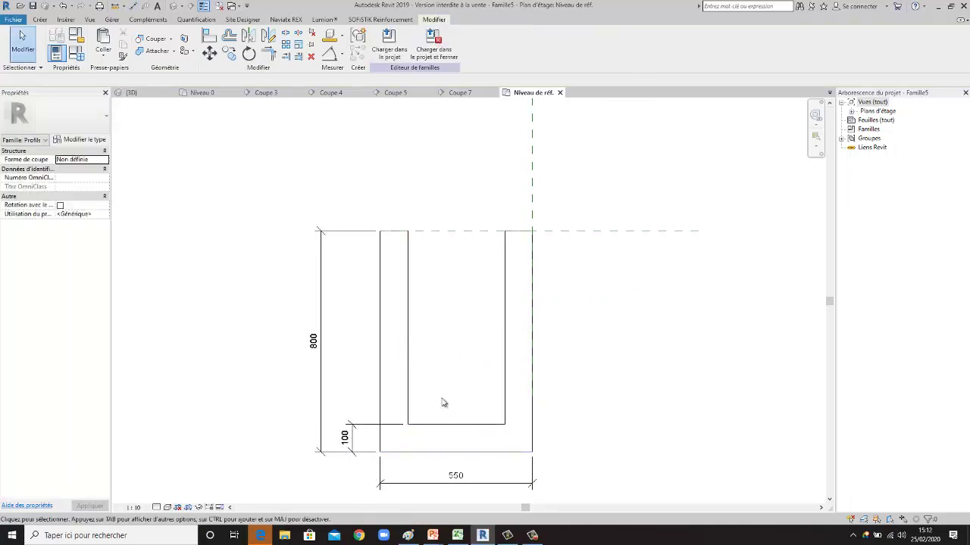
left_click(490, 487)
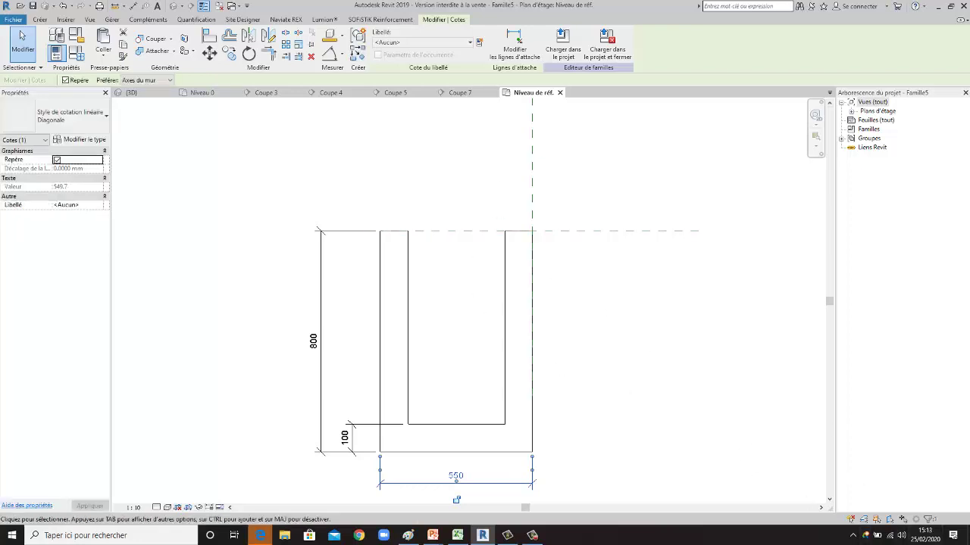
Label the 550 width dimension with a new parameter named largeur canal.
left_click(479, 42)
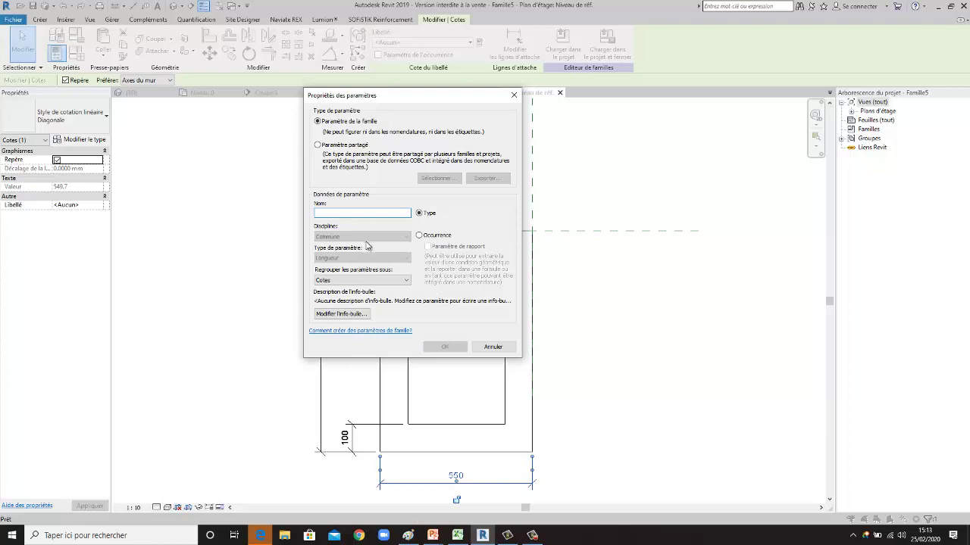
type("largeur canal")
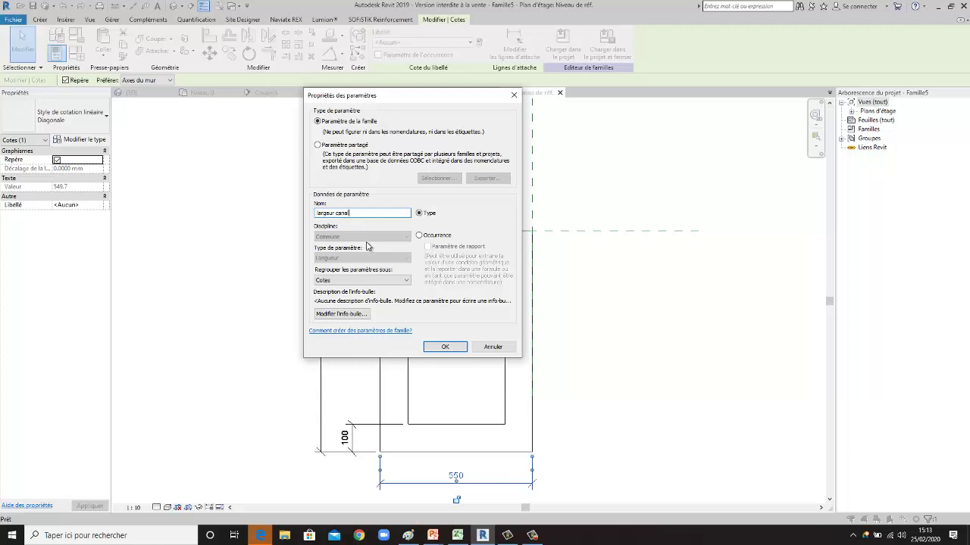
left_click(453, 348)
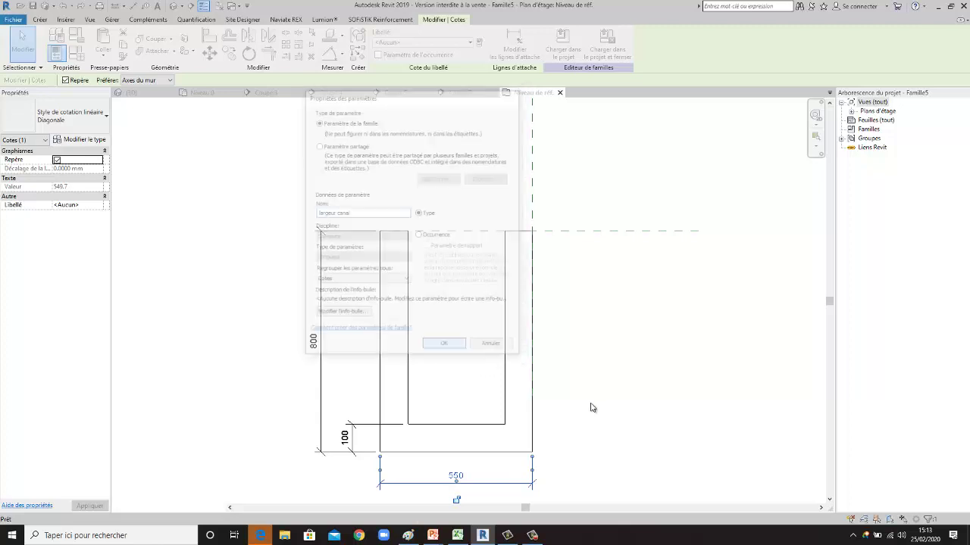
left_click(633, 415)
scroll(454, 331, "down", 1)
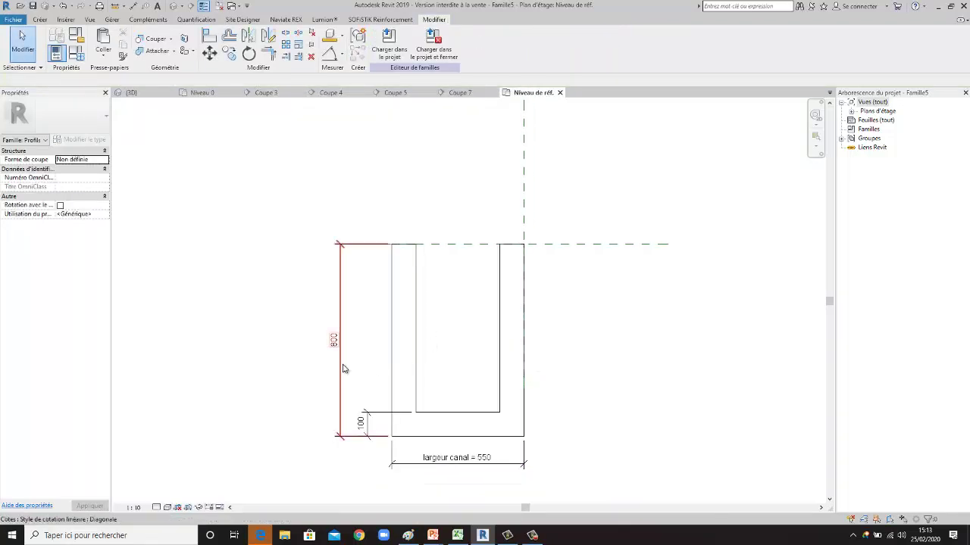
Label the 800 height dimension with a new parameter named hauteur canal.
left_click(342, 369)
left_click(478, 42)
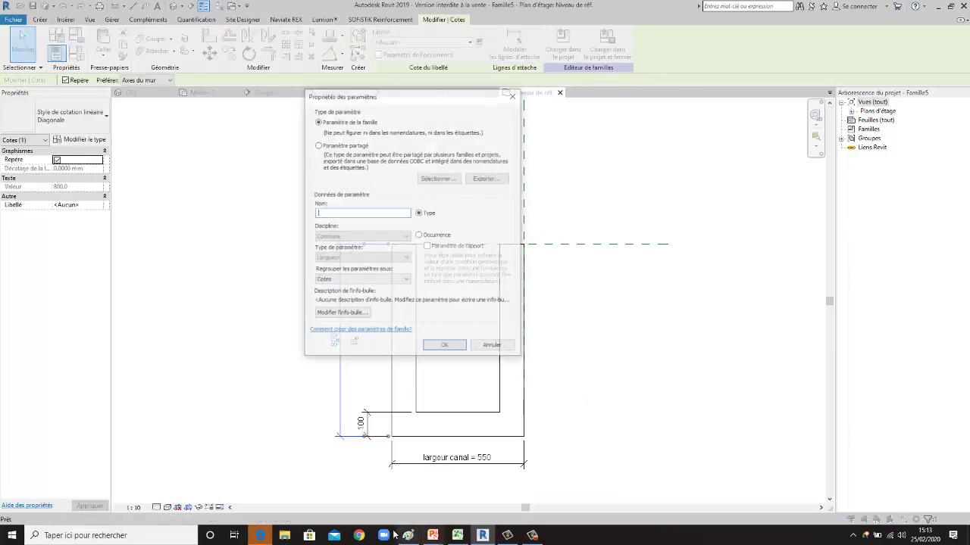
type("hauteur canal")
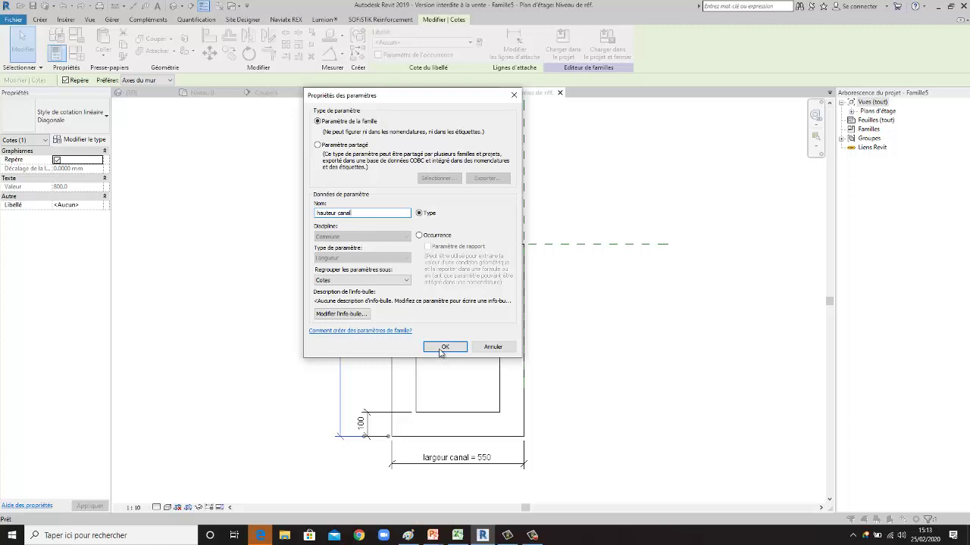
left_click(444, 347)
left_click(626, 396)
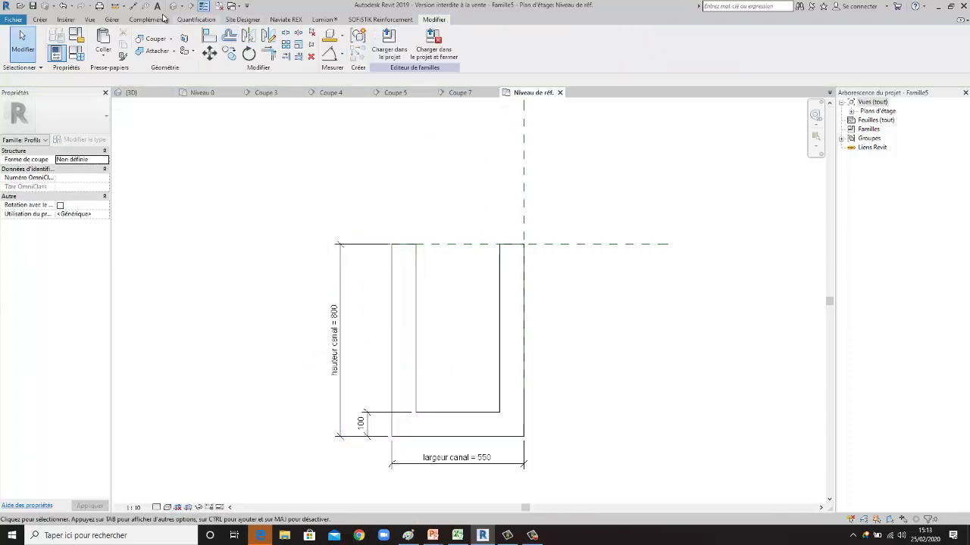
Dimension the left and right wall thicknesses (100) below the profile.
left_click(134, 7)
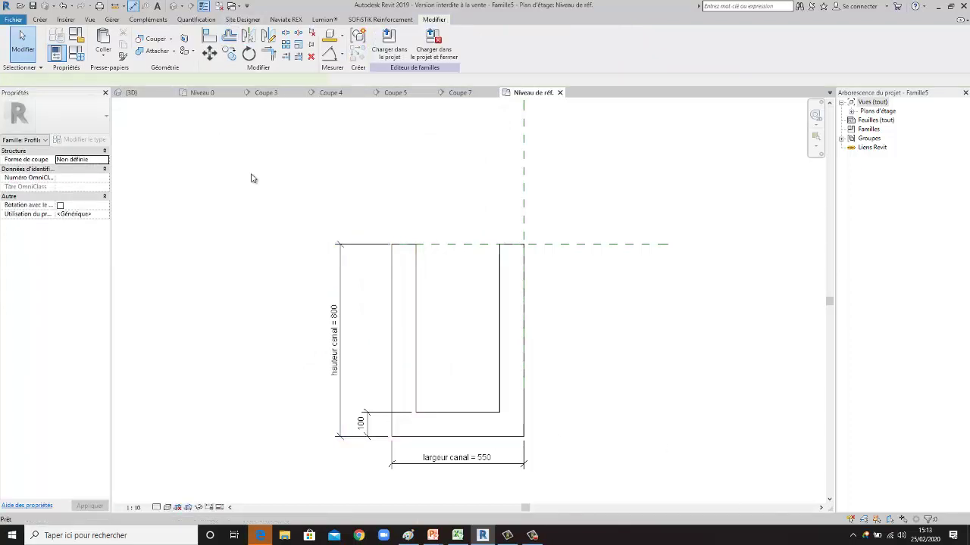
left_click(416, 367)
scroll(432, 364, "down", 2)
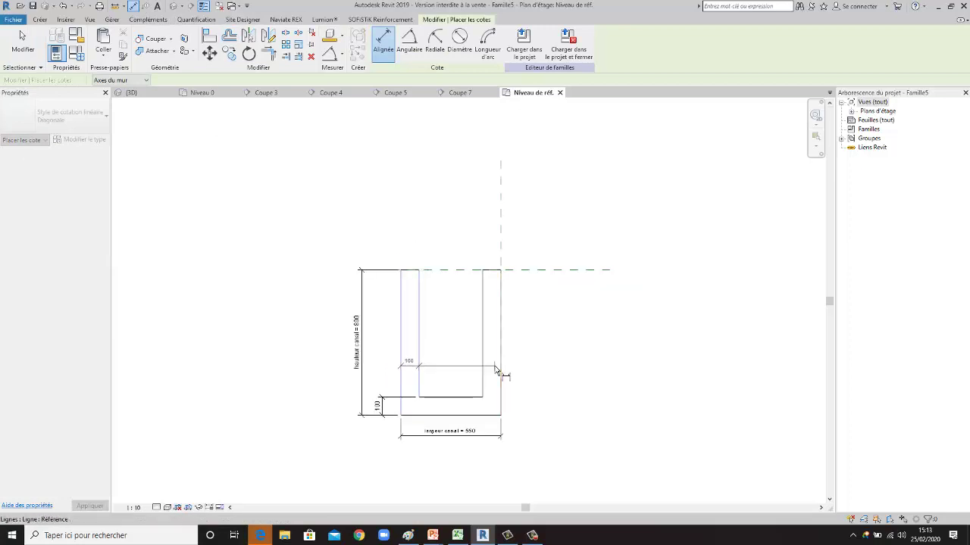
scroll(480, 359, "up", 2)
scroll(454, 364, "down", 1)
scroll(433, 424, "down", 1)
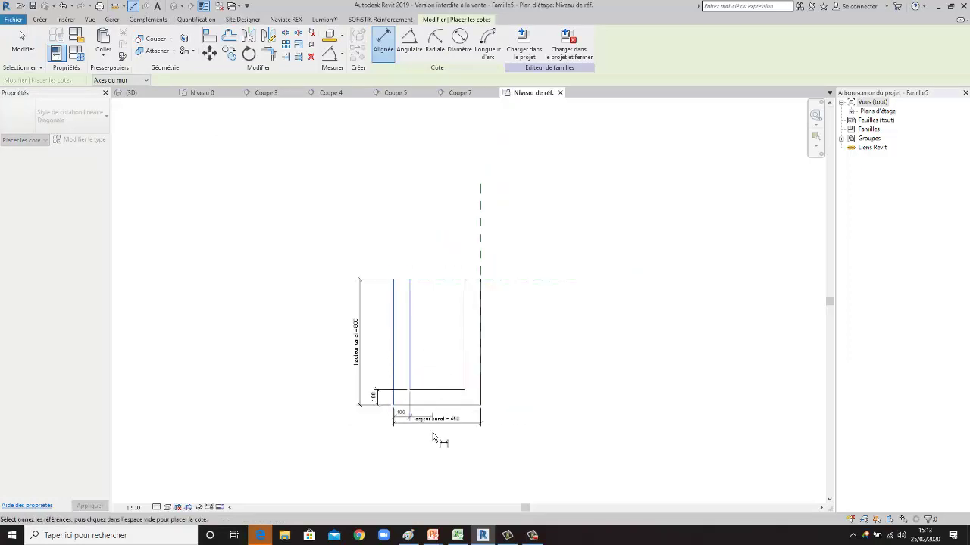
left_click(436, 458)
left_click(465, 379)
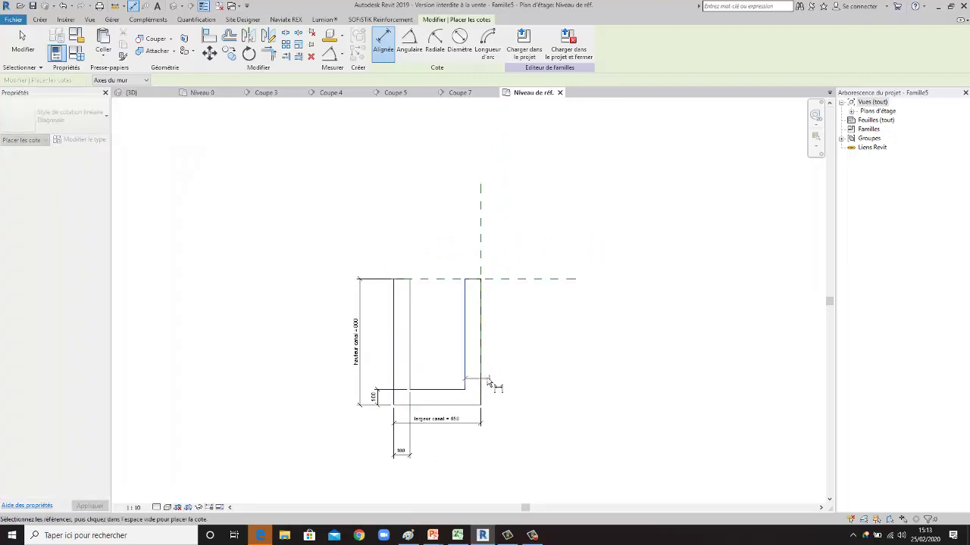
left_click(481, 379)
left_click(534, 456)
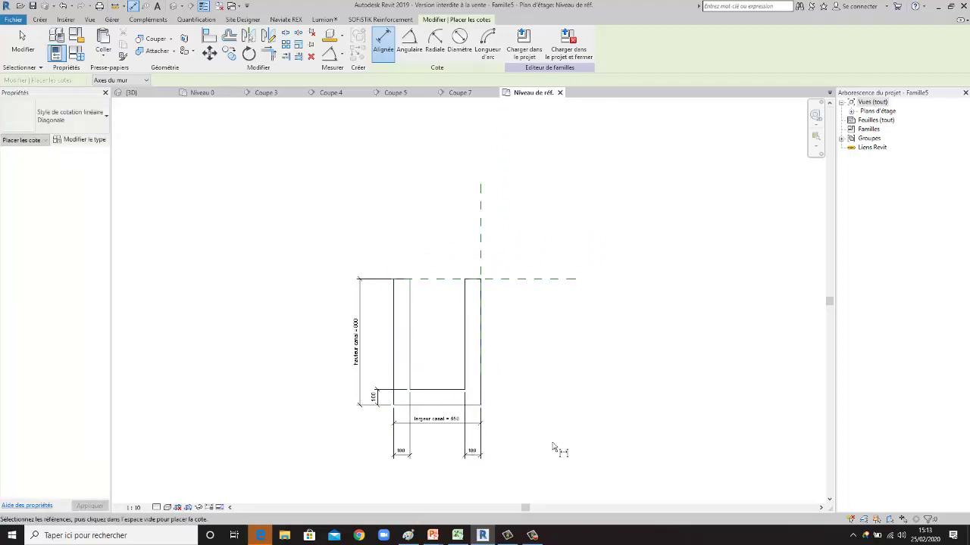
Add a 100 base-thickness dimension on the profile's right side.
scroll(428, 455, "up", 1)
left_click(442, 393)
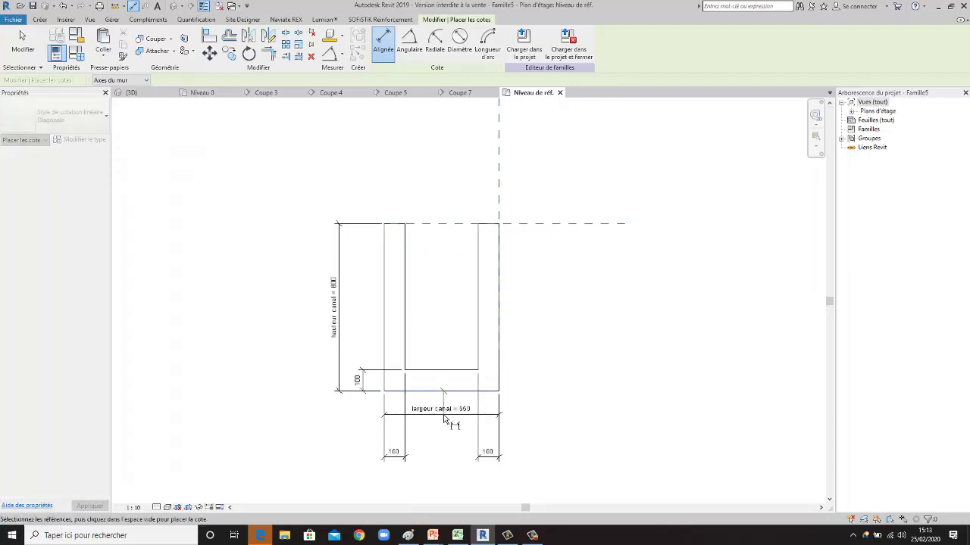
left_click(480, 371)
left_click(600, 380)
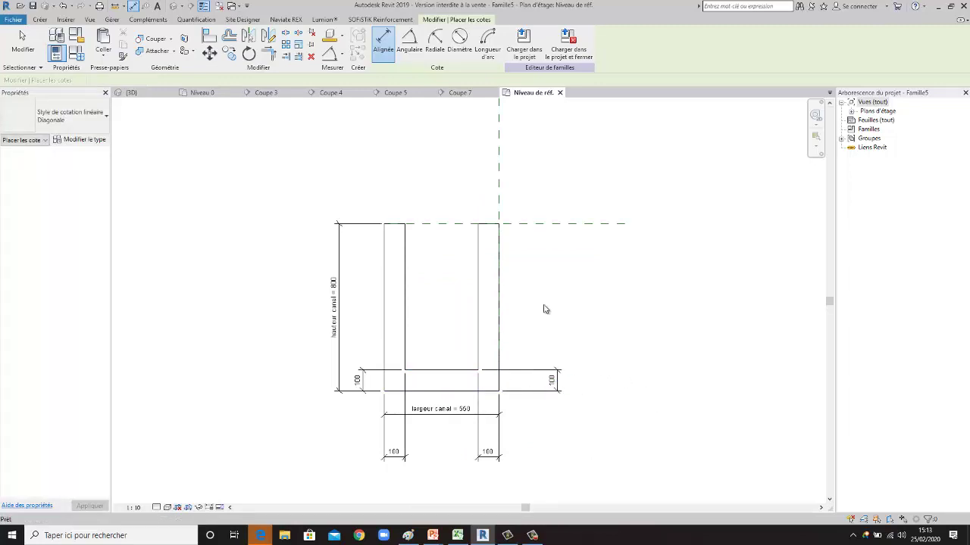
key("Escape")
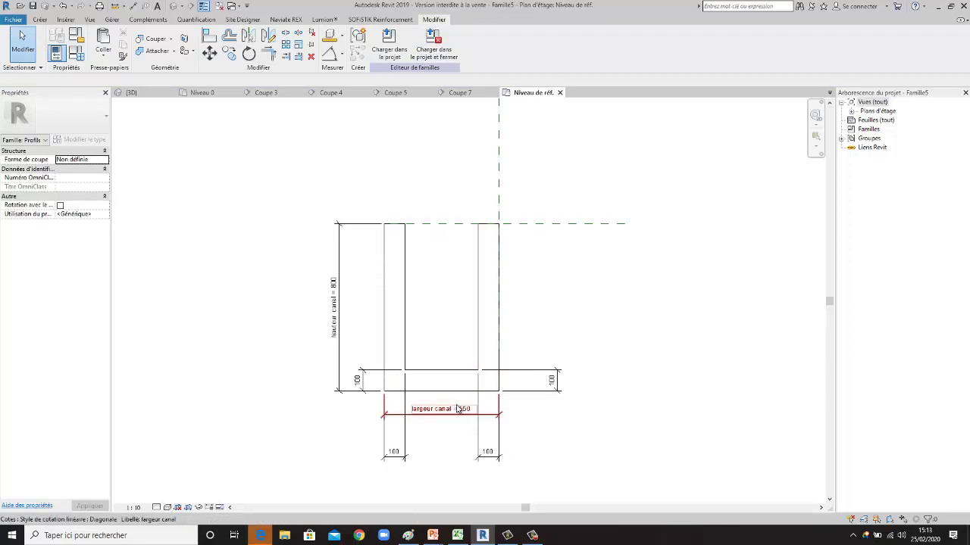
scroll(634, 457, "up", 2)
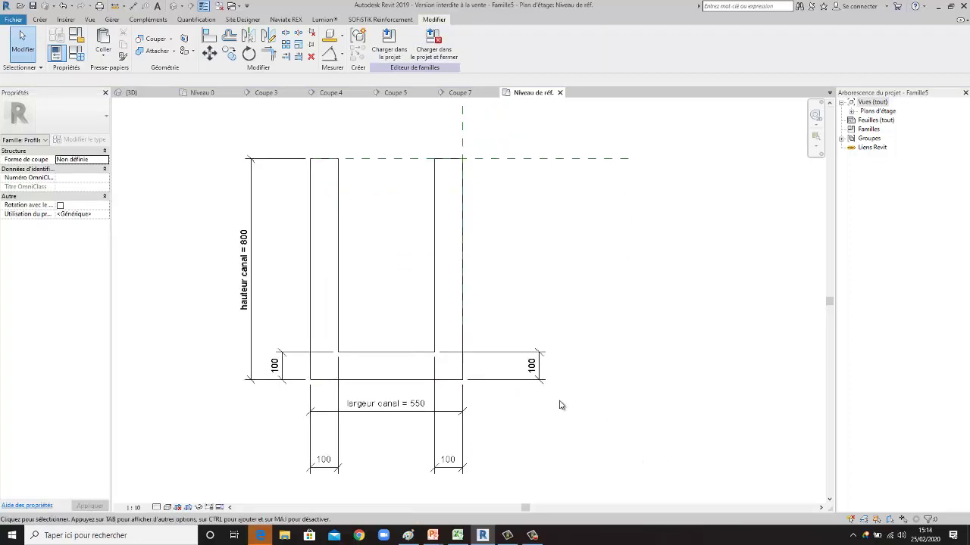
Make the 100 base dimension a new type parameter named epaisseur canal.
left_click(558, 368)
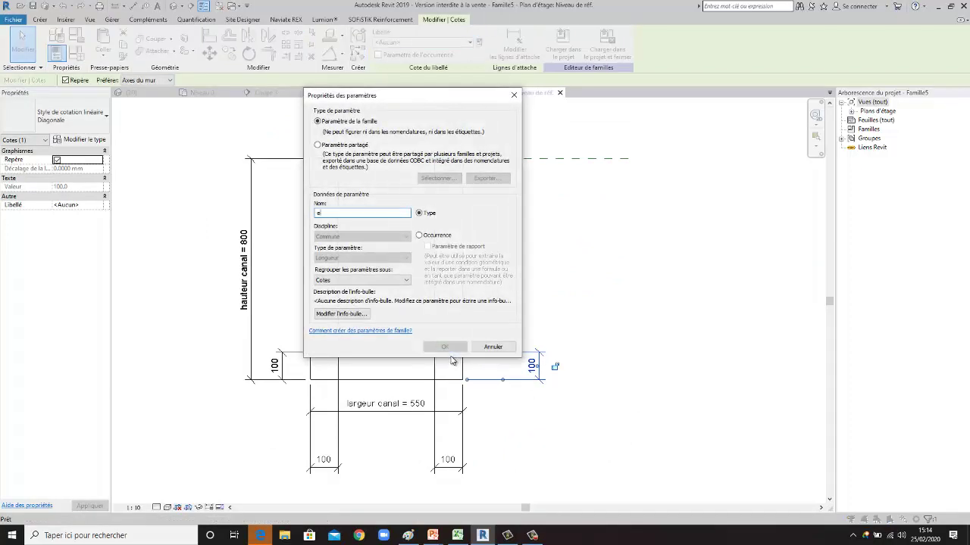
type("paisseur canal")
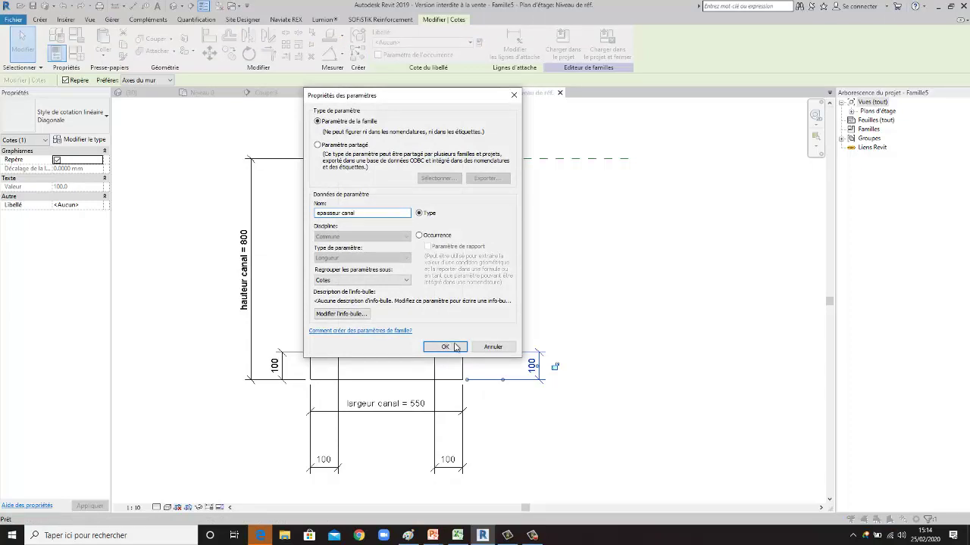
left_click(445, 347)
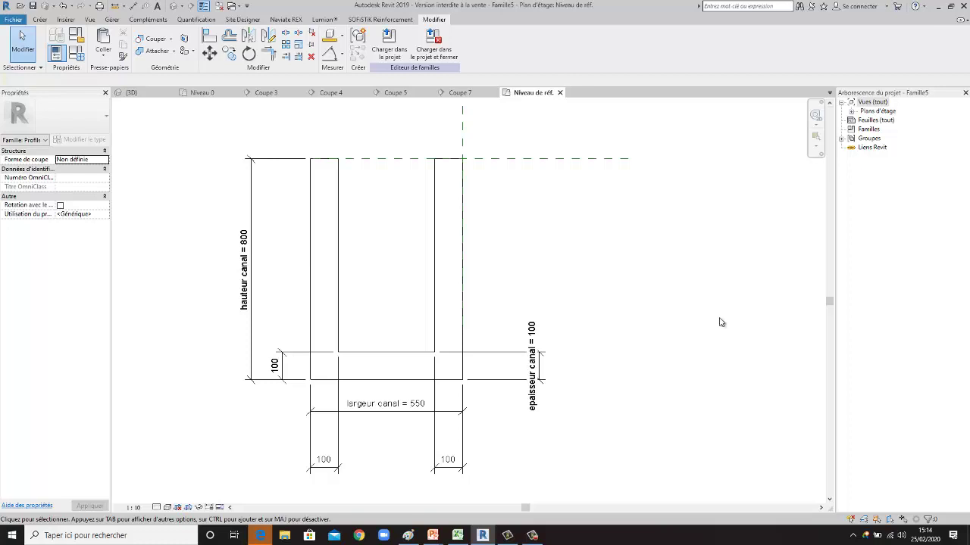
Label the right wall's 100 thickness dimension with epaisseur canal.
left_click(453, 469)
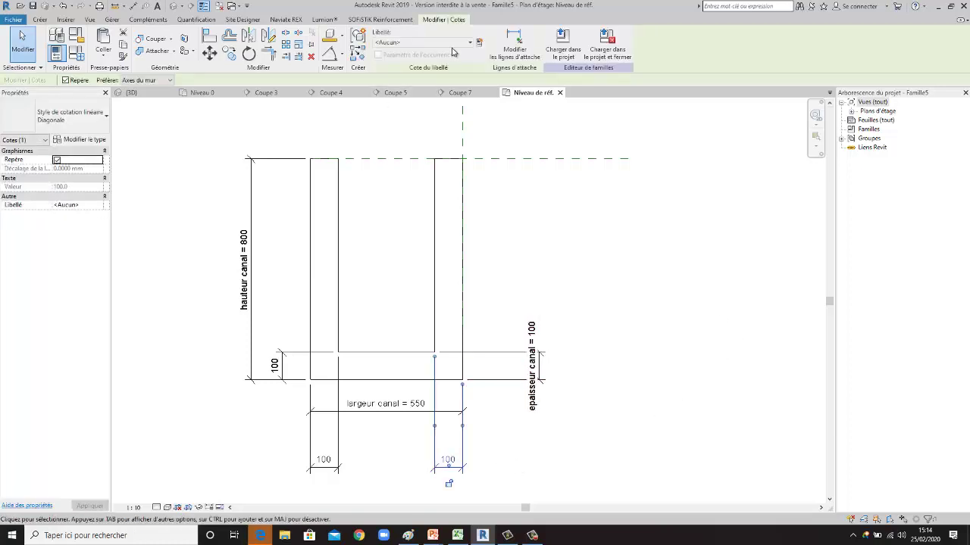
left_click(468, 43)
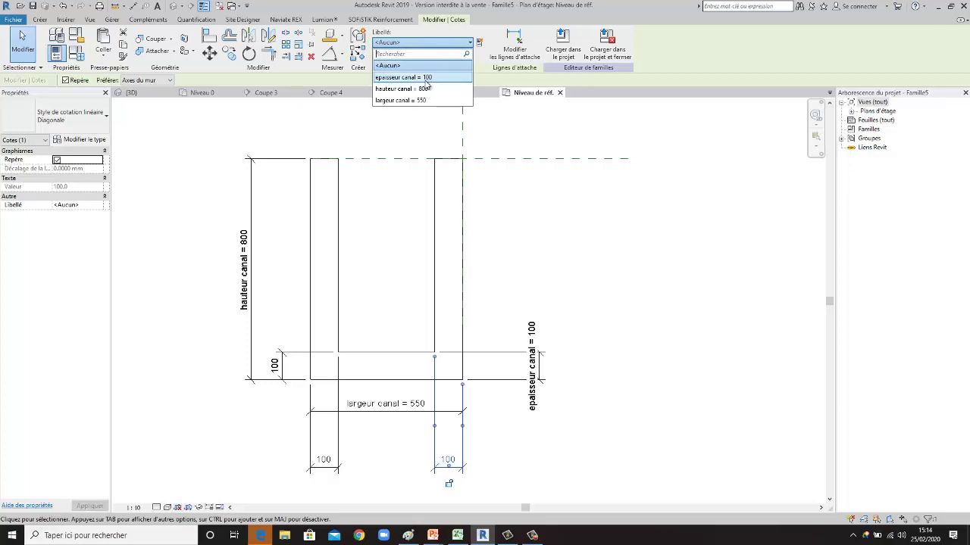
key("Return")
key("Escape")
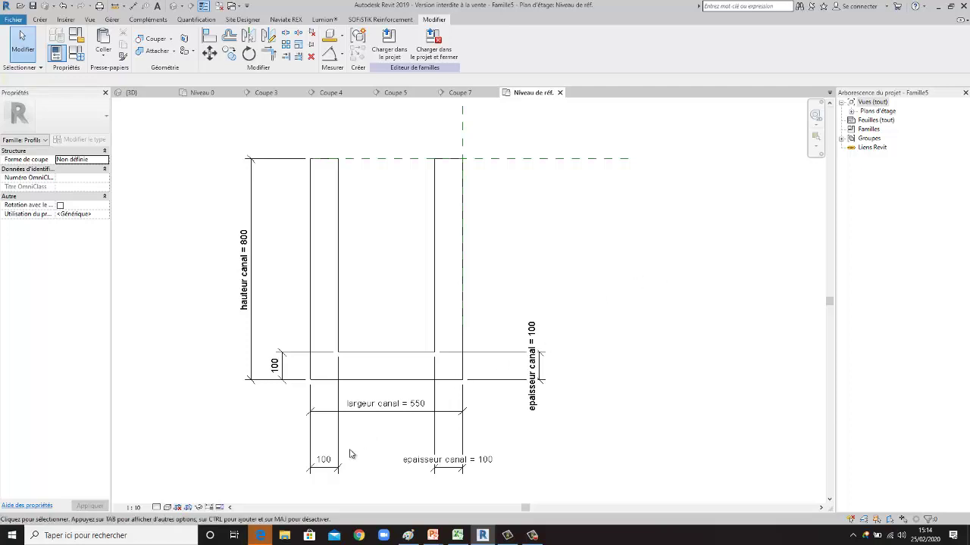
Label the left wall's 100 thickness dimension with epaisseur canal.
left_click(334, 467)
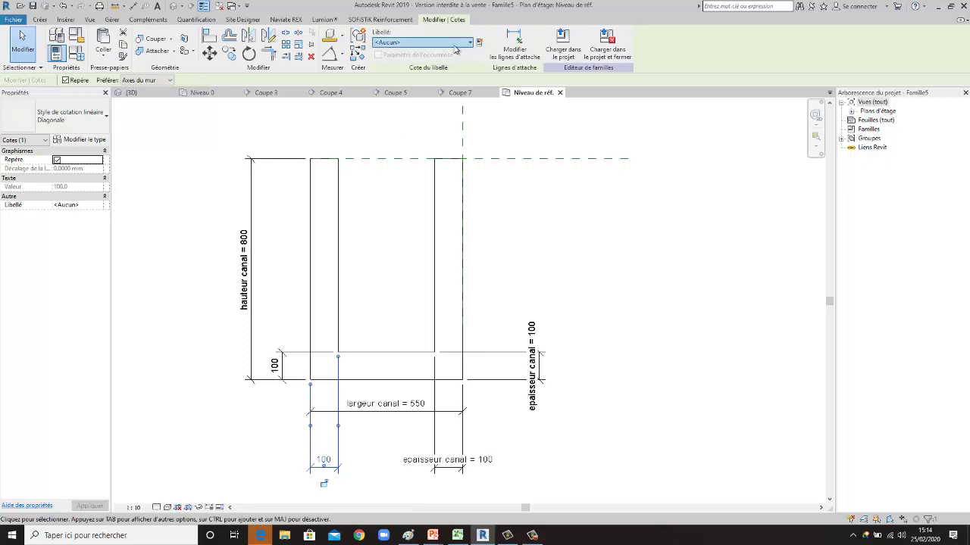
left_click(426, 43)
left_click(427, 78)
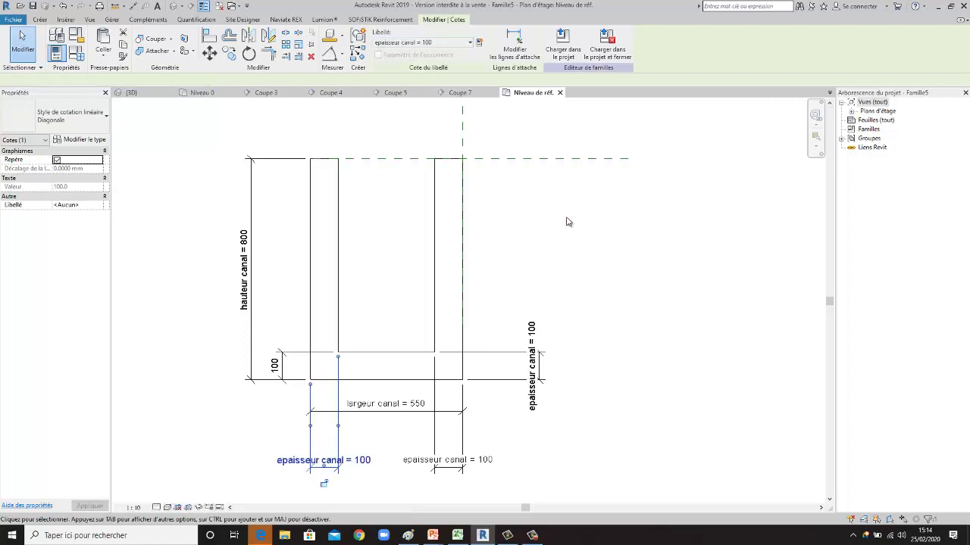
left_click(592, 255)
Delete the leftover unlabelled 100 dimension at the left base.
scroll(540, 341, "down", 2)
scroll(530, 201, "up", 1)
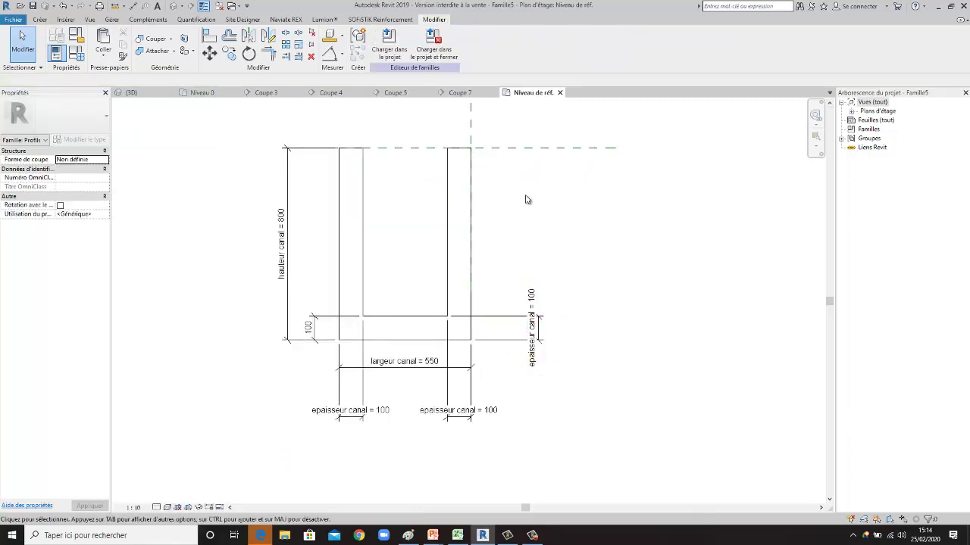
scroll(442, 245, "down", 1)
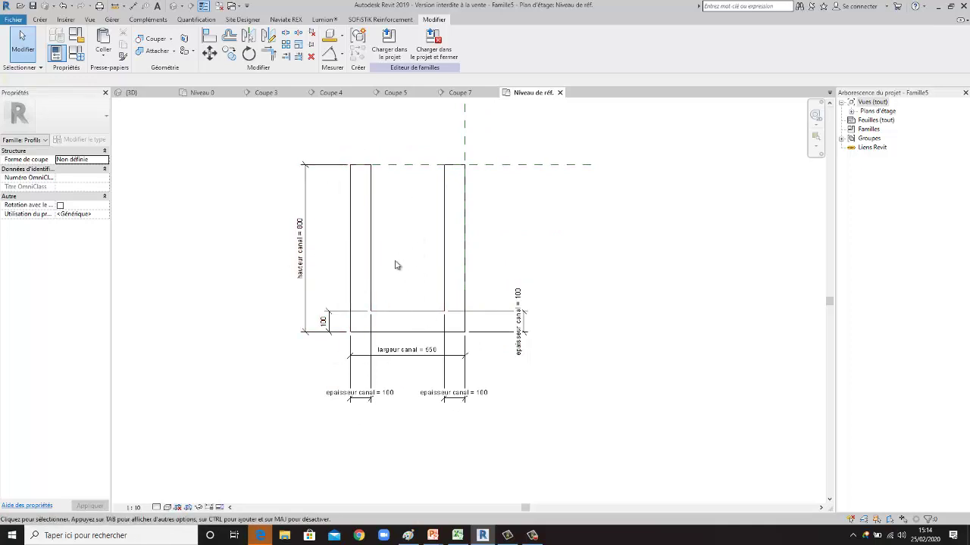
scroll(394, 264, "up", 1)
scroll(386, 283, "down", 1)
scroll(379, 234, "down", 1)
scroll(411, 209, "up", 1)
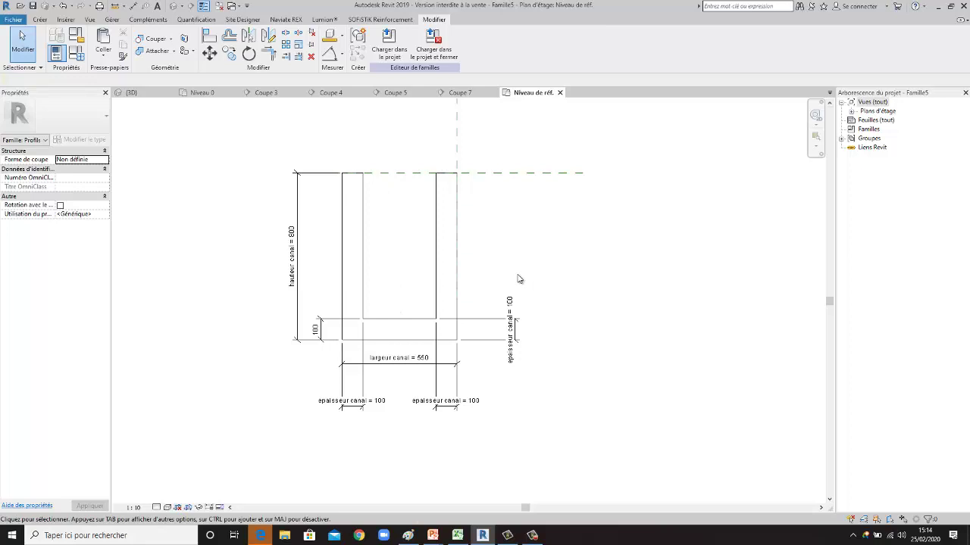
scroll(402, 296, "up", 1)
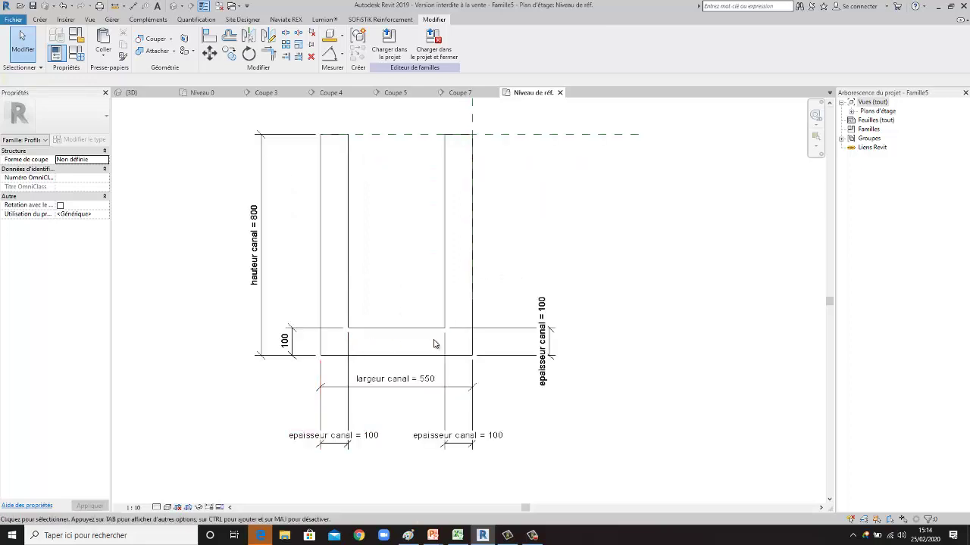
left_click(293, 343)
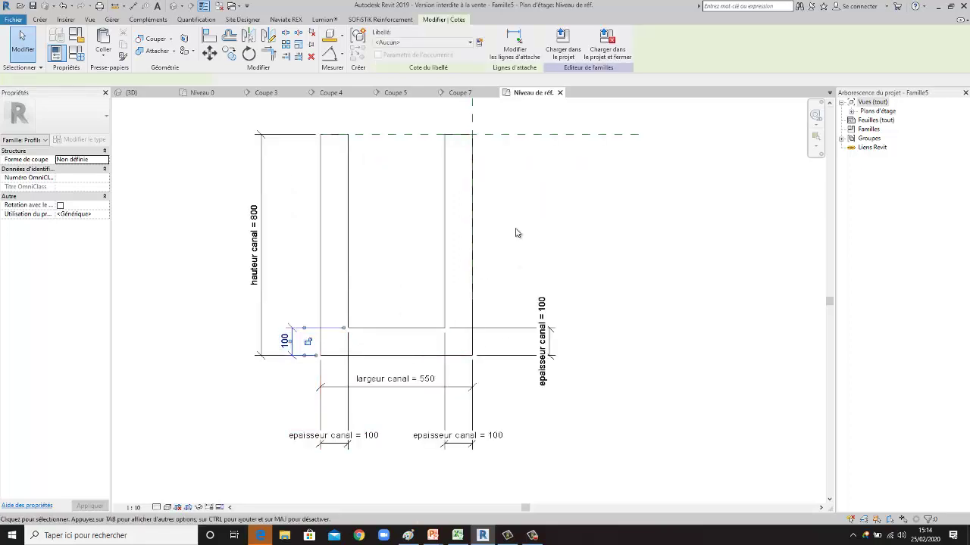
left_click(311, 57)
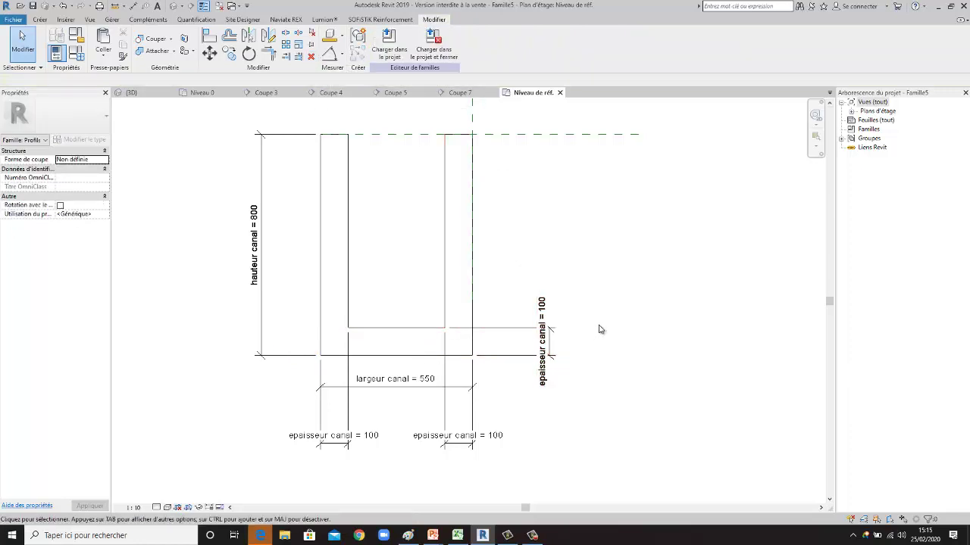
scroll(504, 348, "up", 1)
scroll(484, 379, "down", 1)
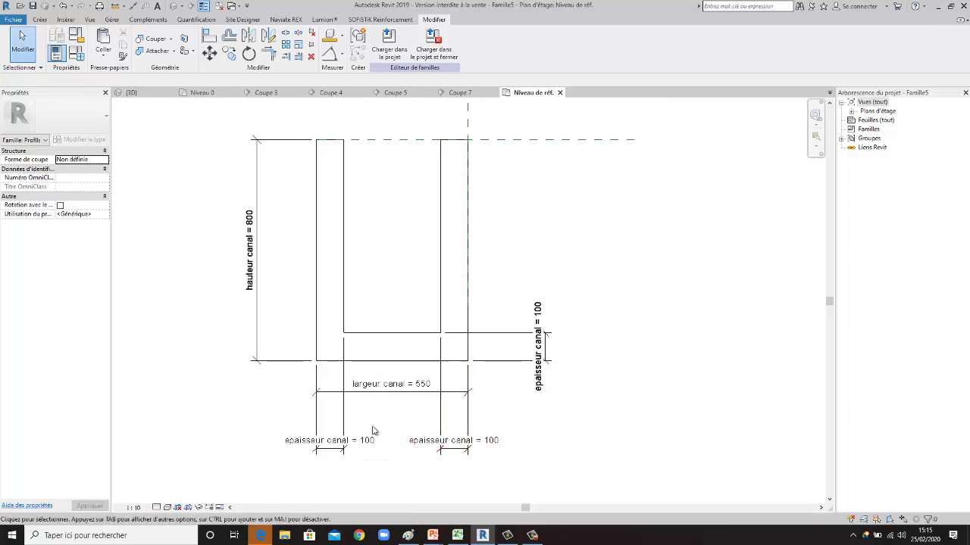
scroll(521, 381, "down", 1)
scroll(629, 318, "down", 1)
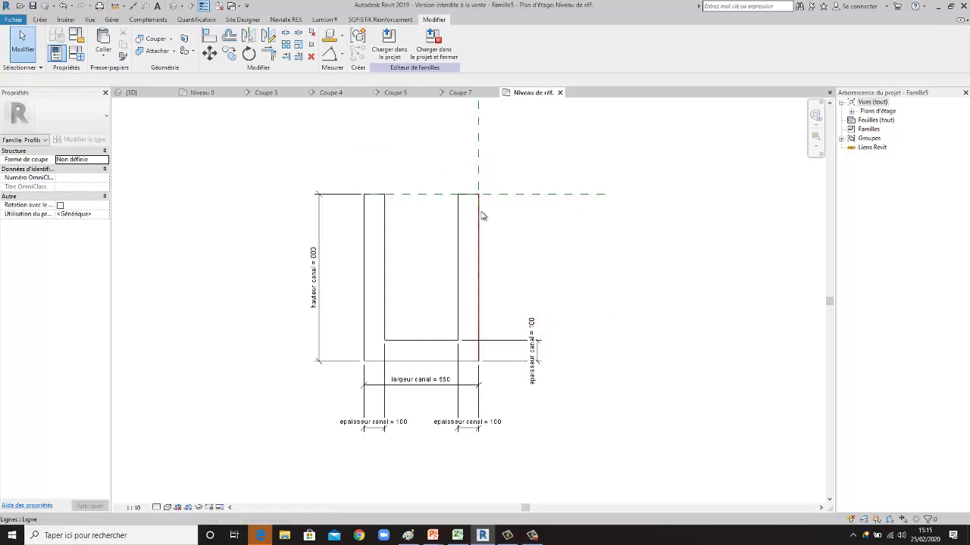
Align the channel's right outer edge to the vertical reference plane.
left_click(531, 222)
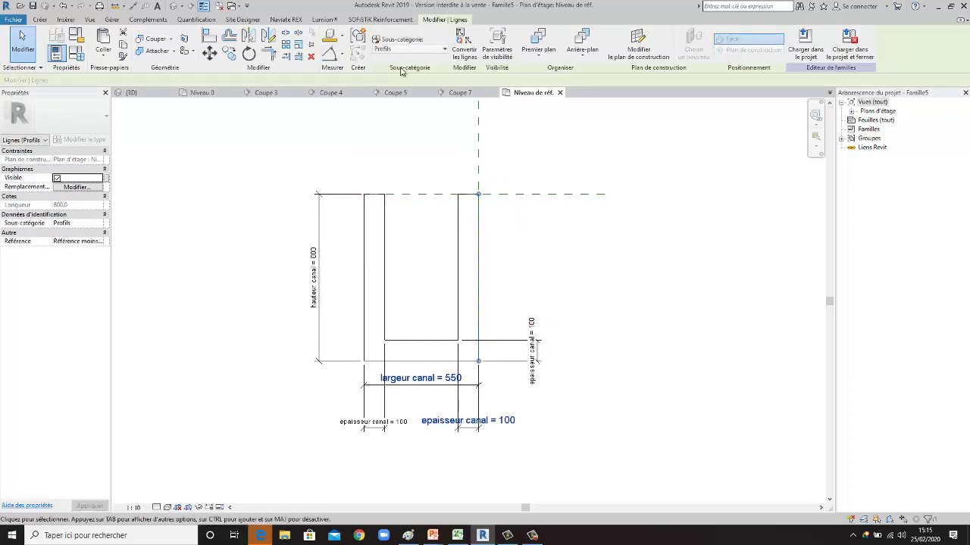
left_click(210, 35)
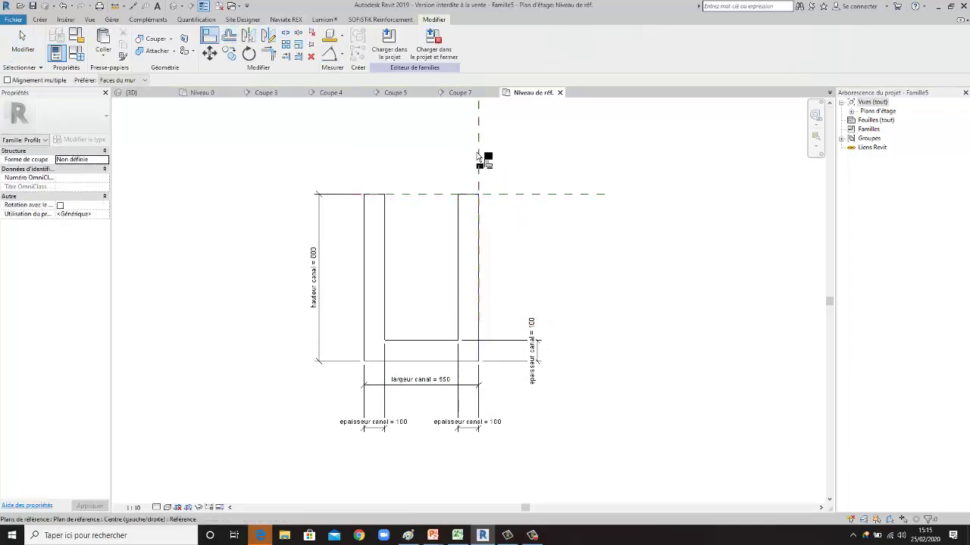
scroll(498, 225, "up", 1)
left_click(478, 225)
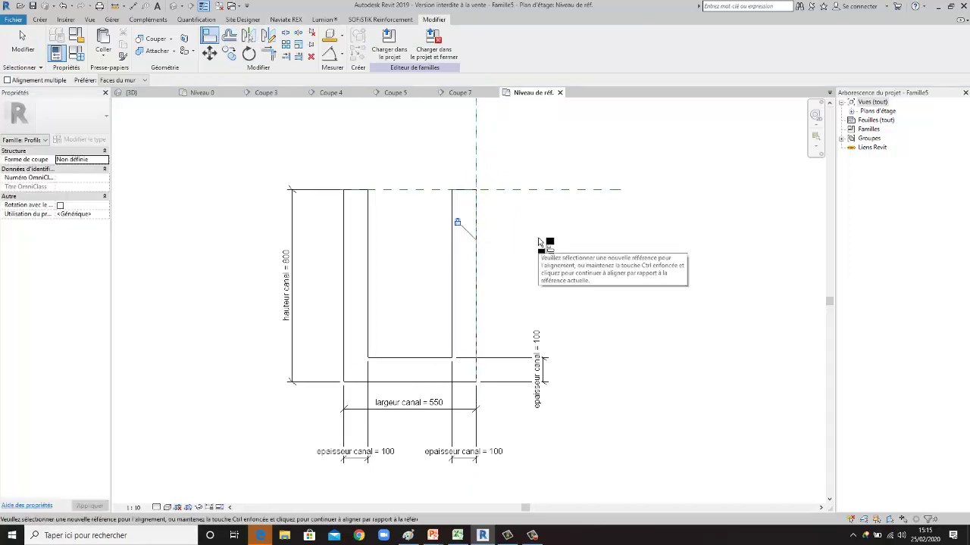
key("Escape")
Align the channel's top edge to the horizontal reference plane.
scroll(504, 224, "up", 2)
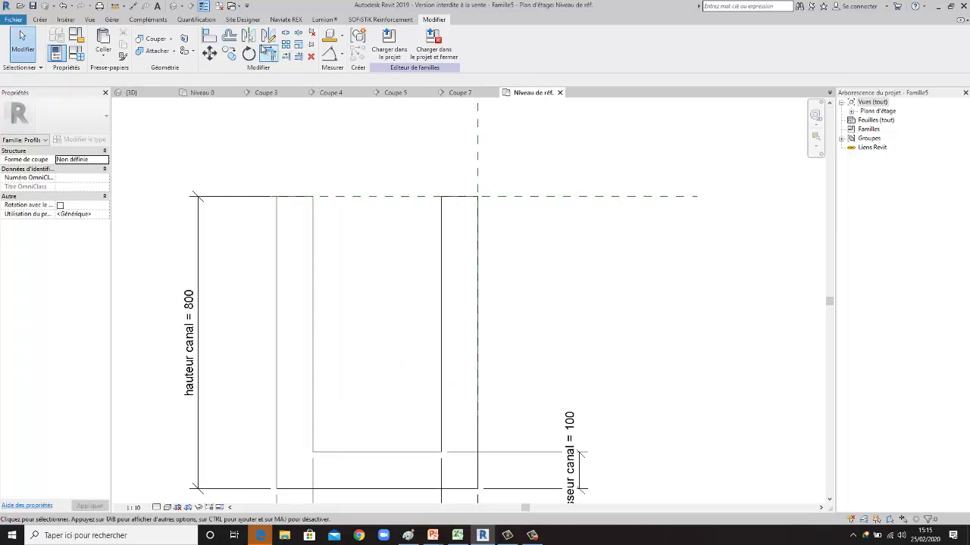
left_click(212, 39)
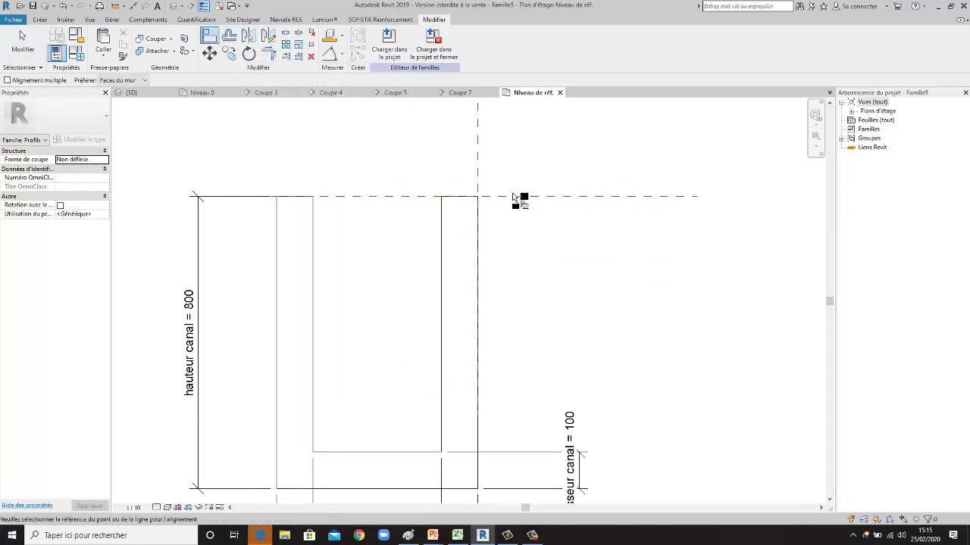
left_click(473, 198)
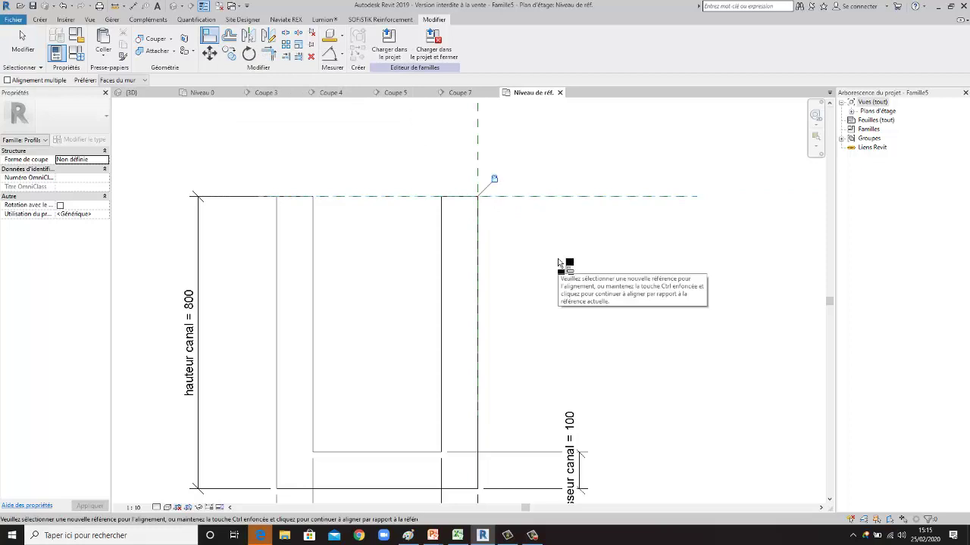
key("Escape")
scroll(562, 262, "down", 2)
scroll(553, 272, "down", 2)
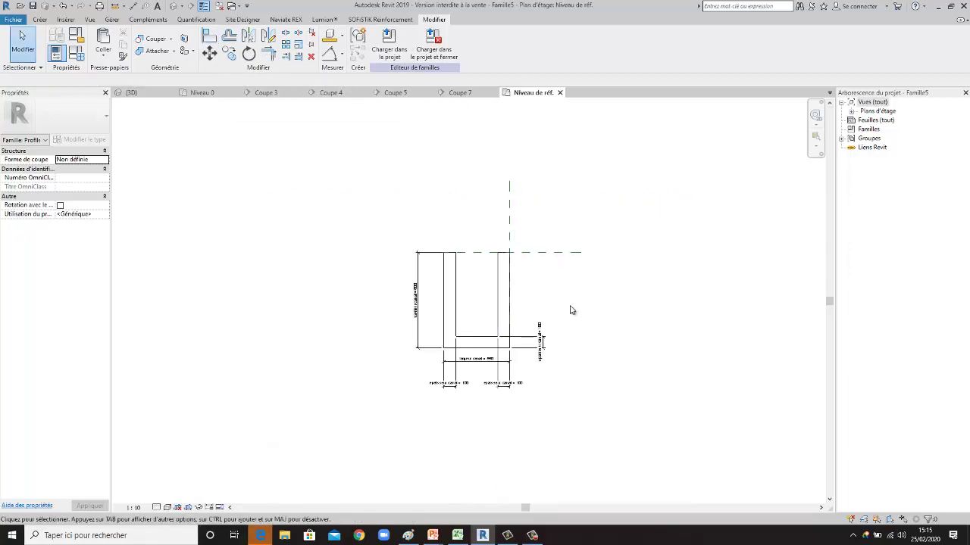
scroll(543, 343, "up", 1)
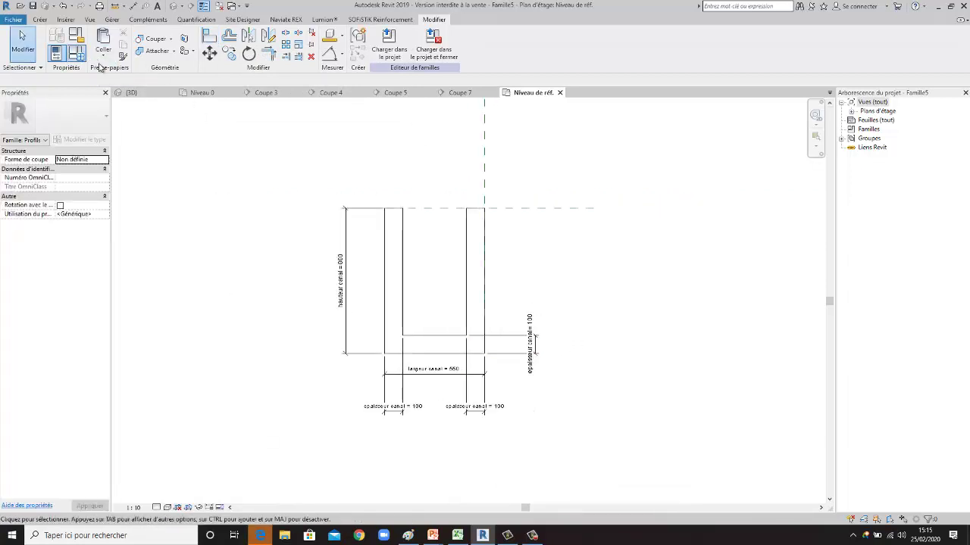
Review the epaisseur, hauteur and largeur canal values in Family Types and confirm with OK.
left_click(76, 53)
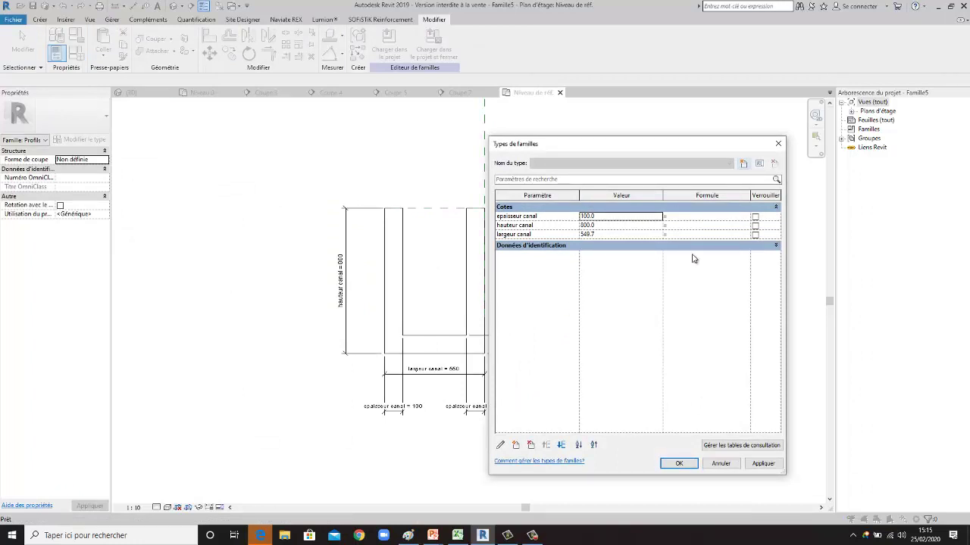
mouse_move(717, 145)
left_mouse_down()
mouse_move(799, 220)
mouse_move(810, 253)
left_mouse_up()
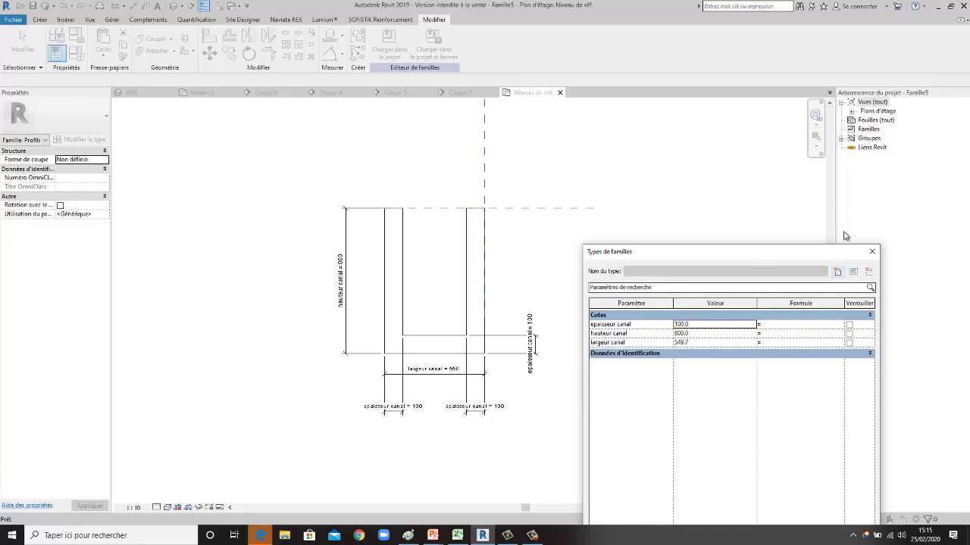
left_click(872, 251)
Start saving the profile family as a new family file.
scroll(470, 277, "up", 1)
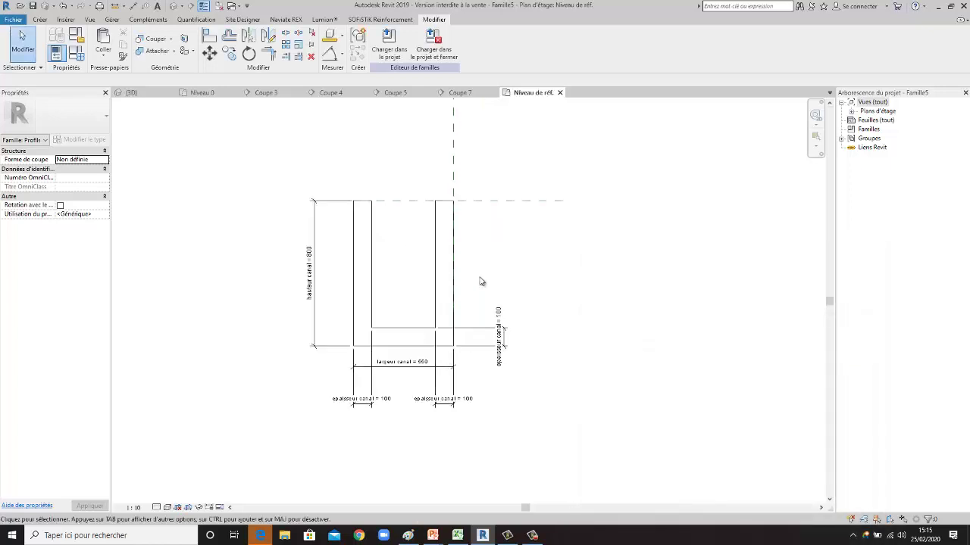
scroll(550, 374, "up", 2)
scroll(548, 376, "down", 1)
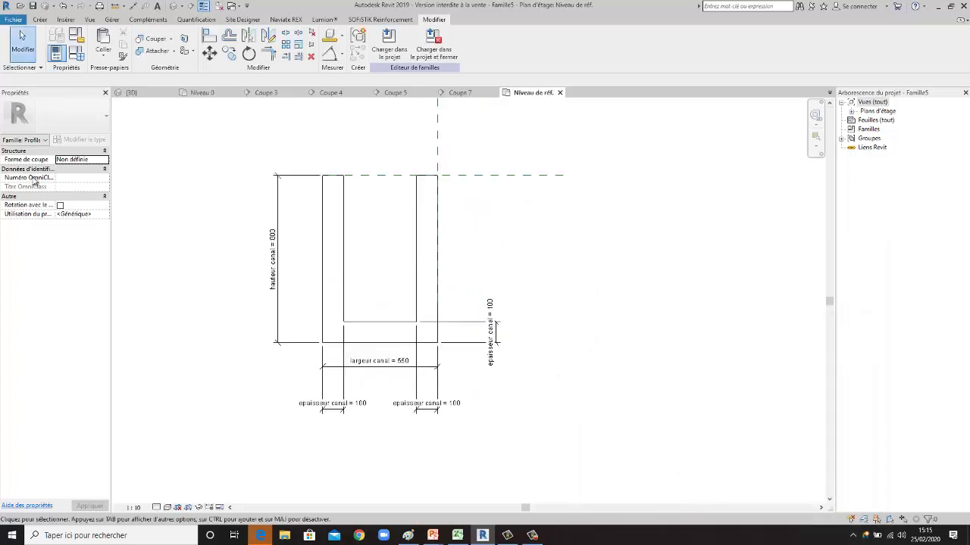
left_click(33, 7)
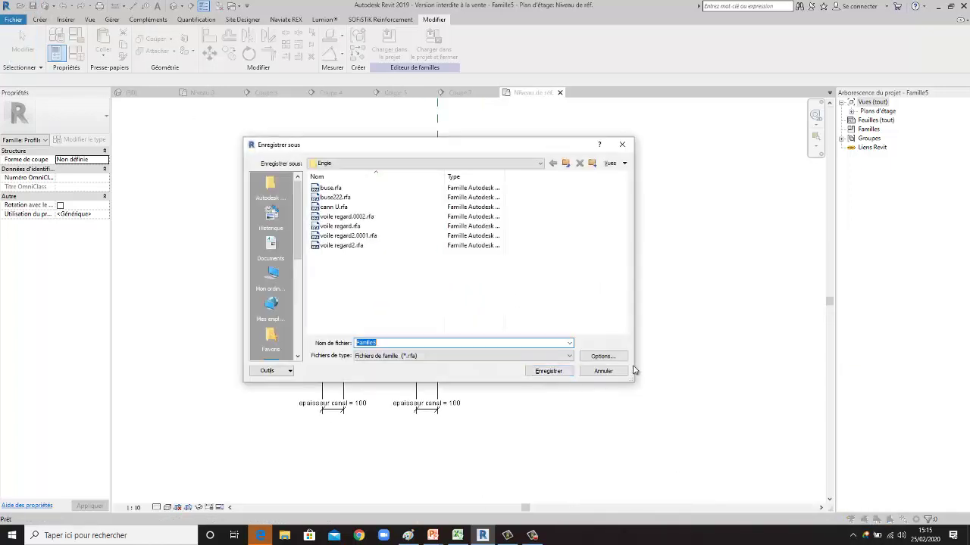
Save the profile family as 'cannal type1' in the Engie folder, accepting the default options.
type("cann")
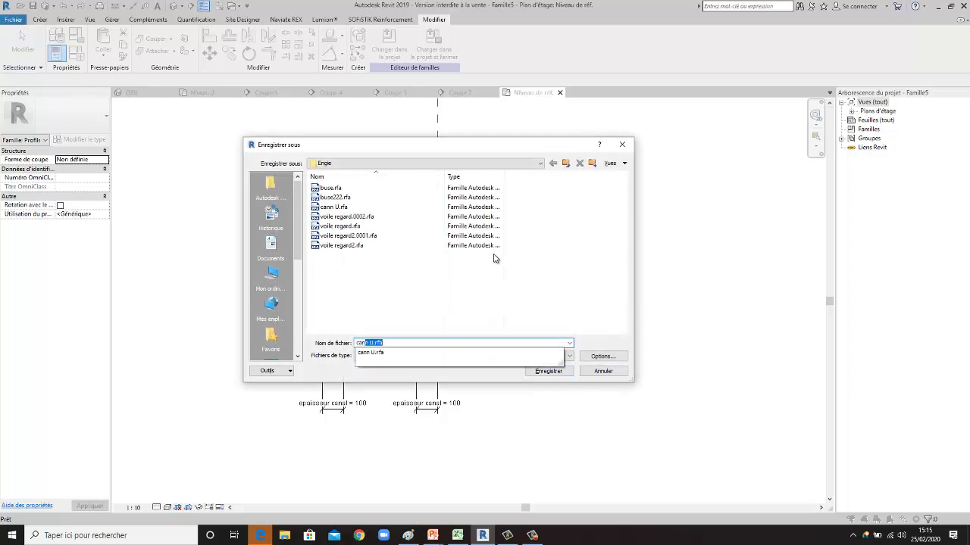
type("al type1")
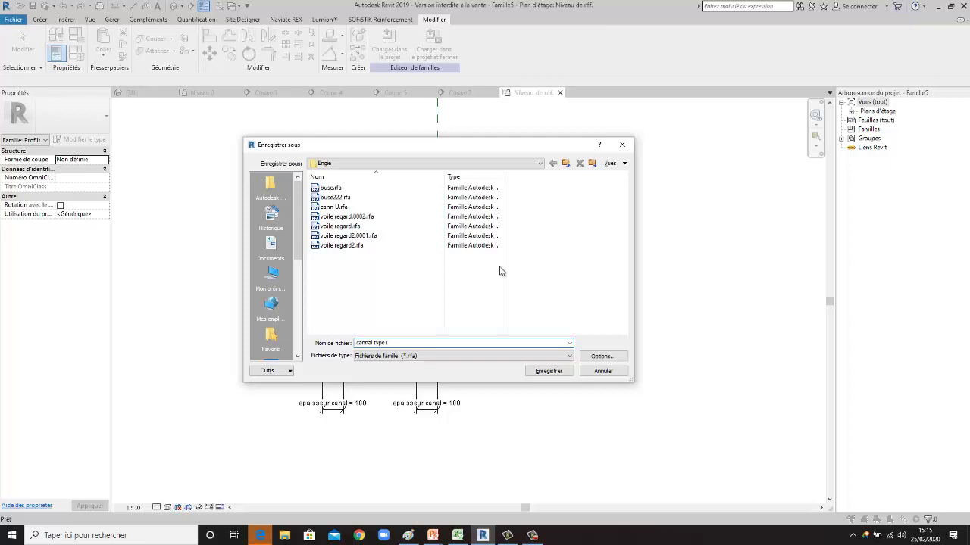
left_click(611, 358)
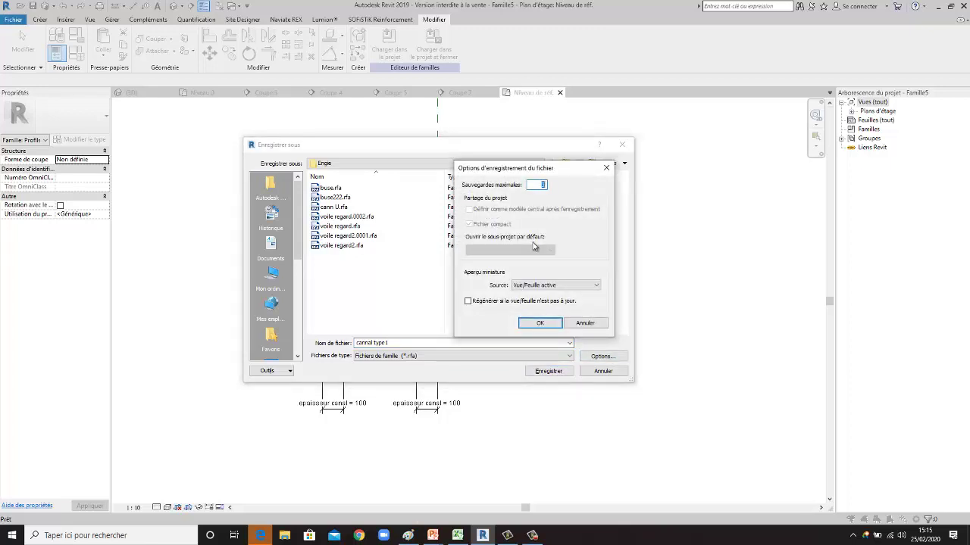
left_click(534, 324)
left_click(548, 371)
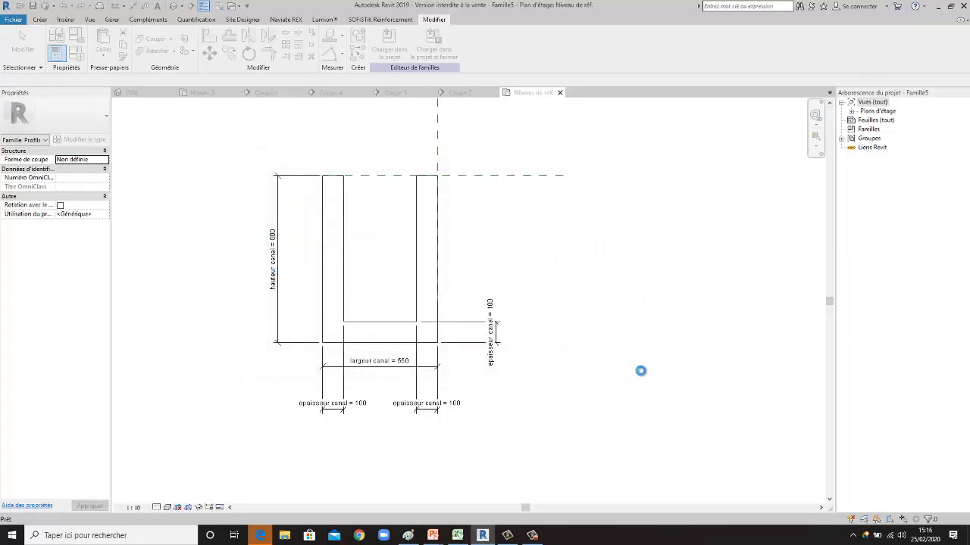
scroll(561, 296, "down", 1)
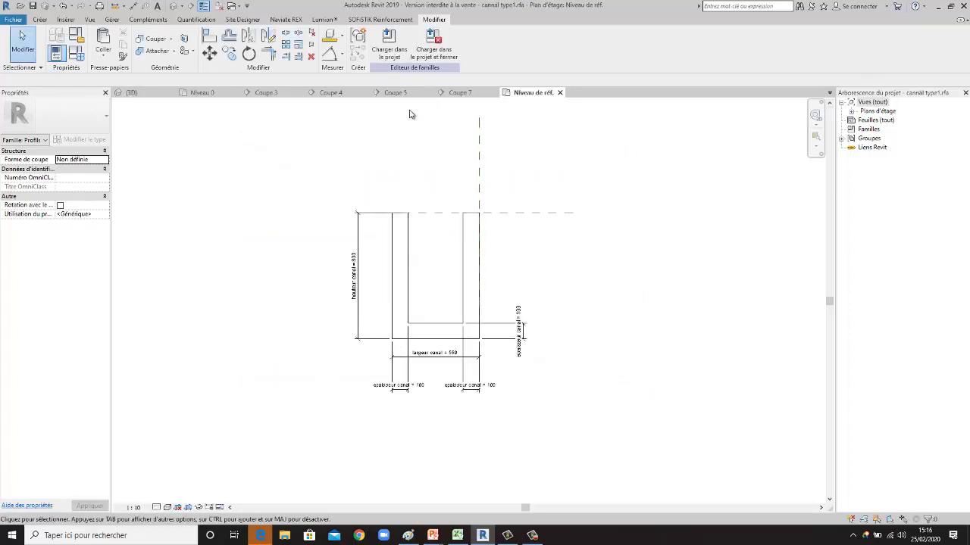
Load cannal type1 into project engie, cancel placement and zoom the plan to fit.
left_click(399, 58)
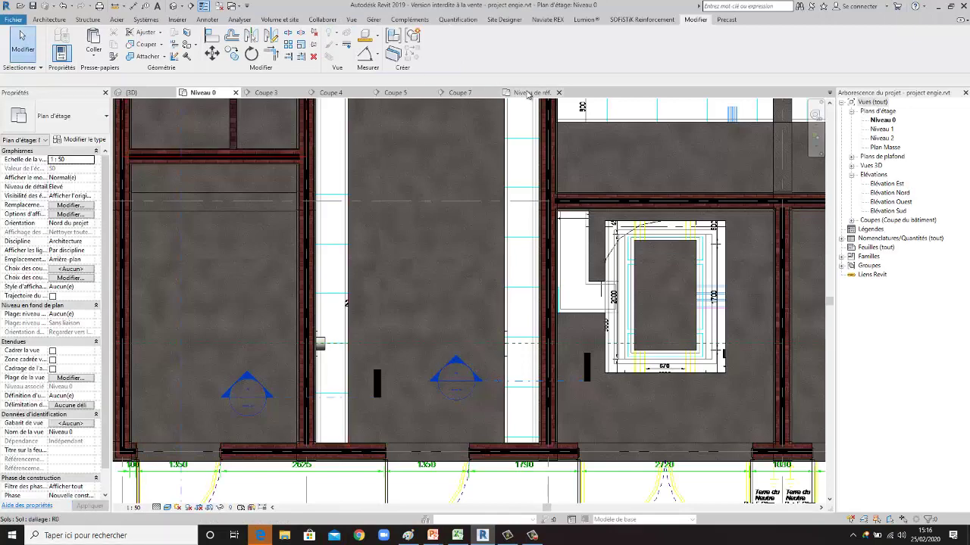
left_click(515, 94)
left_click(399, 49)
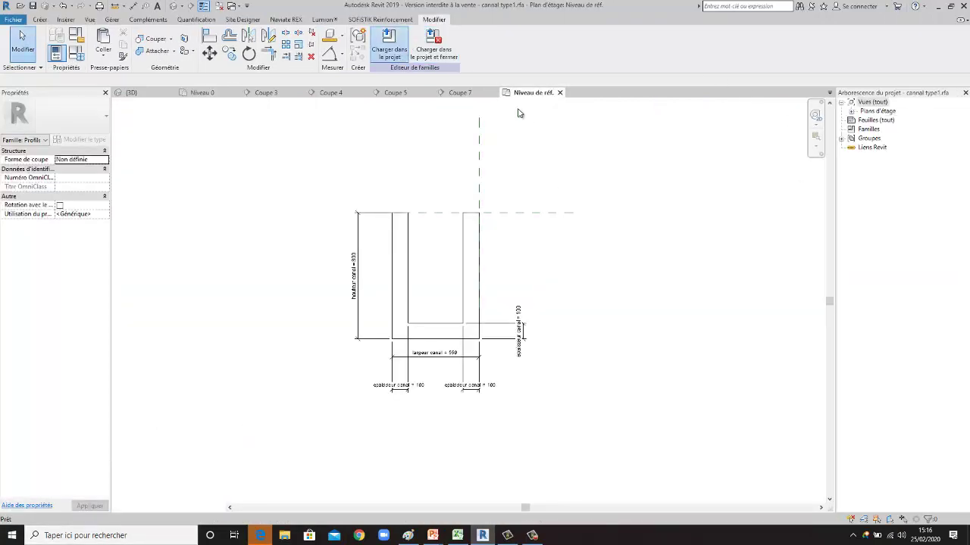
key("Escape")
key("z")
key("f")
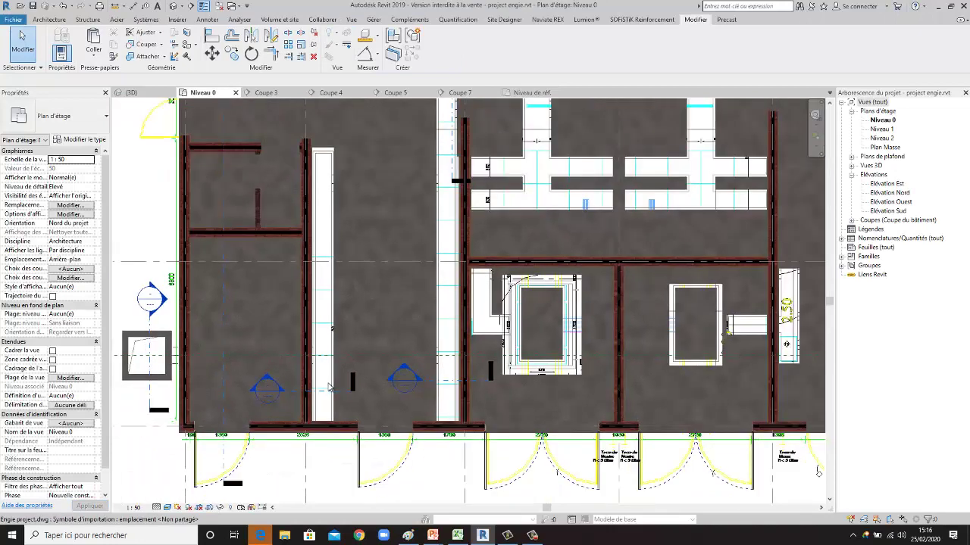
scroll(429, 379, "up", 2)
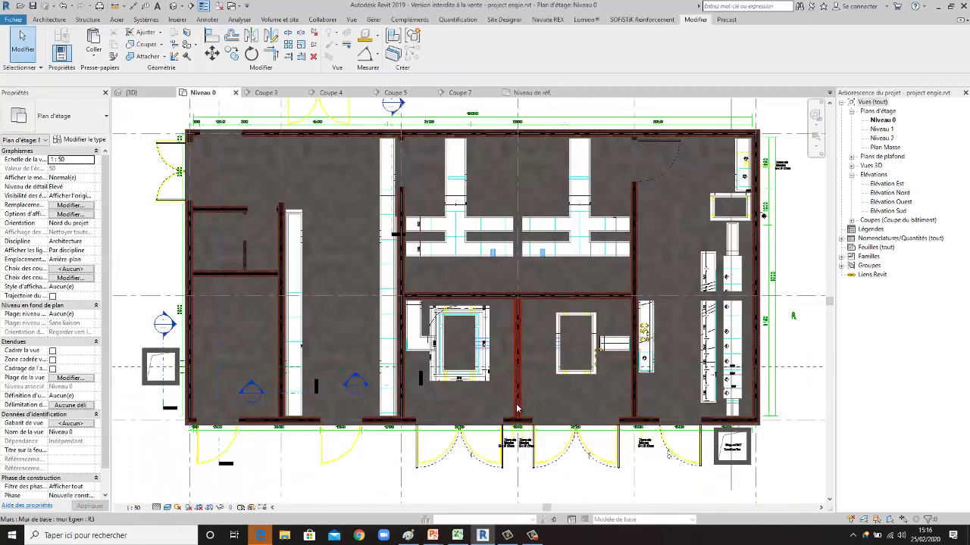
scroll(444, 362, "down", 1)
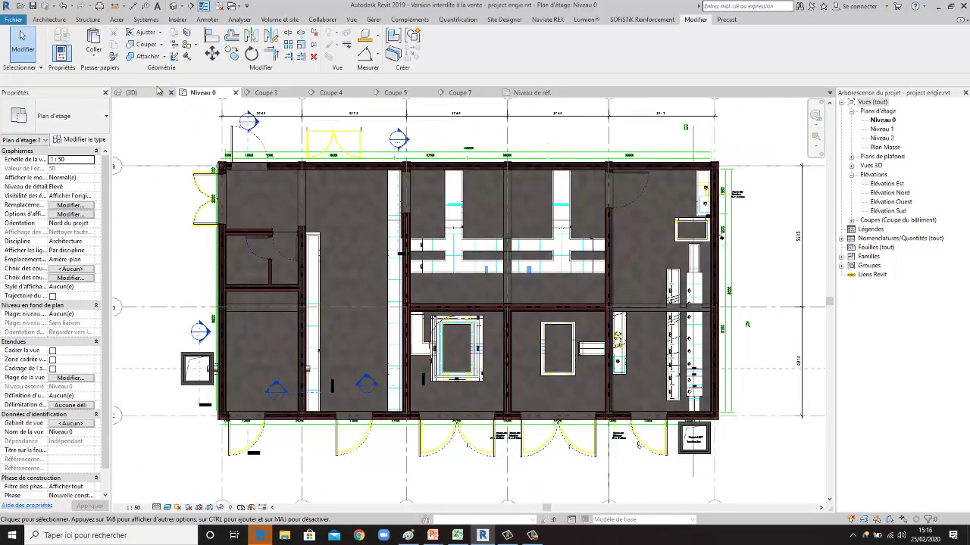
Inspect the building in the {3D} view, then return to the Niveau 0 plan with nothing selected.
left_click(144, 94)
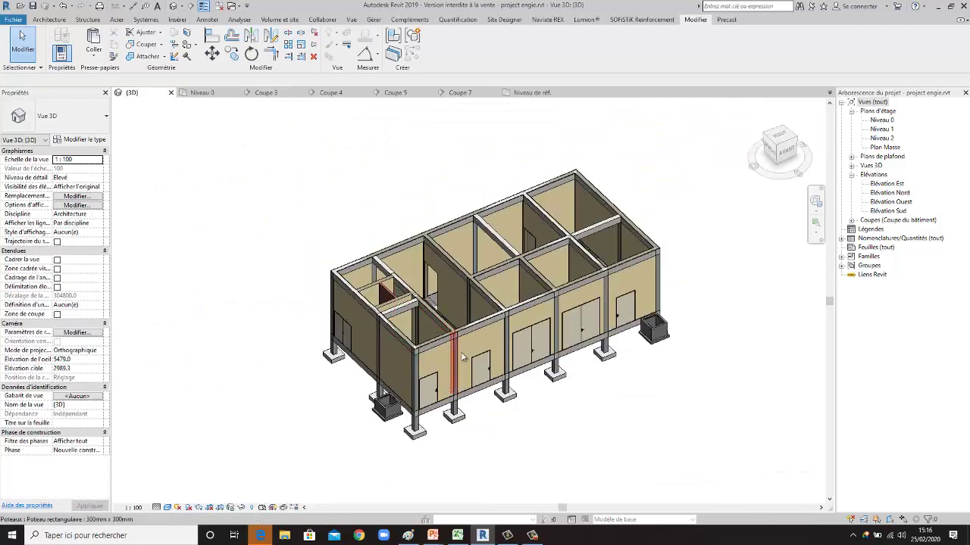
left_click(469, 357)
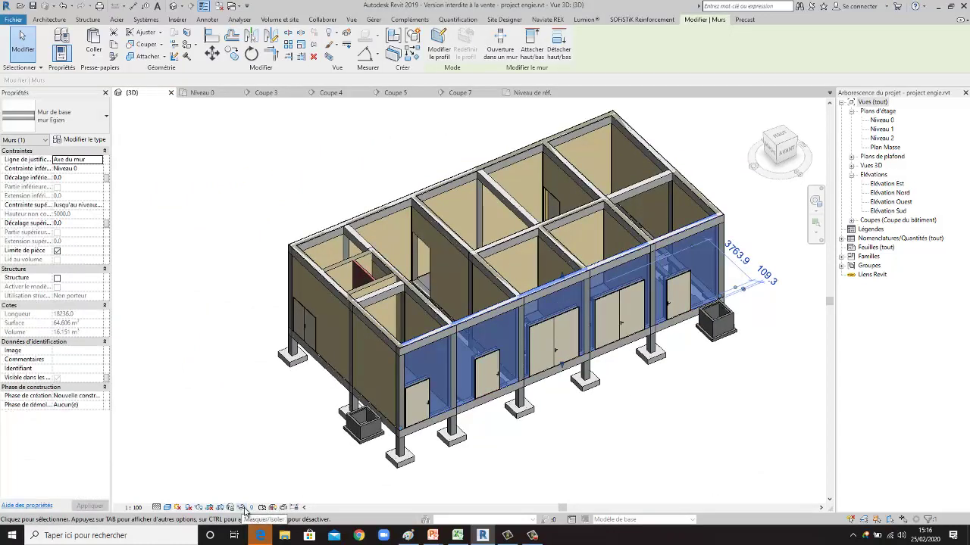
left_click(202, 93)
scroll(348, 295, "up", 1)
scroll(303, 303, "up", 2)
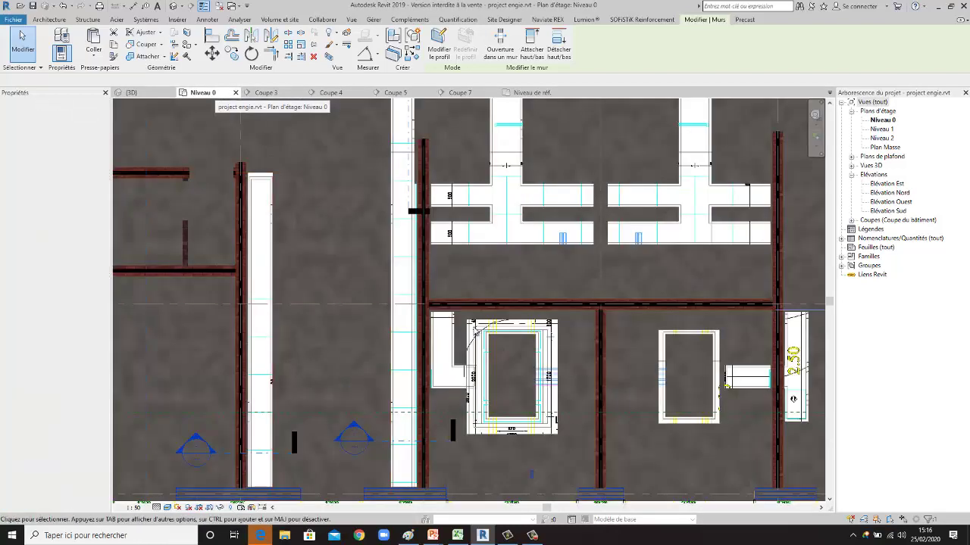
scroll(259, 320, "down", 2)
left_click(177, 265)
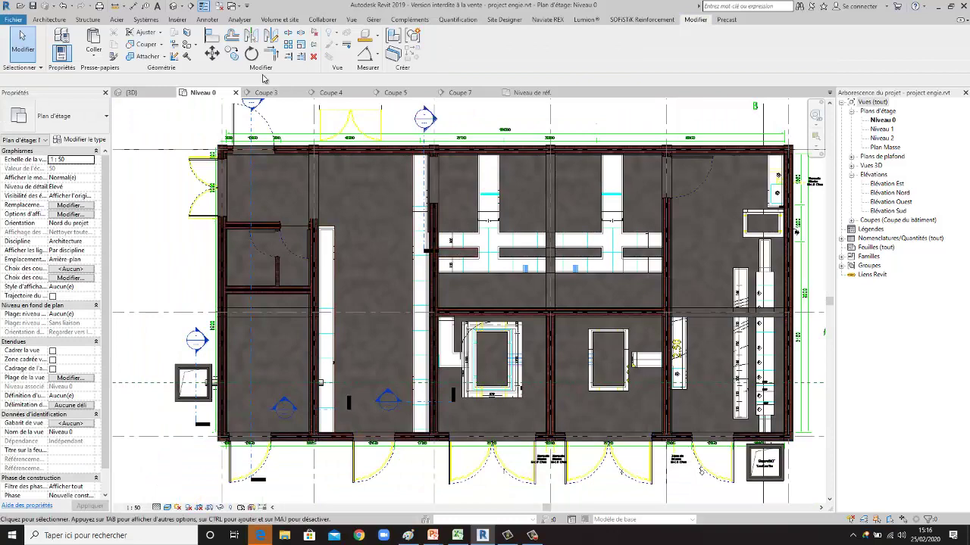
Try creating an in-place Modèles génériques model; the name is rejected as a duplicate.
left_click(63, 23)
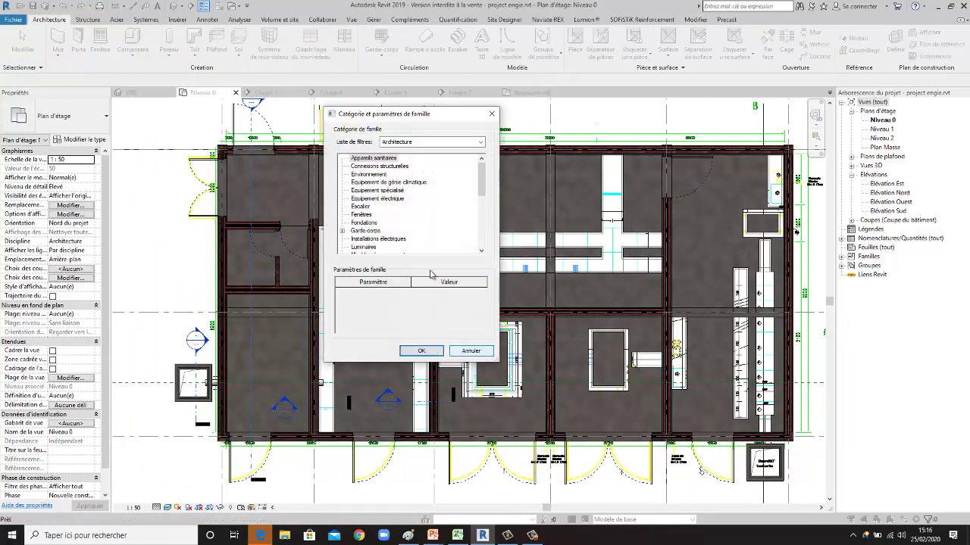
left_click_drag(481, 190, 481, 207)
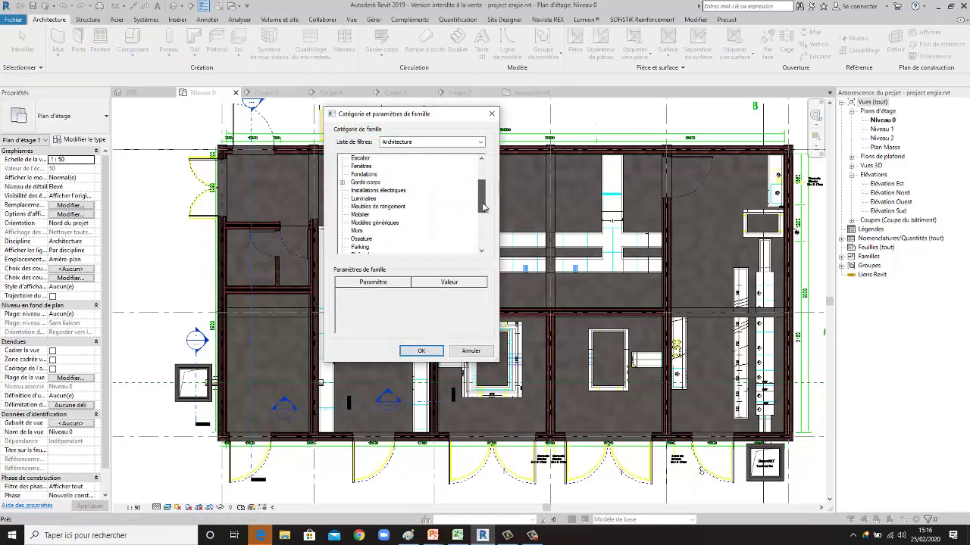
left_click(375, 222)
left_click(412, 353)
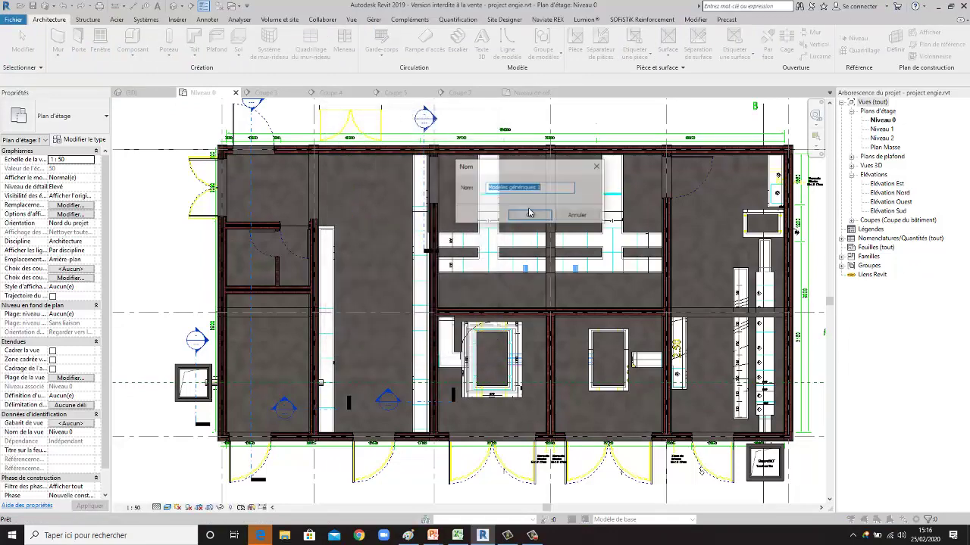
type("cannal type1")
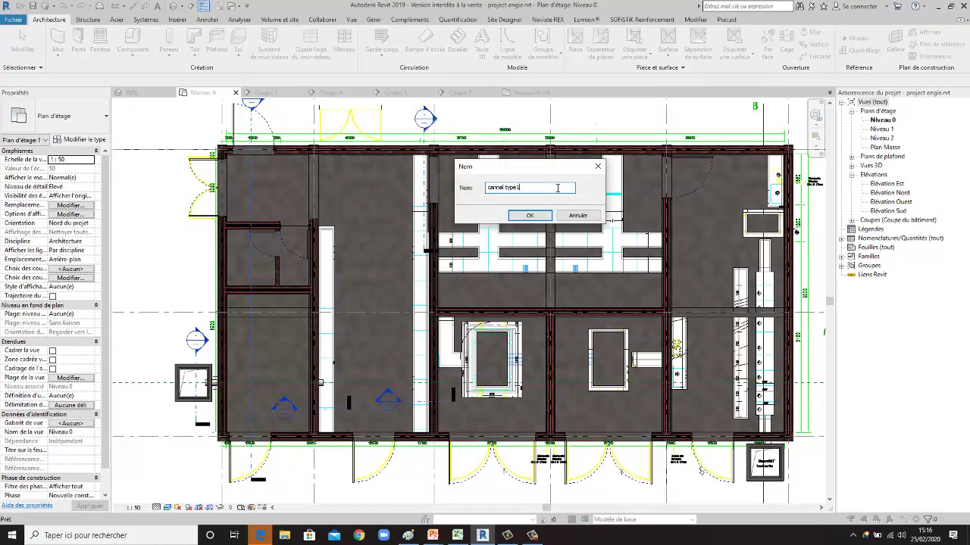
left_click(530, 216)
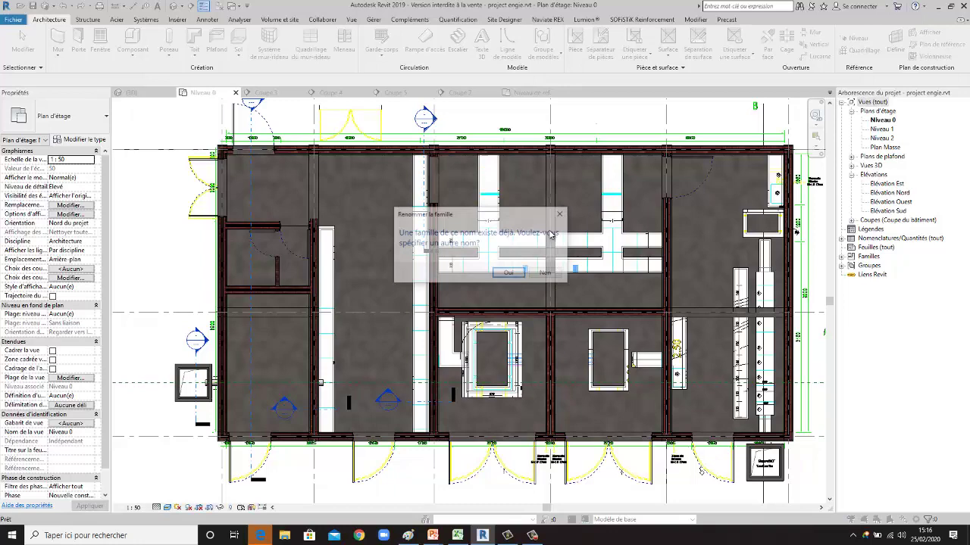
left_click(547, 272)
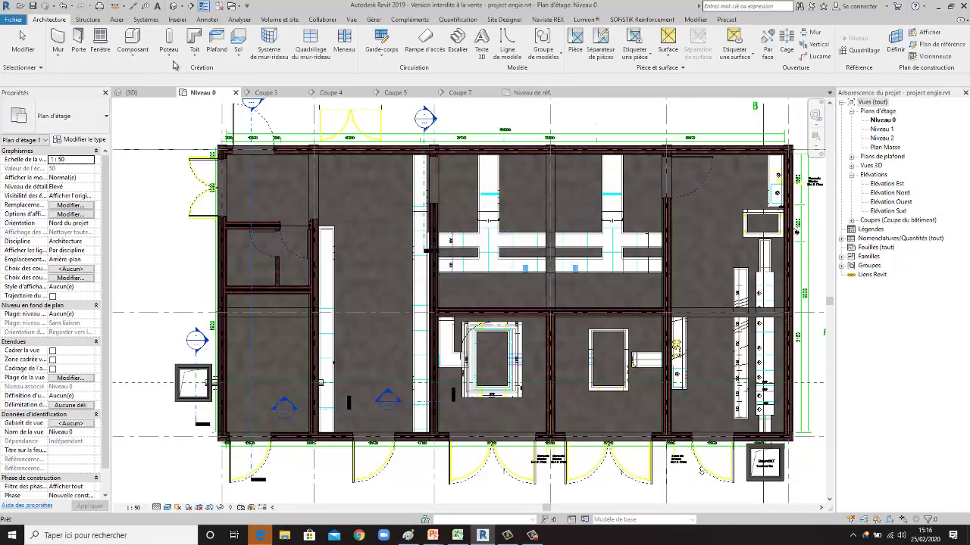
Create the in-place Modèles génériques family again, naming it canal type11.
left_click(132, 56)
left_click(140, 99)
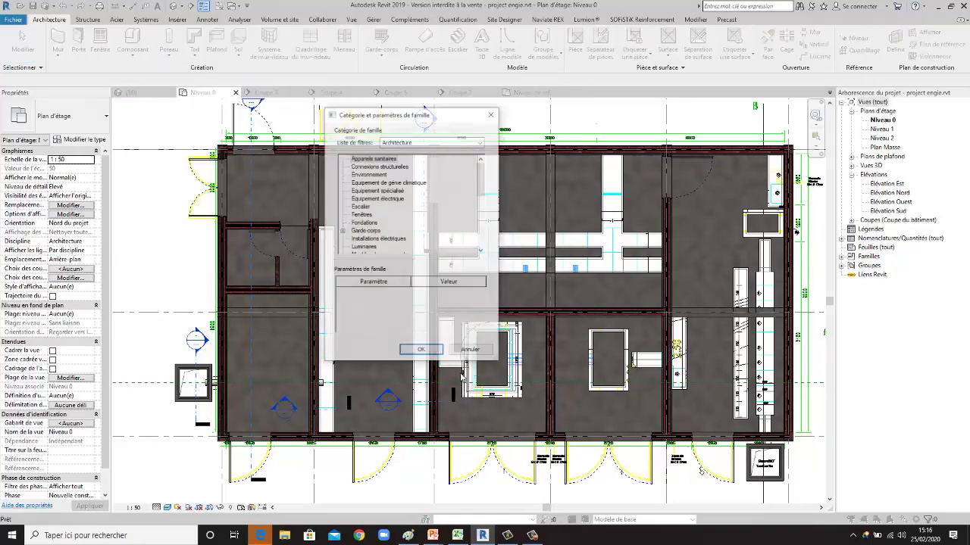
scroll(389, 241, "down", 1)
scroll(382, 240, "down", 1)
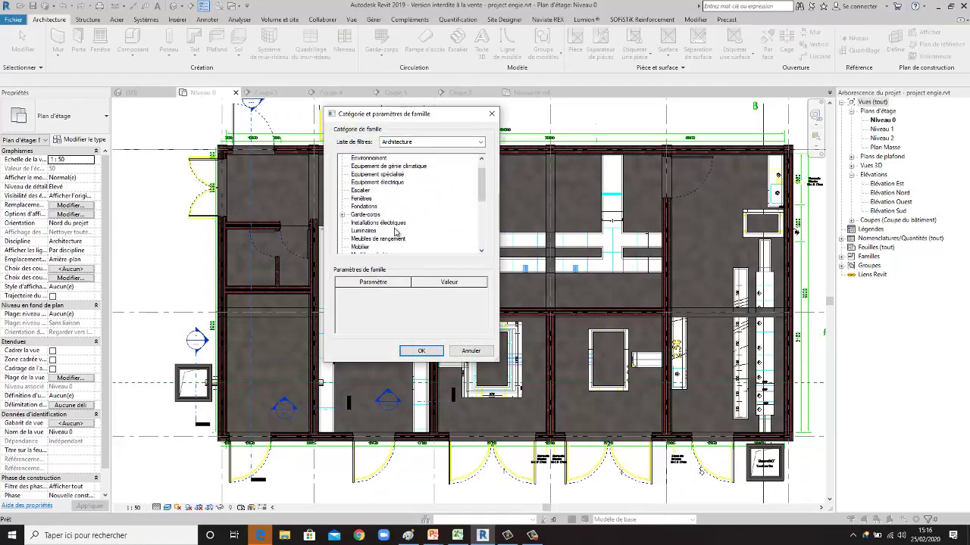
scroll(378, 237, "down", 1)
left_click(380, 241)
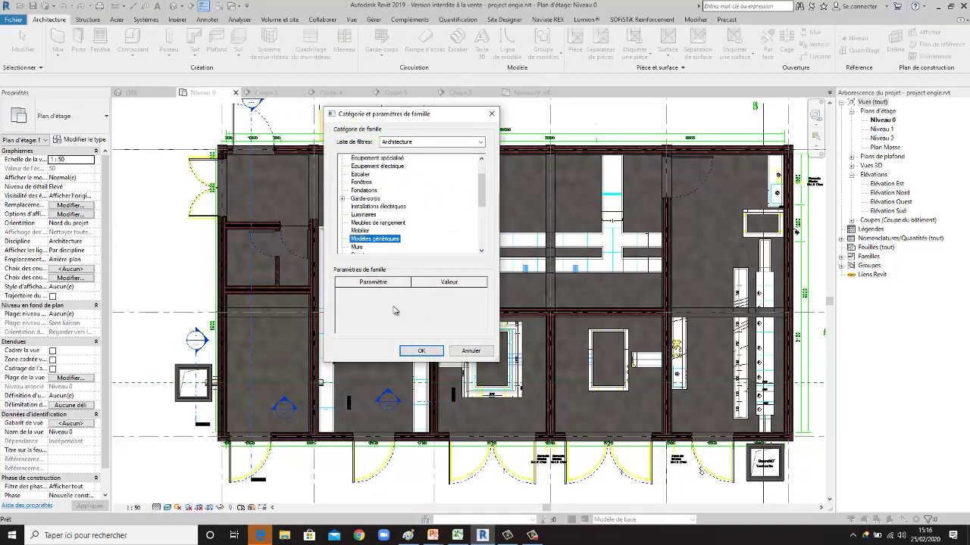
left_click(418, 351)
type("canal type11")
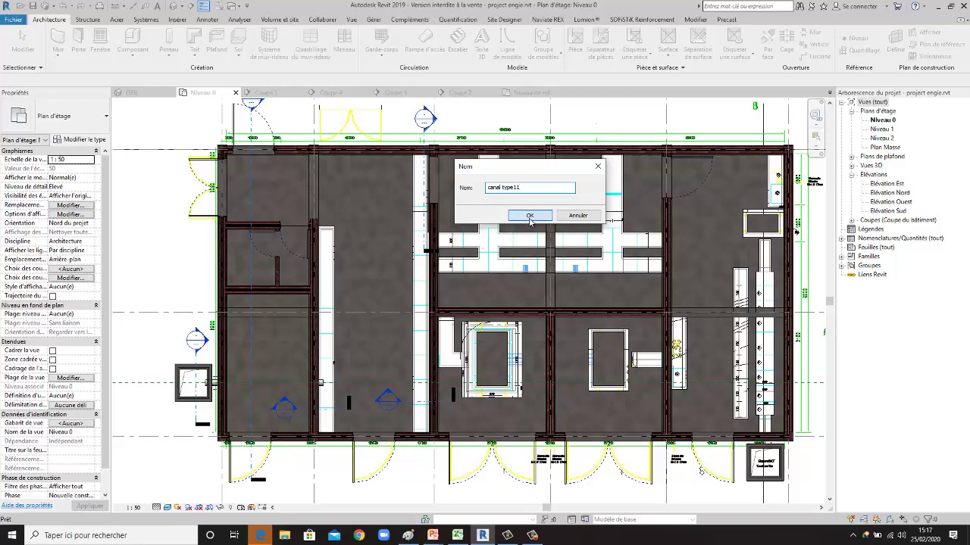
left_click(529, 216)
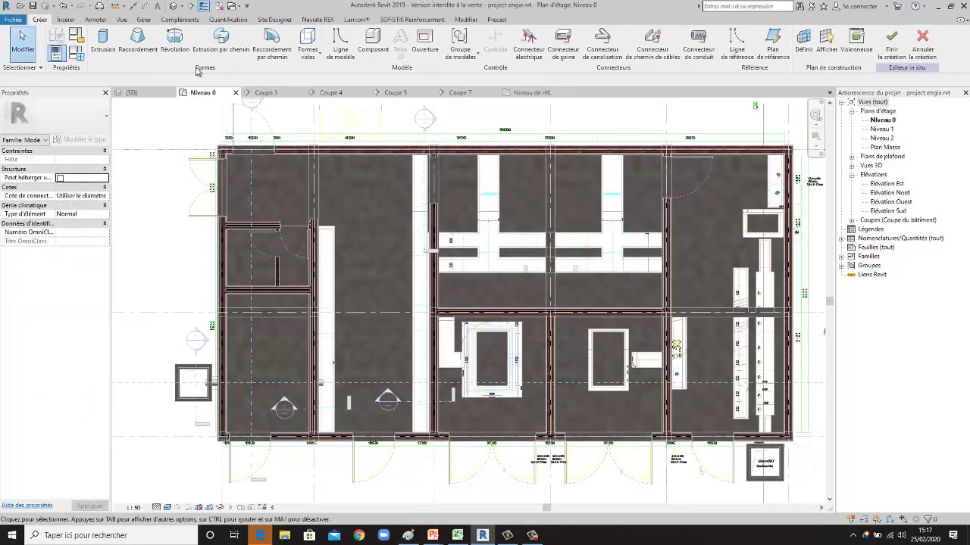
Start a sweep and pick a building wall edge as its path.
left_click(221, 40)
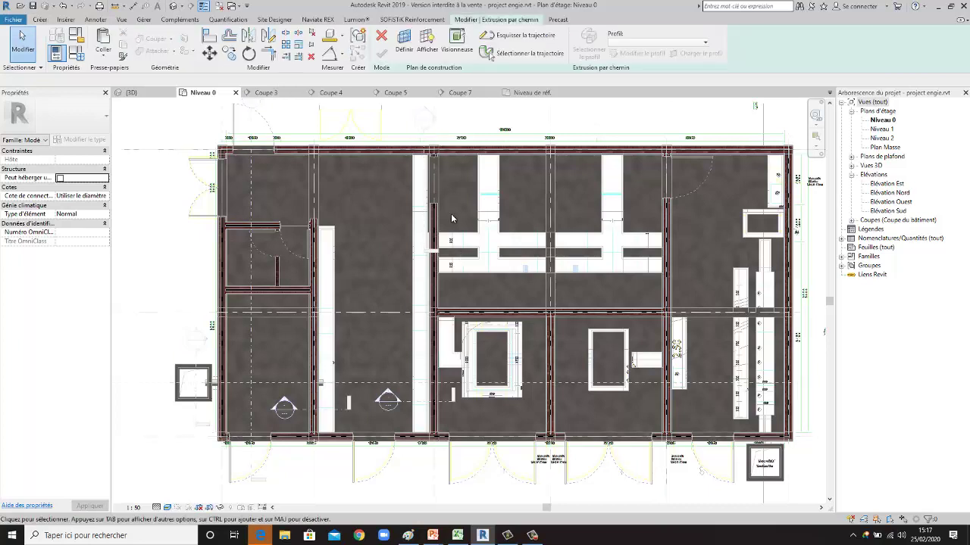
left_click(494, 51)
left_click(482, 54)
scroll(413, 373, "up", 2)
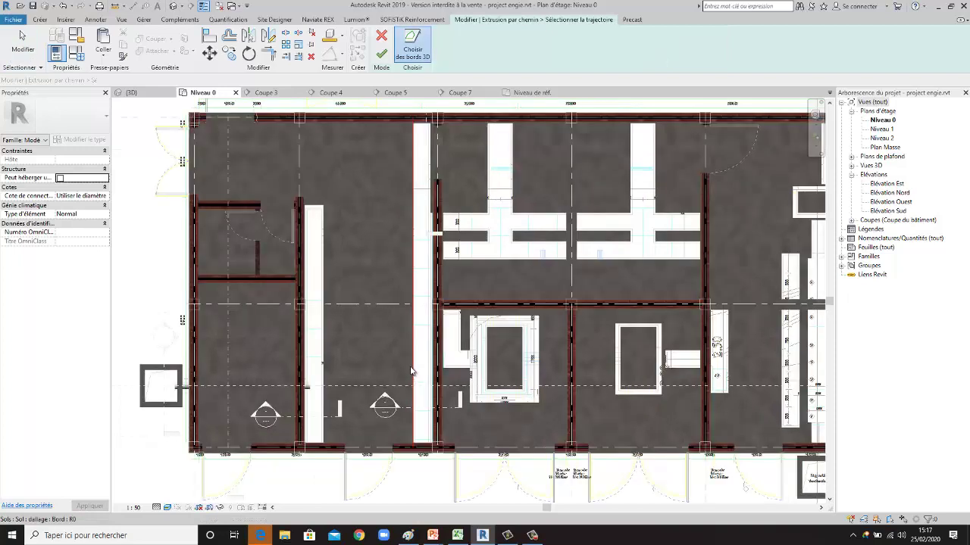
scroll(413, 373, "up", 2)
scroll(436, 387, "down", 1)
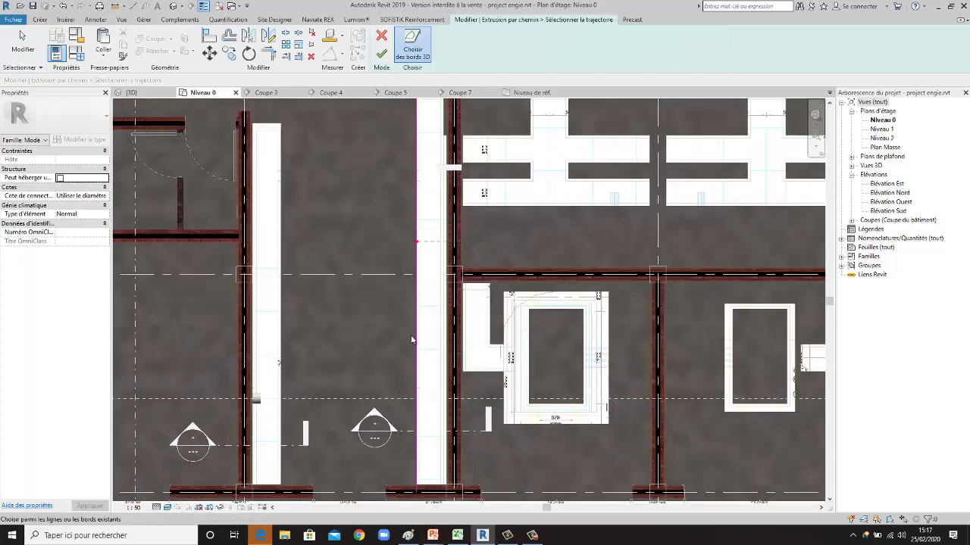
scroll(435, 386, "down", 2)
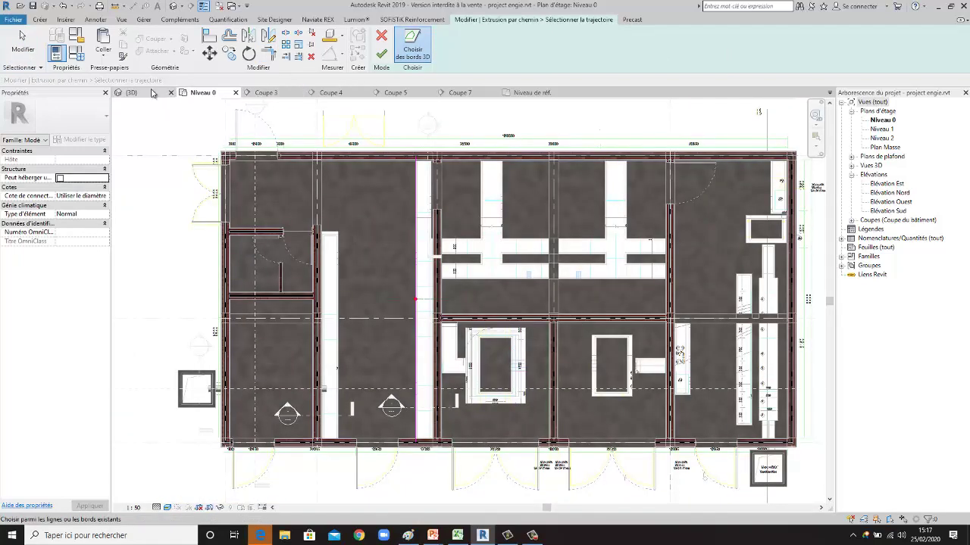
Check the picked path in the 3D view and finish the path sketch.
left_click(151, 91)
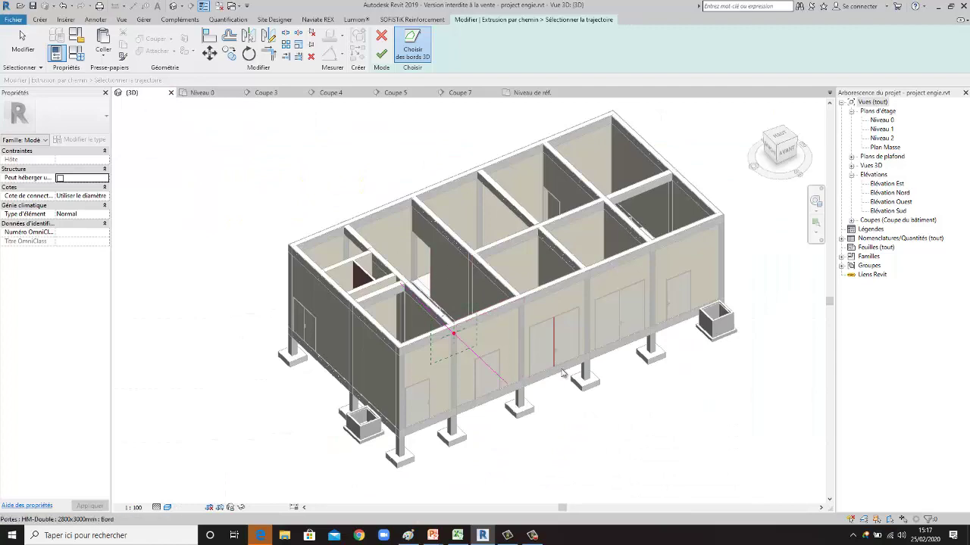
middle_click_drag(563, 372, 415, 110, "shift")
scroll(528, 299, "up", 3)
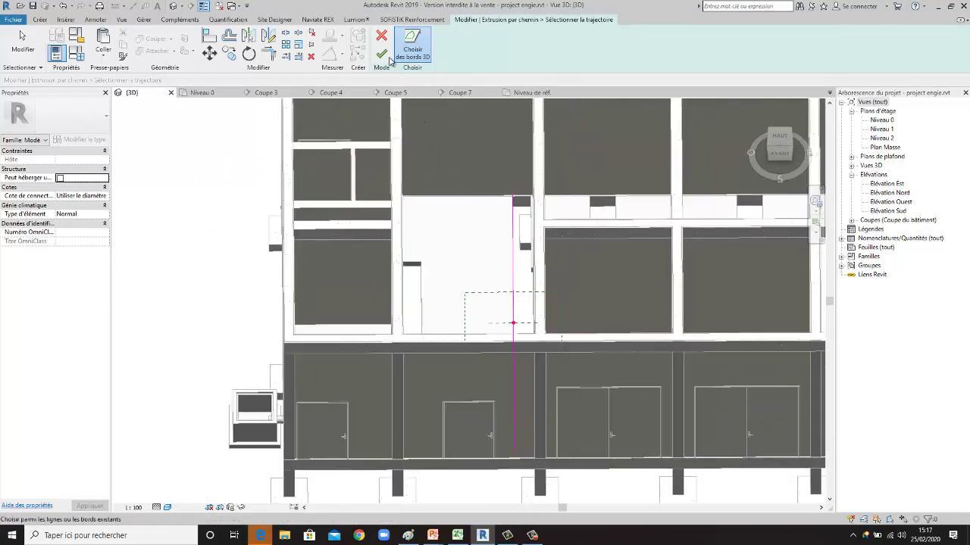
left_click(388, 59)
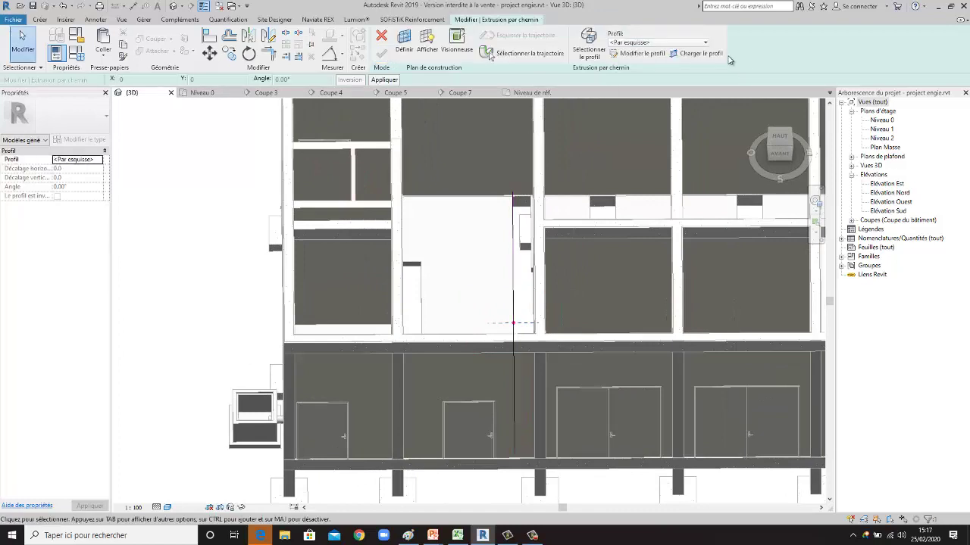
Pick cannal type1 from the Profil dropdown and open it with Modifier le profil.
left_click(706, 43)
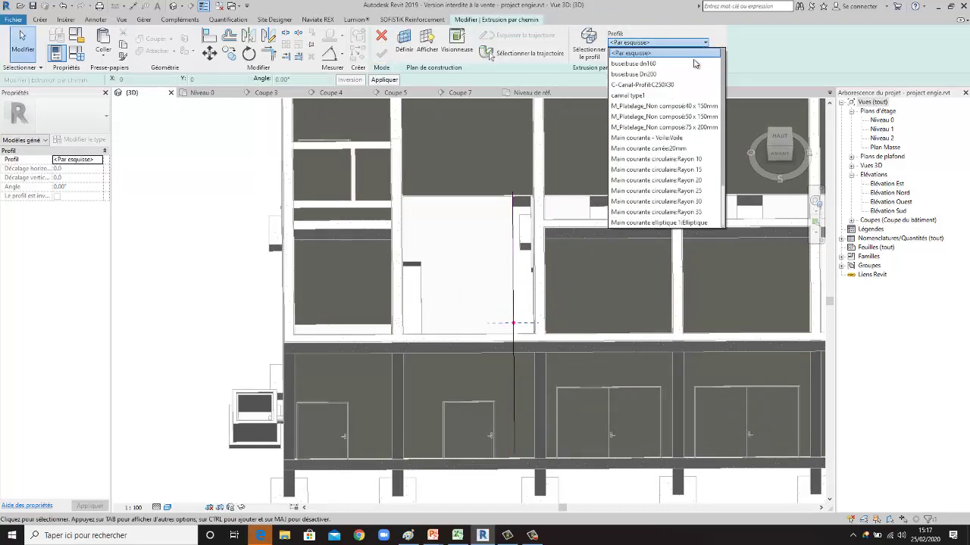
left_click(655, 96)
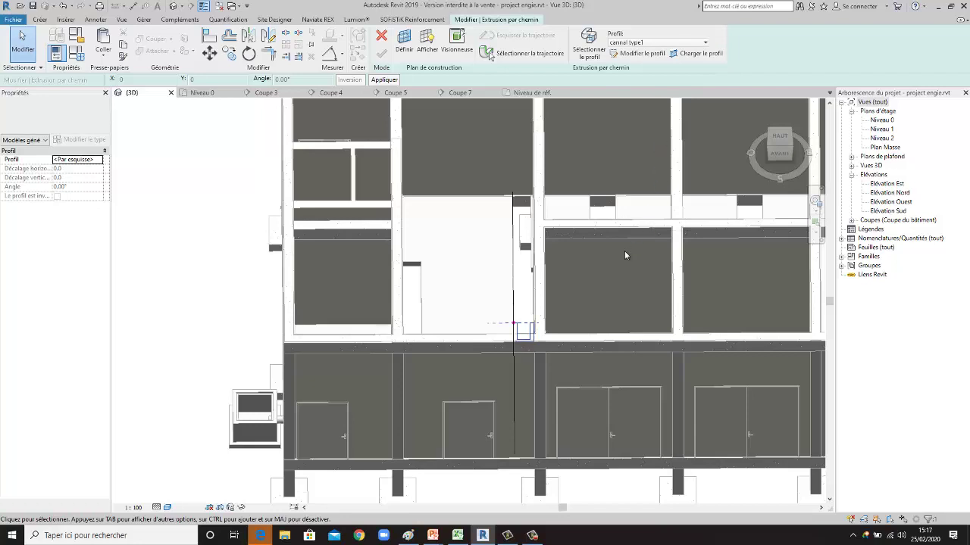
scroll(514, 325, "up", 2)
scroll(513, 324, "up", 2)
scroll(509, 311, "up", 1)
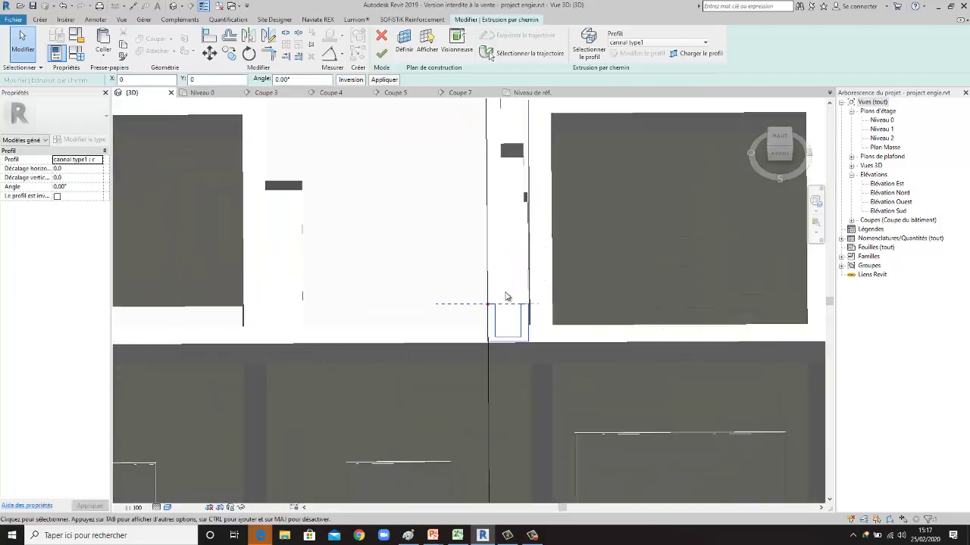
scroll(506, 296, "down", 2)
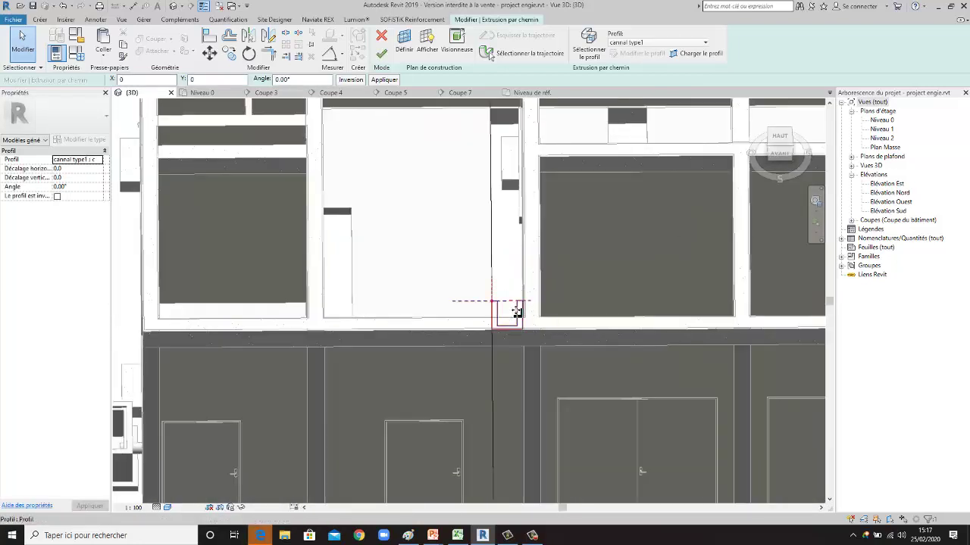
scroll(481, 262, "down", 2)
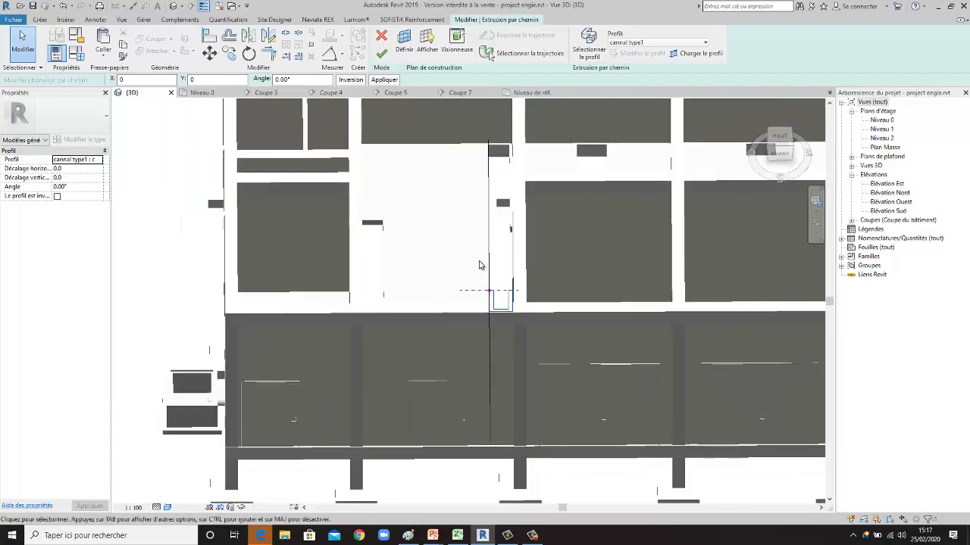
scroll(481, 263, "down", 1)
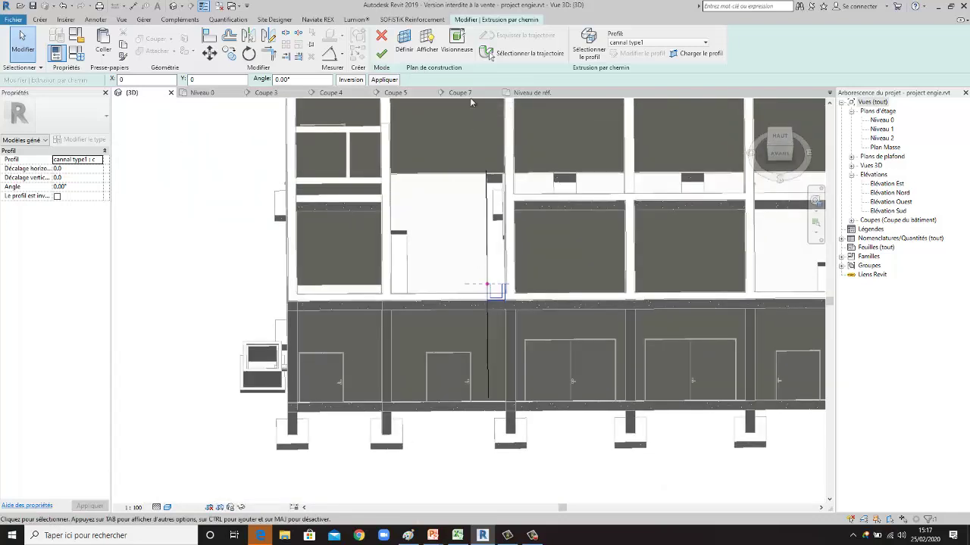
left_click(531, 94)
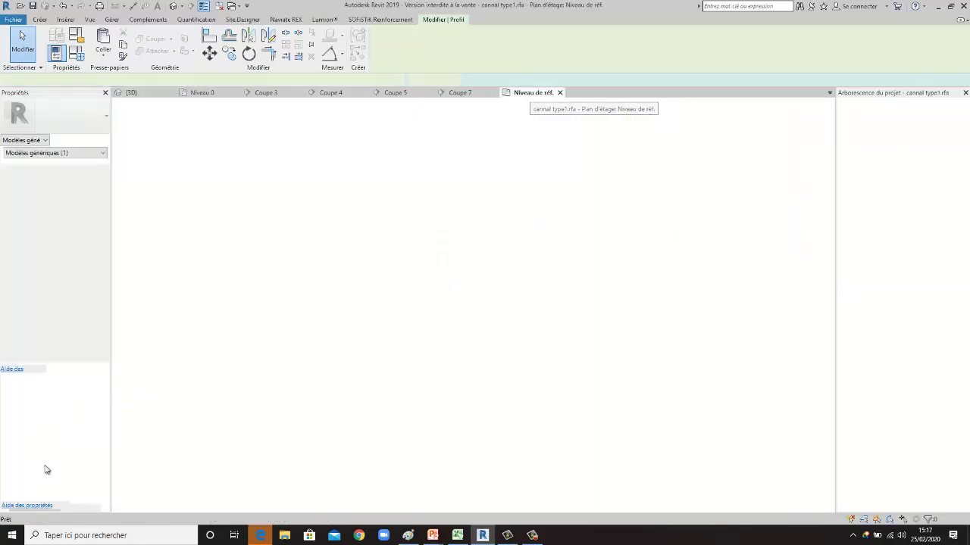
Add a Matériau parameter 'materiaux canal' under Matériaux et finitions, then reload the profile into the project.
scroll(468, 314, "up", 1)
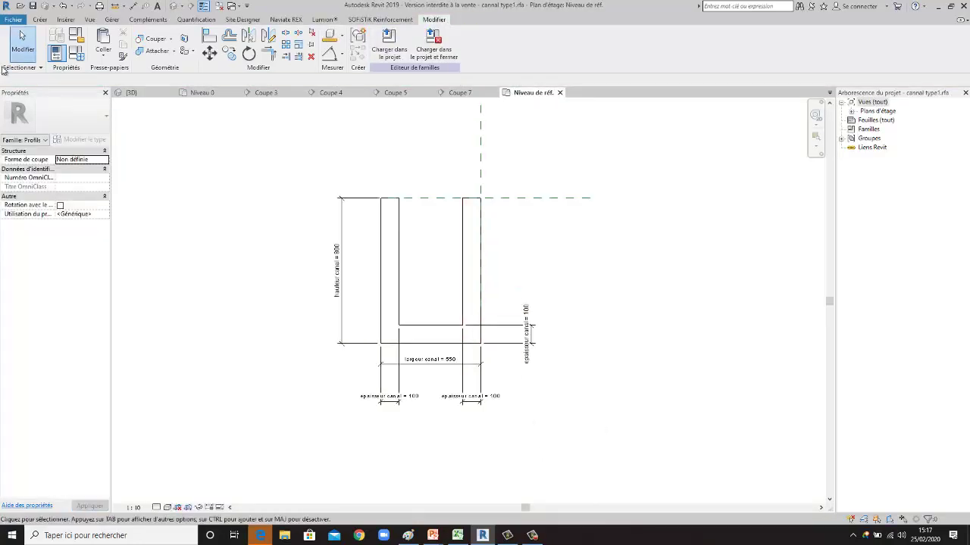
left_click(79, 56)
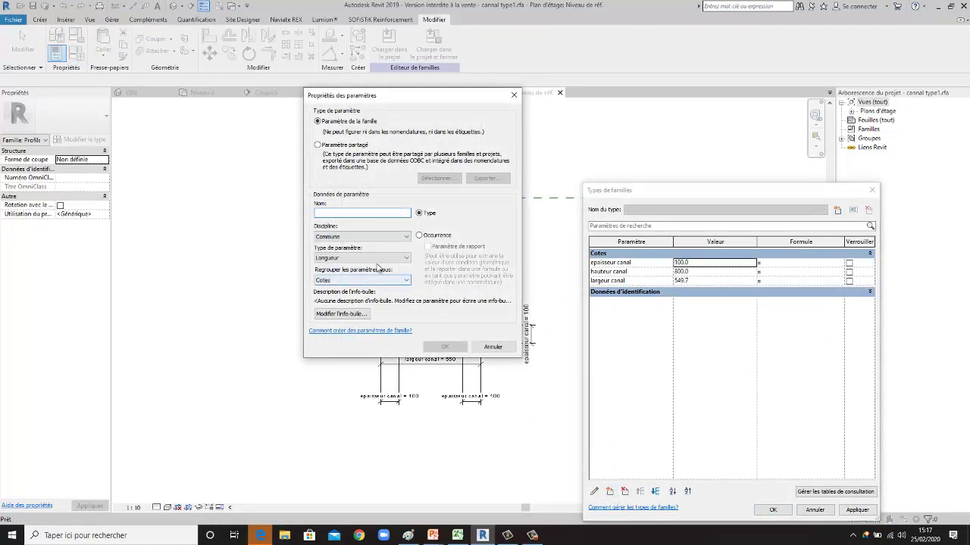
left_click(405, 259)
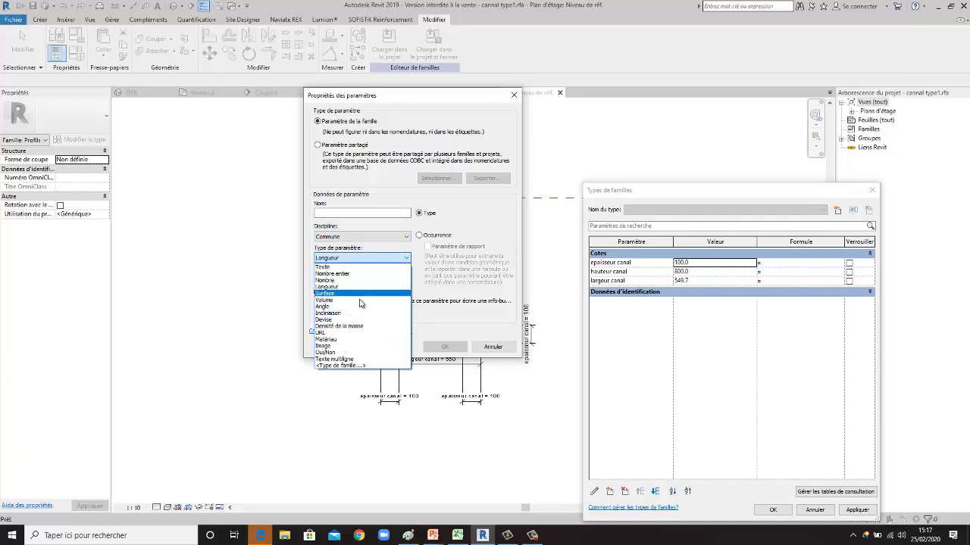
left_click(349, 340)
type("materiaux canal")
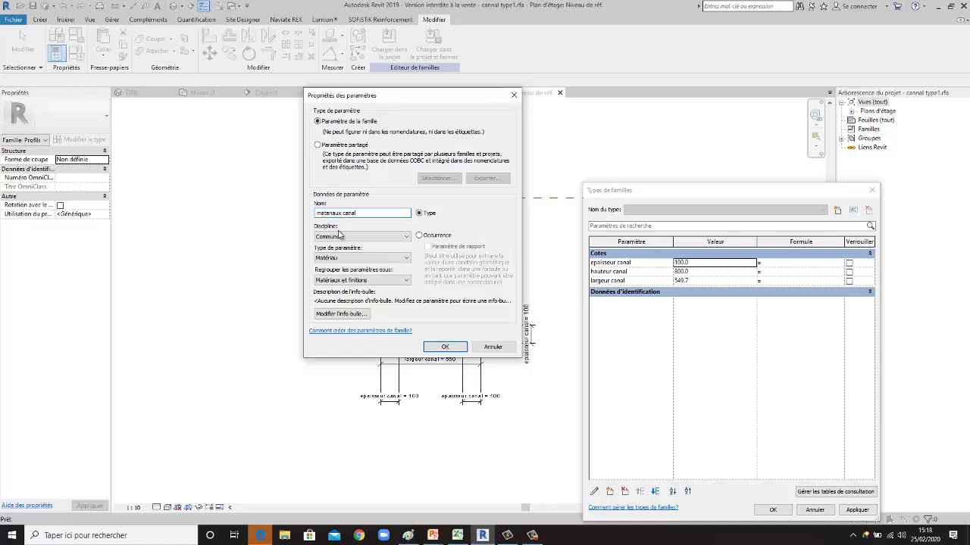
left_click(444, 347)
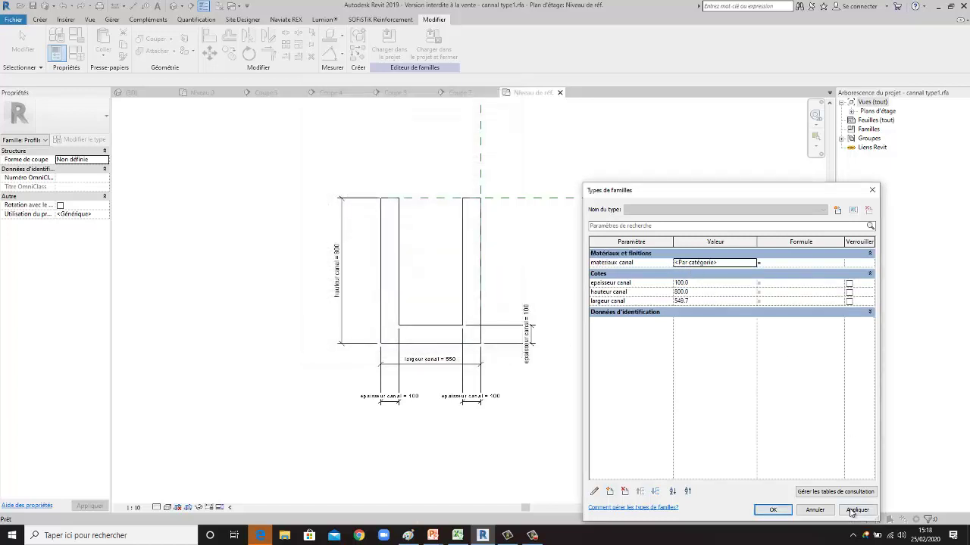
left_click(774, 510)
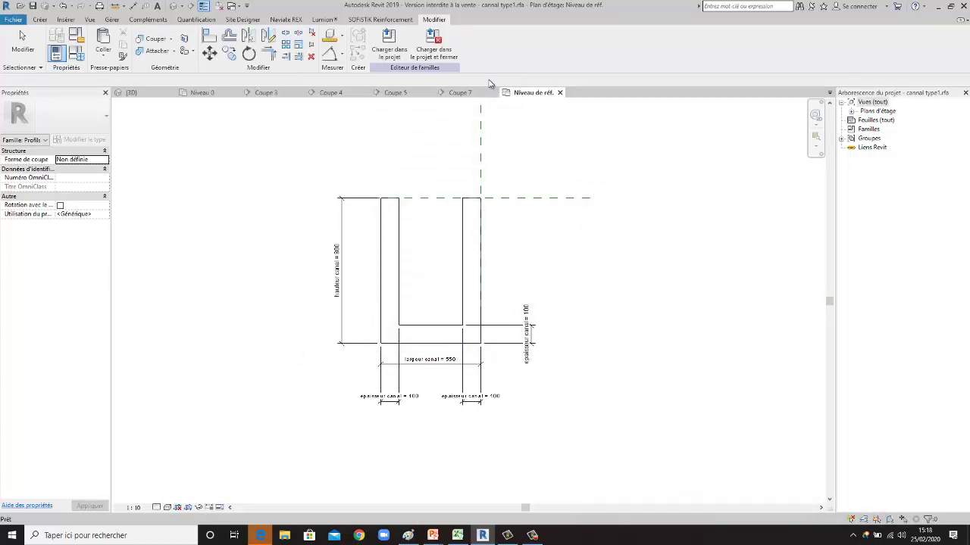
left_click(388, 44)
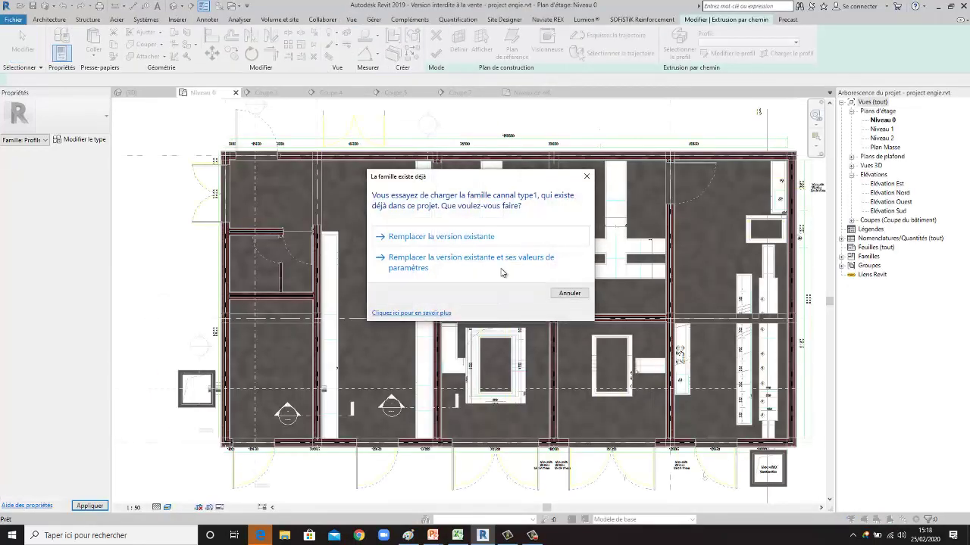
Replace the existing cannal type1 version and try finishing the sweep, cancelling the error.
left_click(453, 237)
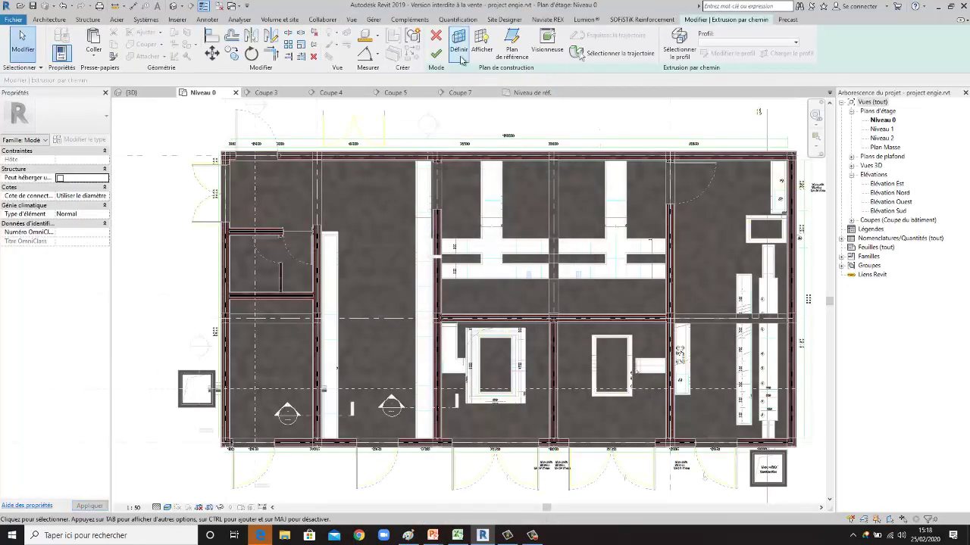
left_click(442, 58)
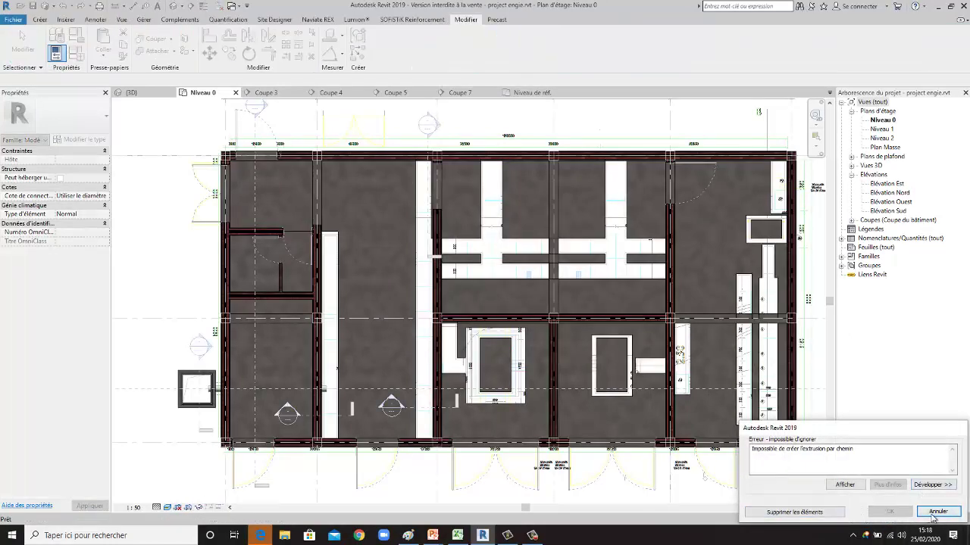
left_click(937, 512)
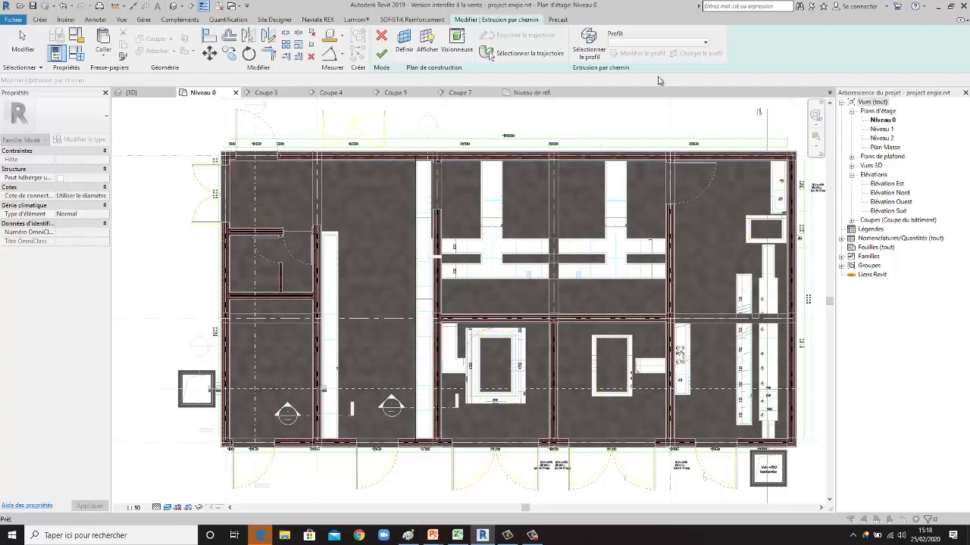
Reselect cannal type1 in the Profil list and retry finishing, cancelling the error again.
left_click(661, 44)
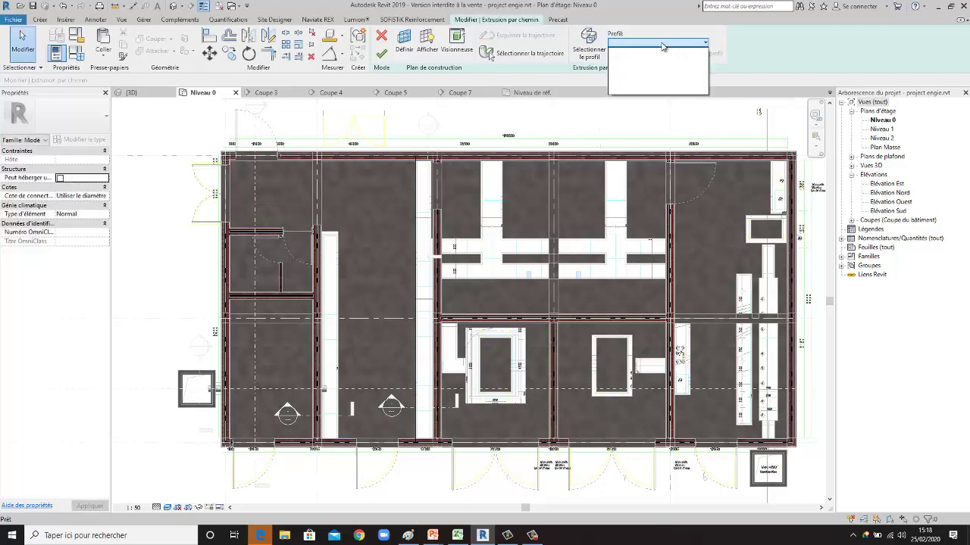
left_click(597, 39)
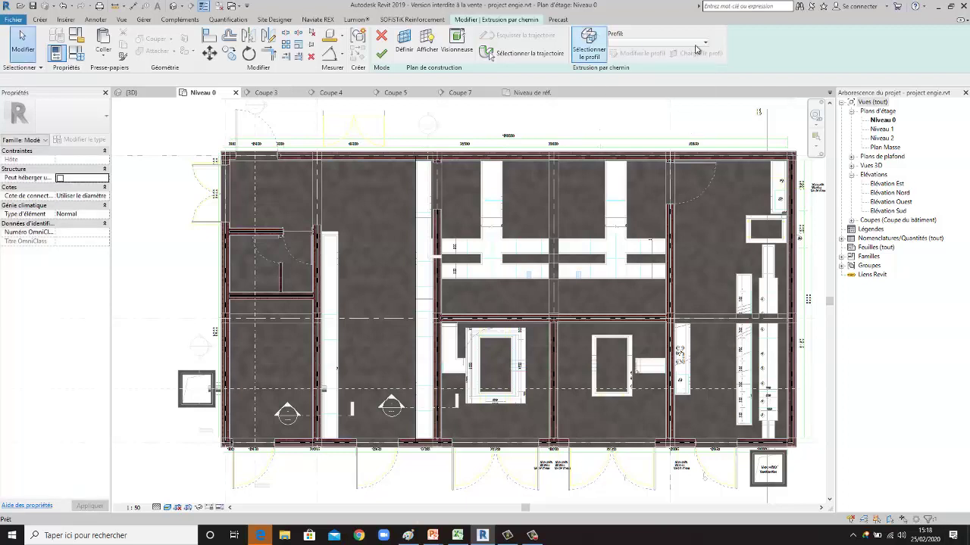
left_click(670, 43)
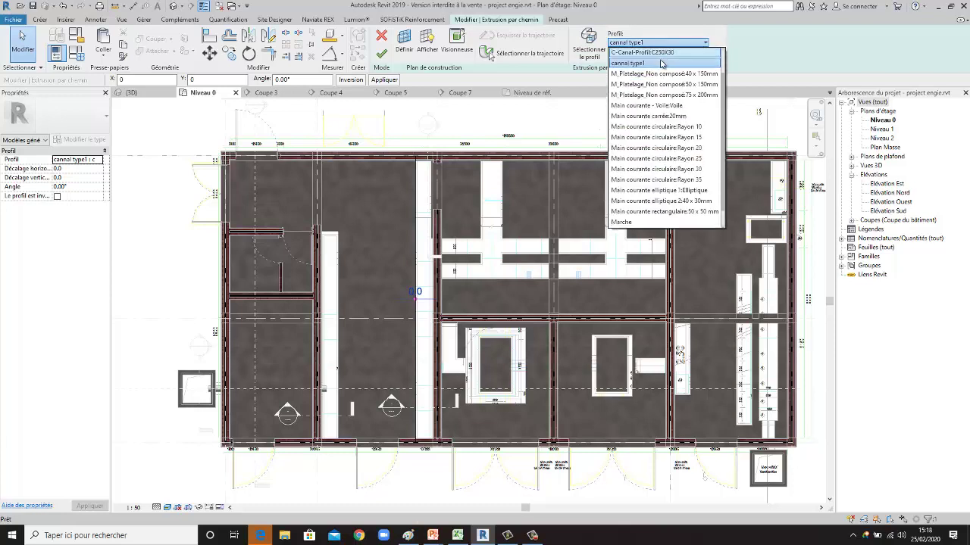
left_click(659, 44)
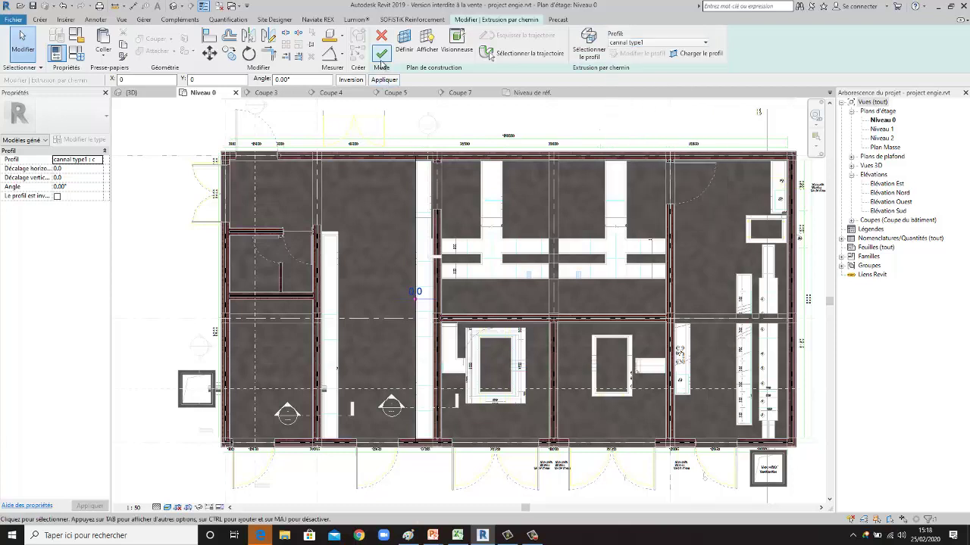
left_click(382, 59)
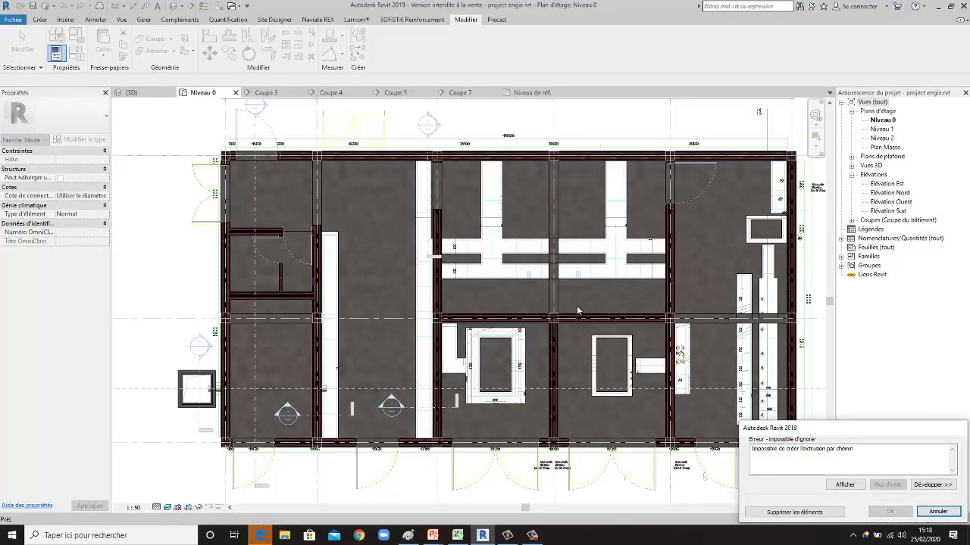
left_click(936, 511)
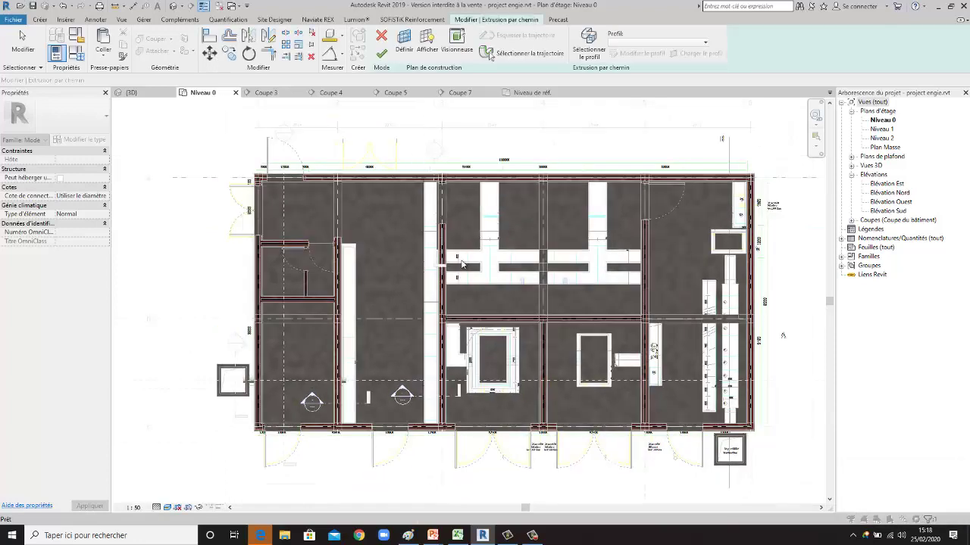
Orbit the 3D view over the front wall and retry finishing the sweep, dismissing the error.
left_click(129, 93)
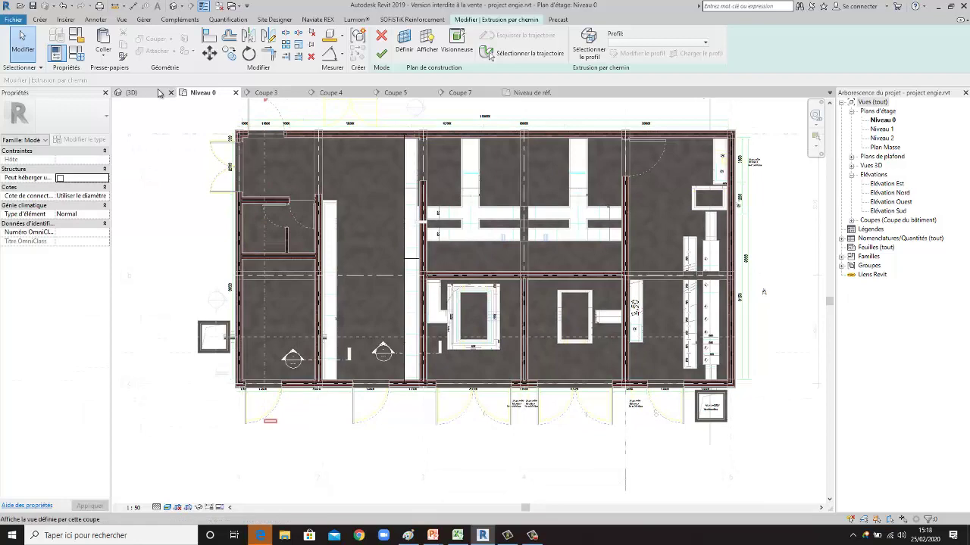
mouse_move(520, 355)
middle_mouse_down("shift")
mouse_move(570, 331)
mouse_move(612, 329)
mouse_move(583, 326)
mouse_move(549, 362)
mouse_move(555, 387)
mouse_move(530, 281)
mouse_move(495, 272)
middle_mouse_up("shift")
scroll(570, 331, "up", 3)
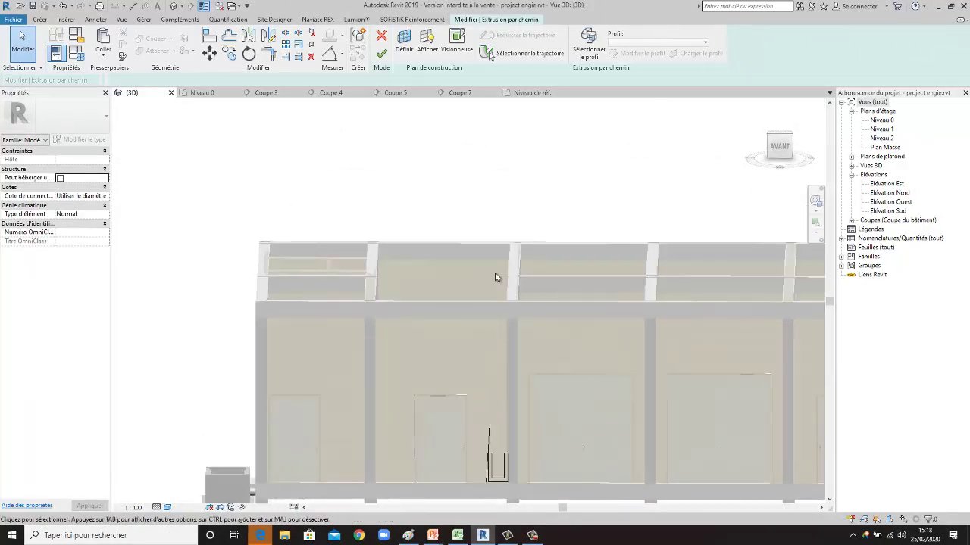
mouse_move(544, 391)
middle_mouse_down("shift")
mouse_move(523, 383)
mouse_move(535, 366)
mouse_move(573, 368)
mouse_move(553, 386)
middle_mouse_up("shift")
scroll(550, 307, "up", 2)
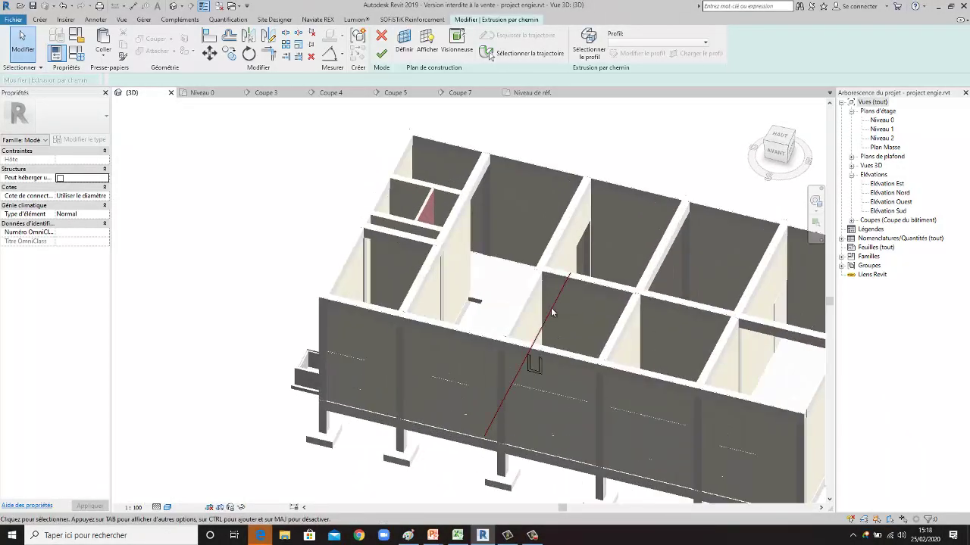
scroll(579, 349, "up", 2)
middle_click_drag(579, 349, 606, 318, "shift")
scroll(723, 434, "up", 2)
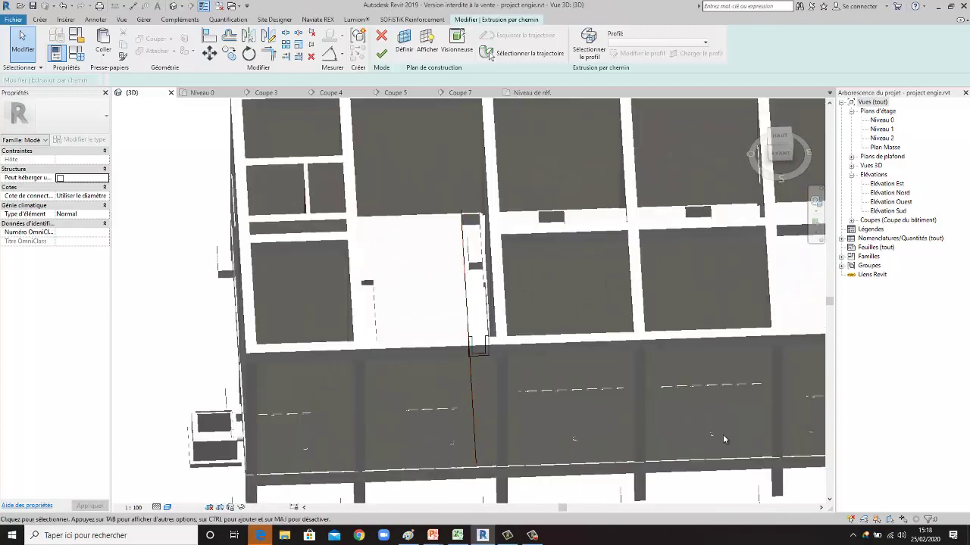
left_click(381, 55)
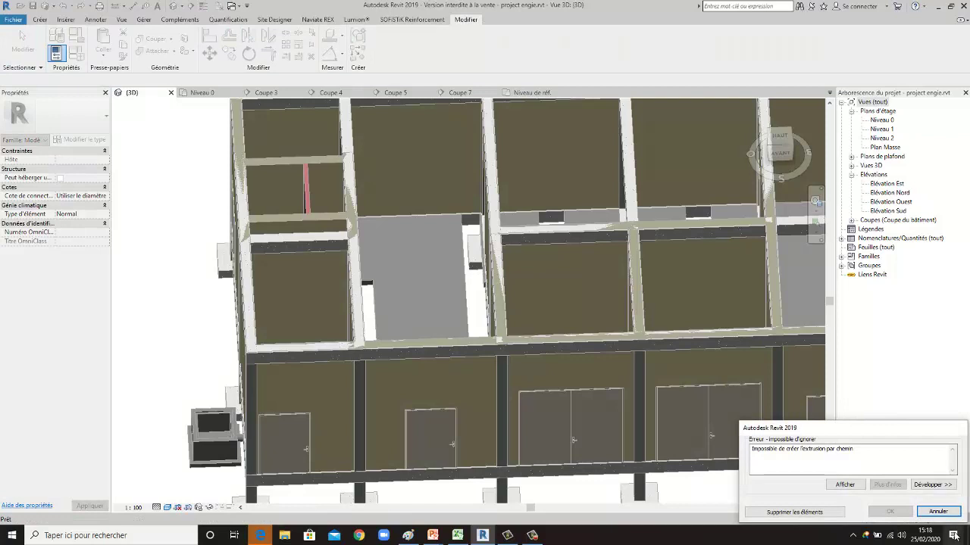
left_click(937, 512)
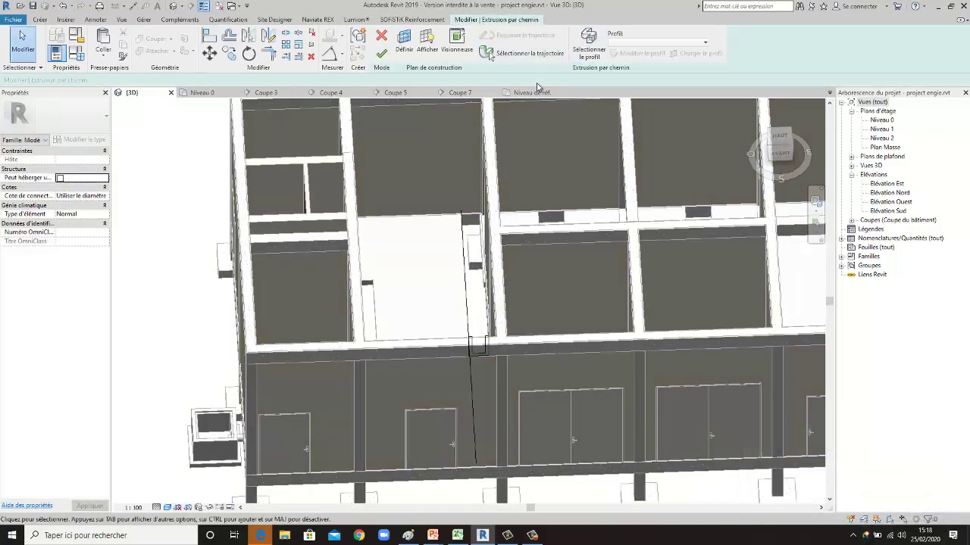
Delete the hauteur canal = 800 dimension and the four remaining dimensions from the profile.
scroll(356, 270, "up", 2)
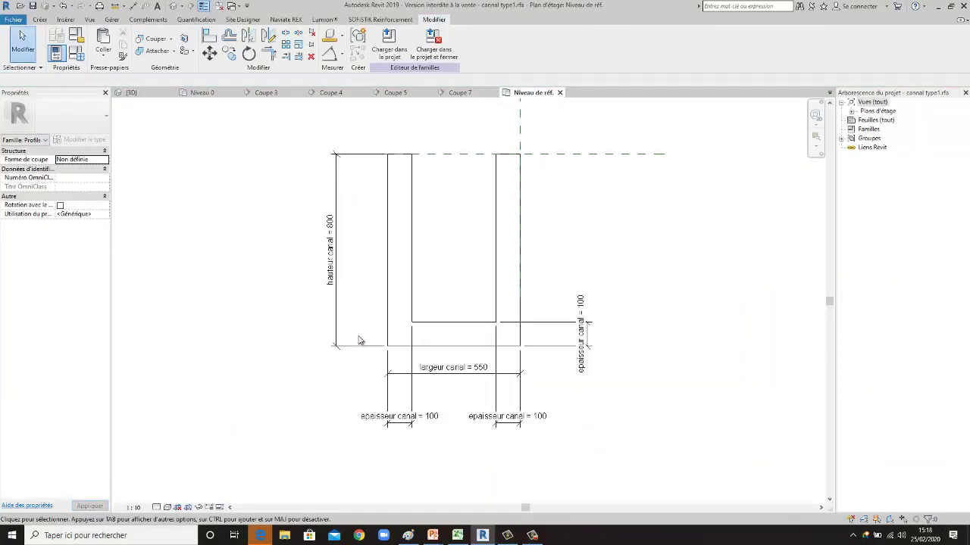
left_click_drag(354, 267, 284, 385)
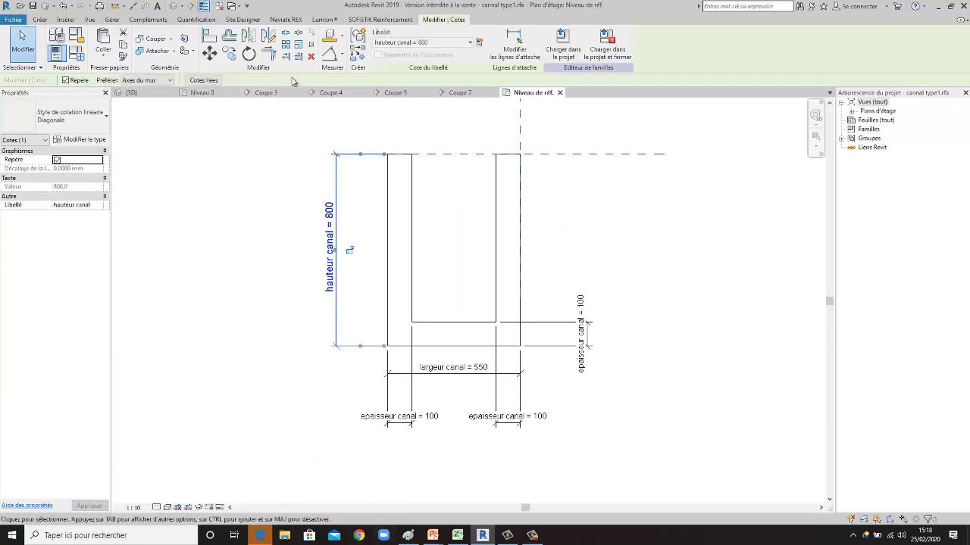
left_click(312, 57)
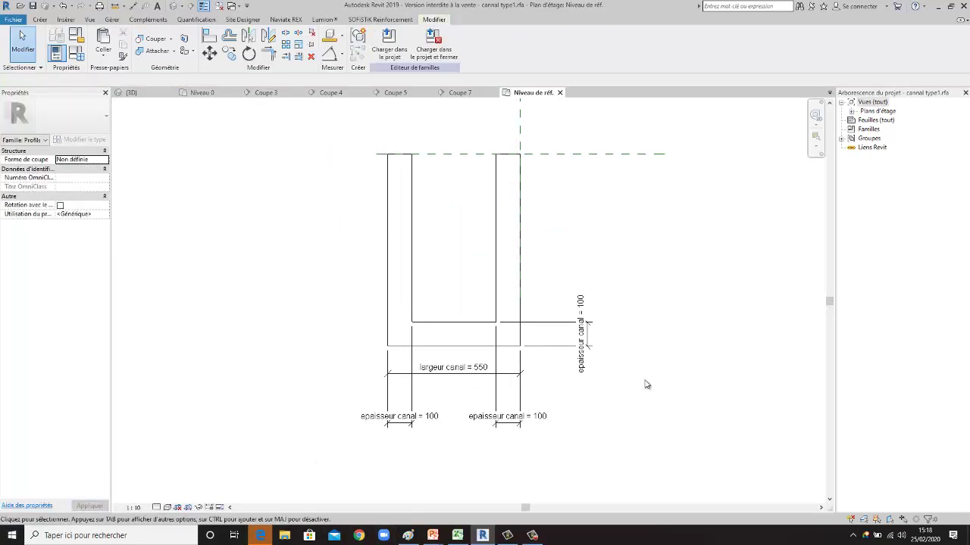
left_click_drag(621, 373, 450, 422)
left_click_drag(432, 322, 384, 440)
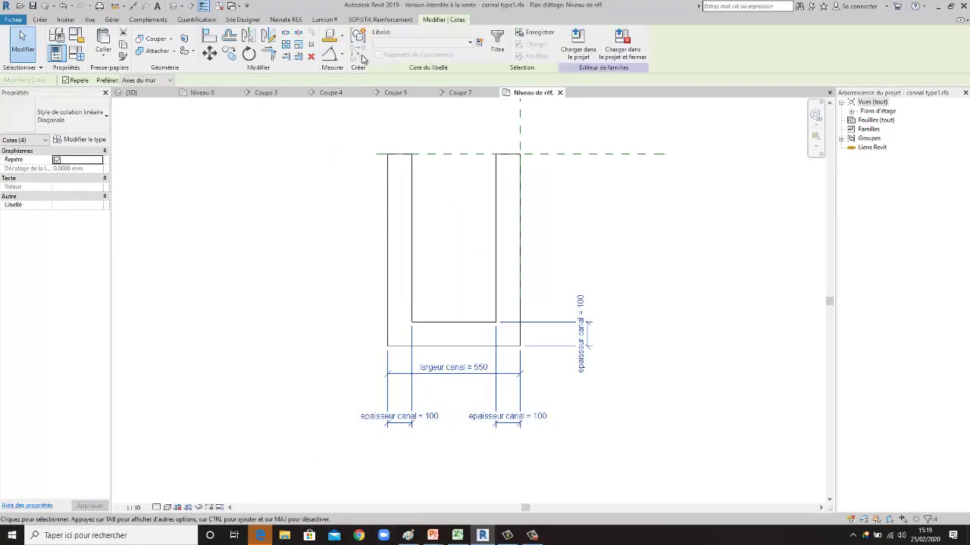
left_click(312, 59)
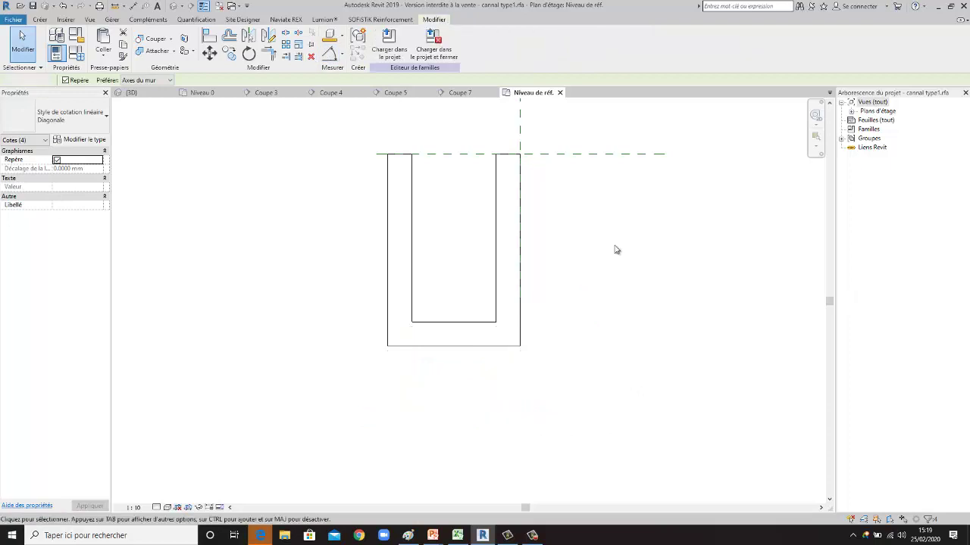
Align the profile's right and top edges to the reference planes and load it into the project.
left_click(520, 187)
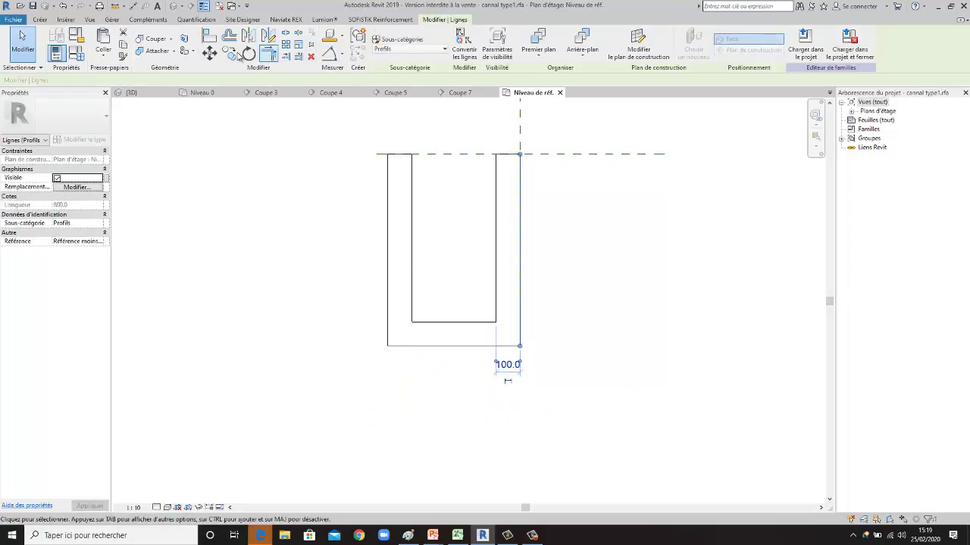
left_click(207, 39)
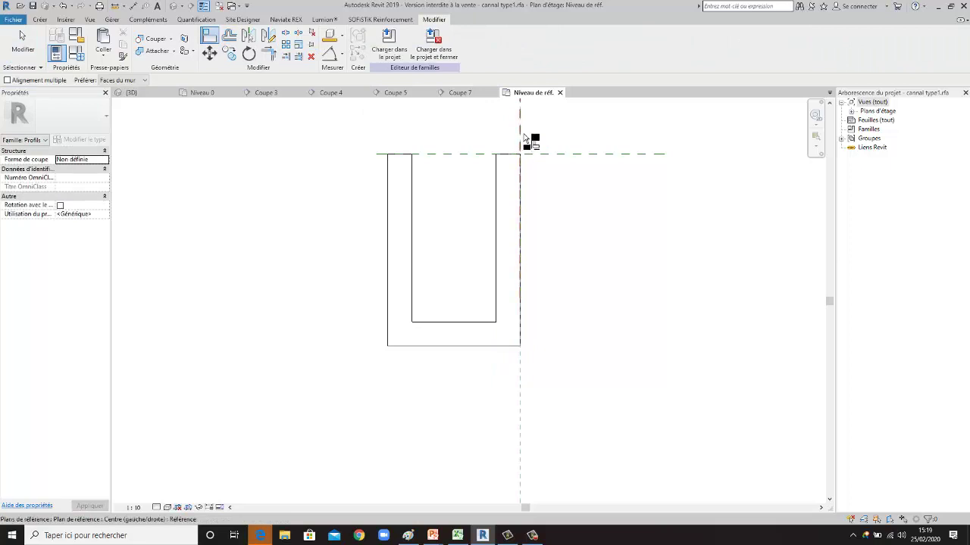
left_click(520, 179)
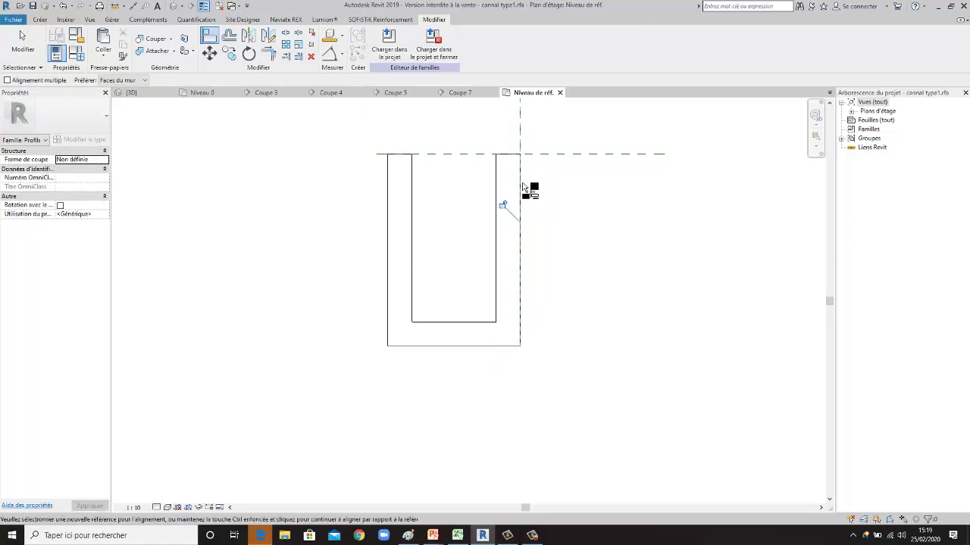
left_click(554, 154)
left_click(513, 154)
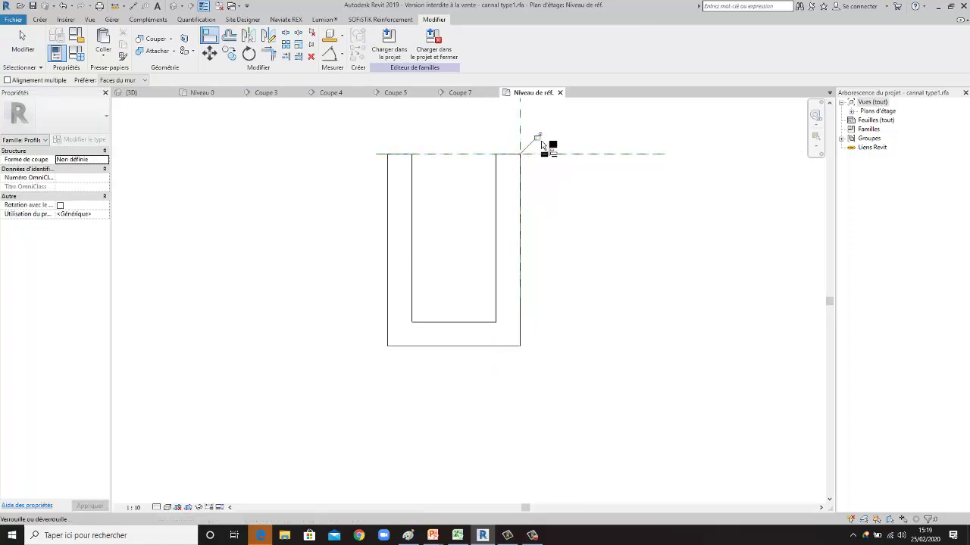
left_click(389, 45)
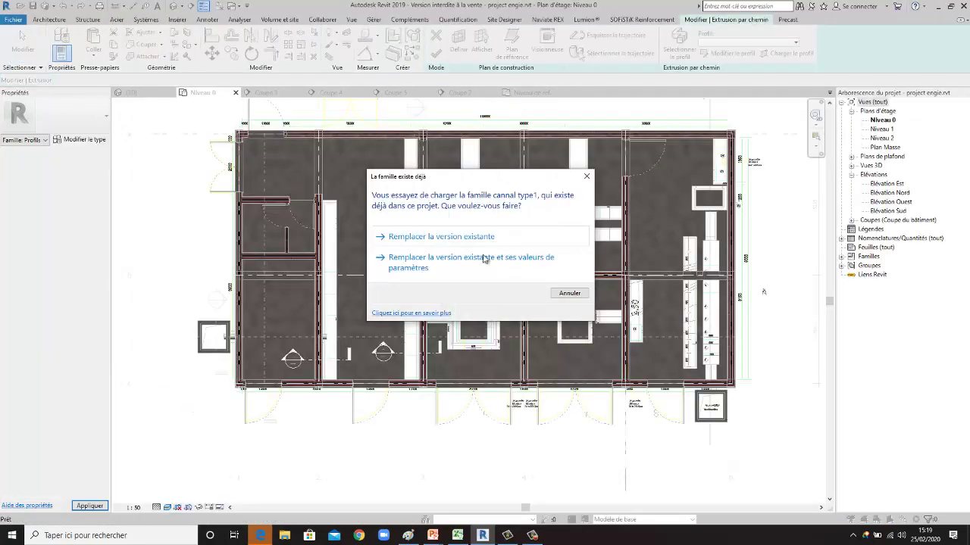
Replace the existing cannal type1 version, attempt to finish the sweep, and dismiss the error.
left_click(486, 260)
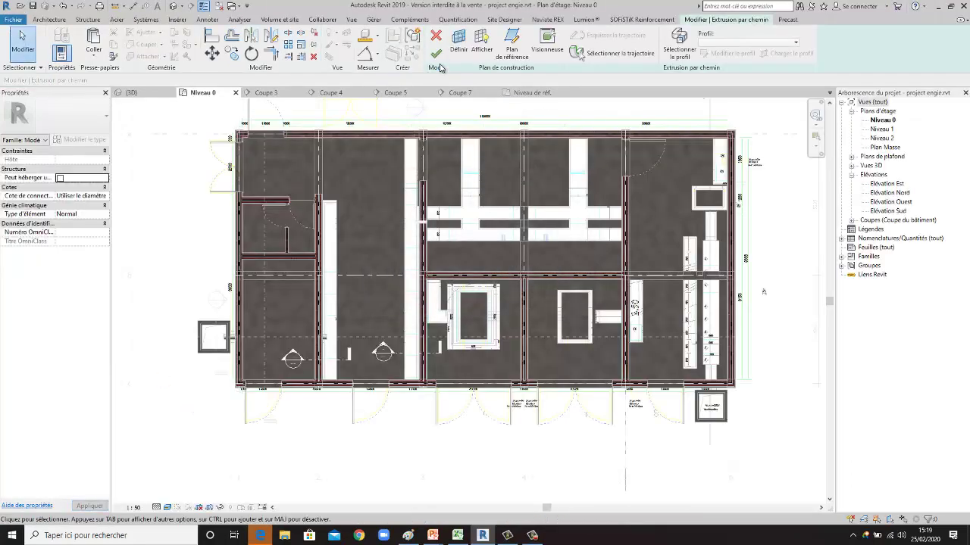
left_click(436, 54)
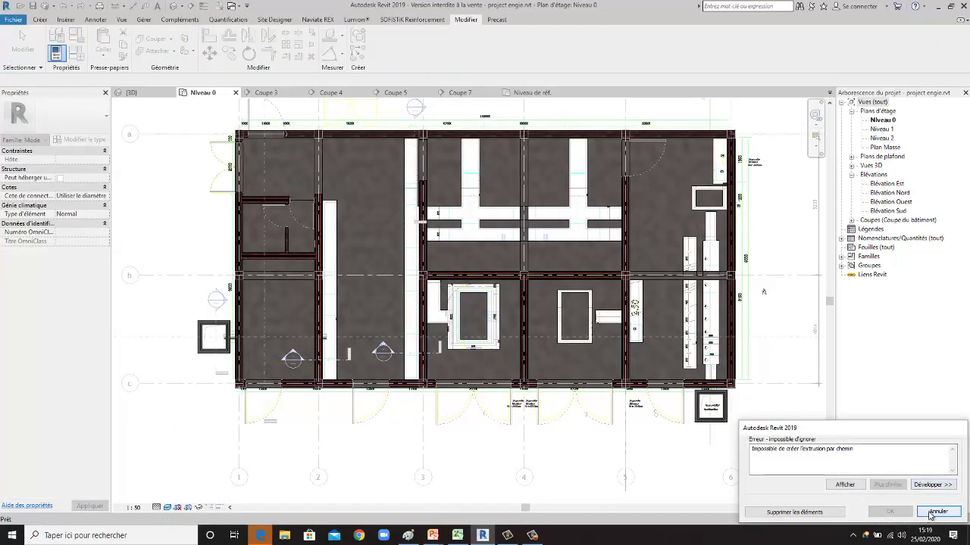
left_click(937, 512)
scroll(568, 364, "down", 4)
mouse_move(522, 420)
middle_mouse_down()
mouse_move(568, 462)
mouse_move(527, 448)
middle_mouse_up()
Switch to the building's 3D view and orbit to a front view.
left_click(130, 92)
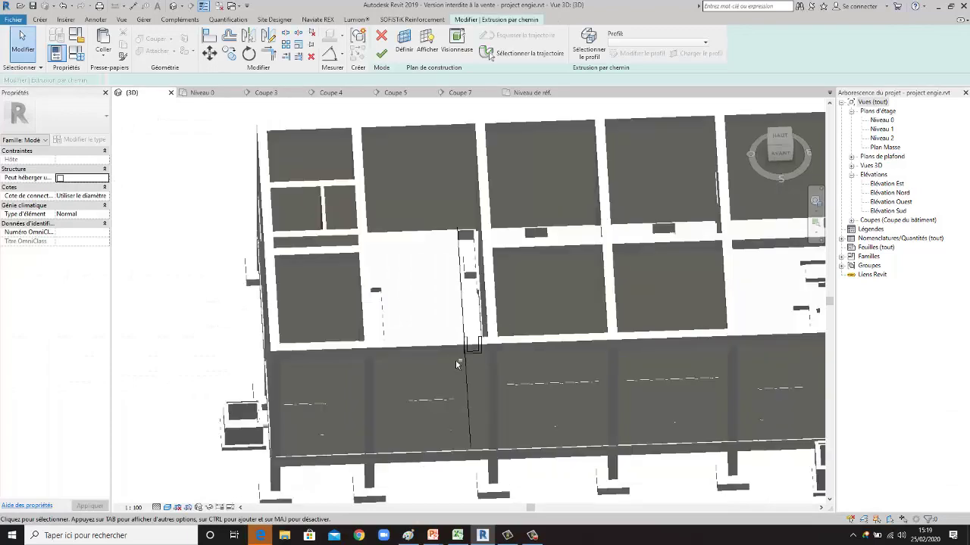
middle_click_drag(457, 364, 470, 339, "shift")
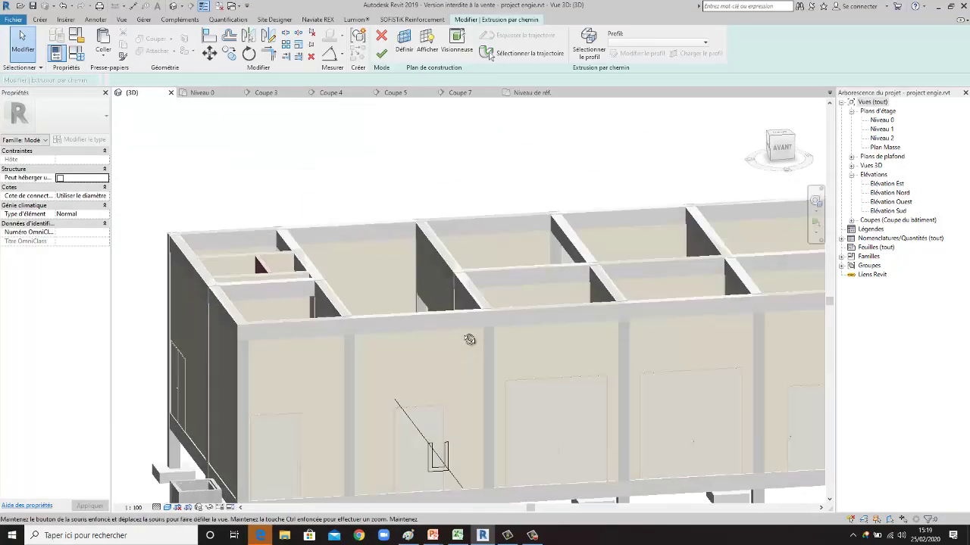
scroll(470, 339, "down", 3)
scroll(469, 348, "down", 3)
middle_click_drag(470, 356, 447, 402, "shift")
scroll(449, 437, "up", 4)
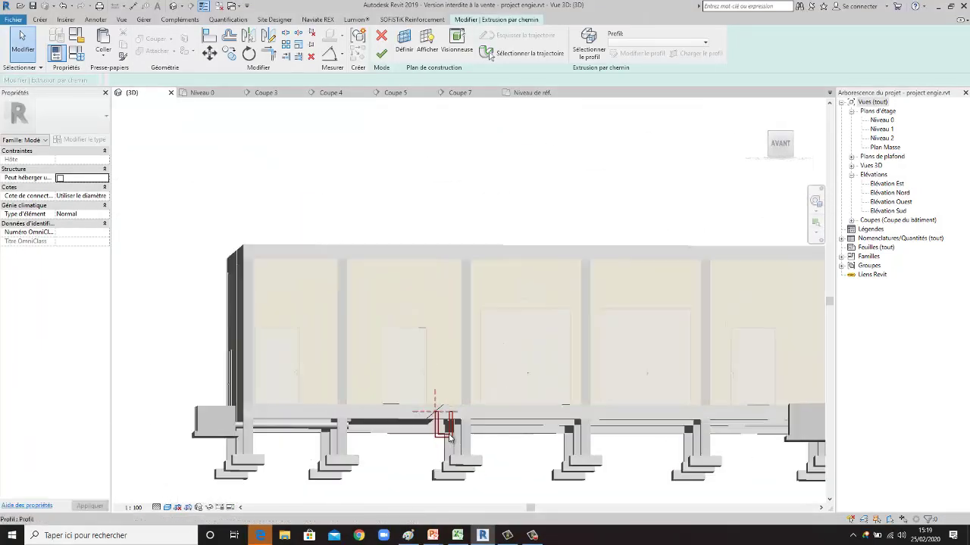
scroll(450, 437, "up", 2)
scroll(454, 432, "up", 2)
scroll(462, 421, "up", 2)
scroll(463, 409, "up", 2)
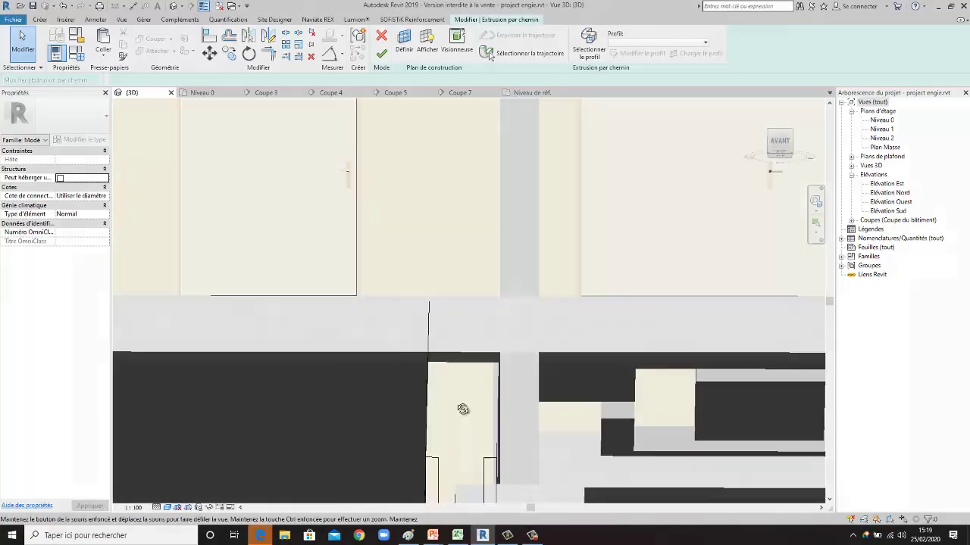
Orbit and zoom around the wall and beams to locate the sweep path.
middle_click_drag(463, 409, 426, 429, "shift")
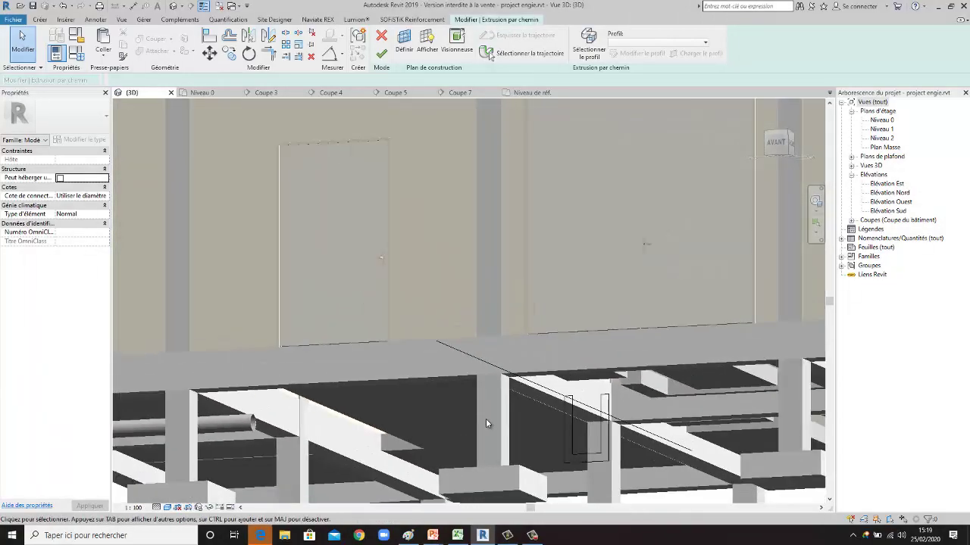
mouse_move(485, 418)
middle_mouse_down("shift")
mouse_move(598, 387)
mouse_move(699, 479)
mouse_move(643, 491)
mouse_move(613, 434)
mouse_move(625, 416)
middle_mouse_up("shift")
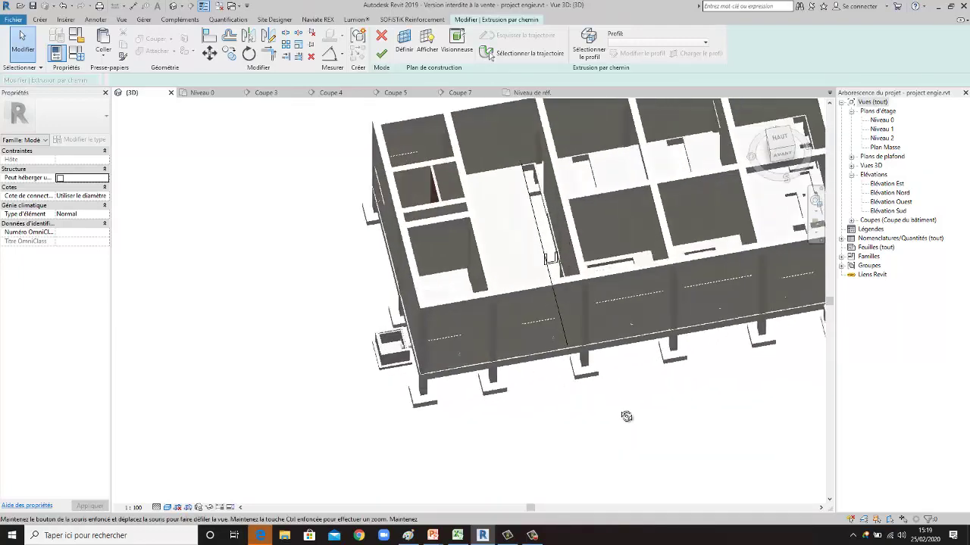
scroll(590, 317, "up", 2)
scroll(561, 303, "up", 3)
scroll(526, 286, "up", 3)
scroll(527, 287, "up", 1)
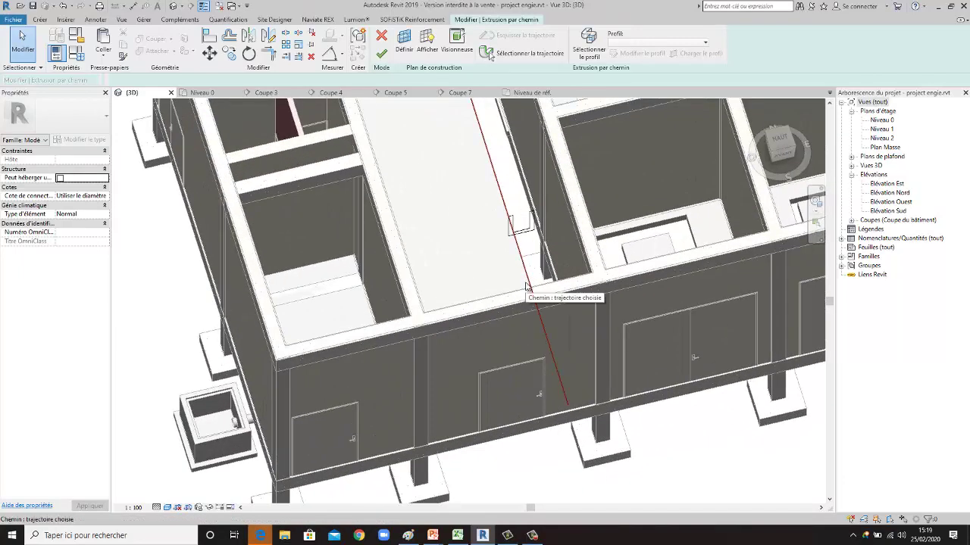
scroll(544, 338, "down", 2)
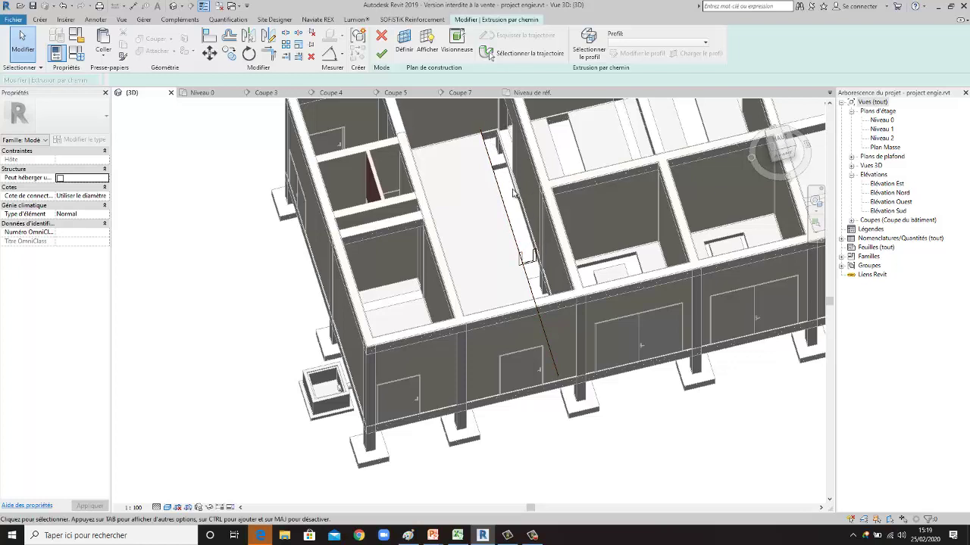
scroll(526, 258, "up", 3)
scroll(527, 268, "down", 2)
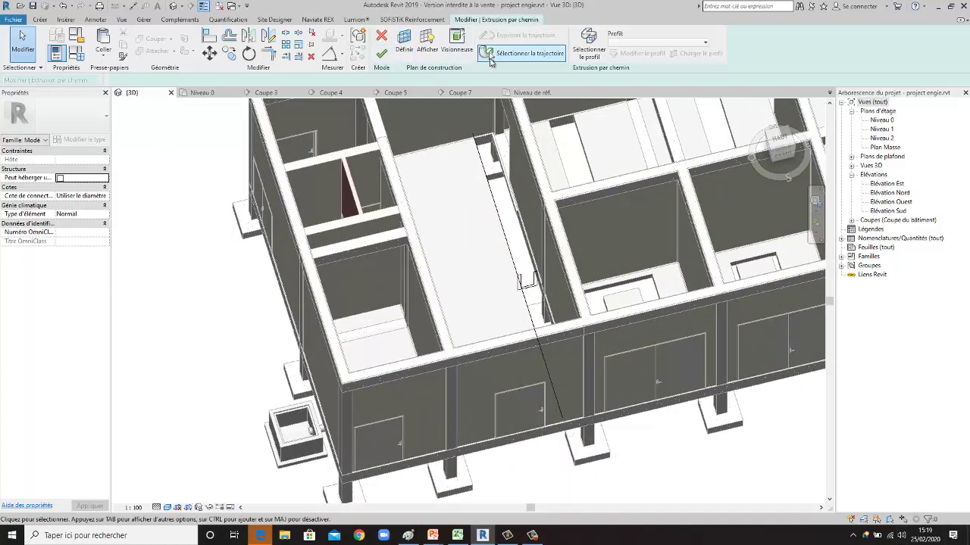
Restart the path sweep and finish it with the C-Canal-Profil:C250X30 profile.
left_click(521, 53)
scroll(520, 264, "up", 3)
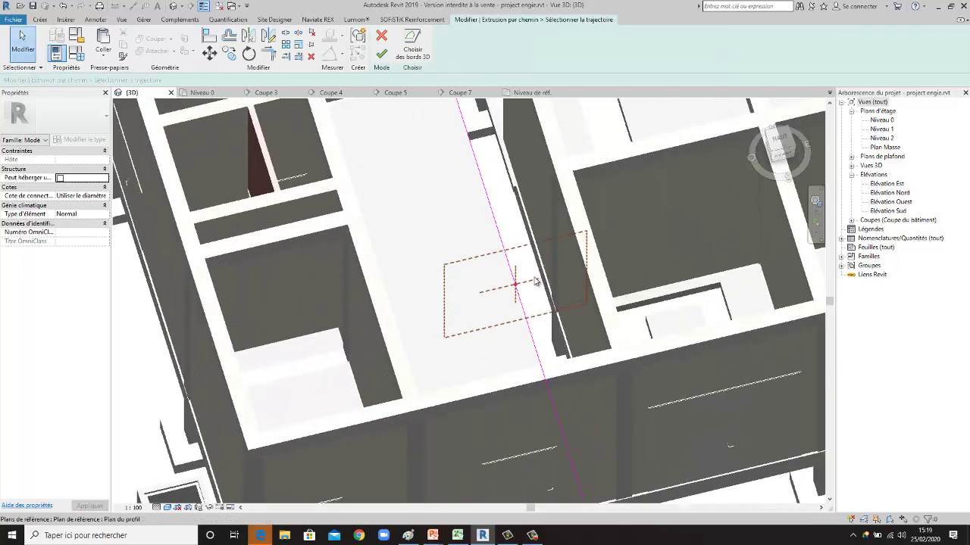
scroll(520, 264, "down", 1)
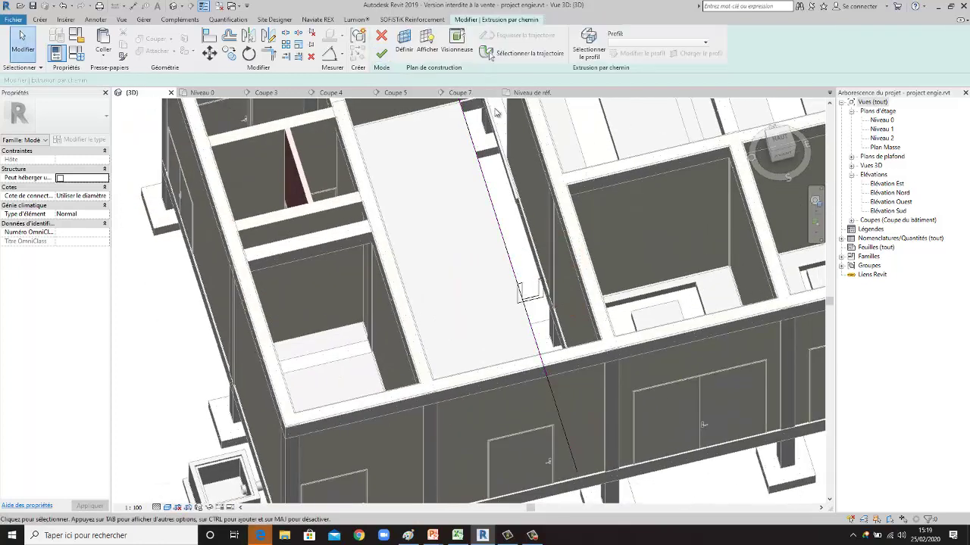
left_click(682, 43)
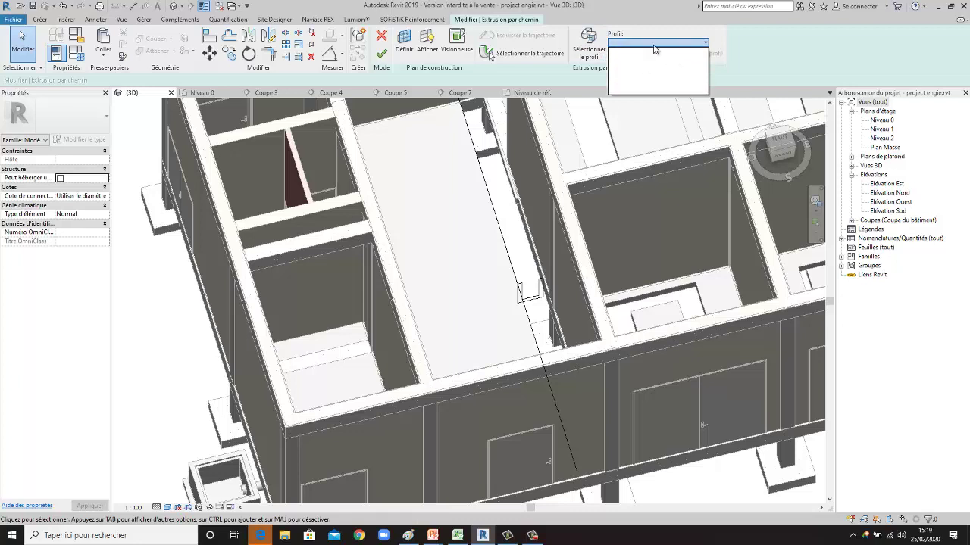
left_click(597, 41)
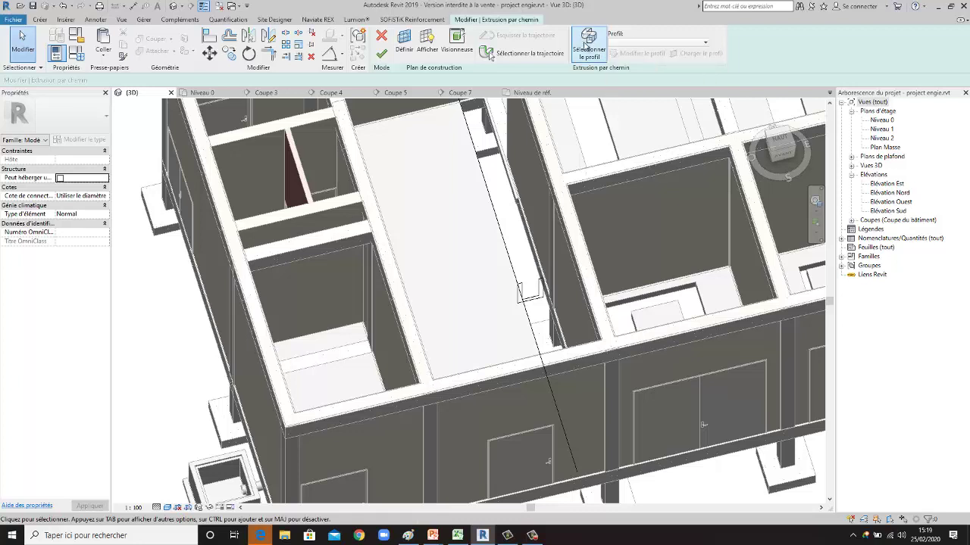
left_click(706, 44)
scroll(649, 55, "up", 2)
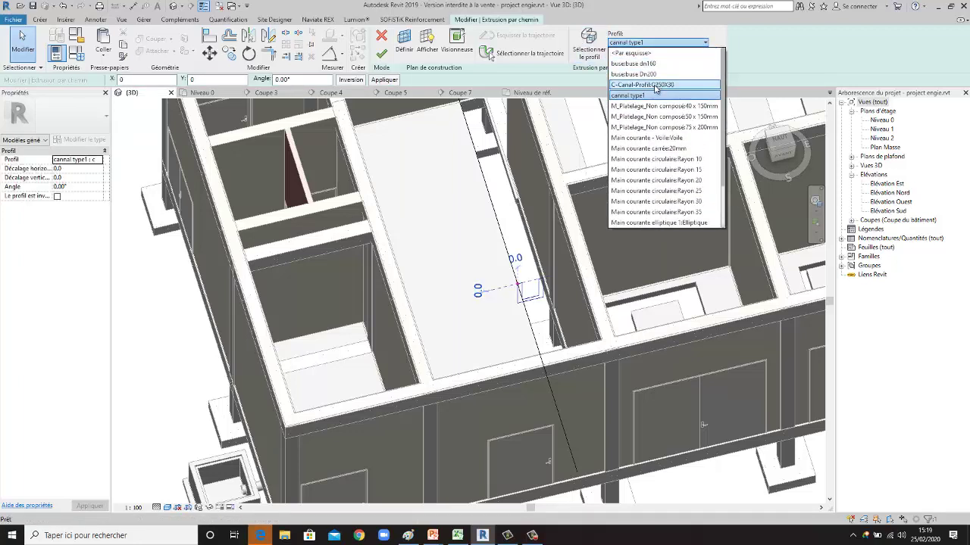
left_click(640, 82)
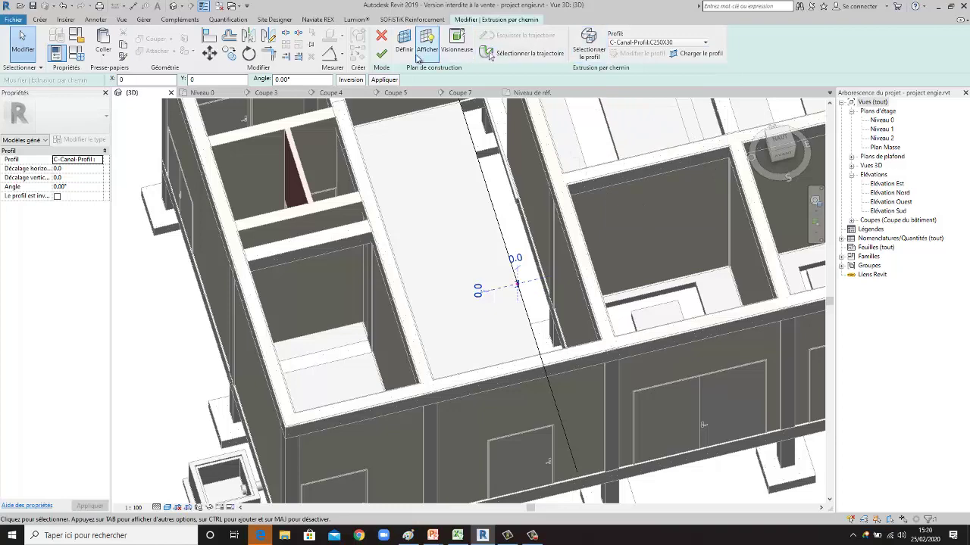
left_click(390, 58)
Pan, zoom and orbit the 3D view across the building to inspect the sweep.
scroll(508, 213, "up", 2)
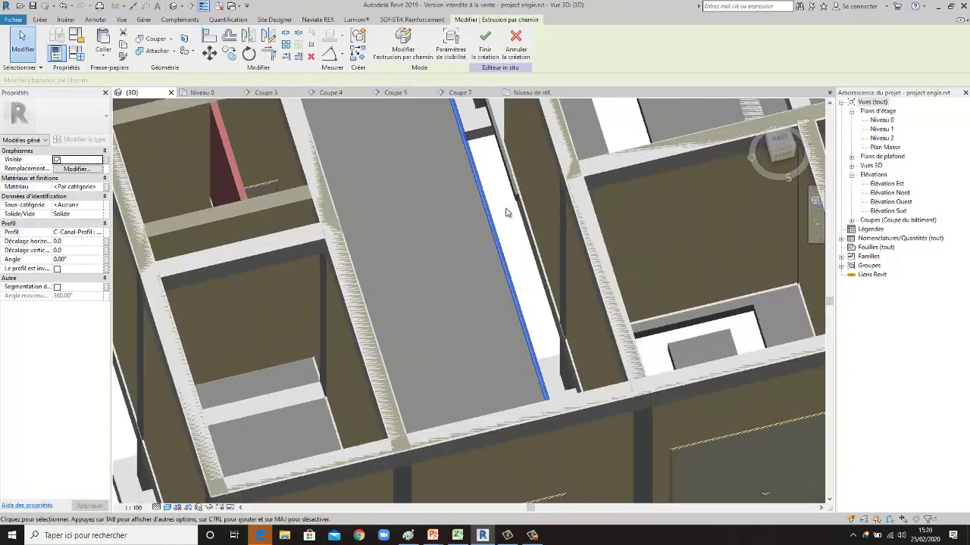
scroll(511, 221, "up", 2)
scroll(511, 222, "down", 3)
scroll(510, 222, "down", 2)
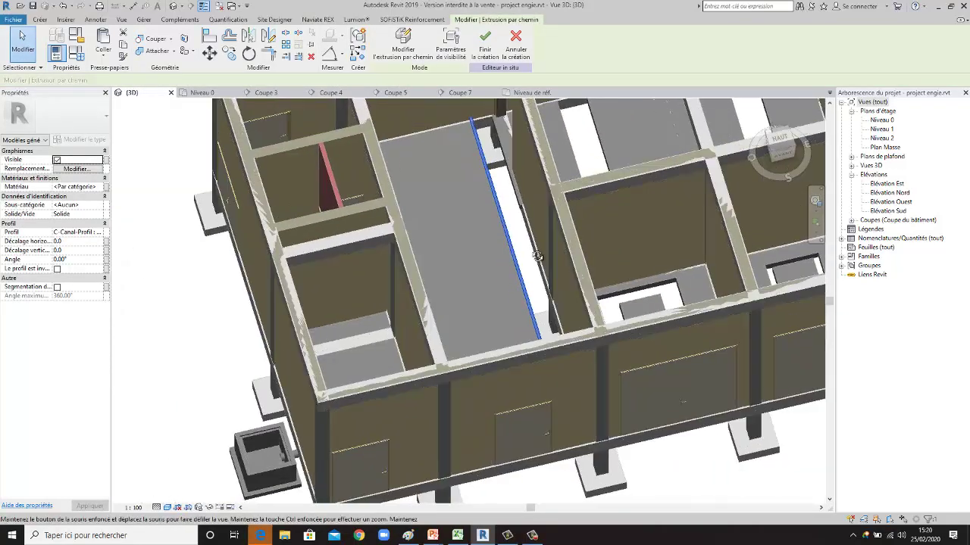
mouse_move(539, 258)
middle_mouse_down()
mouse_move(531, 151)
mouse_move(480, 215)
mouse_move(509, 228)
mouse_move(584, 471)
mouse_move(513, 338)
middle_mouse_up()
scroll(510, 227, "up", 2)
scroll(512, 227, "up", 2)
scroll(516, 229, "up", 2)
scroll(516, 229, "down", 3)
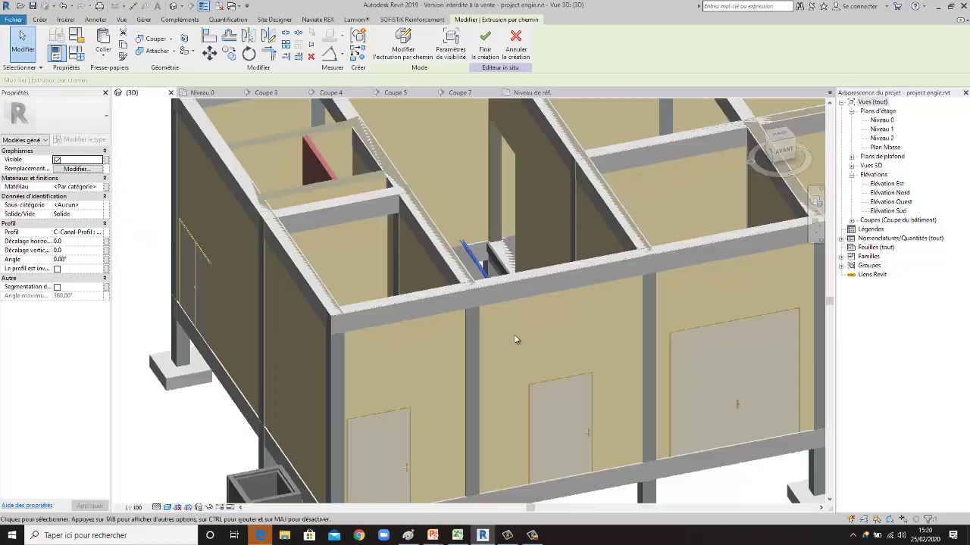
scroll(516, 427, "up", 2)
middle_click_drag(516, 427, 564, 263, "shift")
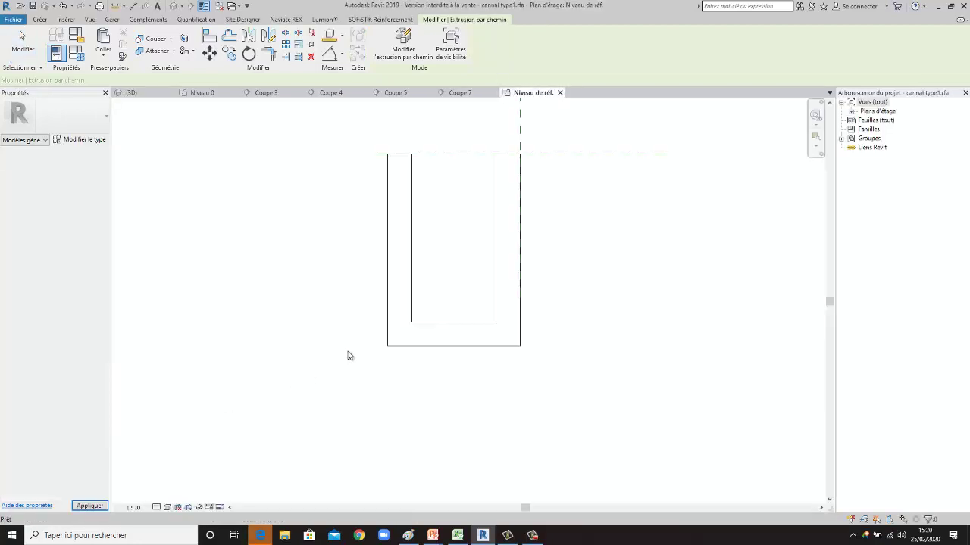
Window-select the profile and filter out the reference planes to keep only profile lines.
left_click(380, 238)
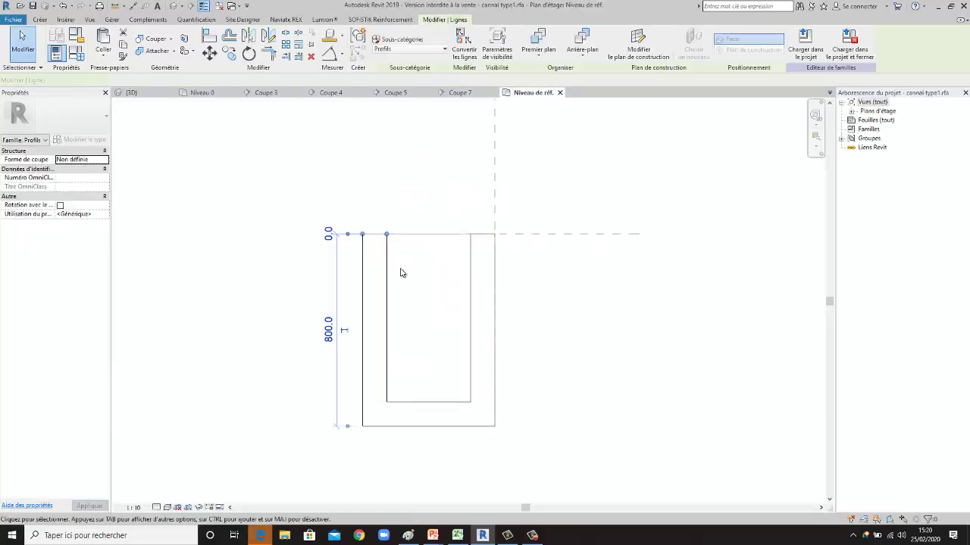
left_click(405, 273)
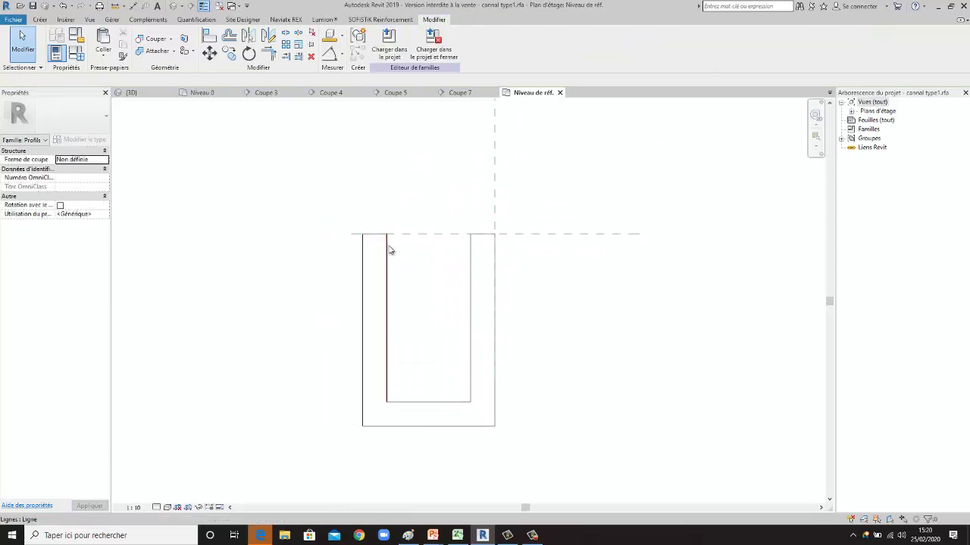
mouse_move(534, 207)
left_mouse_down()
mouse_move(378, 404)
mouse_move(346, 412)
left_mouse_up()
left_click(562, 311)
left_click_drag(542, 210, 336, 442)
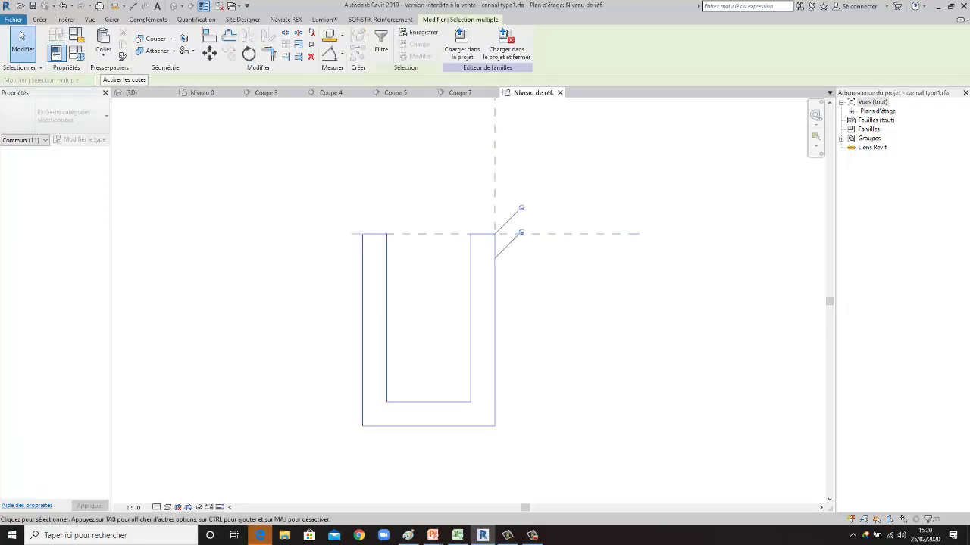
left_click(381, 39)
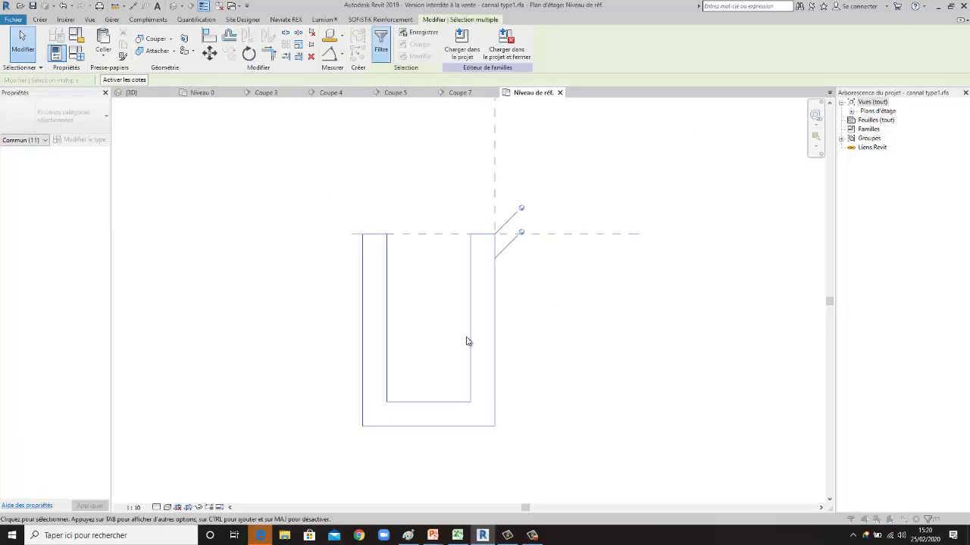
left_click(395, 210)
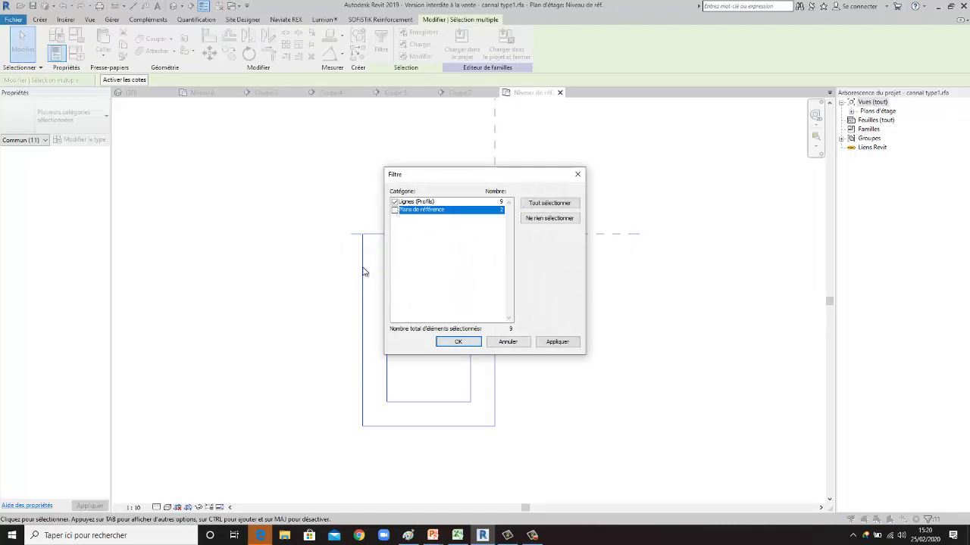
left_click(466, 342)
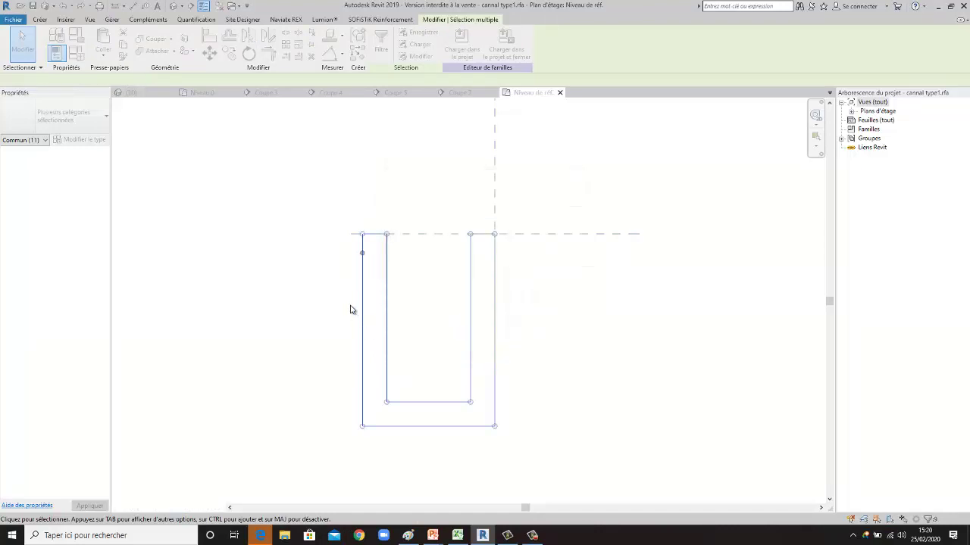
scroll(353, 310, "down", 2)
scroll(366, 288, "up", 1)
scroll(367, 281, "up", 1)
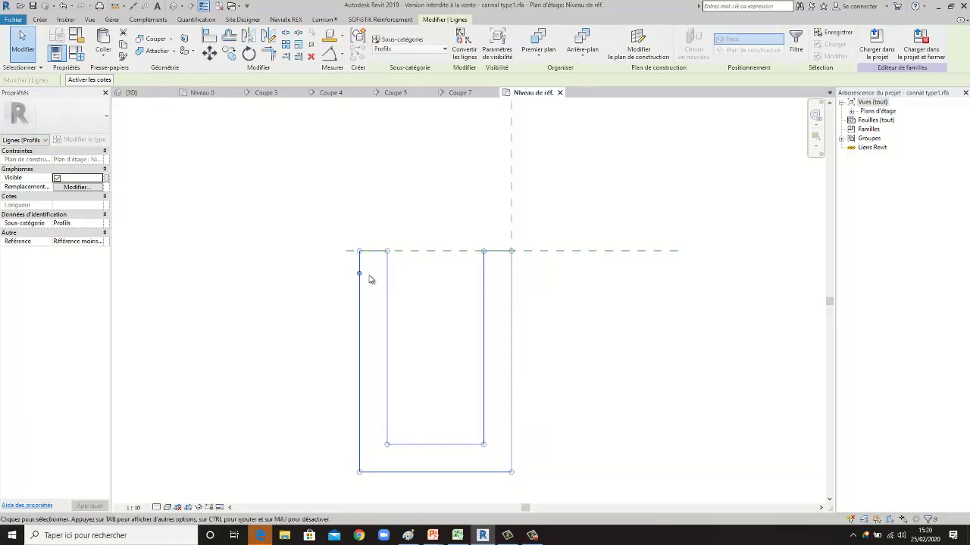
left_click(392, 288)
Try moving the left outer profile line further left, then undo the move.
scroll(361, 270, "up", 1)
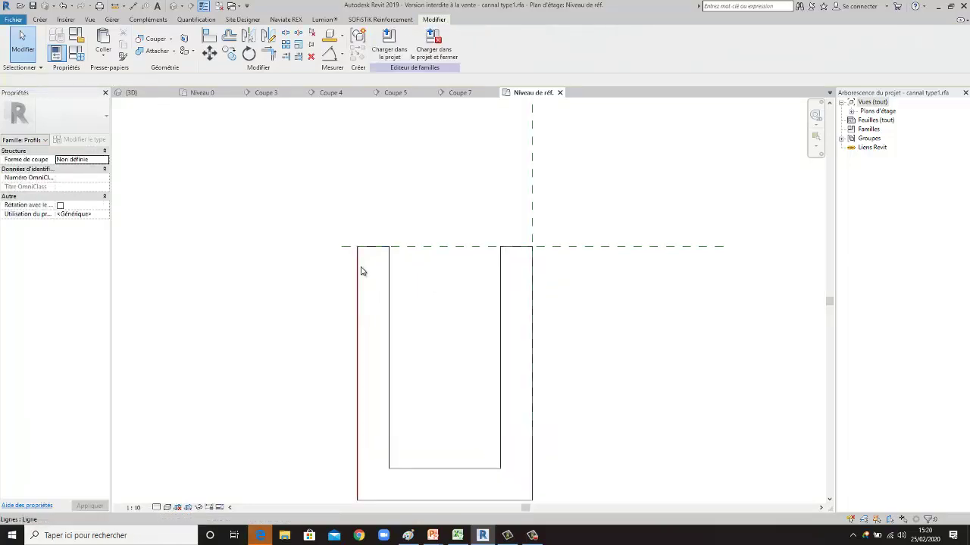
left_click(361, 270)
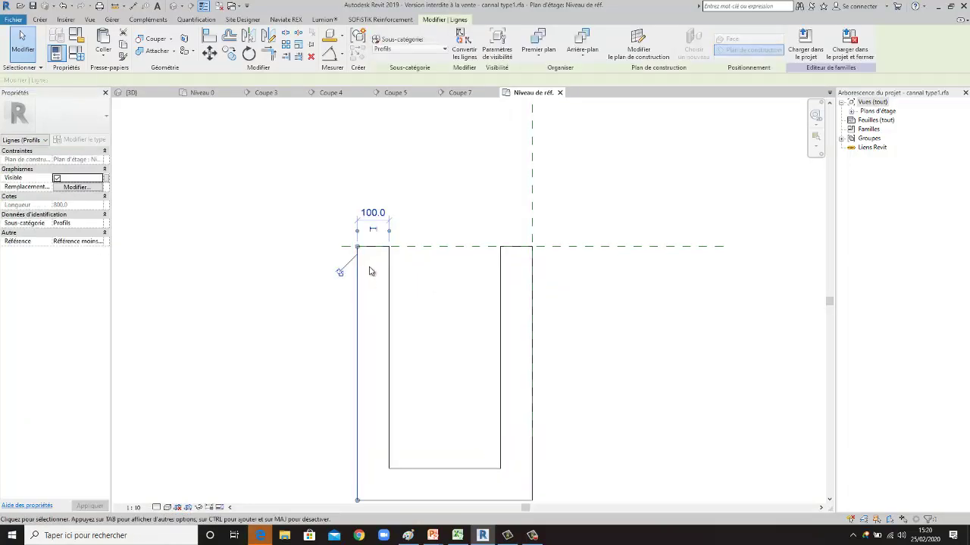
left_click(209, 53)
scroll(243, 111, "down", 1)
left_click(345, 449)
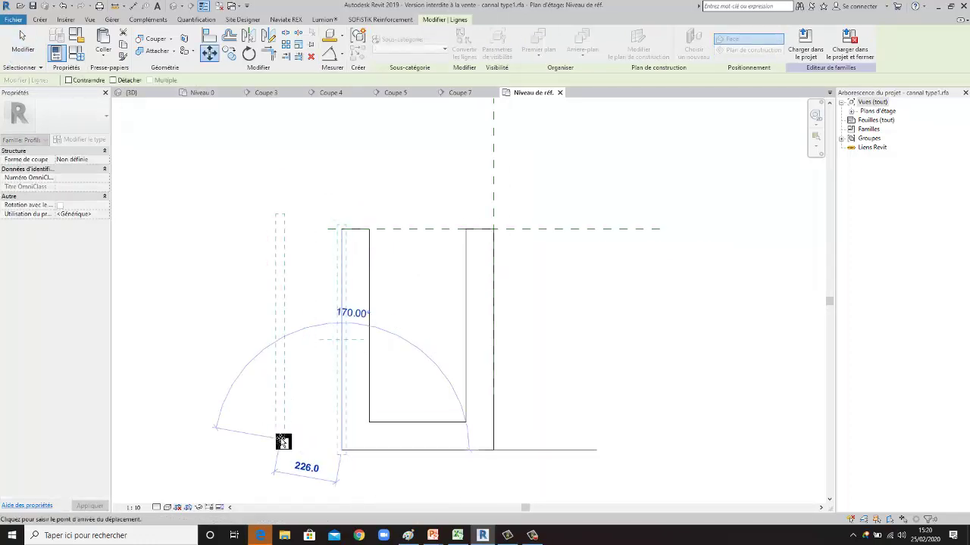
left_click(279, 449)
key("Escape")
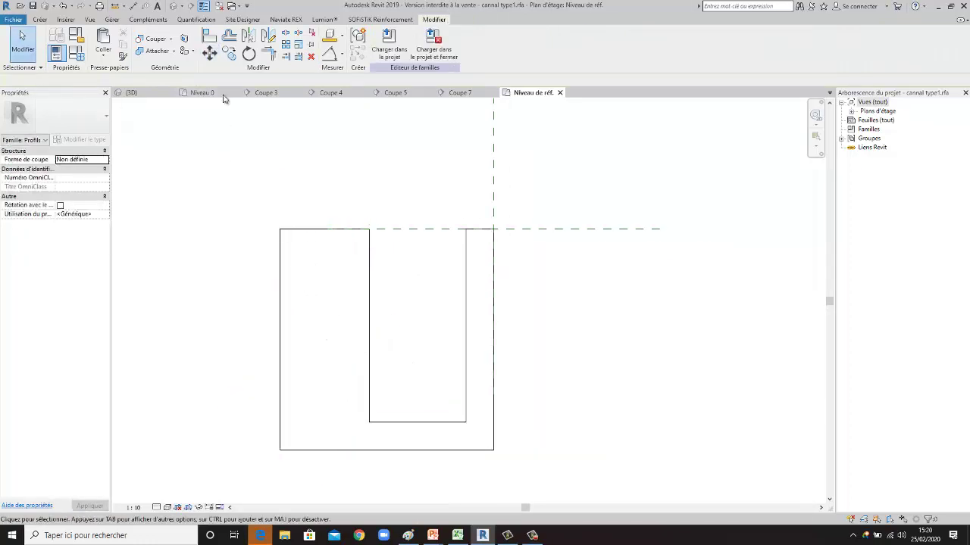
left_click(64, 6)
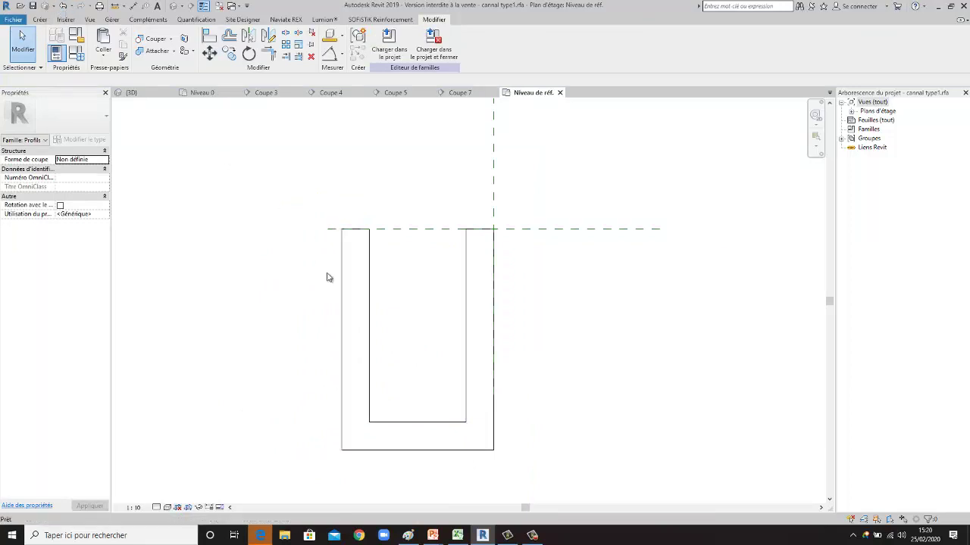
Delete the left outer vertical line and the leftover short top-left segment.
left_click_drag(538, 182, 314, 465)
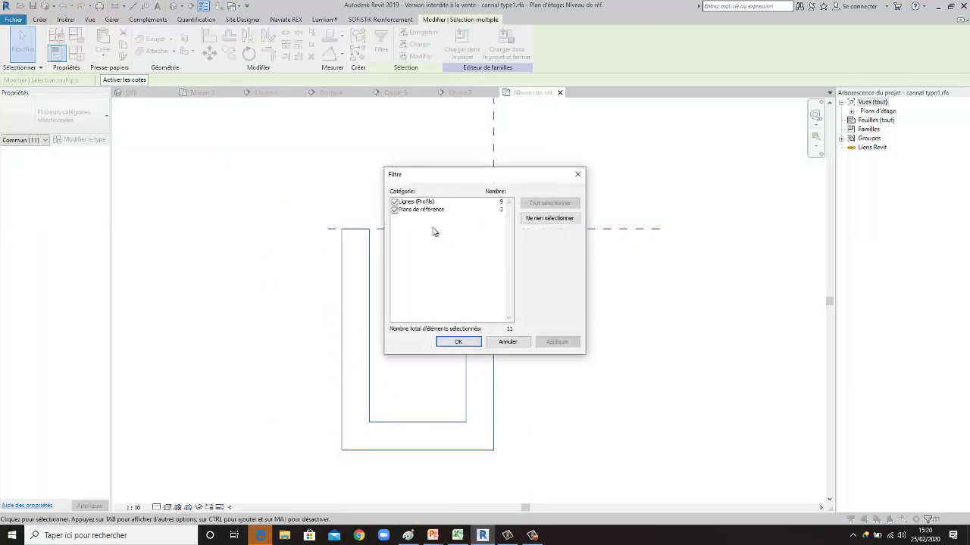
left_click(396, 210)
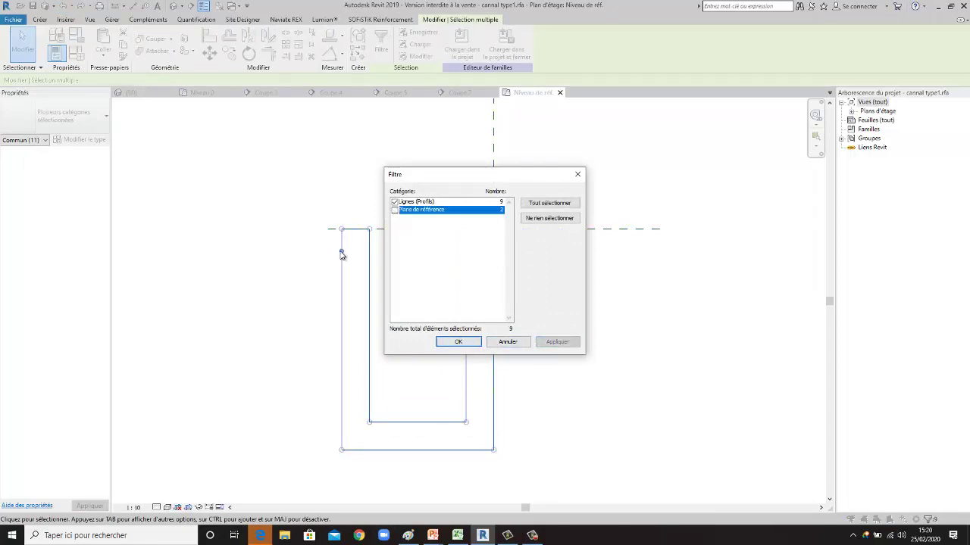
left_click(473, 344)
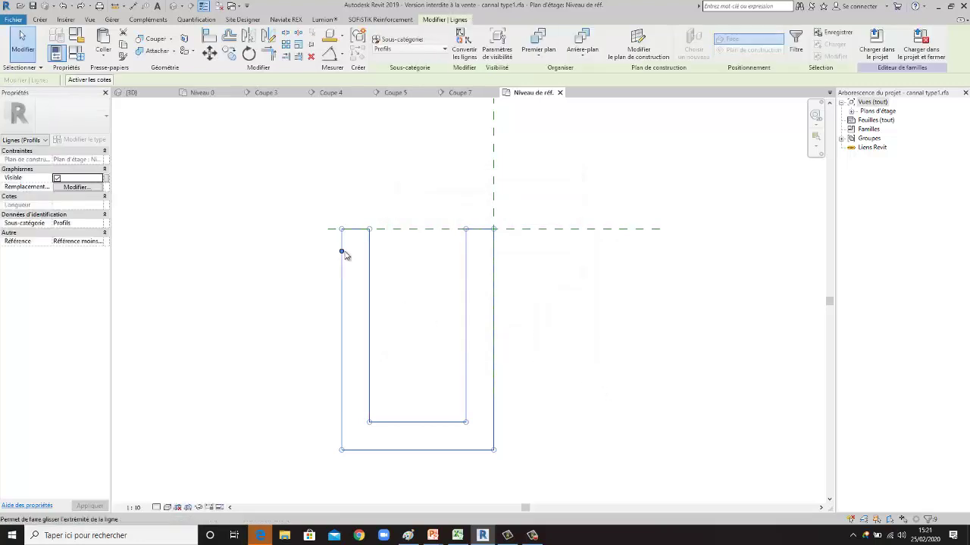
left_click(393, 273)
left_click(342, 253)
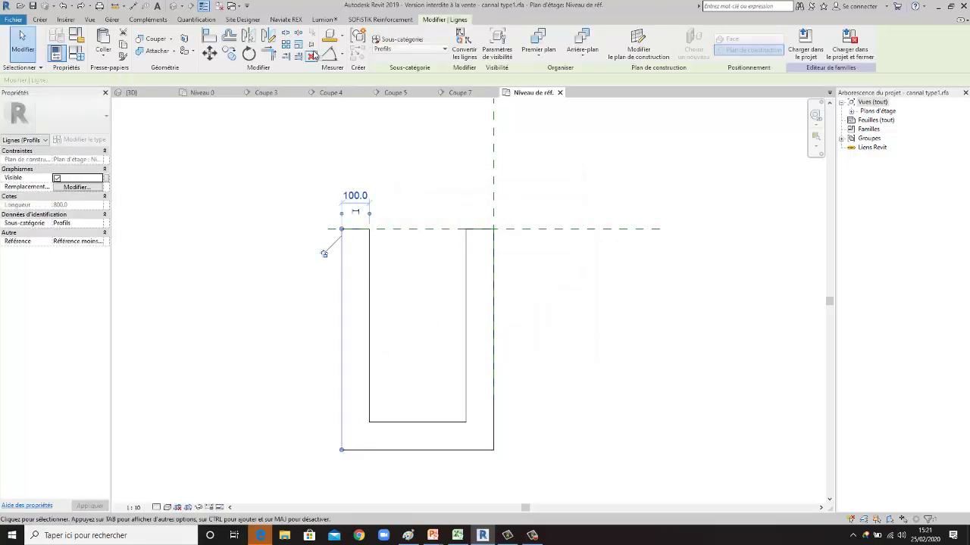
key("Delete")
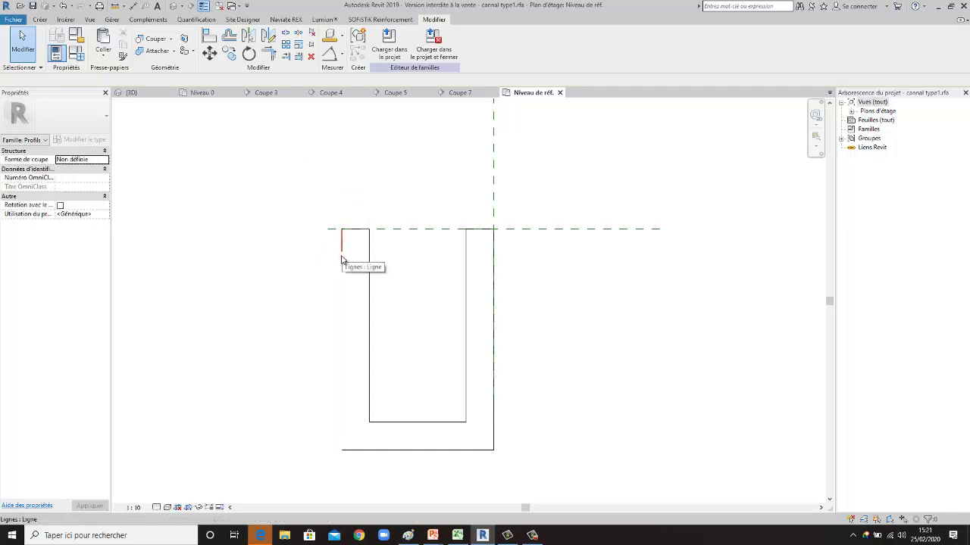
left_click(341, 240)
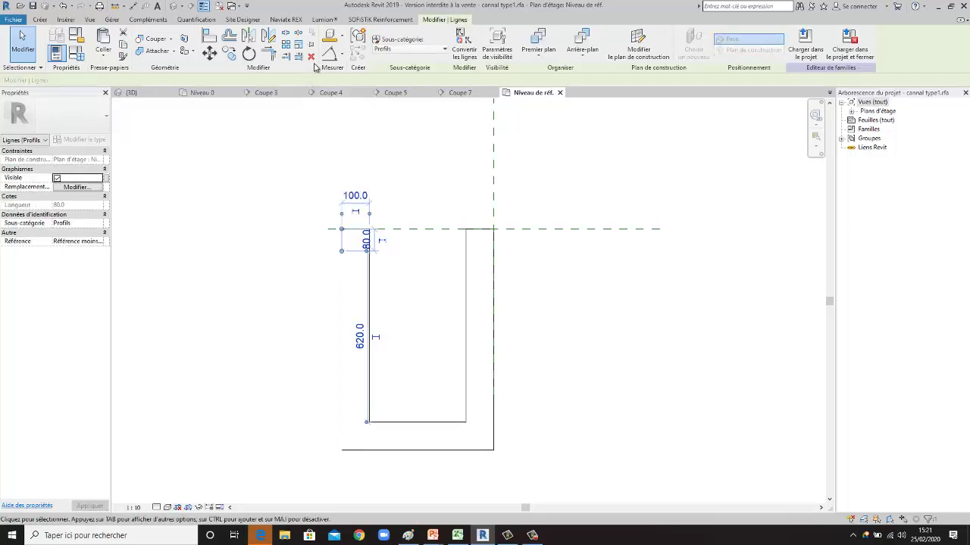
key("Delete")
Draw a new left side line from the top-left to bottom-left corner and save the family.
left_click(41, 20)
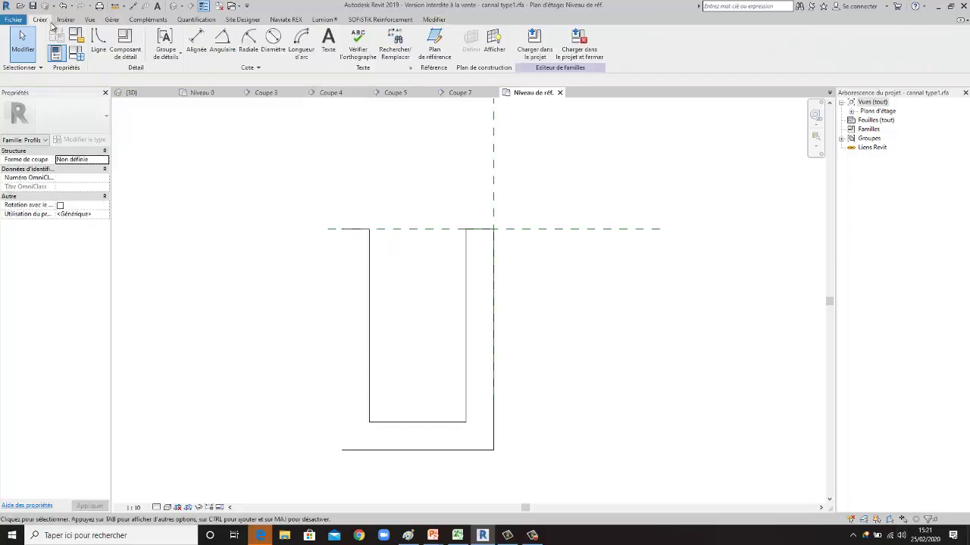
left_click(98, 42)
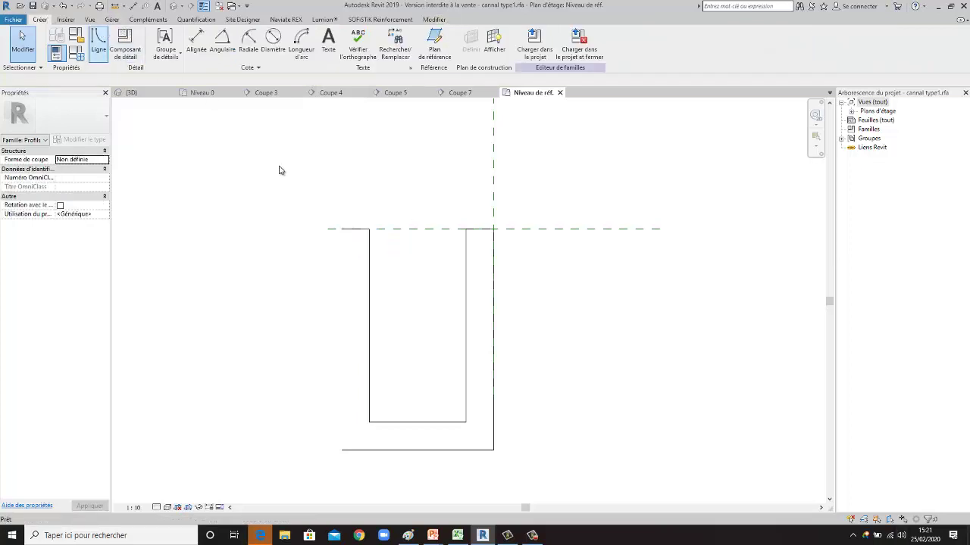
left_click(341, 229)
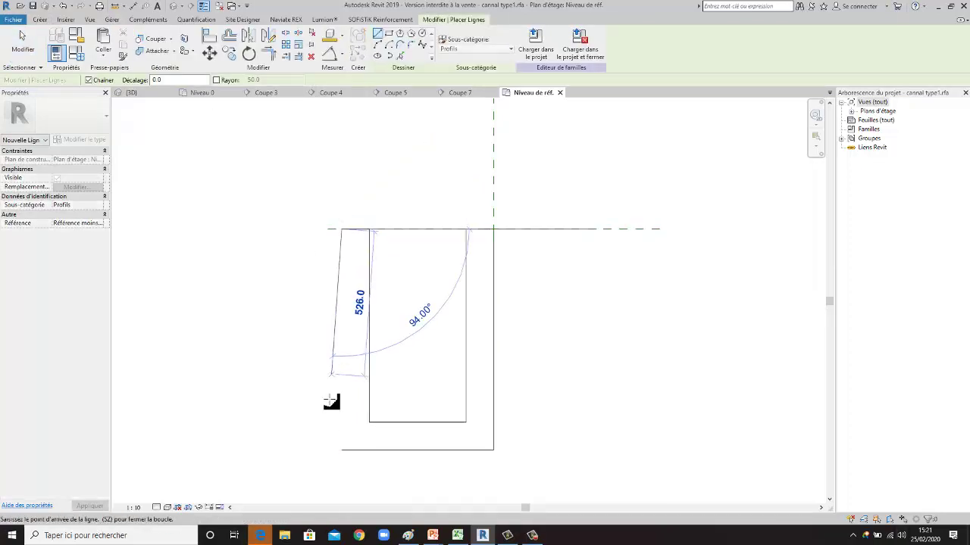
left_click(342, 450)
key("Escape")
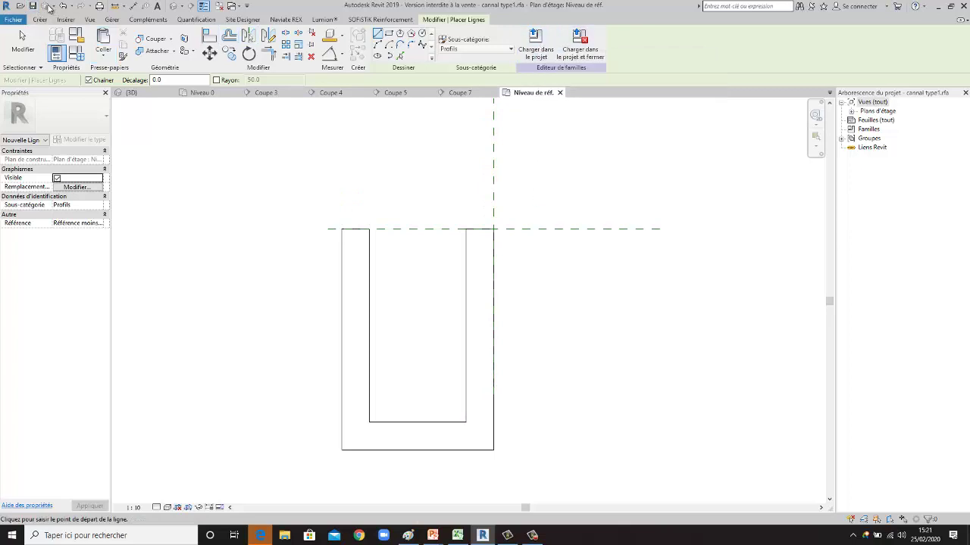
left_click(33, 6)
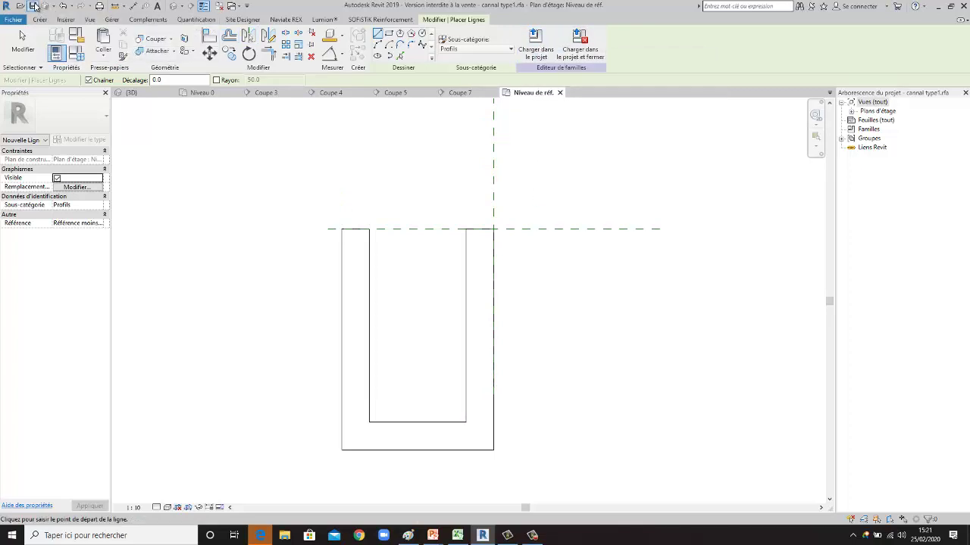
Load the profile into the project, replacing the existing version, and go to the 3D view.
left_click(535, 40)
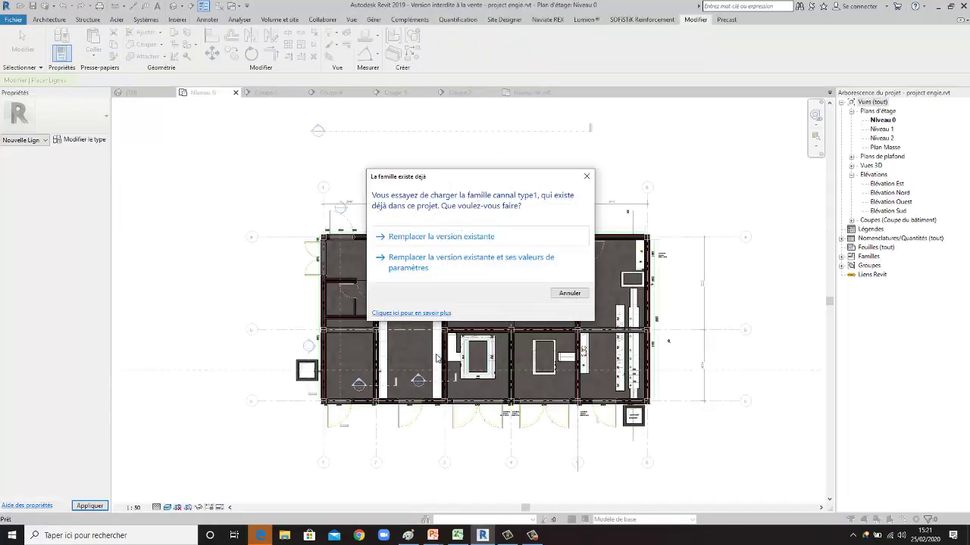
left_click(436, 236)
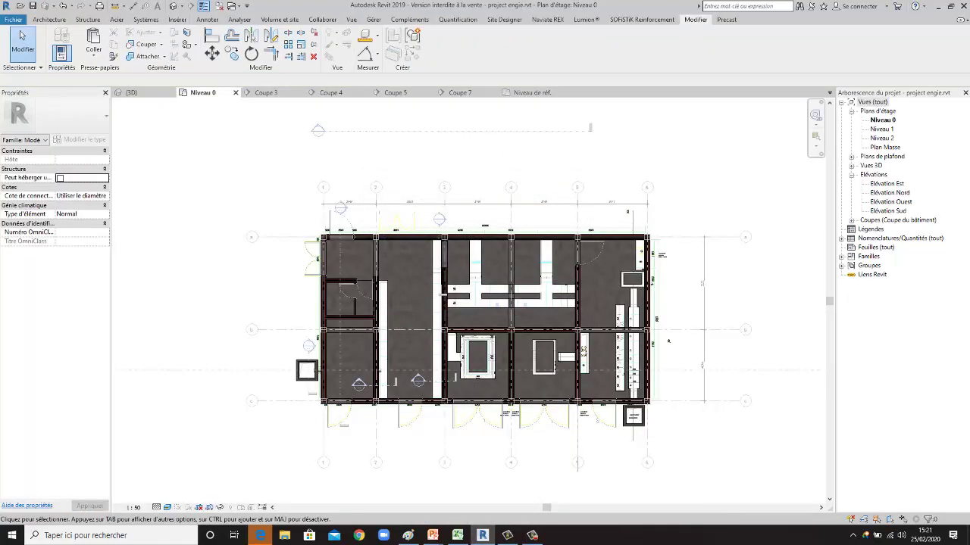
scroll(447, 337, "up", 1)
scroll(445, 333, "up", 1)
scroll(440, 322, "up", 1)
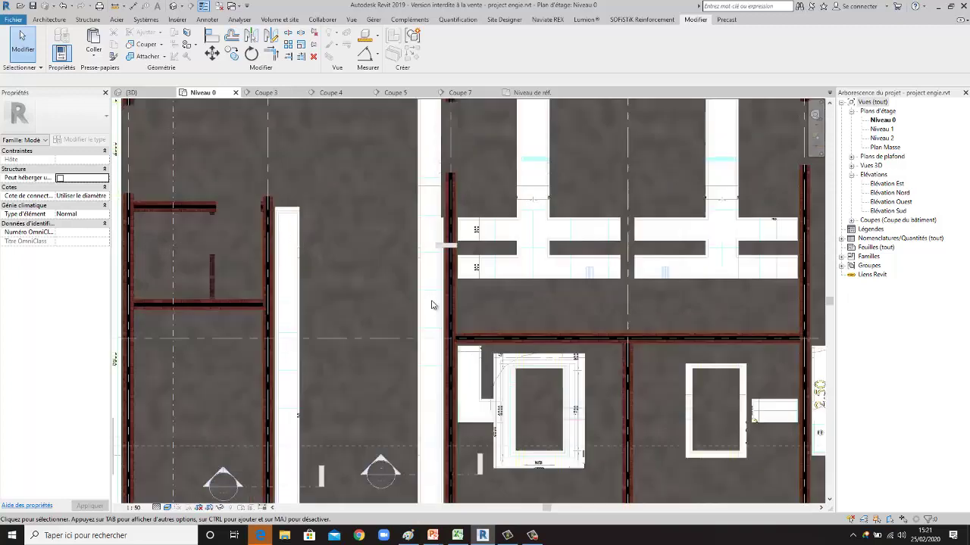
scroll(442, 318, "down", 3)
scroll(443, 285, "up", 1)
middle_click_drag(443, 281, 428, 233)
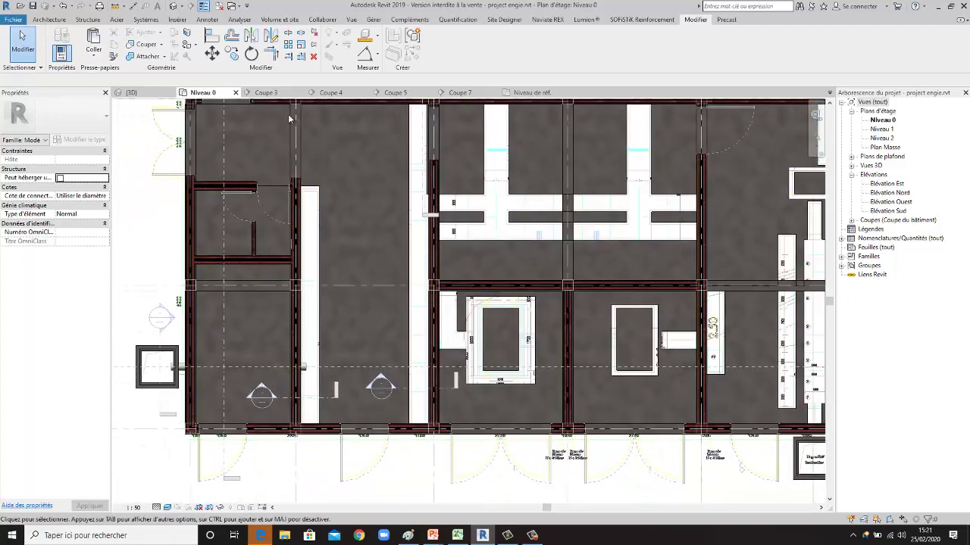
left_click(160, 91)
scroll(466, 291, "up", 1)
scroll(466, 290, "up", 2)
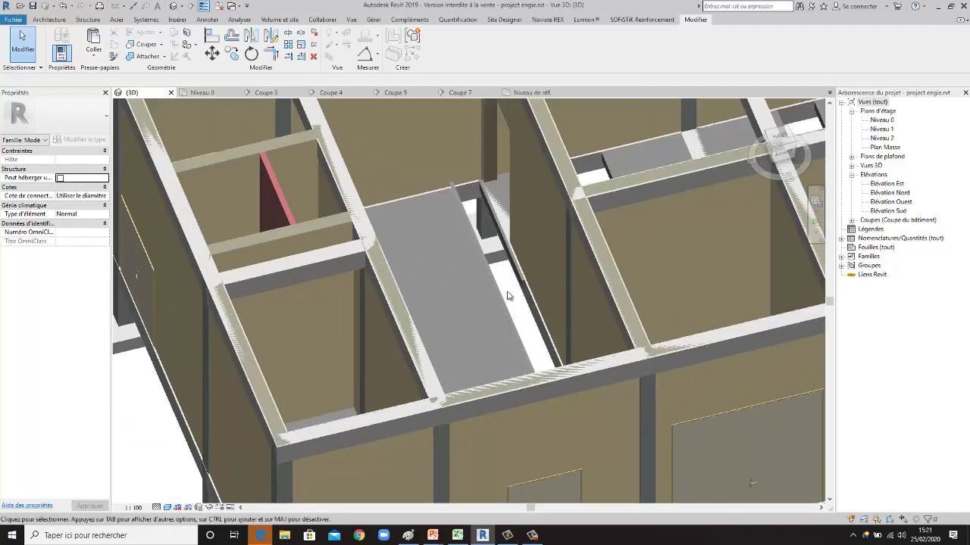
scroll(496, 296, "up", 1)
Edit the in-place sweep, set its profile to cannal type1, and finish it.
left_click(496, 296)
left_click(458, 41)
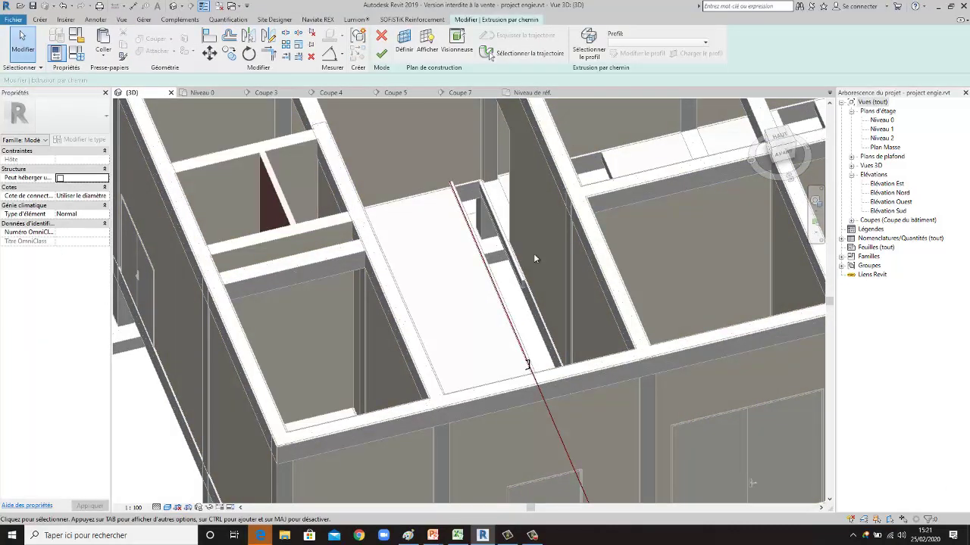
left_click(622, 44)
left_click(622, 51)
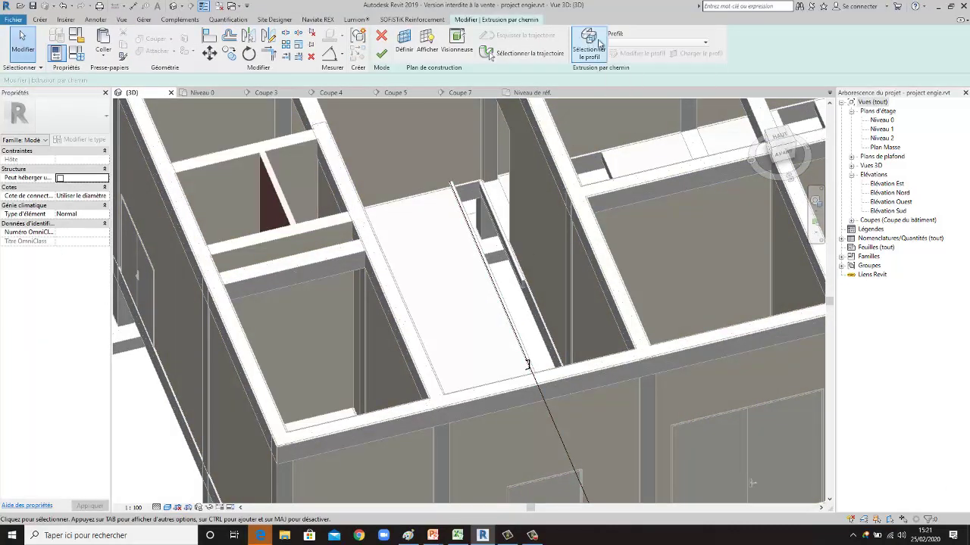
left_click(704, 43)
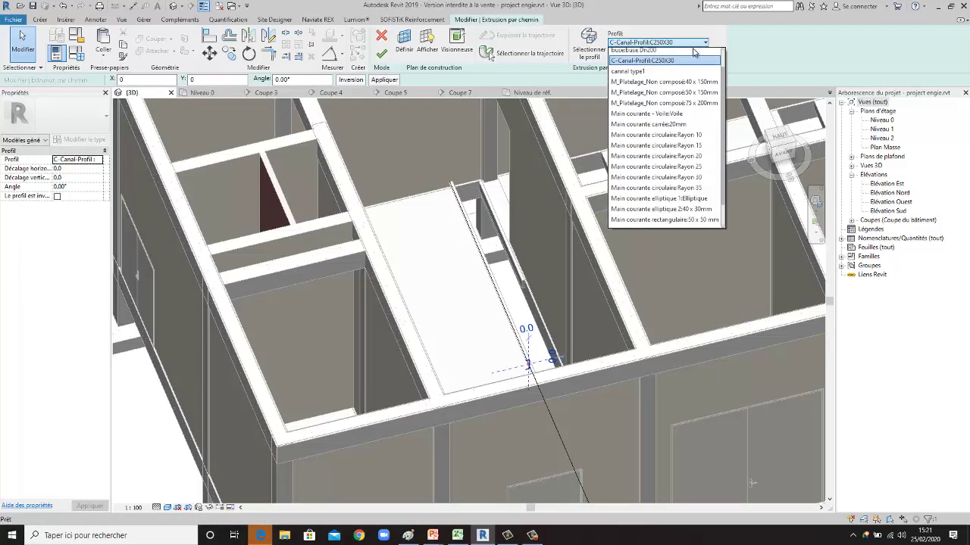
left_click(668, 75)
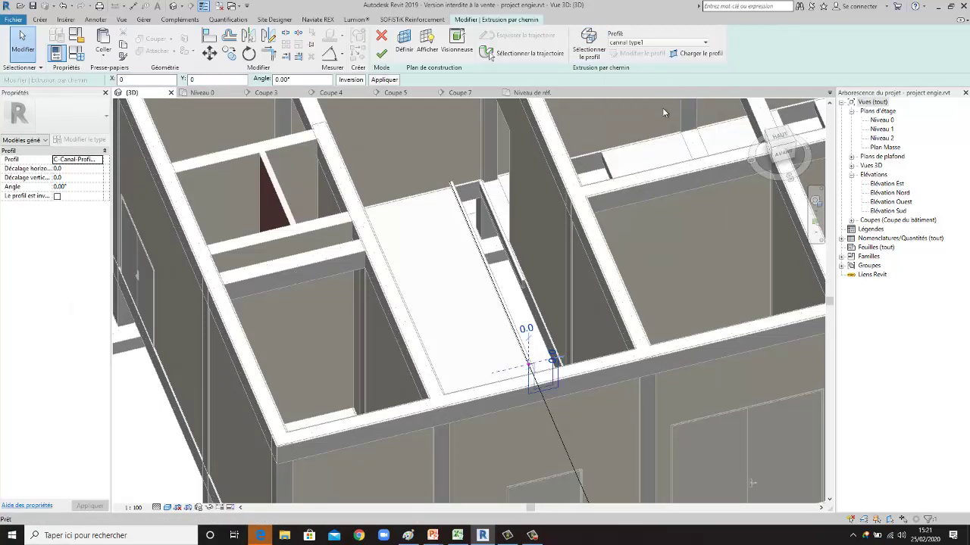
left_click(385, 53)
scroll(506, 287, "down", 3)
scroll(506, 286, "up", 2)
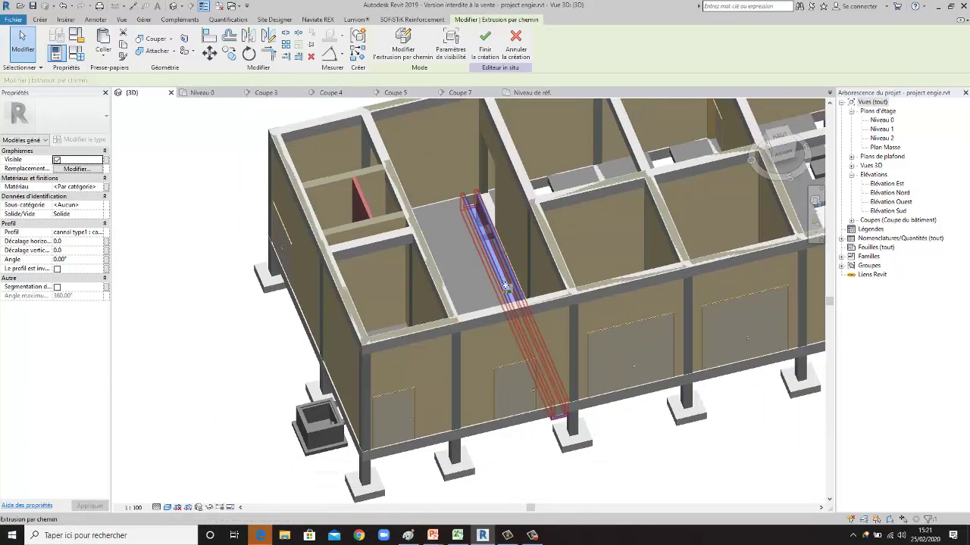
Orbit and zoom around the building to inspect the channel, then select the swept extrusion.
mouse_move(506, 286)
middle_mouse_down("shift")
mouse_move(611, 190)
mouse_move(606, 422)
mouse_move(407, 362)
mouse_move(742, 440)
mouse_move(733, 484)
mouse_move(599, 521)
middle_mouse_up("shift")
left_click(617, 406)
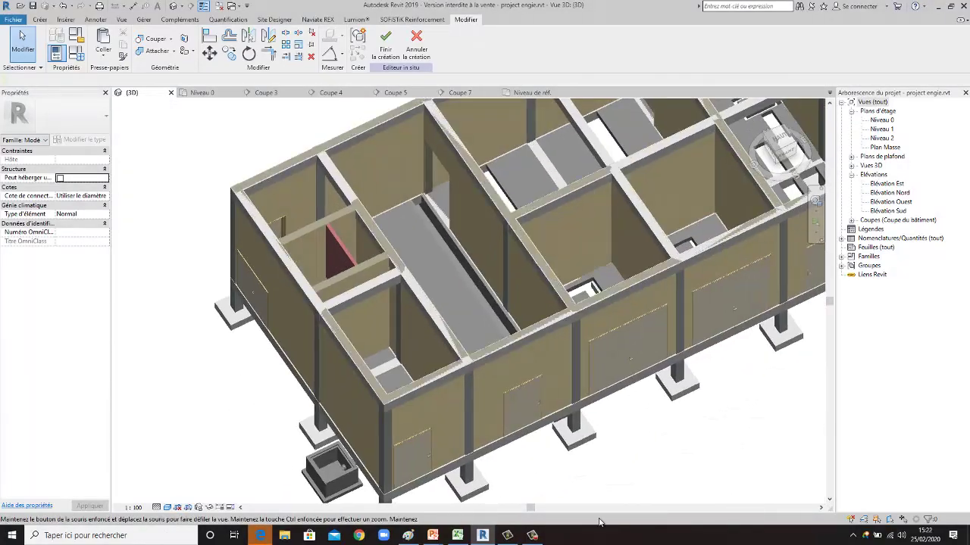
scroll(470, 256, "up", 3)
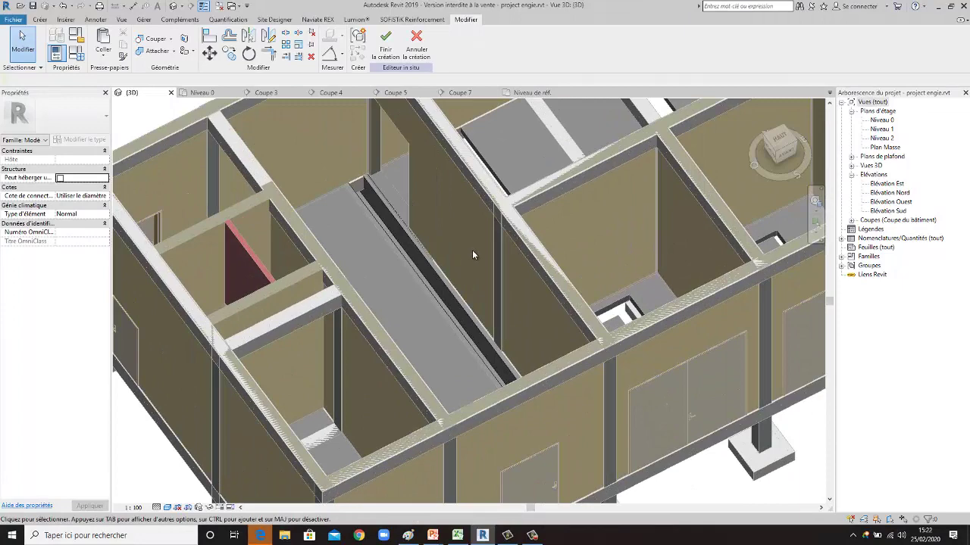
scroll(462, 299, "down", 2)
left_click(460, 291)
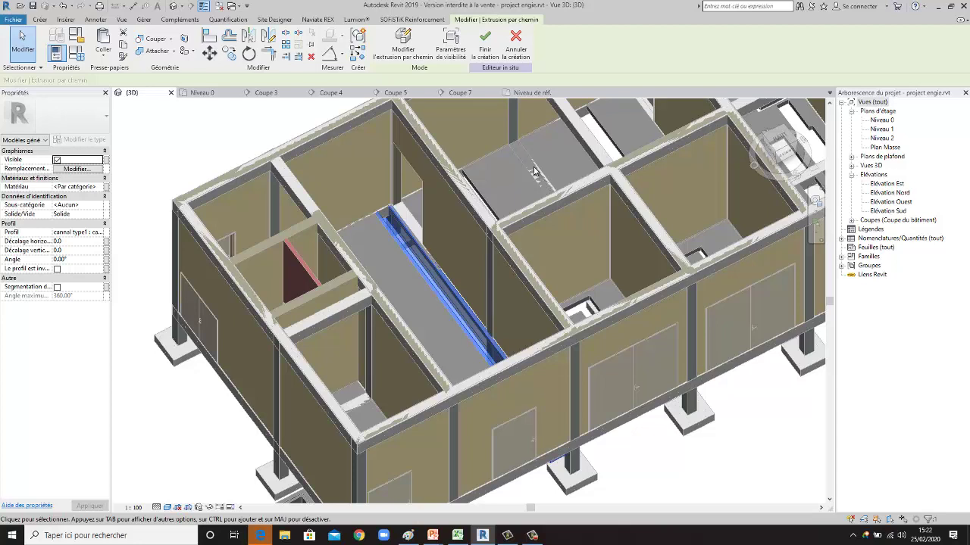
scroll(522, 175, "down", 4)
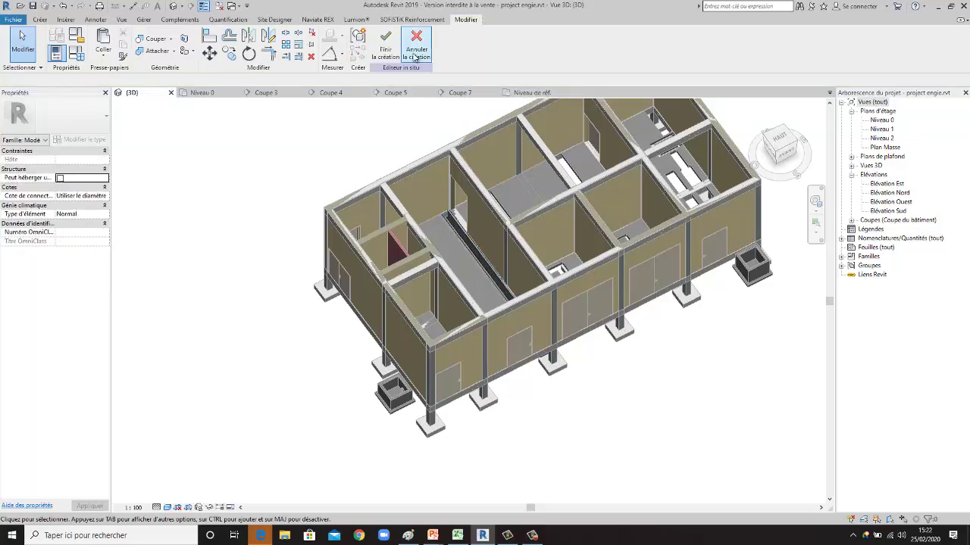
Finish the in-place canal model, then view and close the new canal's type properties.
left_click(386, 41)
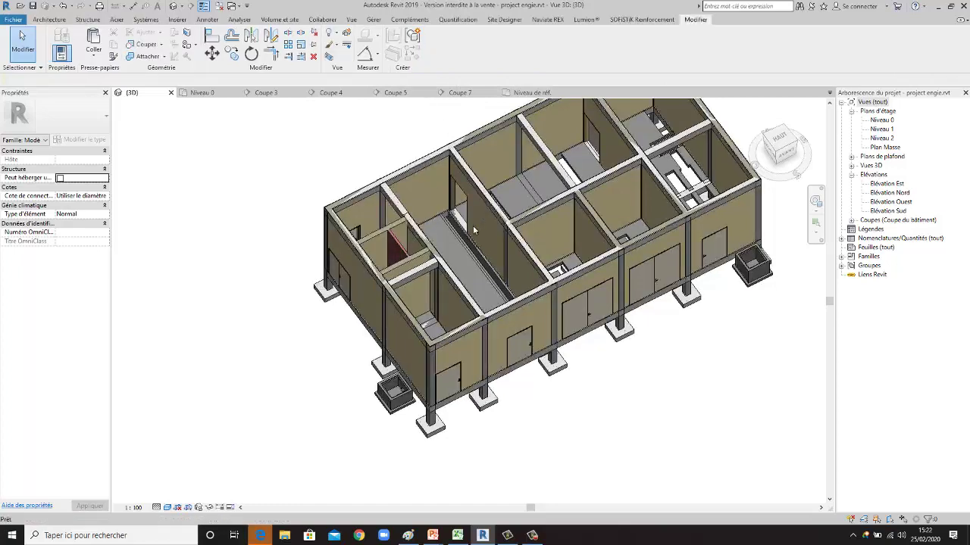
scroll(473, 240, "up", 2)
scroll(468, 248, "up", 3)
left_click(468, 247)
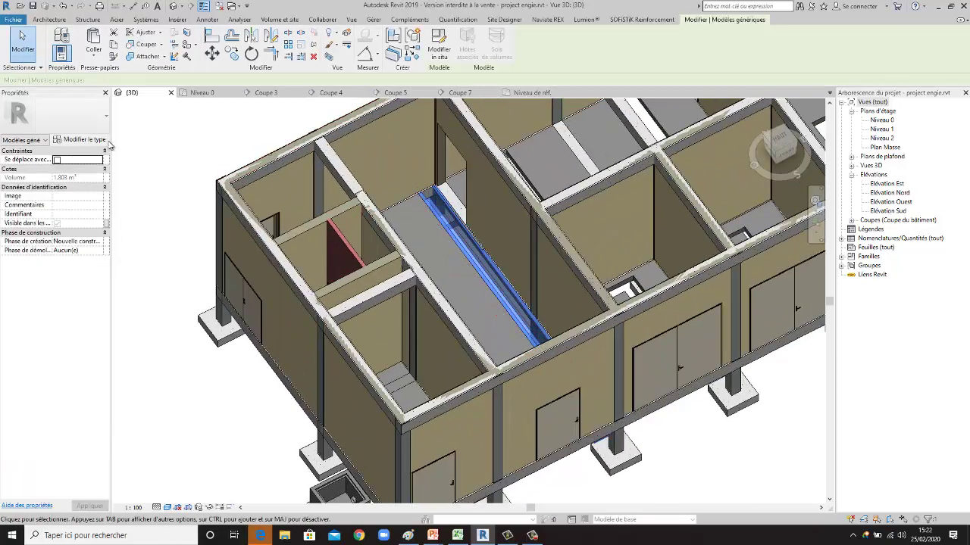
left_click(96, 144)
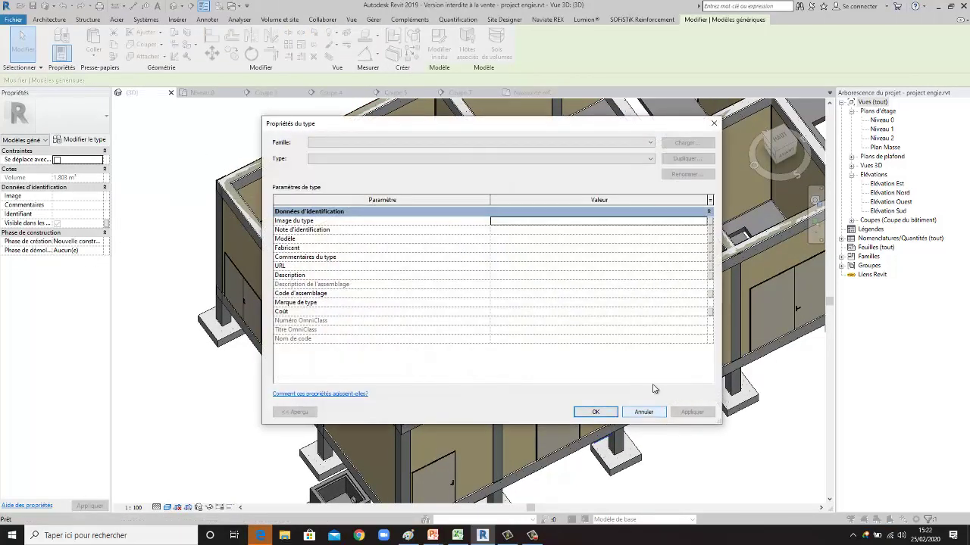
left_click(714, 123)
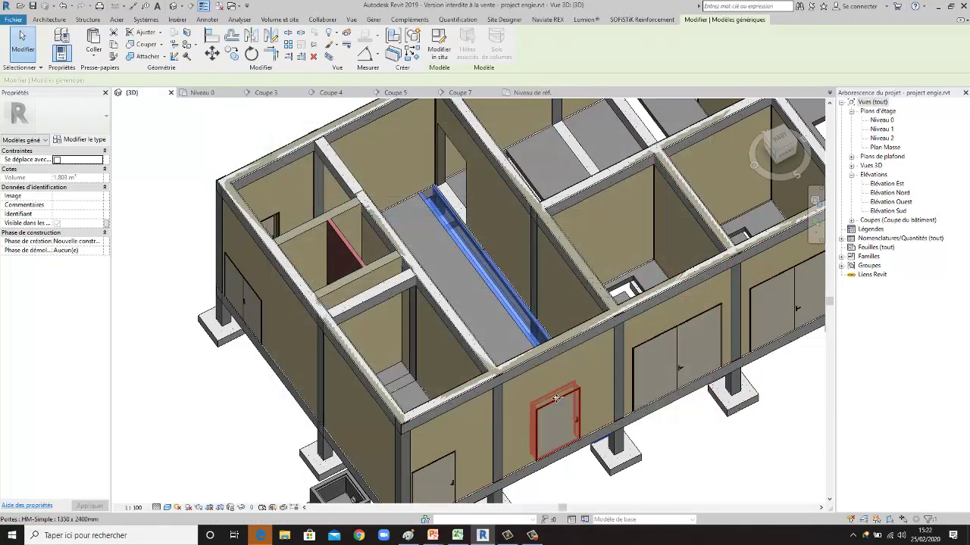
Switch to the cannal type1 profile family view and start the LI line command.
left_click(530, 93)
key("l")
key("i")
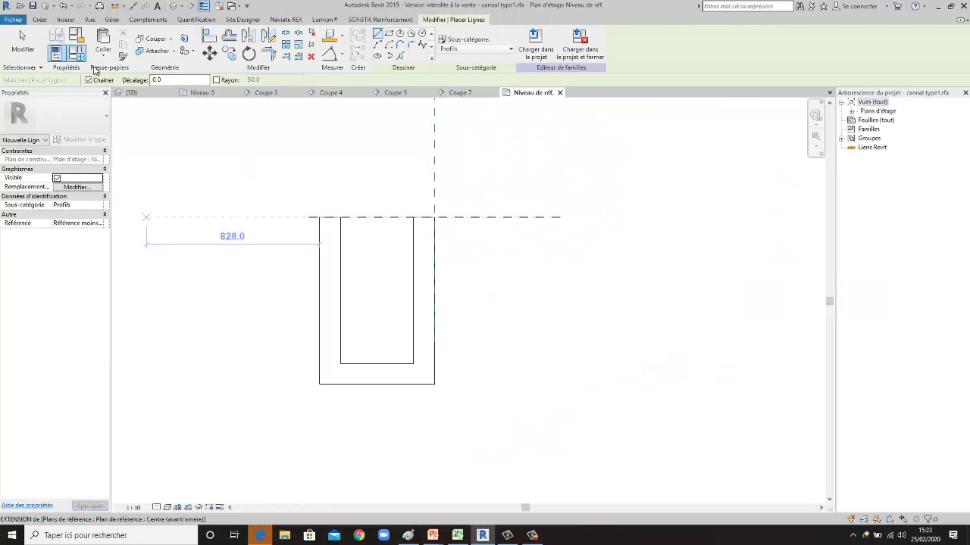
Check thickness 100, height 800 and width 349.7 in Family Types, then return to the 3D view.
left_click(77, 53)
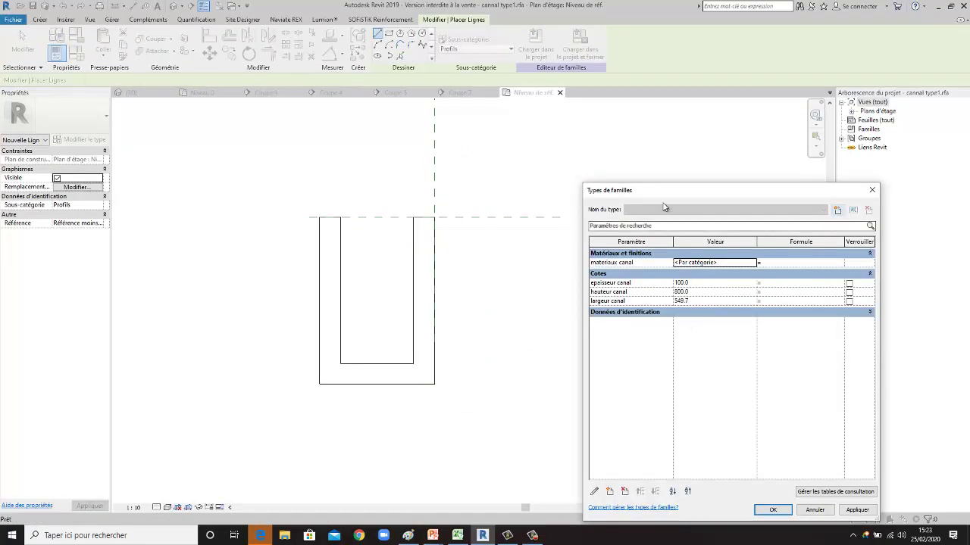
left_click_drag(667, 191, 539, 155)
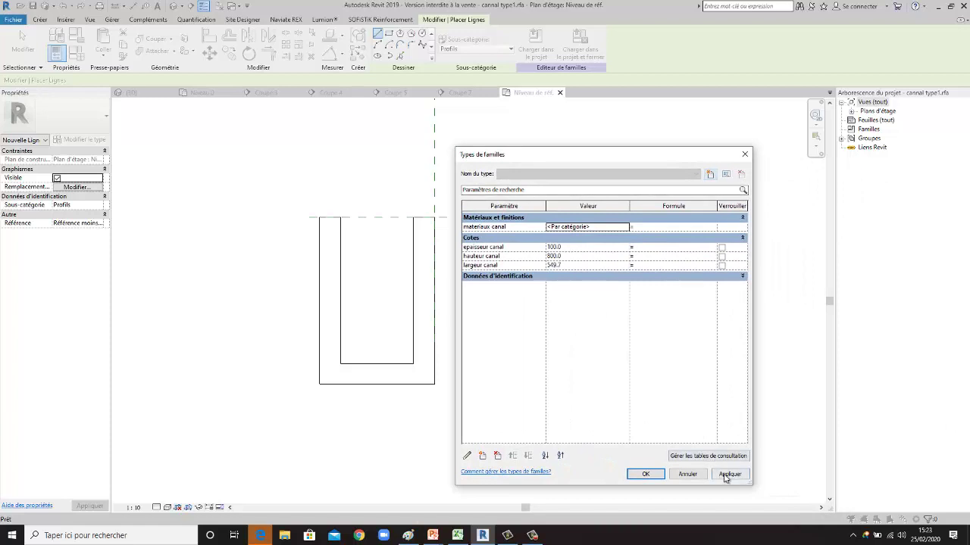
left_click(646, 474)
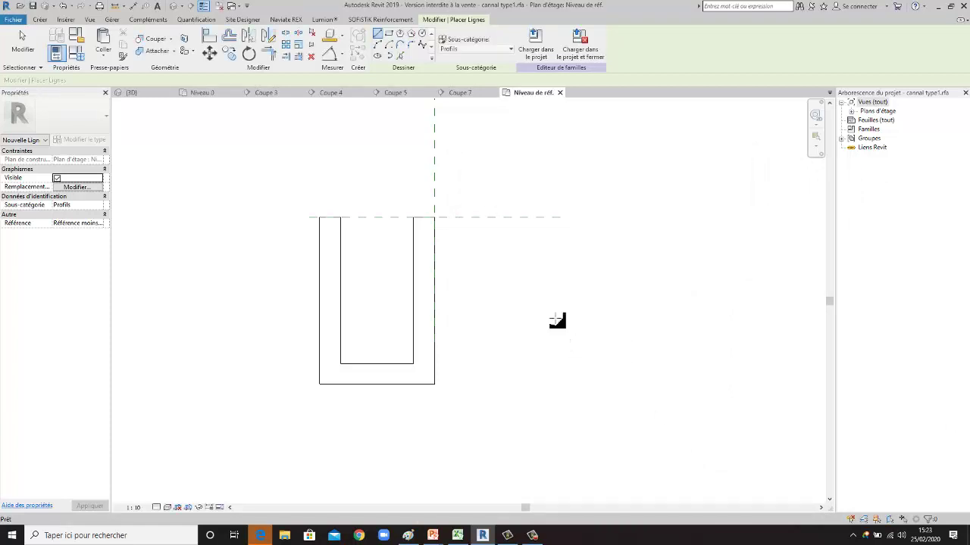
key("Escape")
key("Escape")
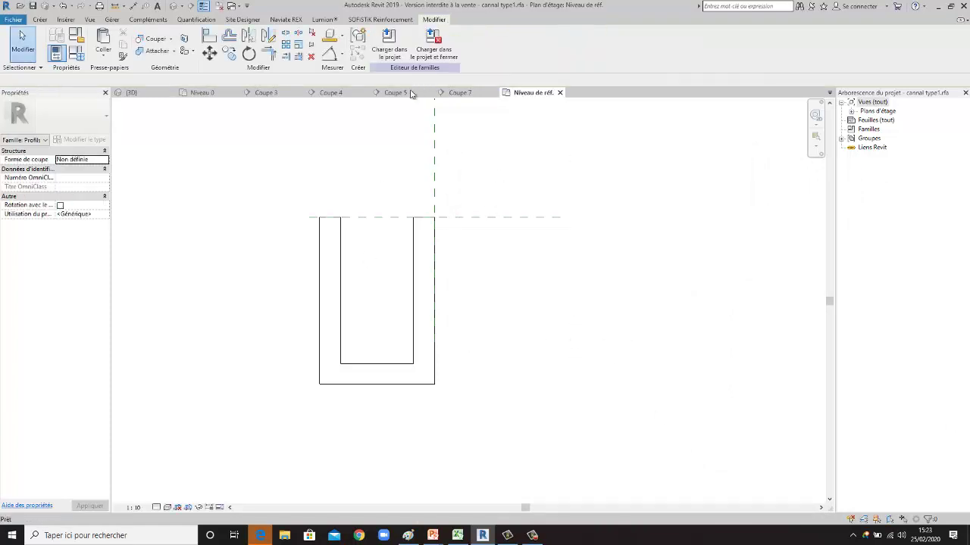
left_click(144, 93)
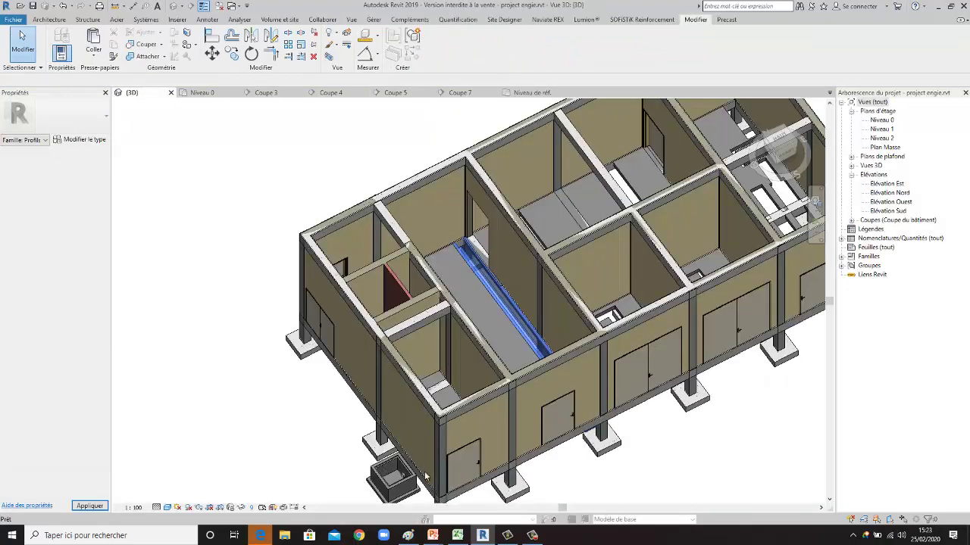
On the Niveau 0 plan, start a wall and begin renaming the voile regard 2 wall type.
left_click(200, 91)
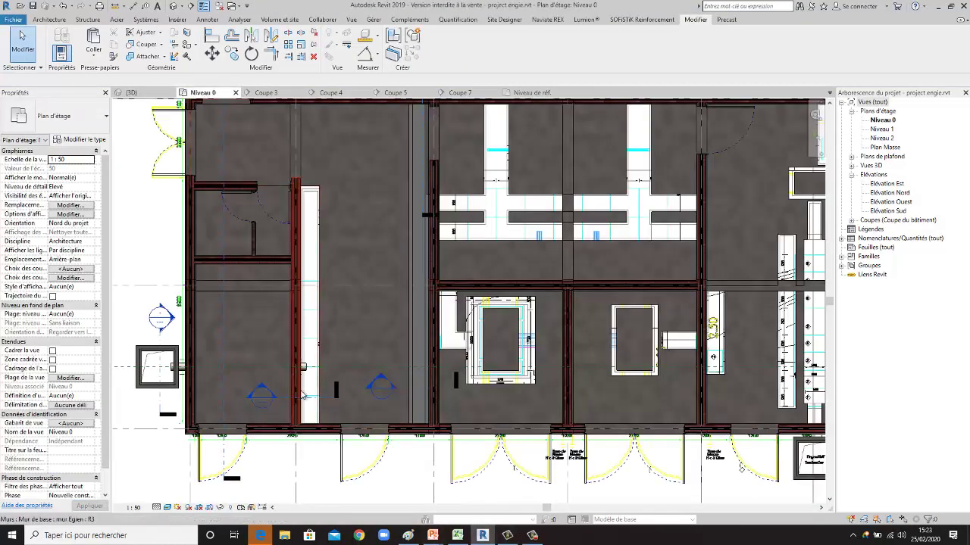
scroll(302, 395, "up", 1)
scroll(302, 395, "up", 1)
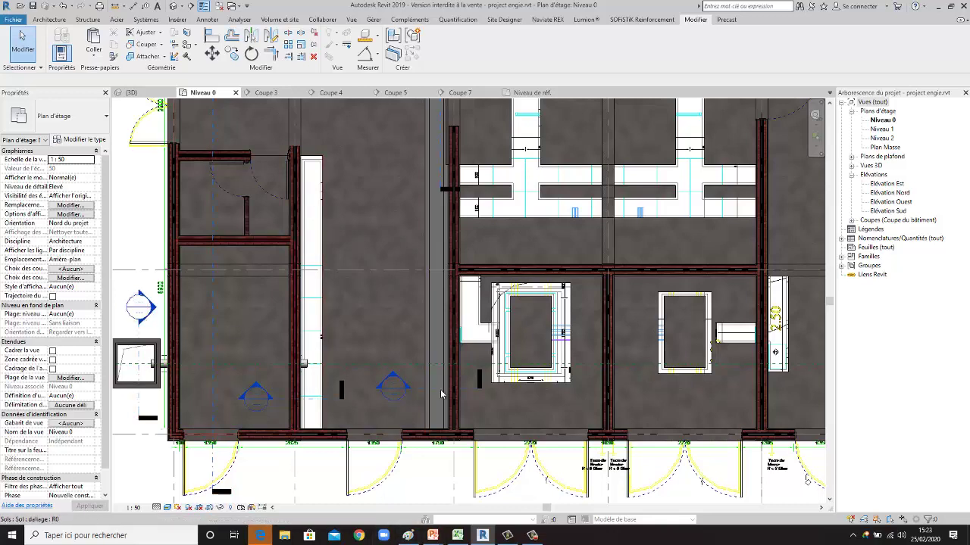
left_click(48, 19)
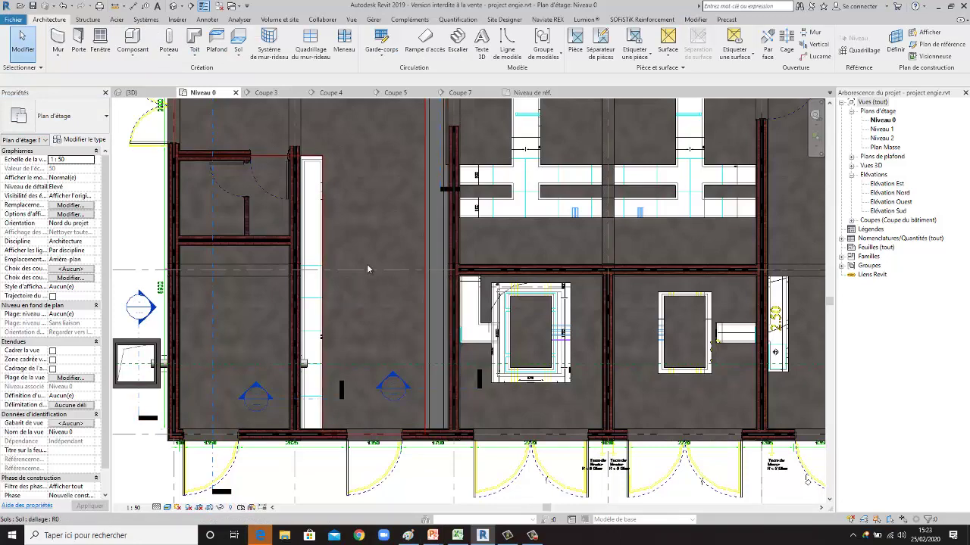
left_click(58, 56)
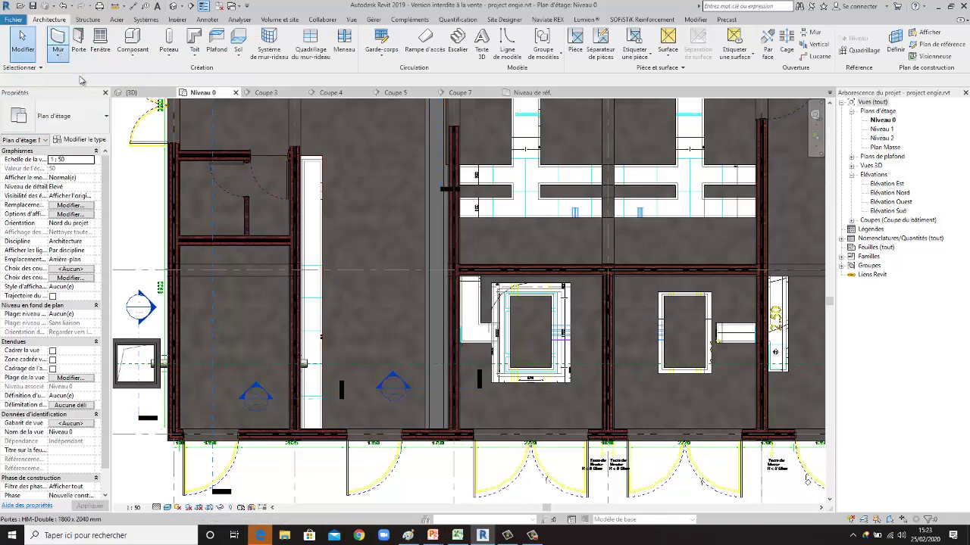
left_click(84, 140)
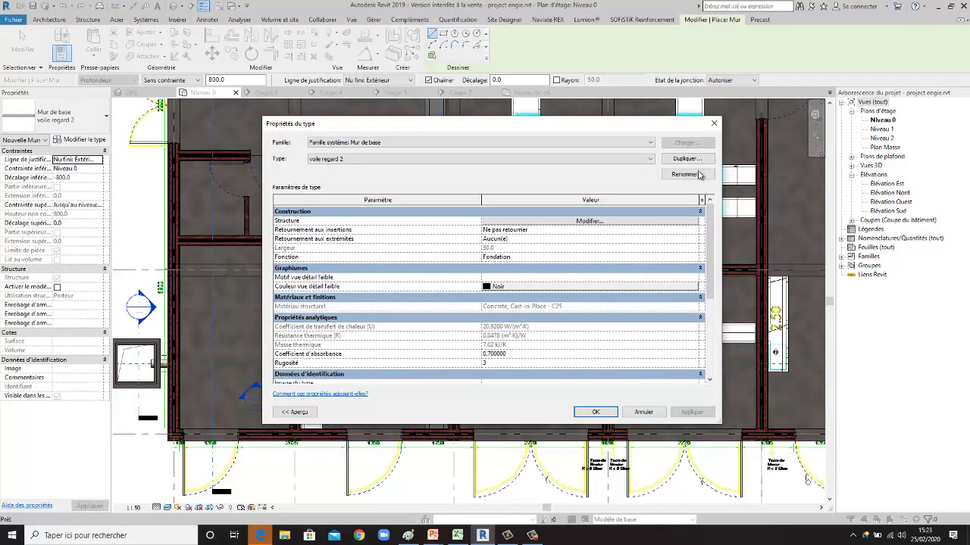
left_click(699, 175)
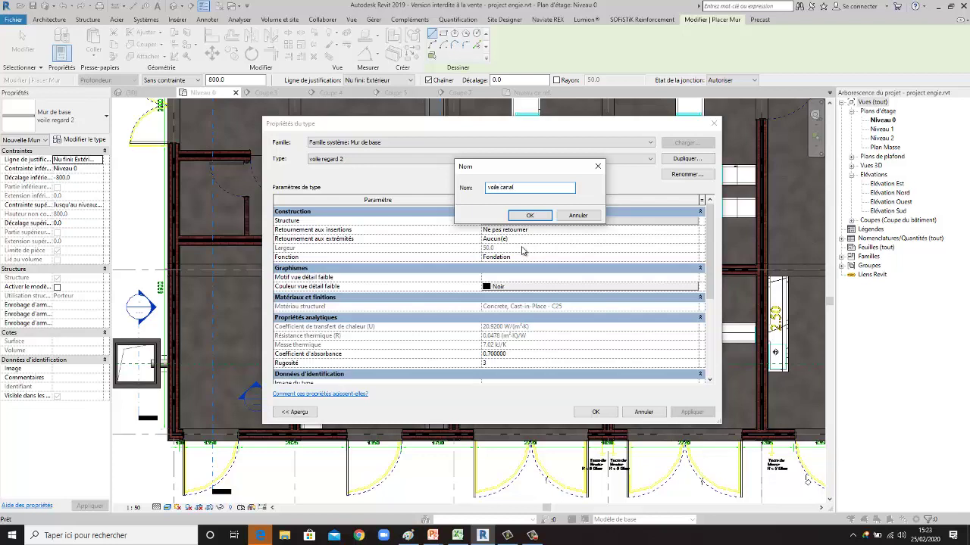
Name the duplicated wall type 'voile canal' and set its structural layer thickness to 10.
left_click(531, 216)
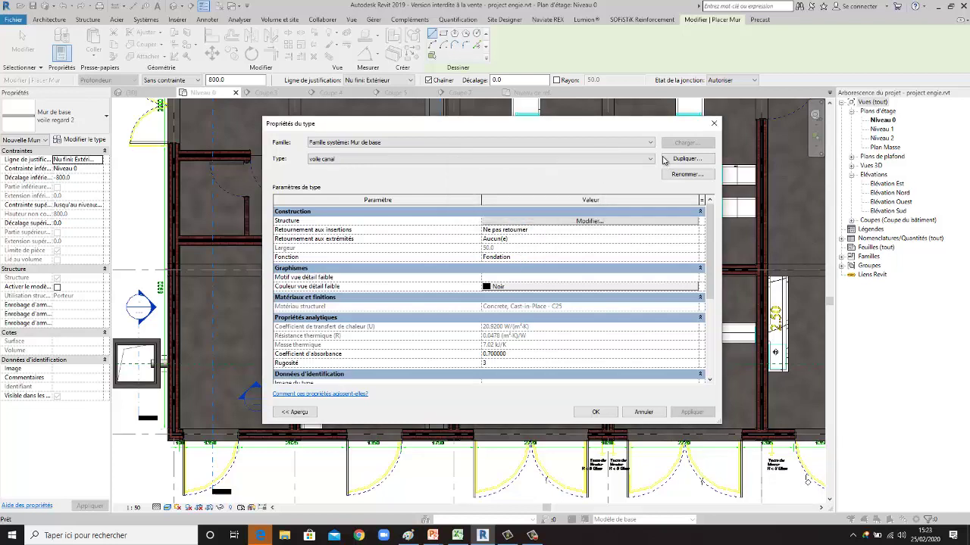
left_click(589, 221)
left_click(482, 220)
type("10")
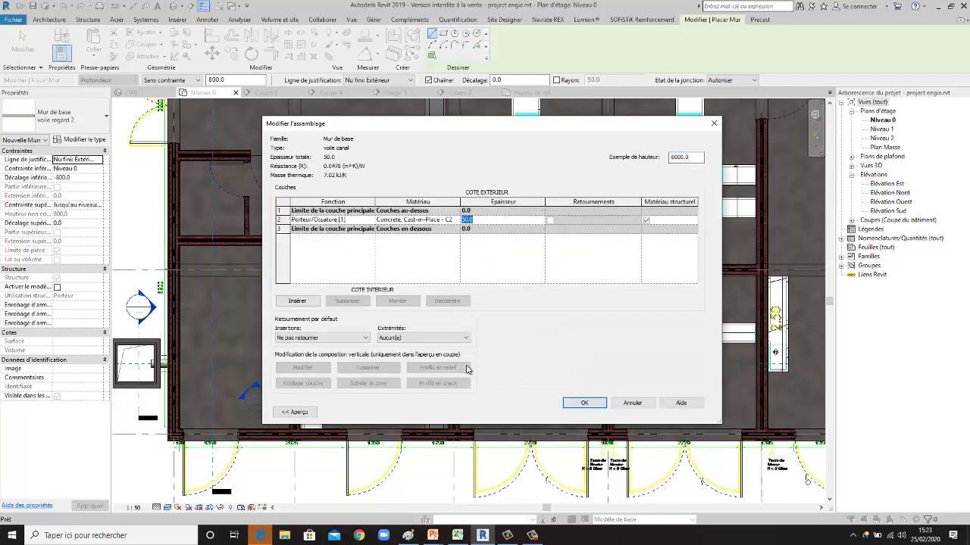
left_click(584, 404)
left_click(587, 413)
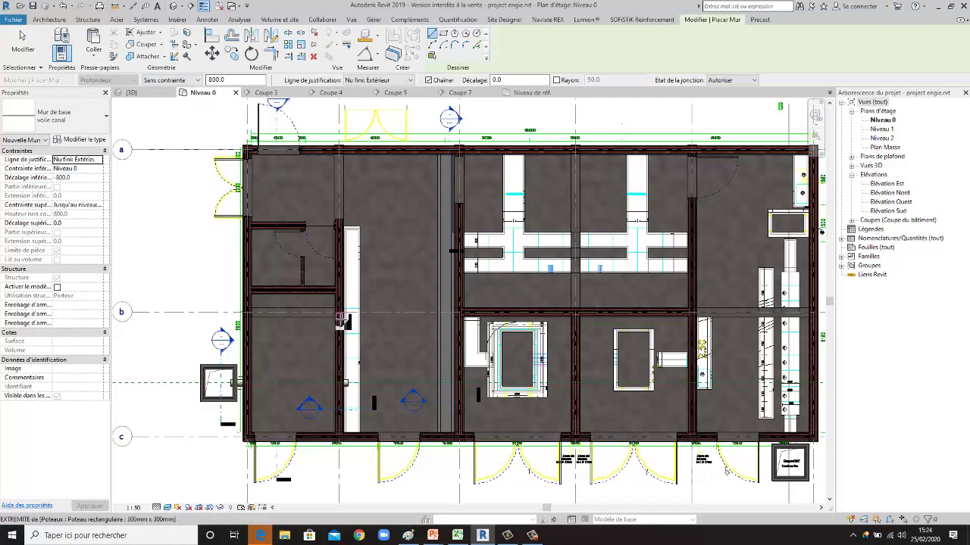
Switch wall placement to Pick Lines, look over the trench, then cancel the Wall tool.
scroll(342, 322, "up", 2)
scroll(353, 216, "up", 2)
scroll(364, 166, "up", 2)
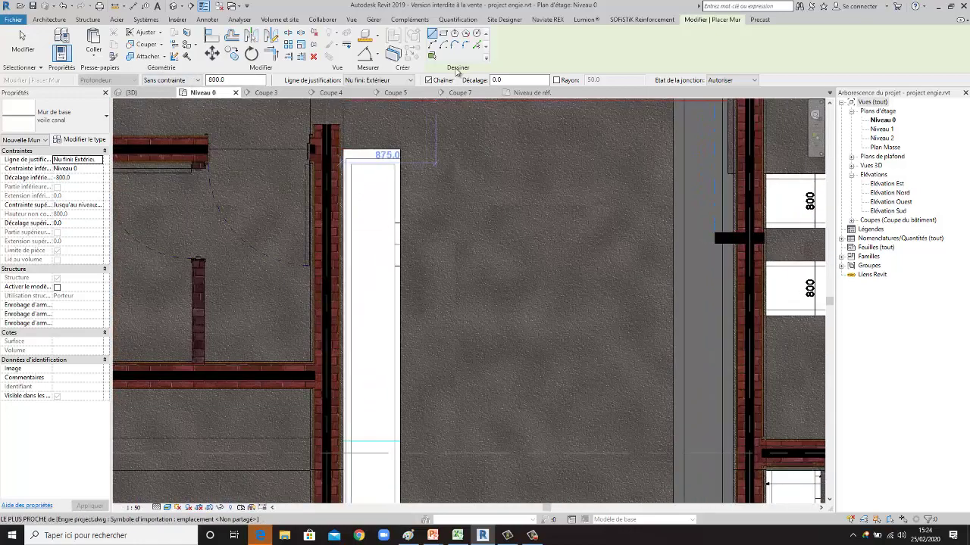
left_click(478, 46)
scroll(349, 239, "up", 2)
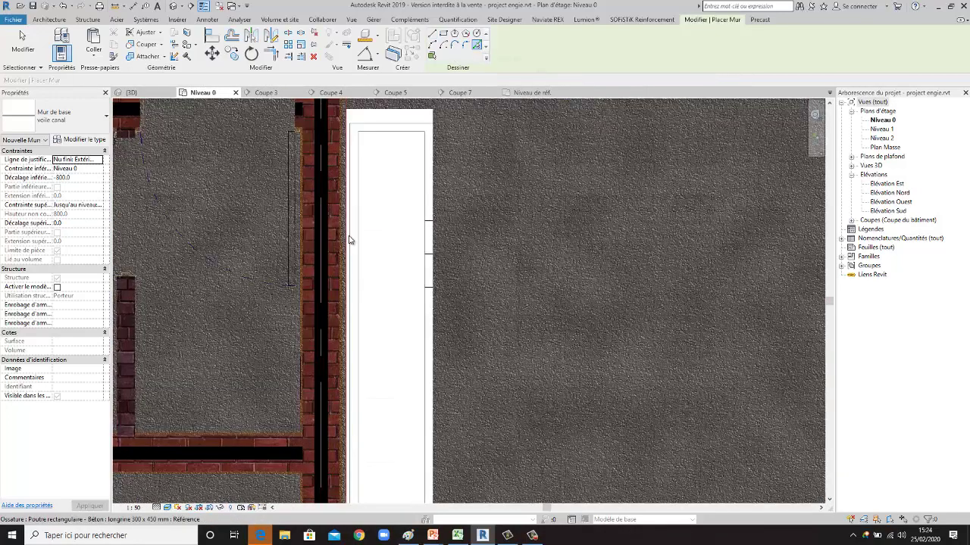
scroll(348, 240, "up", 1)
scroll(371, 242, "down", 3)
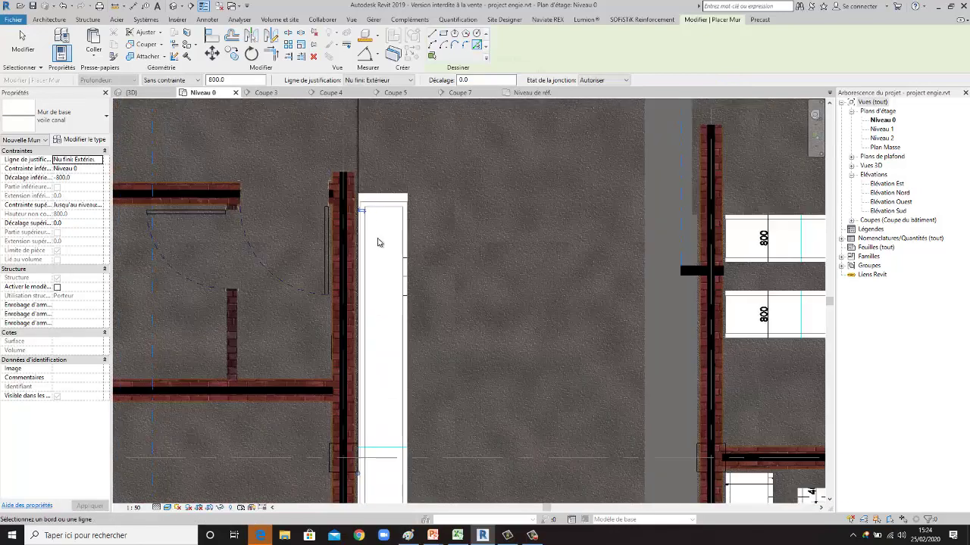
scroll(379, 227, "up", 2)
scroll(388, 288, "down", 2)
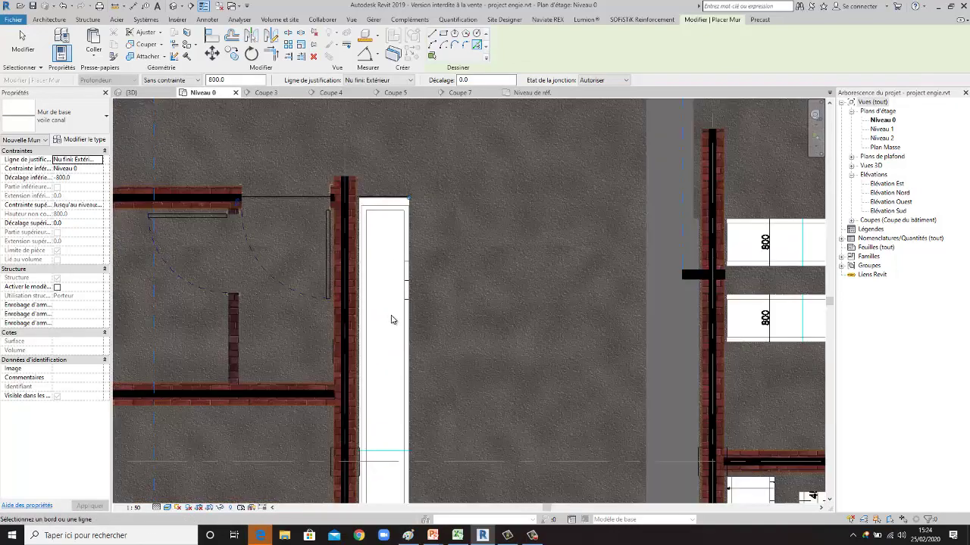
scroll(401, 326, "up", 2)
scroll(386, 227, "down", 3)
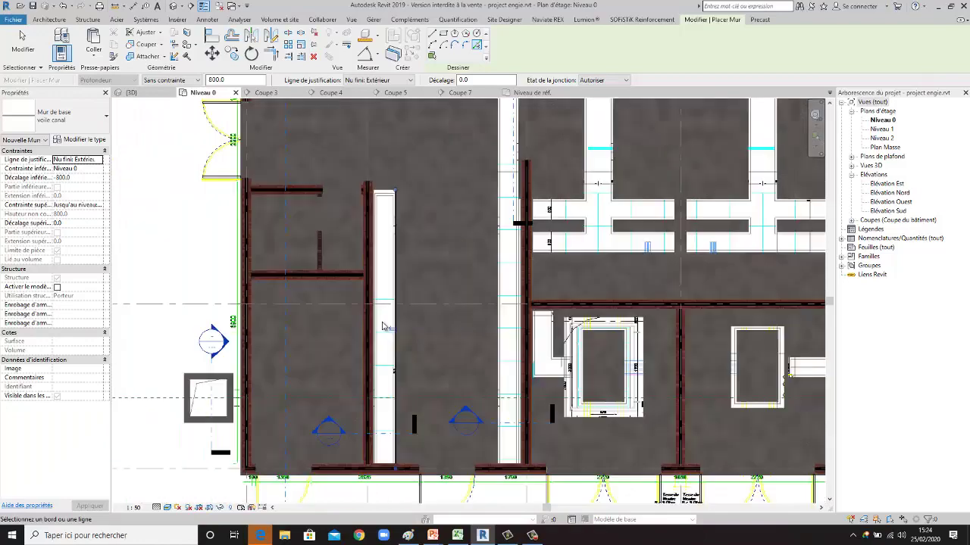
scroll(382, 379, "down", 1)
scroll(381, 424, "up", 2)
scroll(380, 424, "up", 2)
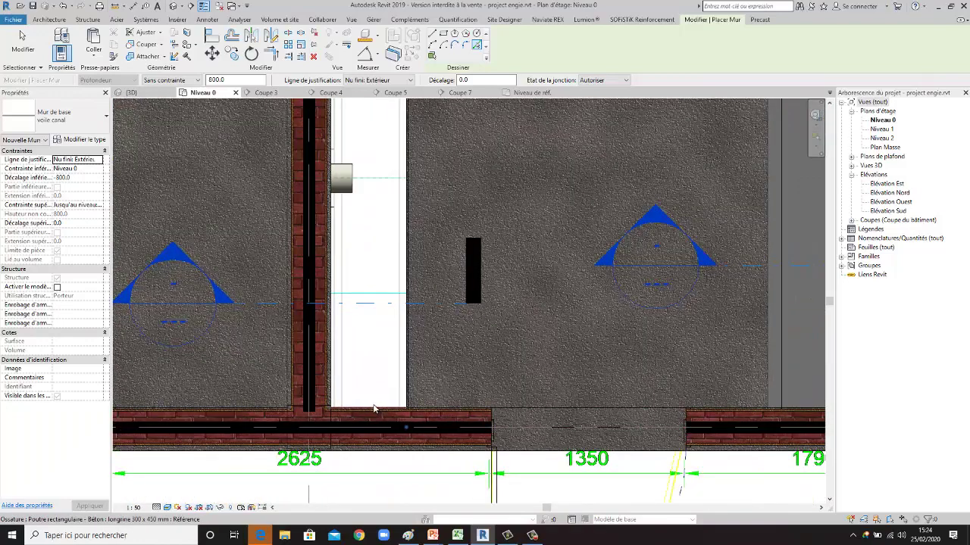
scroll(380, 438, "down", 2)
scroll(425, 409, "down", 2)
scroll(453, 384, "down", 2)
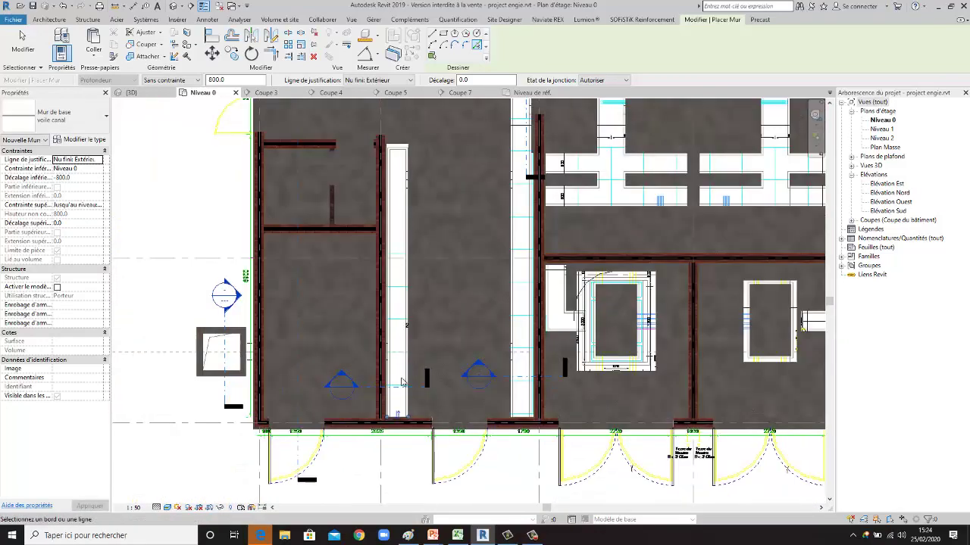
key("Escape")
key("Escape")
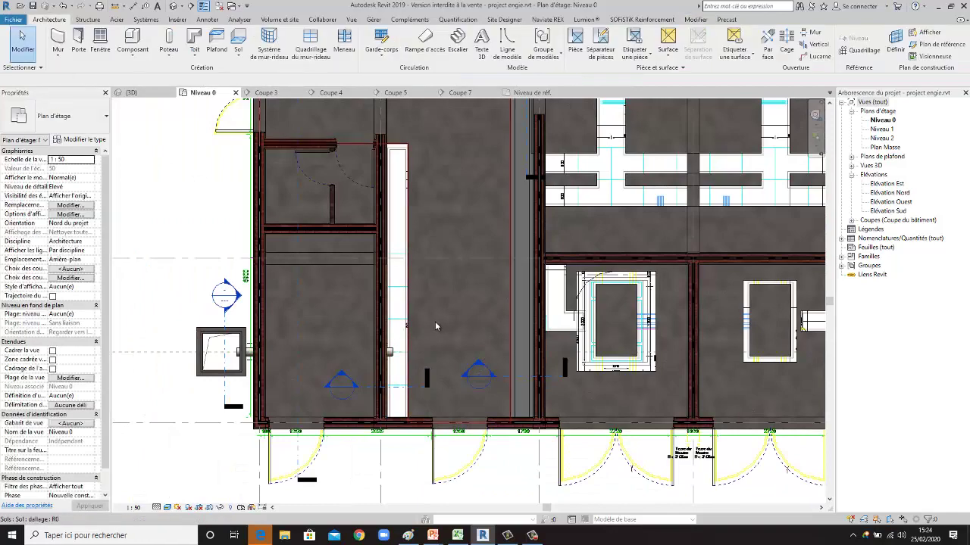
Hide the LOCAL DE COMMANDE slab, then the MAGASIN slab, each with Temporary Hide Element.
left_click(435, 321)
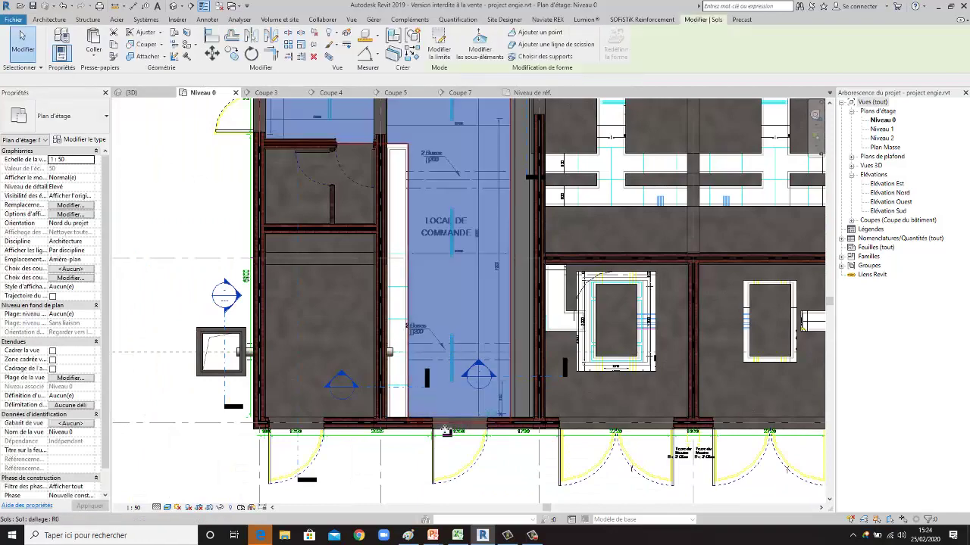
left_click(224, 509)
left_click(338, 462)
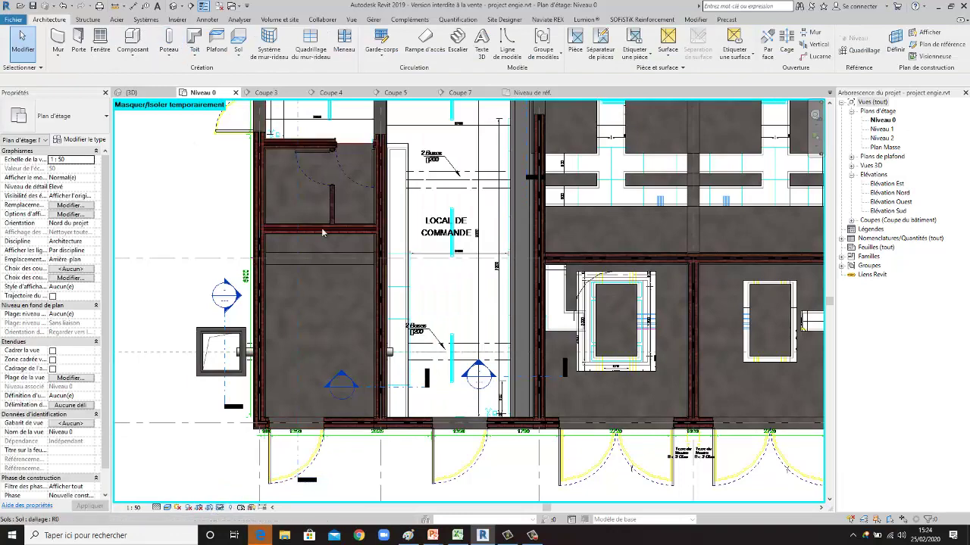
left_click(324, 290)
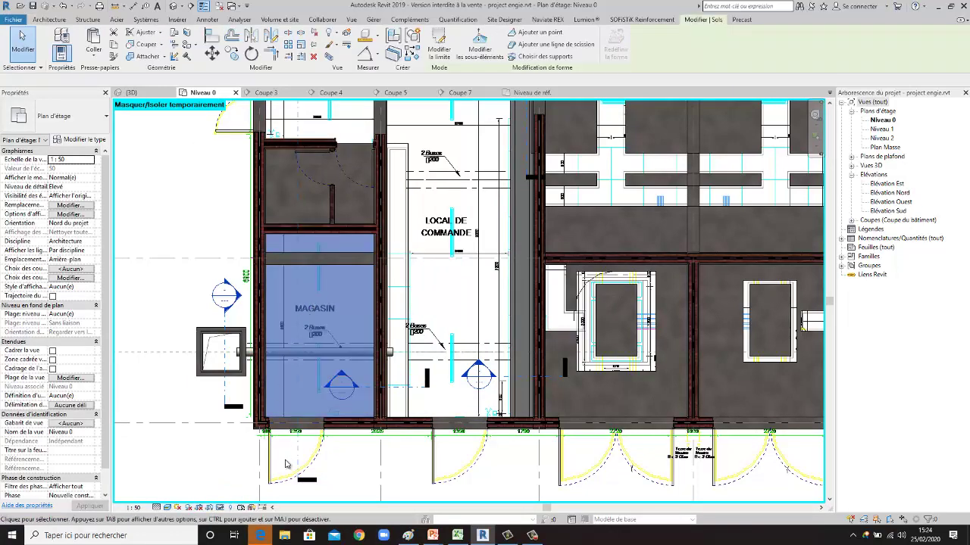
left_click(221, 508)
left_click(246, 483)
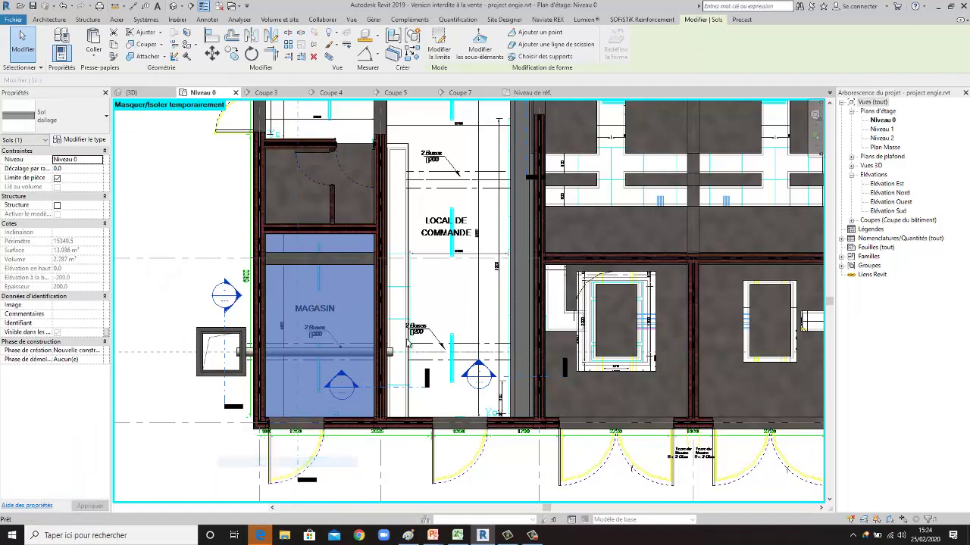
scroll(417, 151, "up", 1)
Trim/extend the trench walls to corners with TR, starting at the wall beside the WC.
scroll(417, 152, "up", 2)
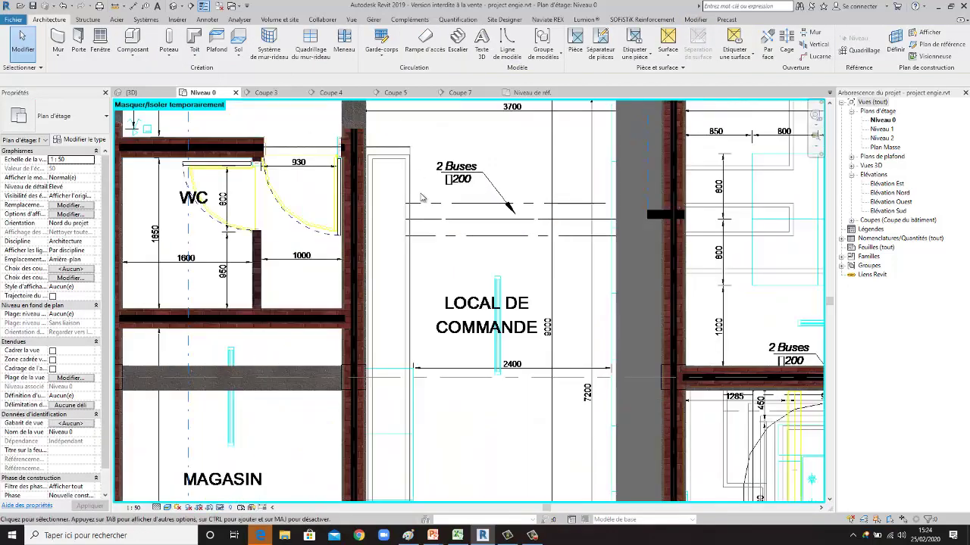
scroll(378, 155, "up", 1)
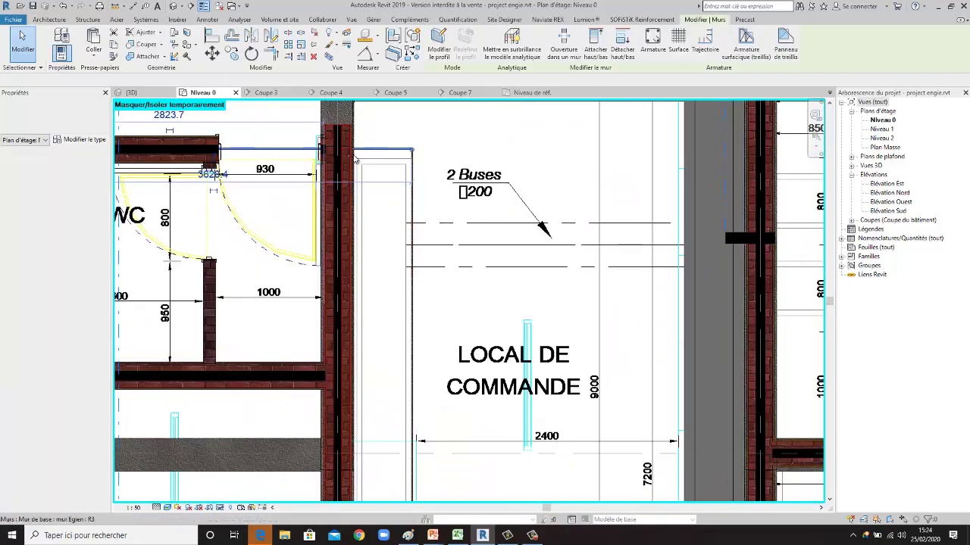
scroll(375, 155, "up", 2)
left_click(356, 218)
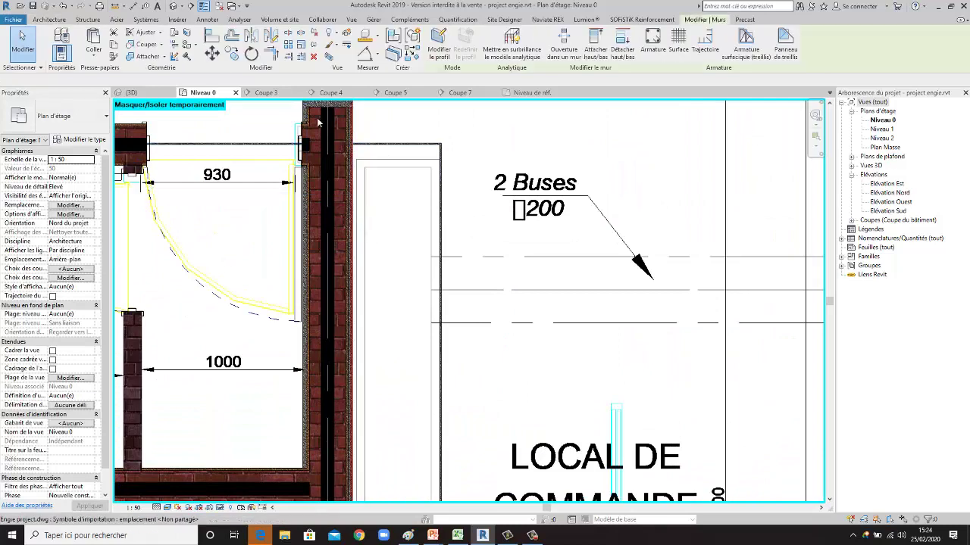
key("t")
key("r")
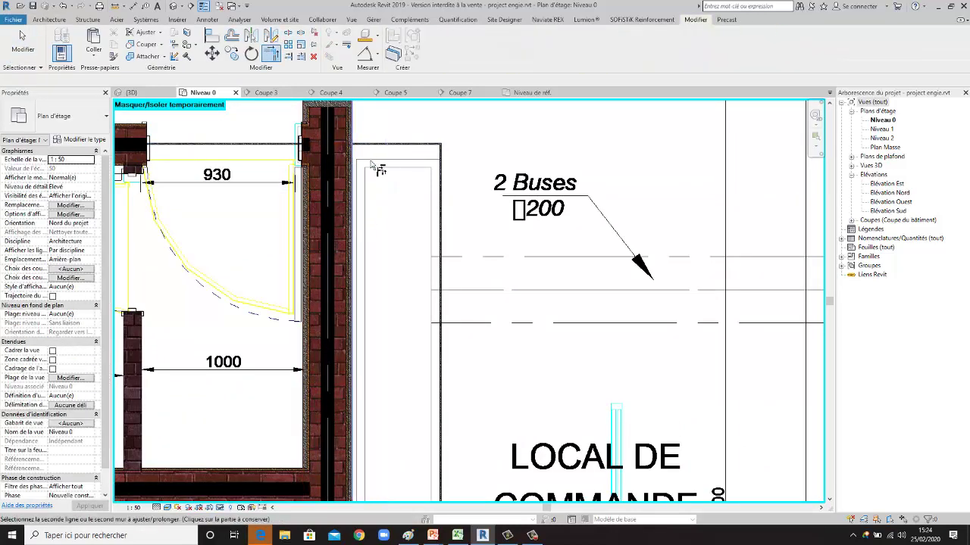
scroll(396, 161, "down", 2)
scroll(390, 288, "down", 3)
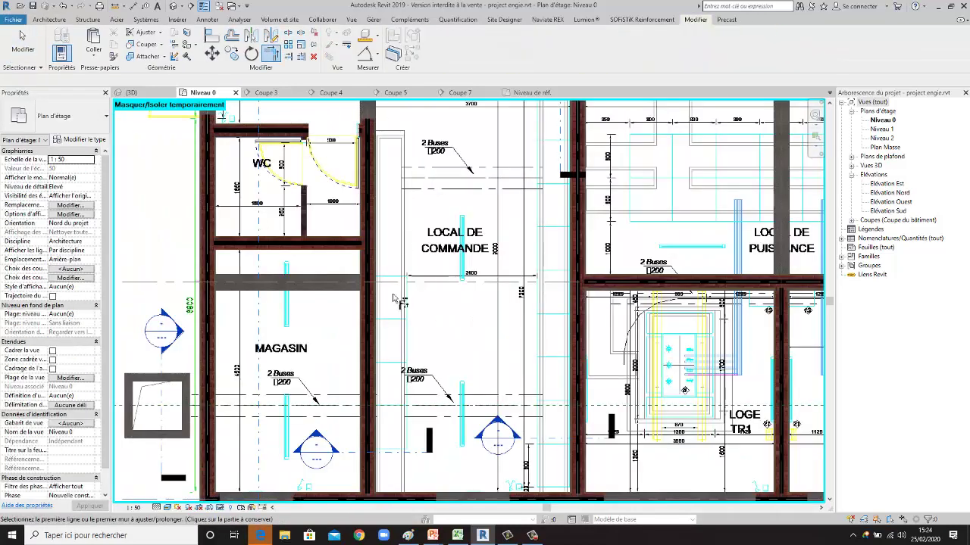
scroll(383, 420, "up", 3)
scroll(401, 341, "up", 2)
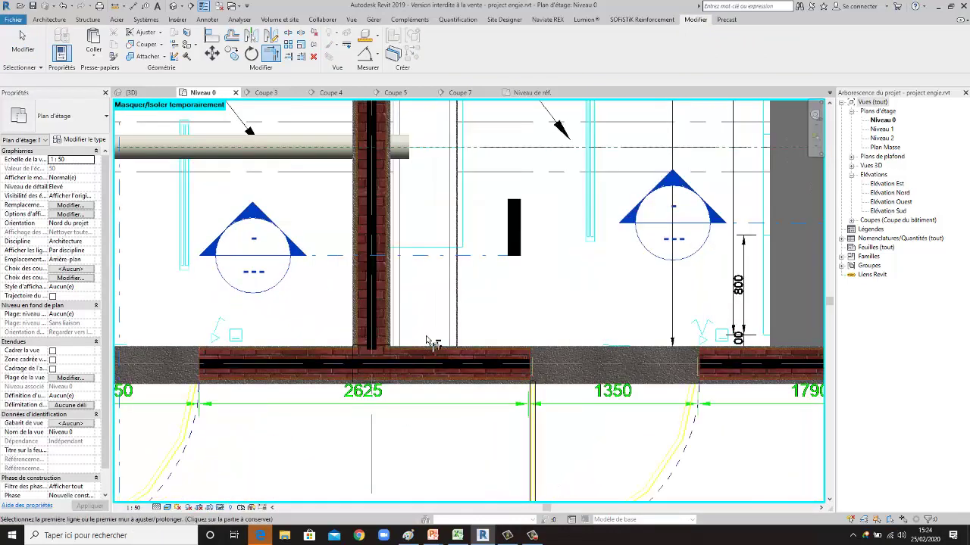
scroll(401, 335, "up", 2)
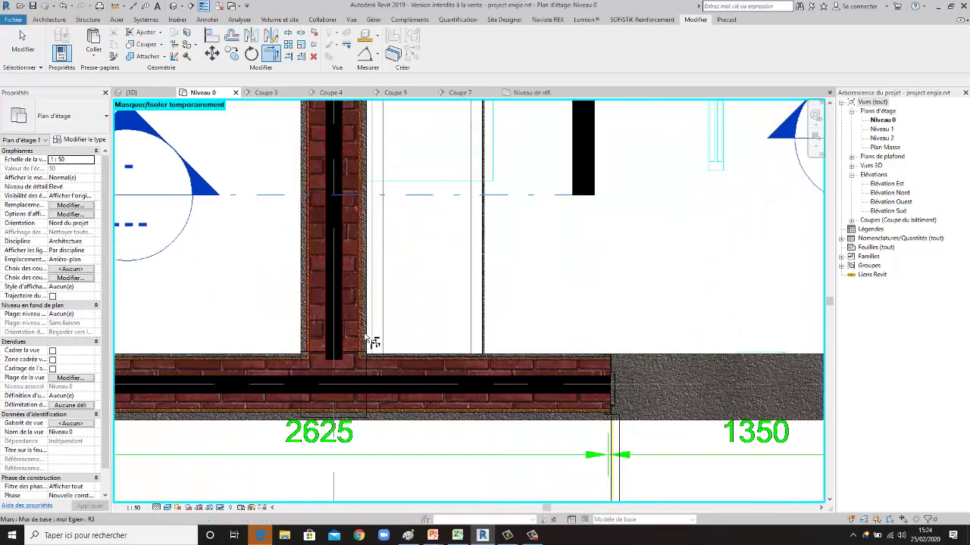
scroll(373, 342, "up", 2)
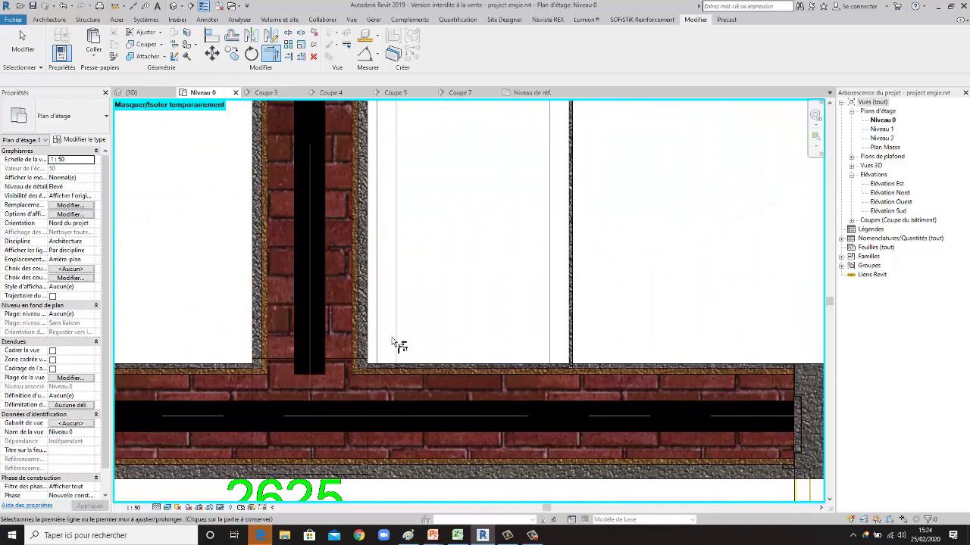
key("Escape")
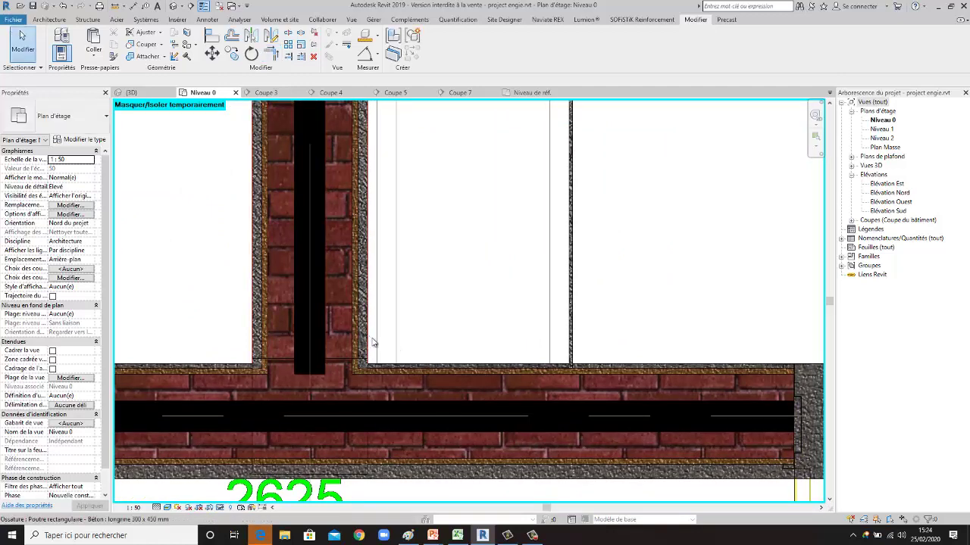
Inspect the concrete beam and the short trench-end wall, then switch to the 3D view.
left_click(436, 352)
scroll(477, 337, "down", 2)
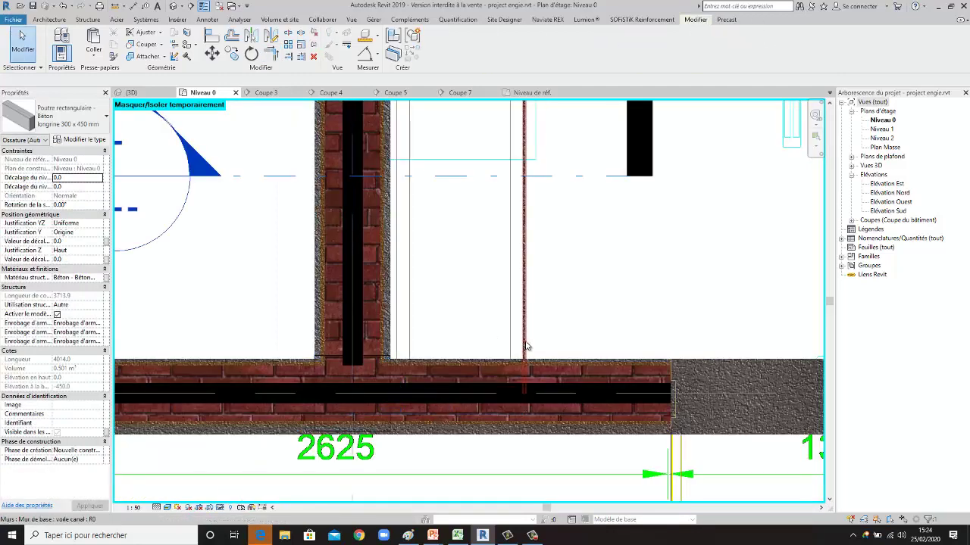
key("Escape")
scroll(500, 360, "up", 2)
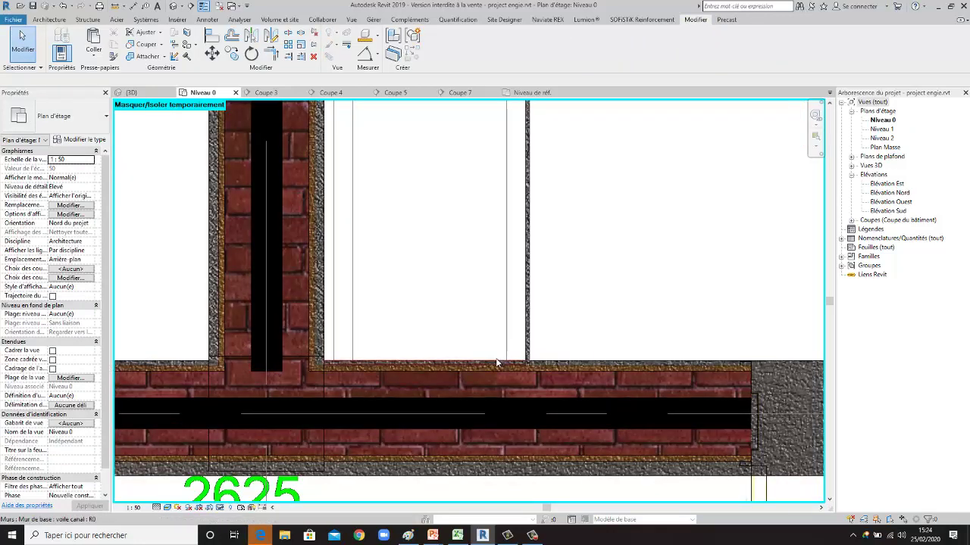
left_click(496, 363)
scroll(506, 355, "down", 2)
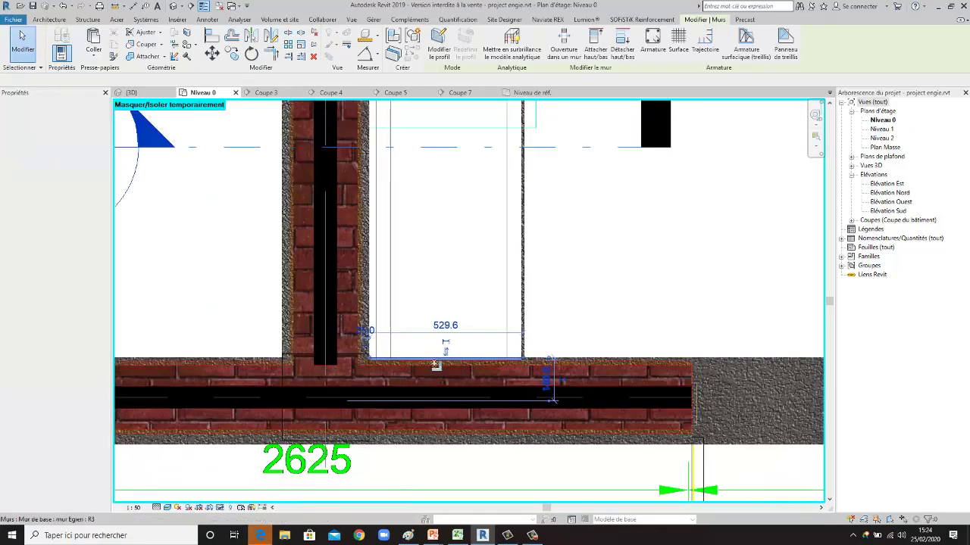
scroll(507, 354, "down", 2)
scroll(507, 355, "down", 2)
key("Escape")
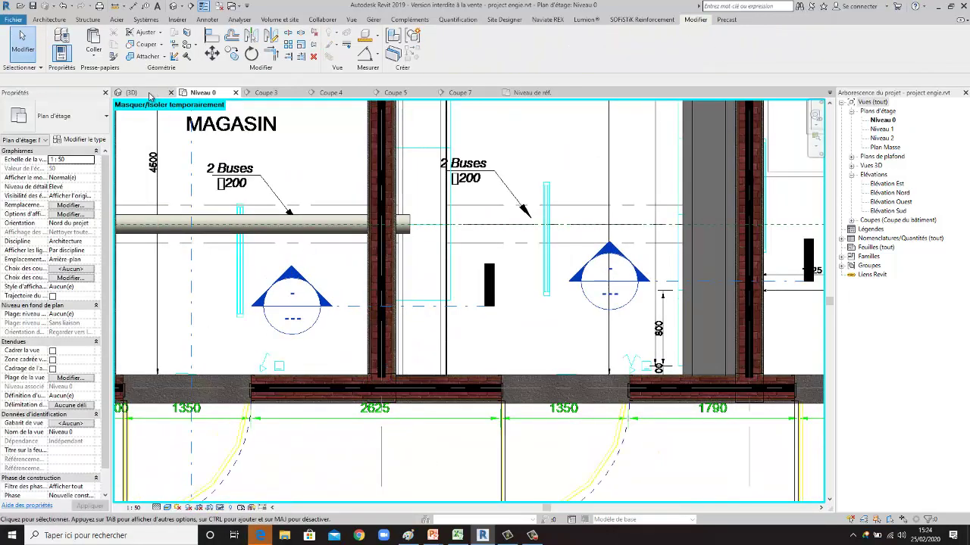
left_click(131, 92)
Orbit the 3D model slightly, then return to the Niveau 0 floor plan.
mouse_move(561, 413)
middle_mouse_down("shift")
mouse_move(584, 413)
mouse_move(542, 136)
mouse_move(636, 182)
mouse_move(559, 87)
mouse_move(495, 97)
mouse_move(450, 147)
mouse_move(285, 108)
middle_mouse_up("shift")
left_click(209, 93)
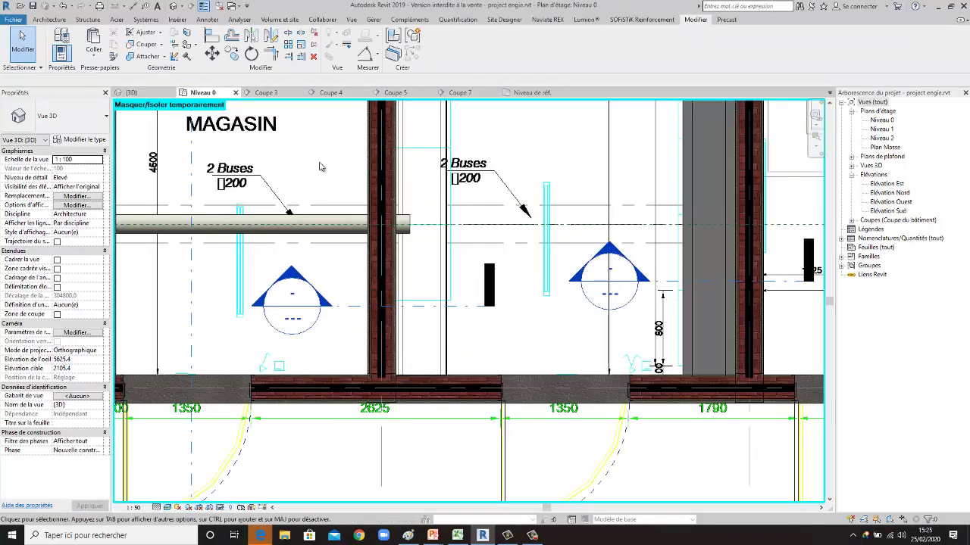
scroll(386, 225, "down", 2)
scroll(386, 225, "down", 2)
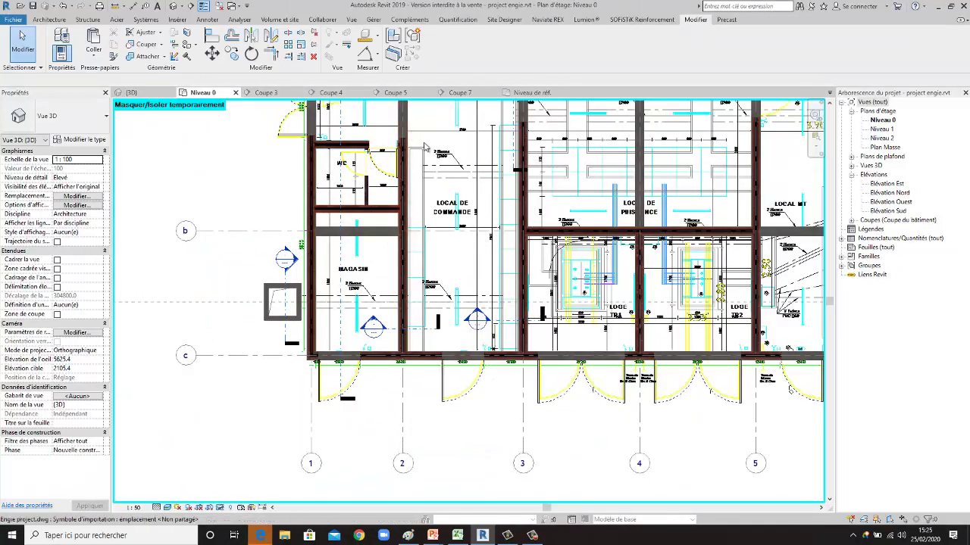
Set the work plane from 'axe2' to Niveau : Niveau 0 after dismissing the work plane error.
left_click(58, 21)
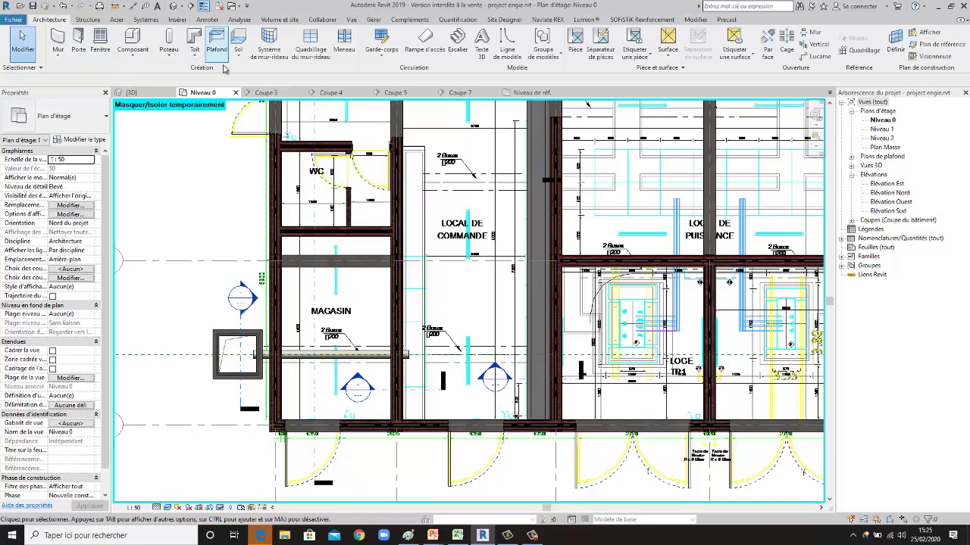
left_click(222, 47)
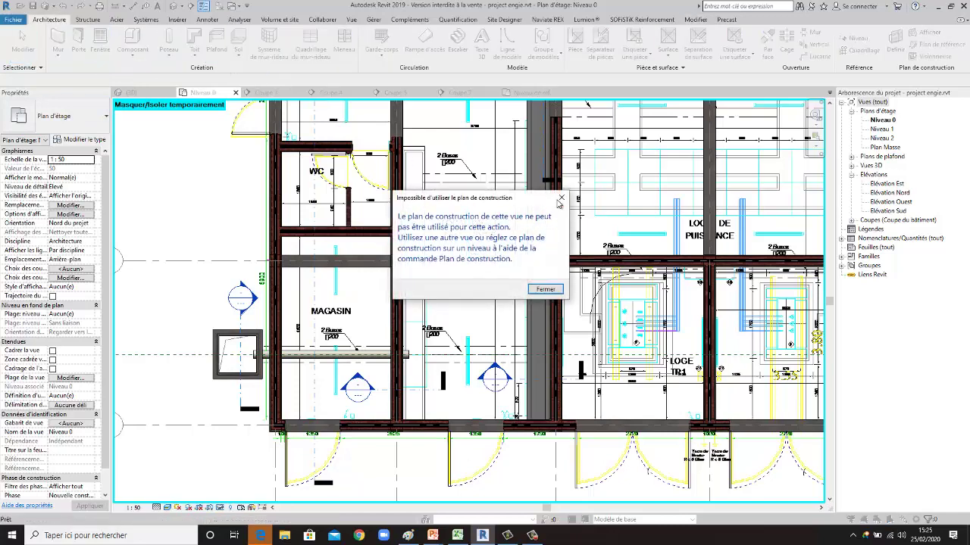
key("Escape")
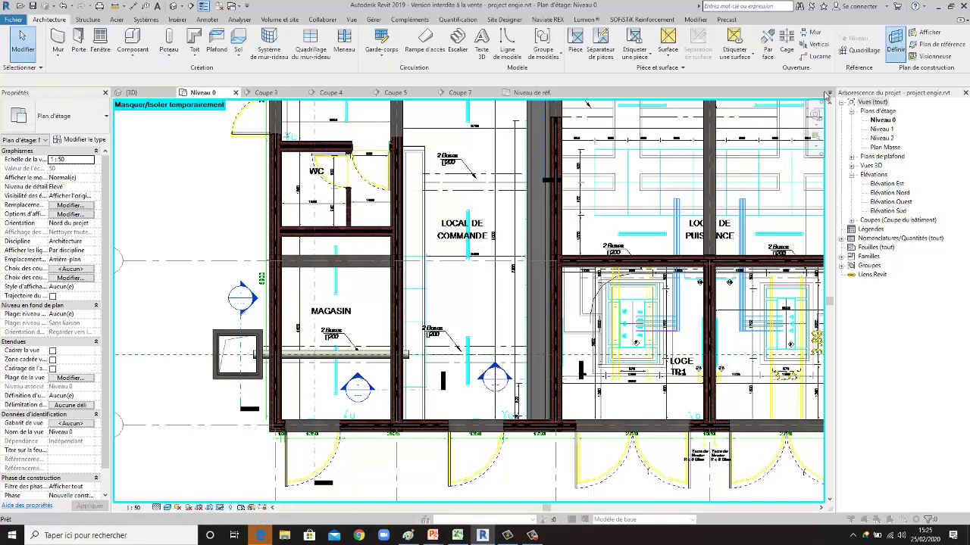
left_click(220, 211)
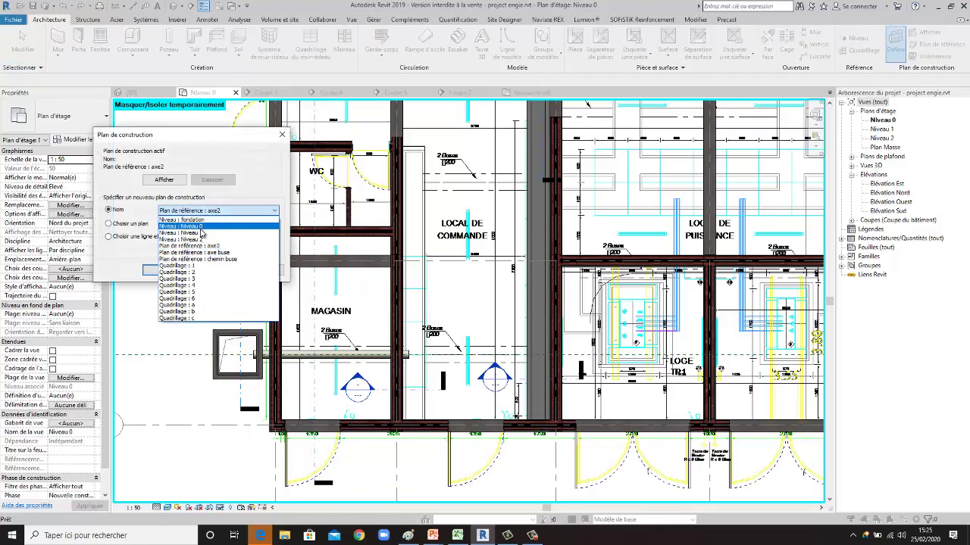
left_click(201, 227)
left_click(163, 271)
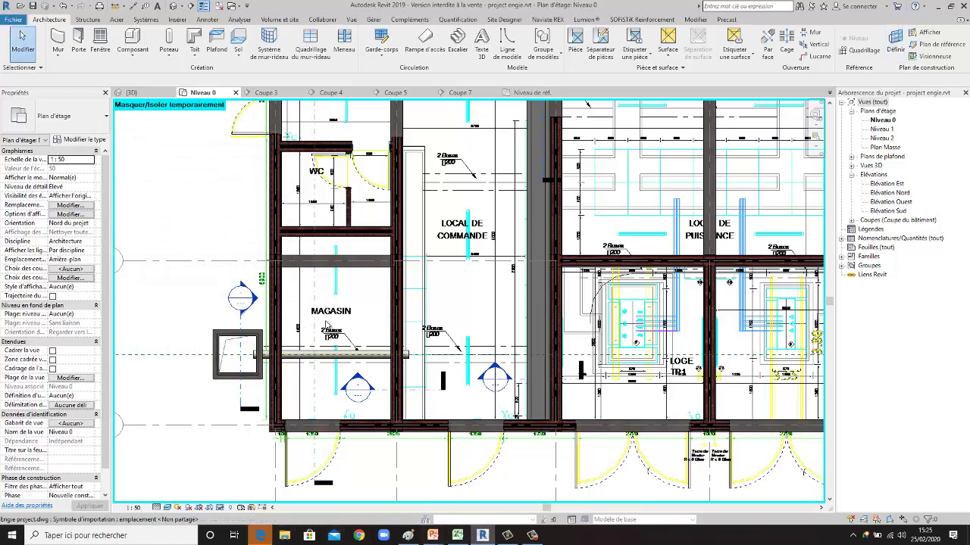
Start an architectural floor (Sol: architecture) and zoom in on the trench.
left_click(240, 56)
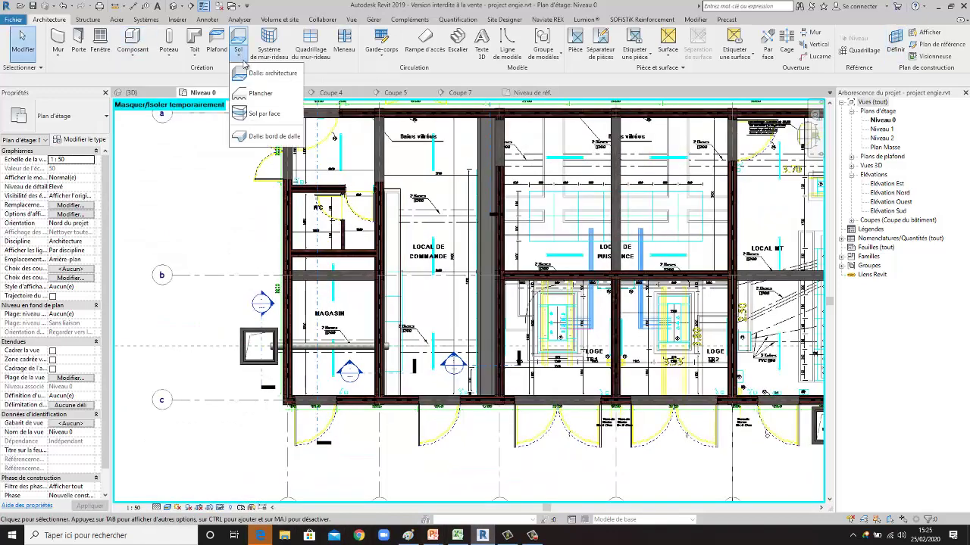
left_click(258, 74)
scroll(384, 180, "up", 2)
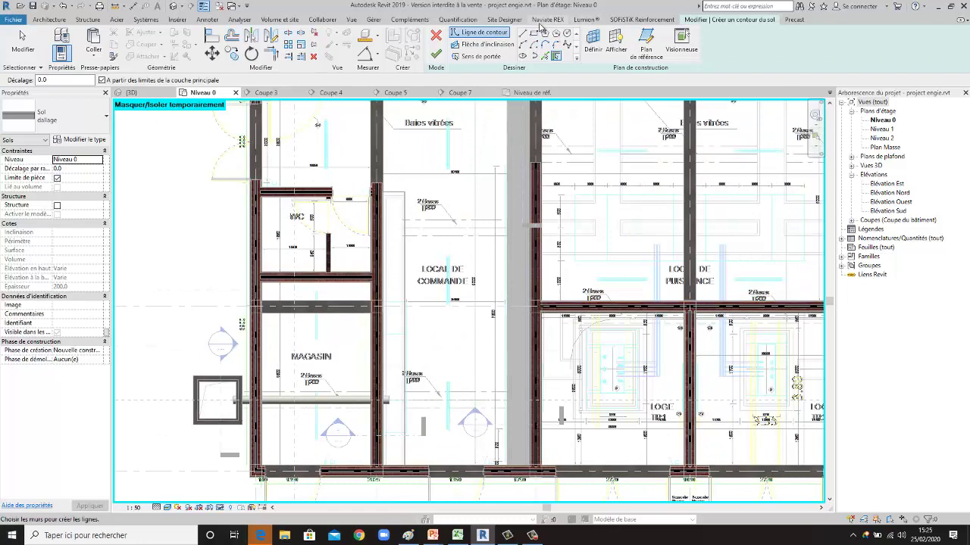
scroll(382, 199, "up", 1)
scroll(379, 205, "up", 2)
scroll(379, 205, "up", 2)
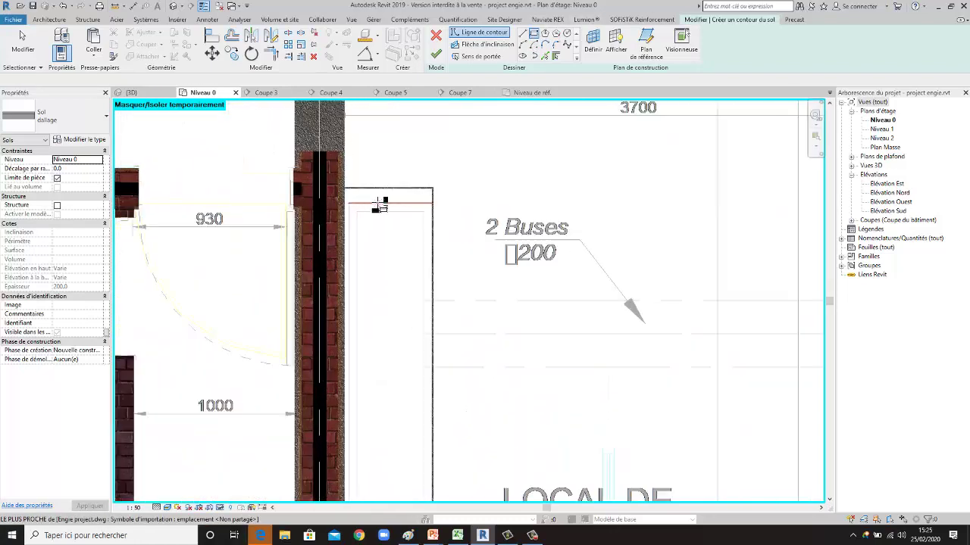
scroll(379, 205, "up", 2)
scroll(346, 189, "up", 2)
scroll(341, 186, "up", 2)
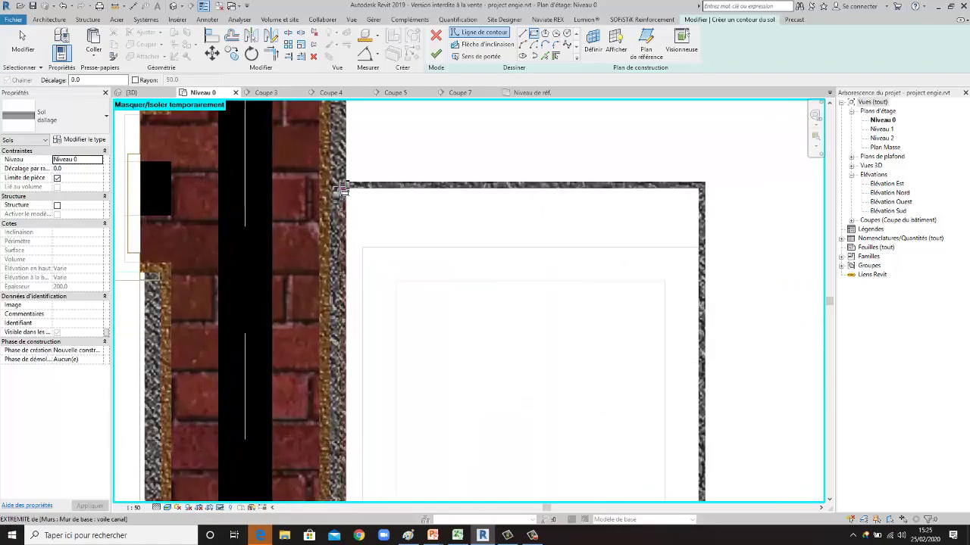
scroll(339, 184, "down", 3)
Draw the rectangular trench boundary from the top wall to the bottom wall, then duplicate 'dallage'.
left_click(400, 136)
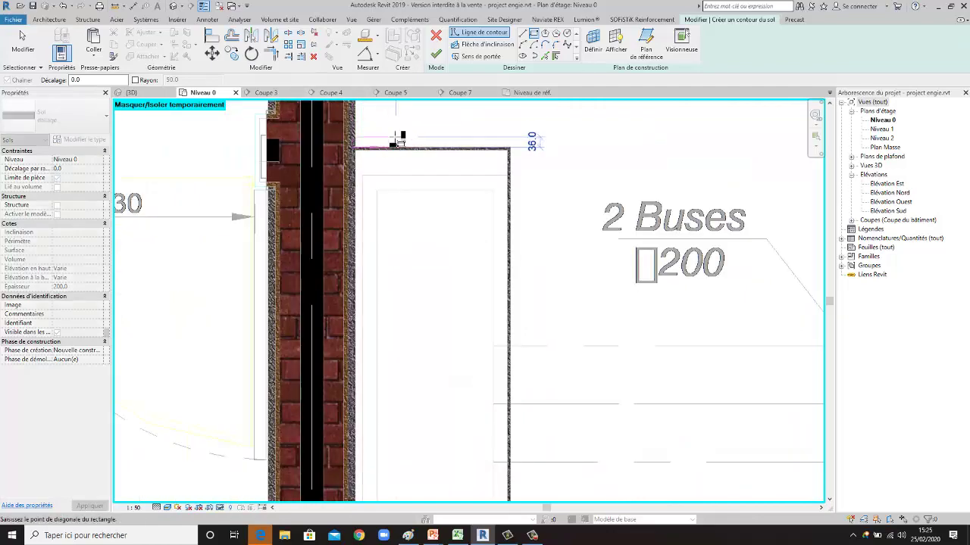
scroll(403, 140, "down", 1)
scroll(409, 152, "down", 1)
scroll(428, 188, "down", 2)
scroll(421, 167, "down", 2)
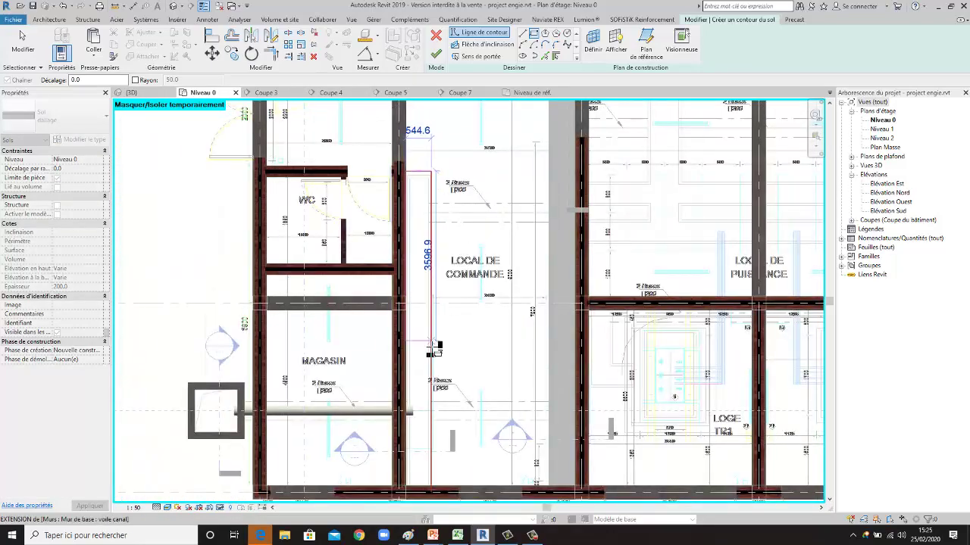
scroll(432, 454, "up", 1)
scroll(433, 409, "up", 2)
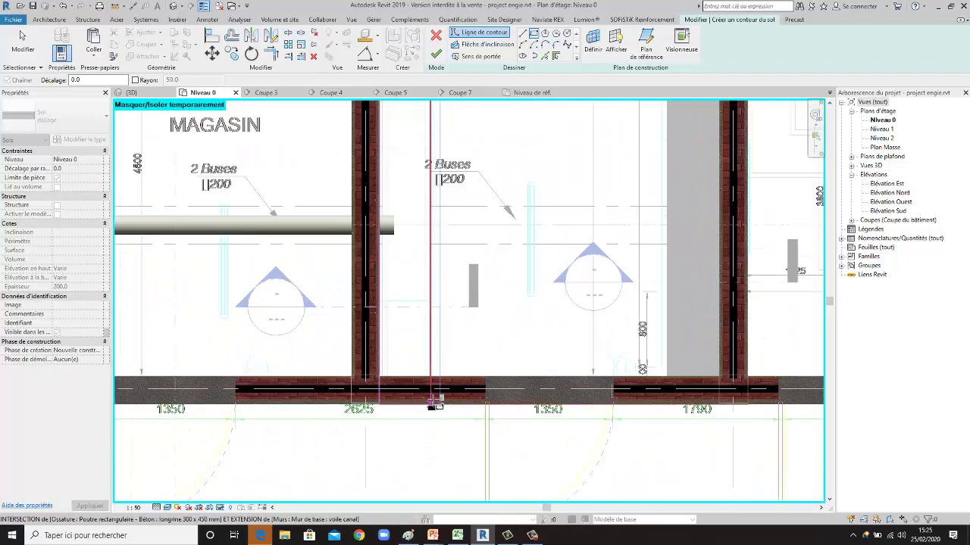
scroll(434, 383, "up", 2)
scroll(434, 379, "up", 2)
left_click(425, 355)
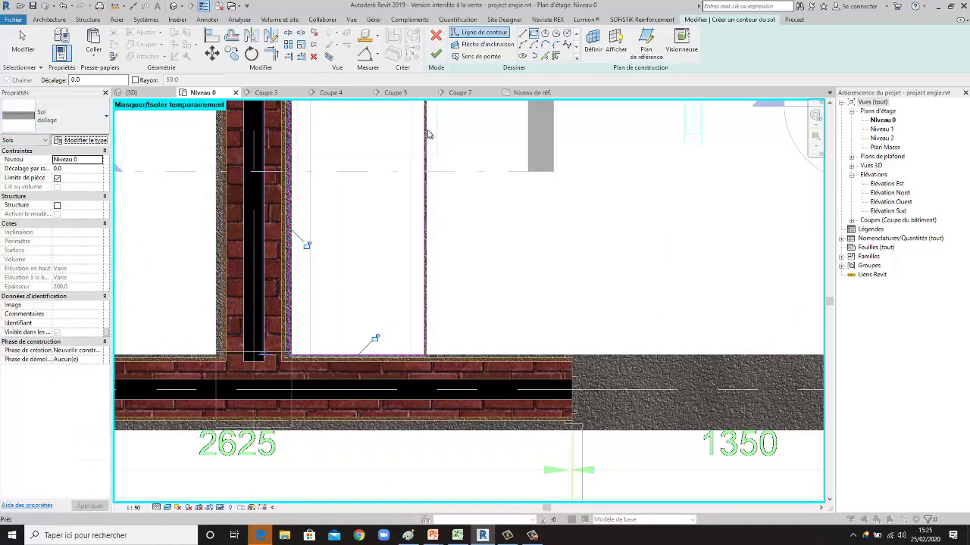
left_click(687, 161)
type("radier canal")
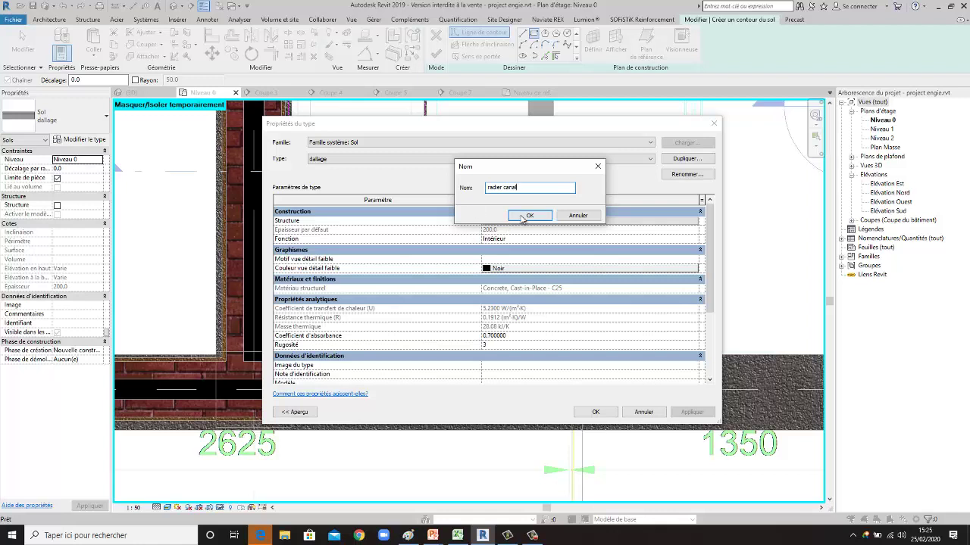
Name the type 'radier canal', set concrete to 100, delete Finition 2, and finish the floor.
left_click(522, 216)
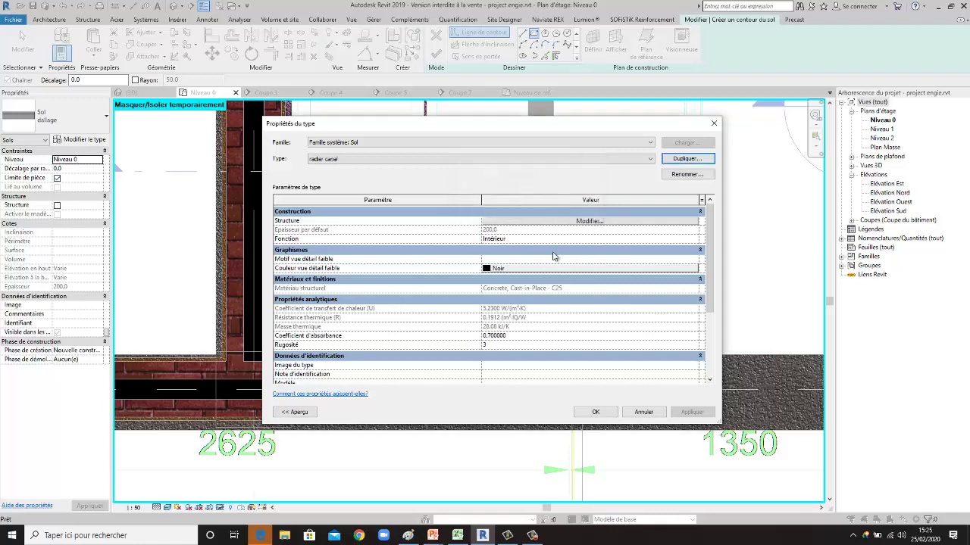
left_click(550, 221)
type("100")
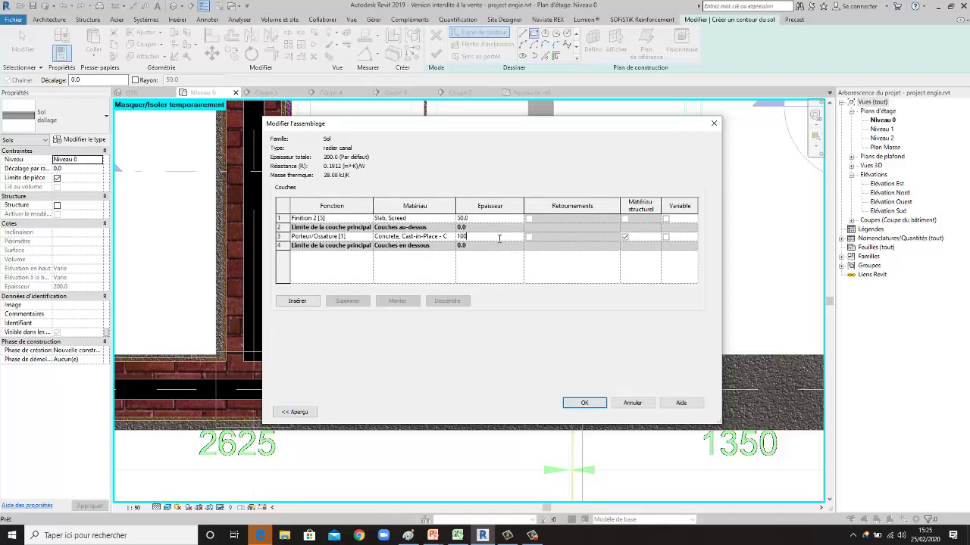
left_click(284, 218)
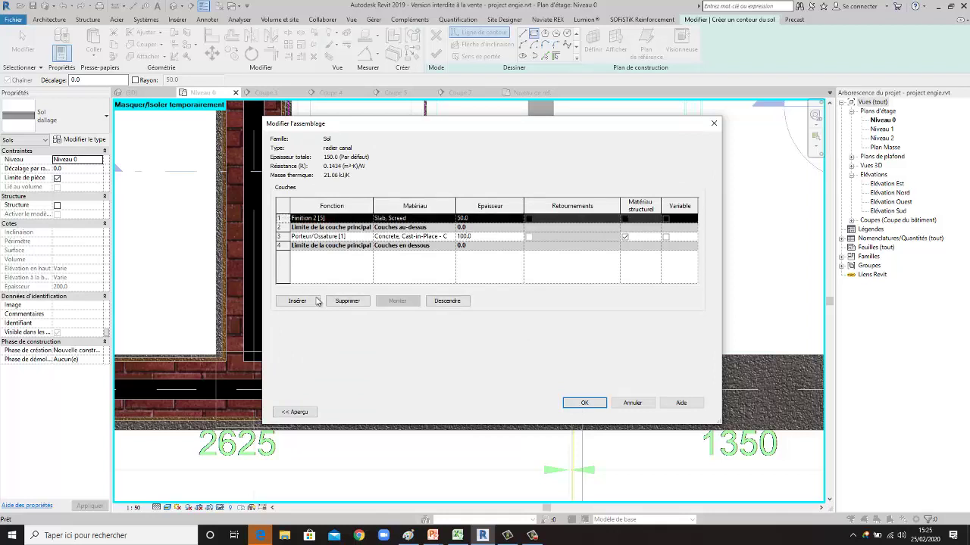
left_click(347, 300)
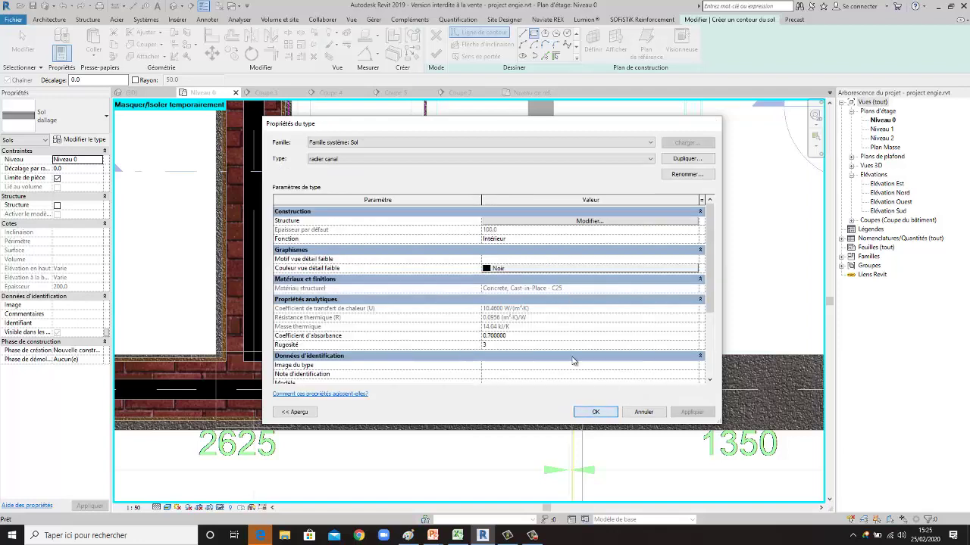
left_click(595, 412)
left_click(435, 53)
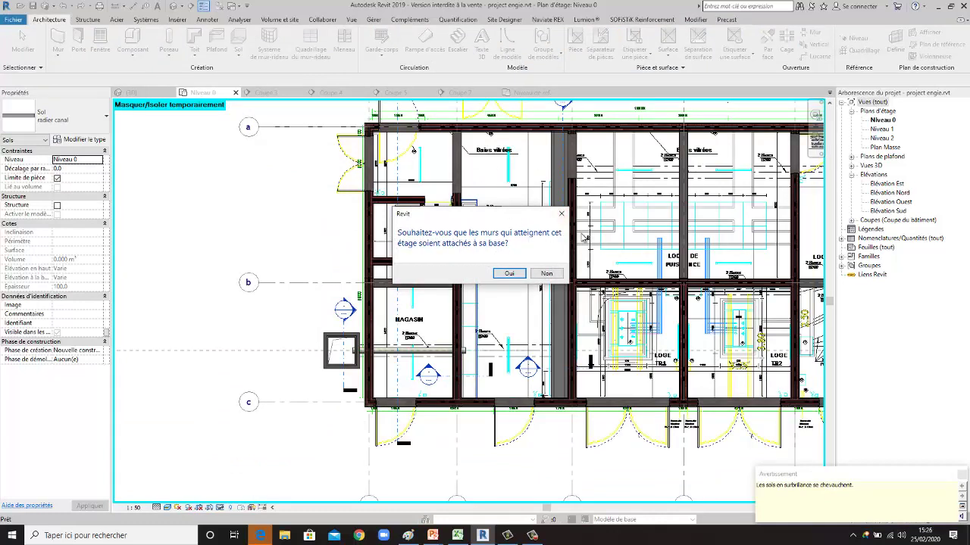
Answer the wall-attachment prompt, cut section Coupe 6 across the trench, and open it.
left_click(560, 276)
scroll(531, 408, "up", 5)
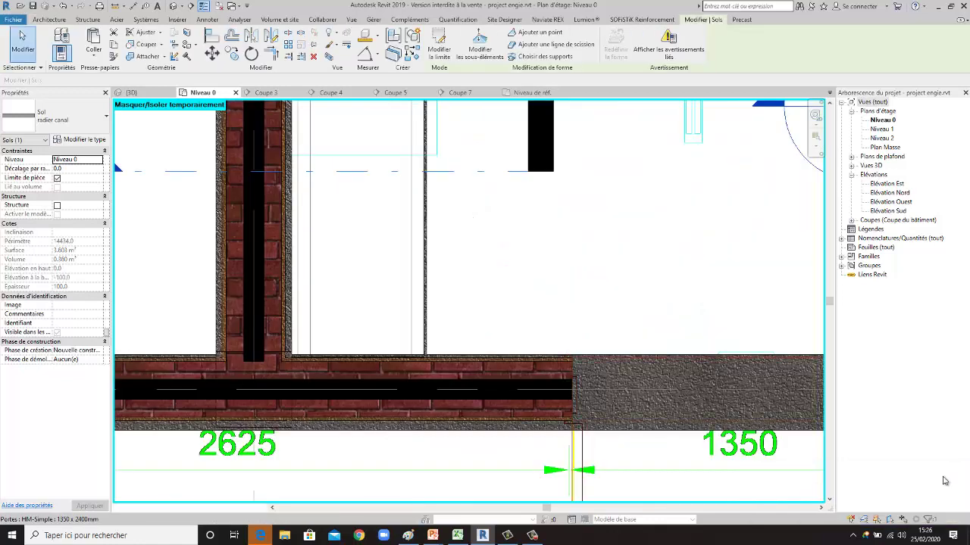
scroll(531, 408, "down", 4)
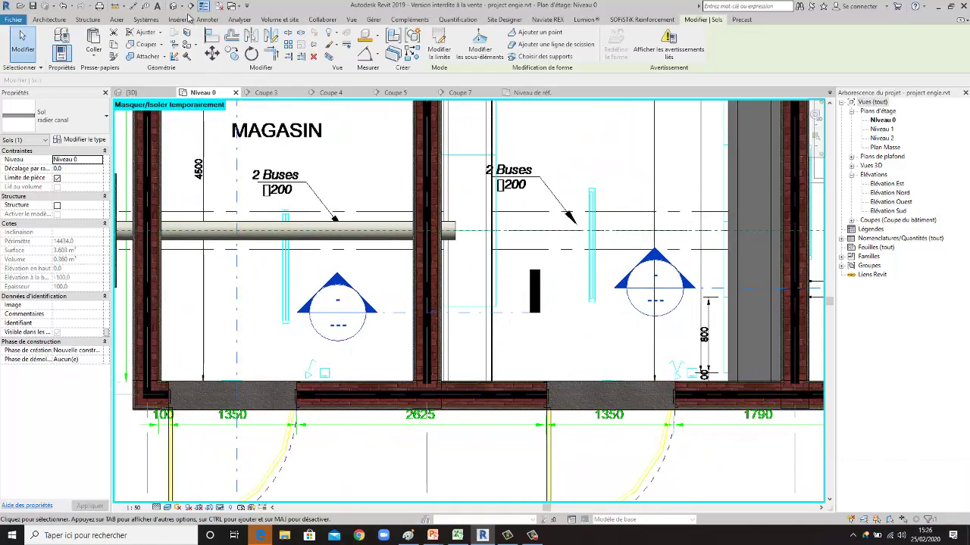
left_click(192, 6)
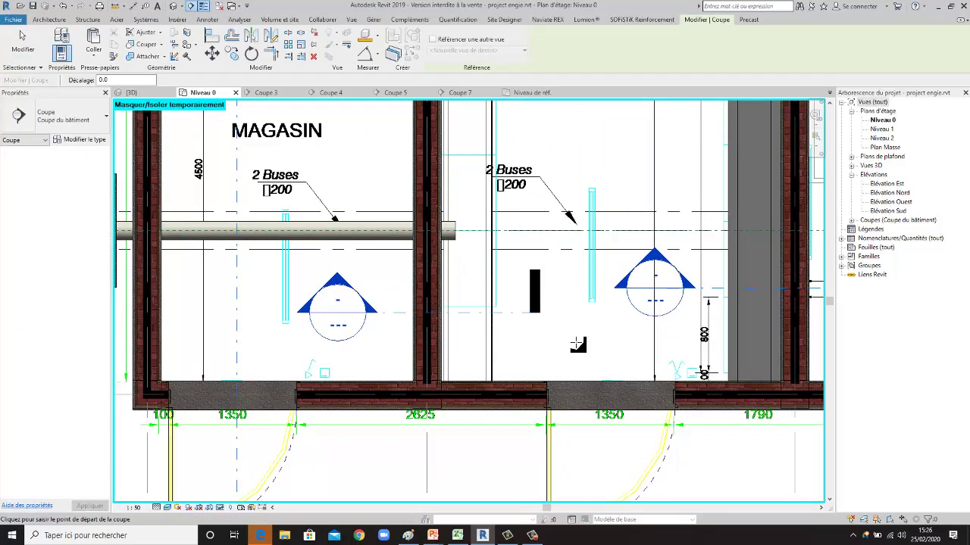
key("Escape")
double_click(337, 307)
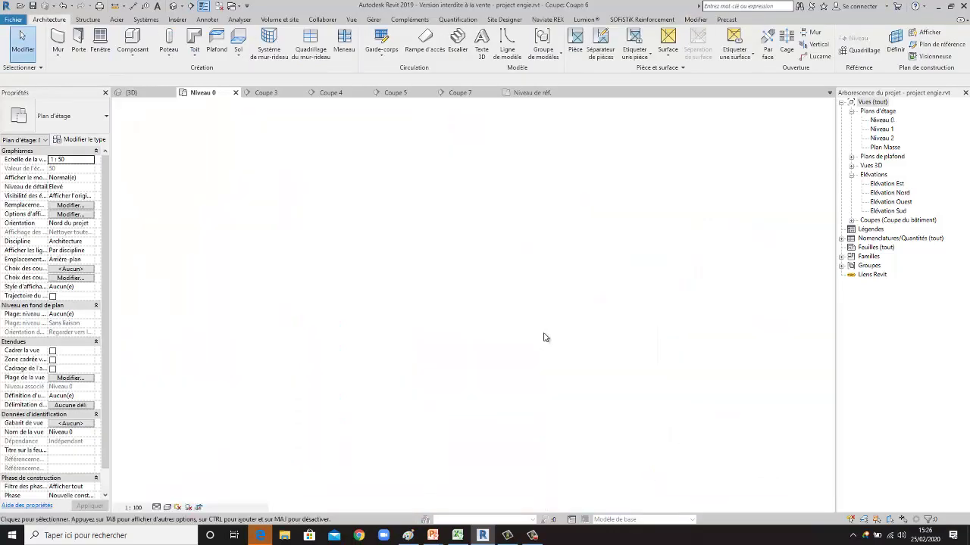
Zoom into Coupe 6 and inspect the trench wall.
scroll(462, 470, "up", 2)
scroll(504, 404, "up", 2)
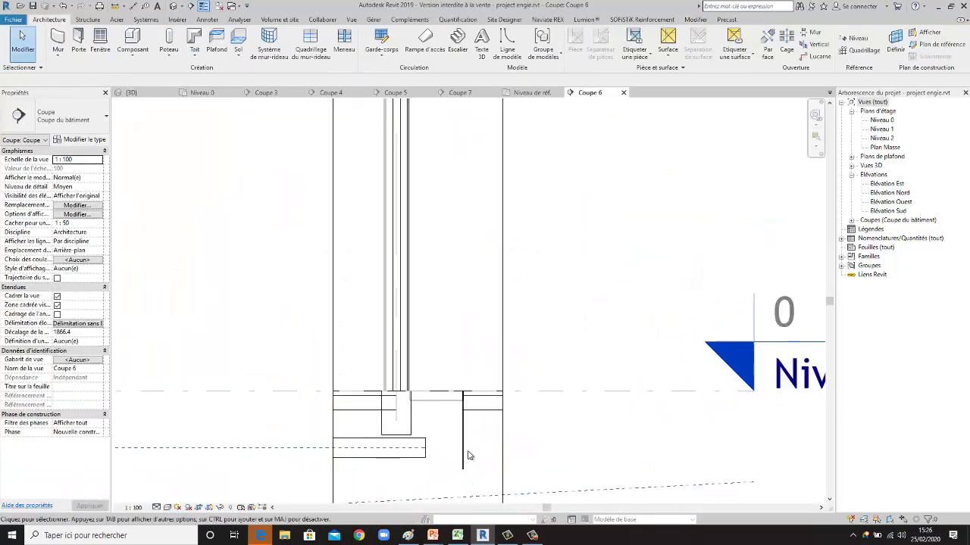
scroll(469, 455, "up", 2)
scroll(442, 413, "up", 1)
scroll(428, 391, "down", 1)
scroll(440, 364, "down", 1)
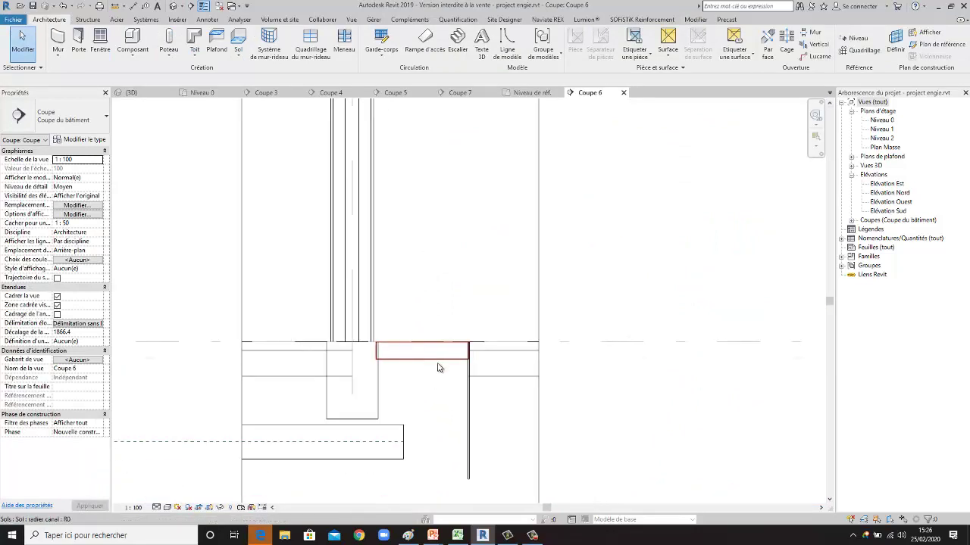
scroll(455, 379, "down", 2)
left_click(456, 424)
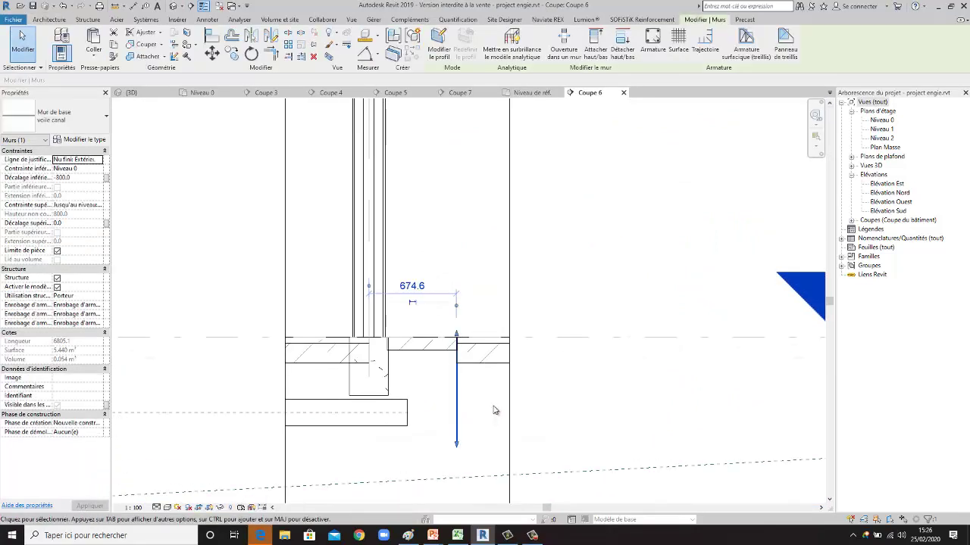
key("Escape")
Inspect the 'radier canal' floor in the section, then return to the Niveau 0 plan.
left_click(428, 354)
scroll(446, 376, "down", 1)
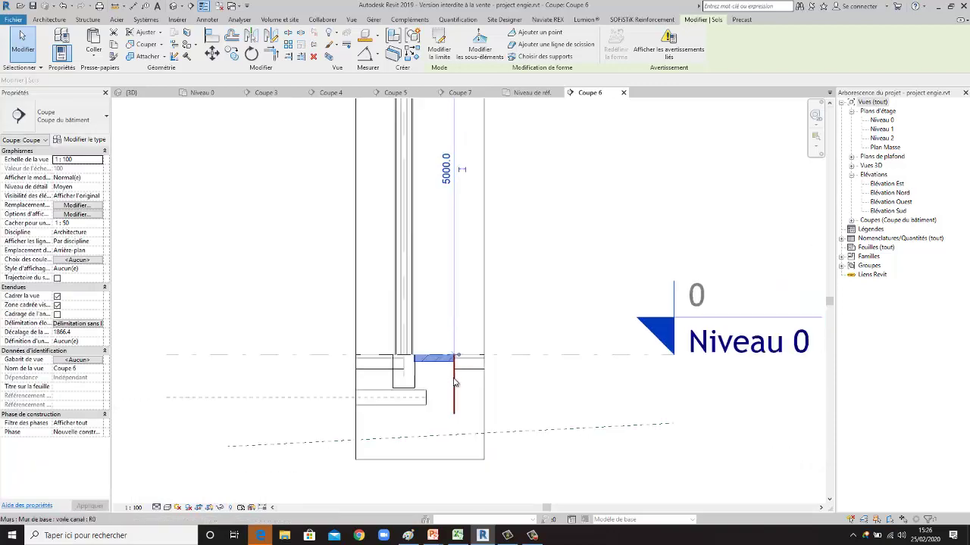
scroll(429, 391, "down", 1)
scroll(499, 302, "down", 1)
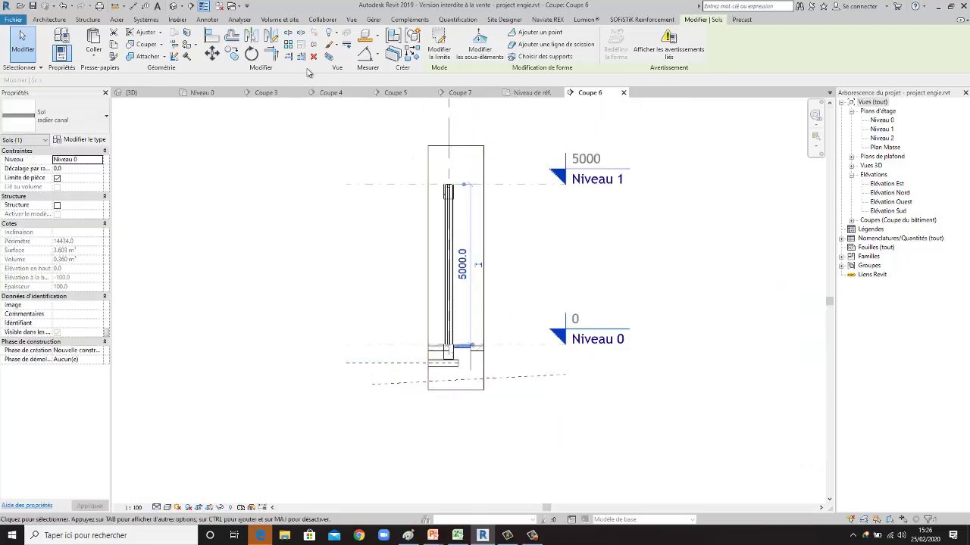
key("Escape")
left_click(206, 95)
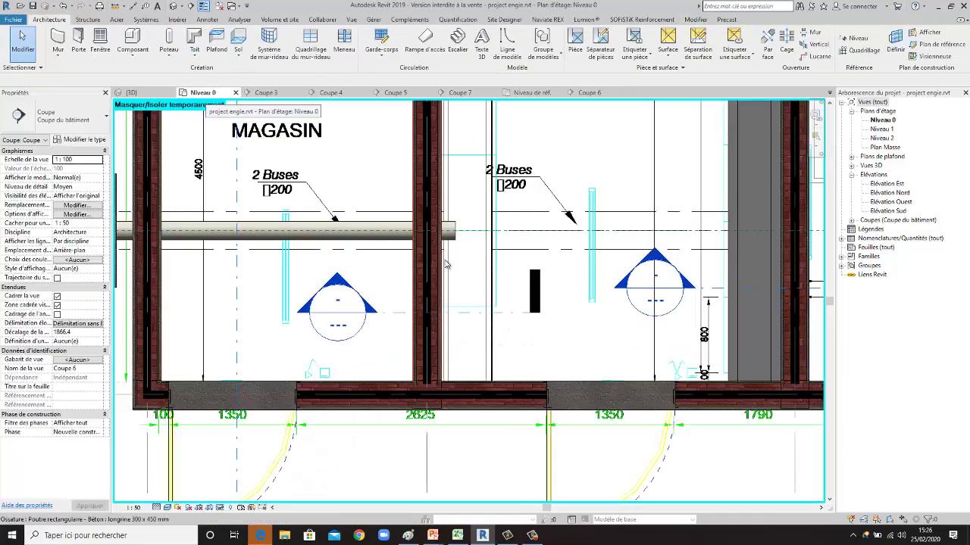
Pull Coupe 6's far clip in to 591.8, nudge its crop boundary left, and open 3D.
scroll(454, 333, "down", 2)
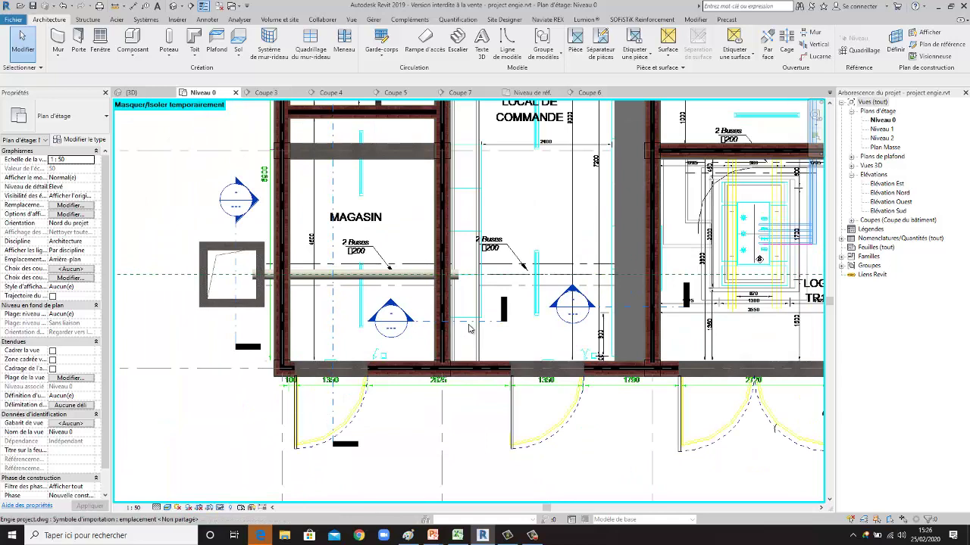
left_click(423, 324)
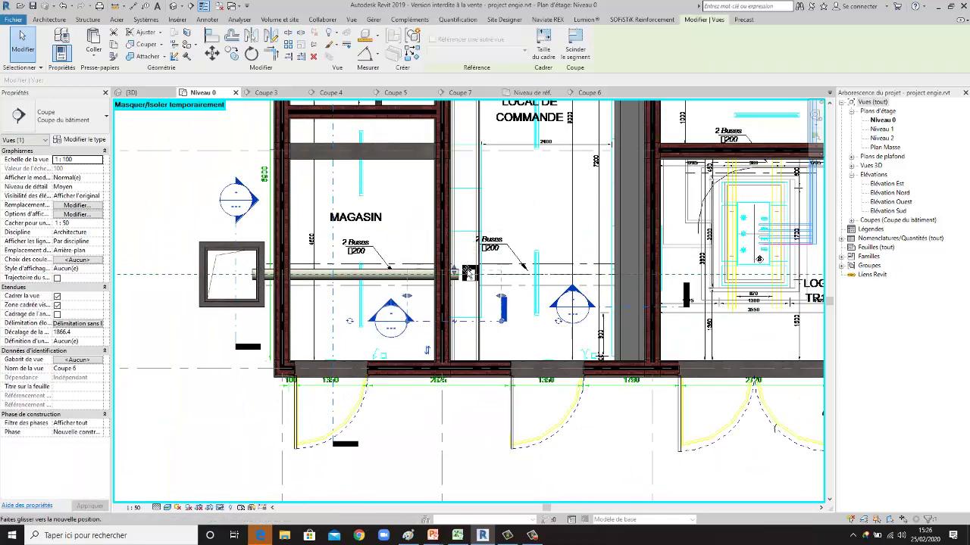
left_click_drag(469, 273, 422, 309)
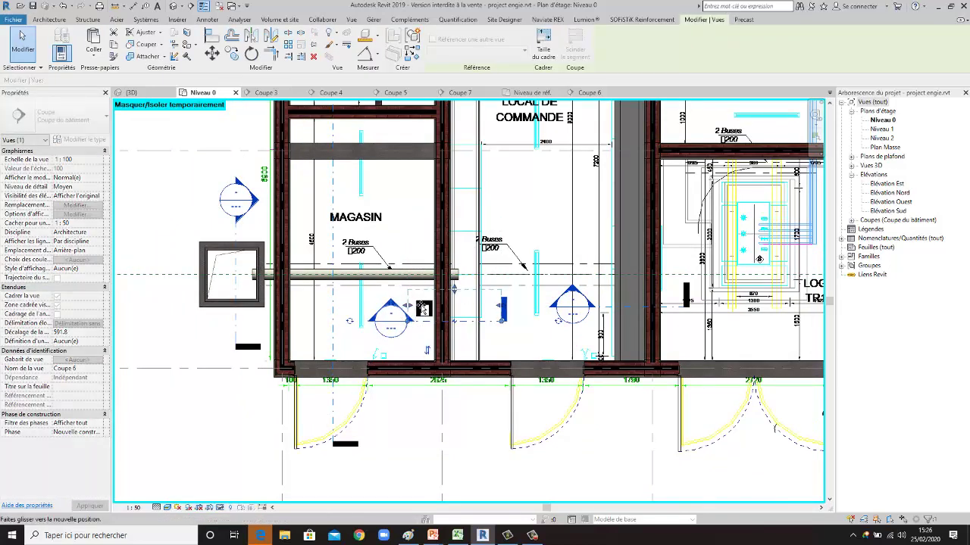
scroll(453, 309, "up", 3)
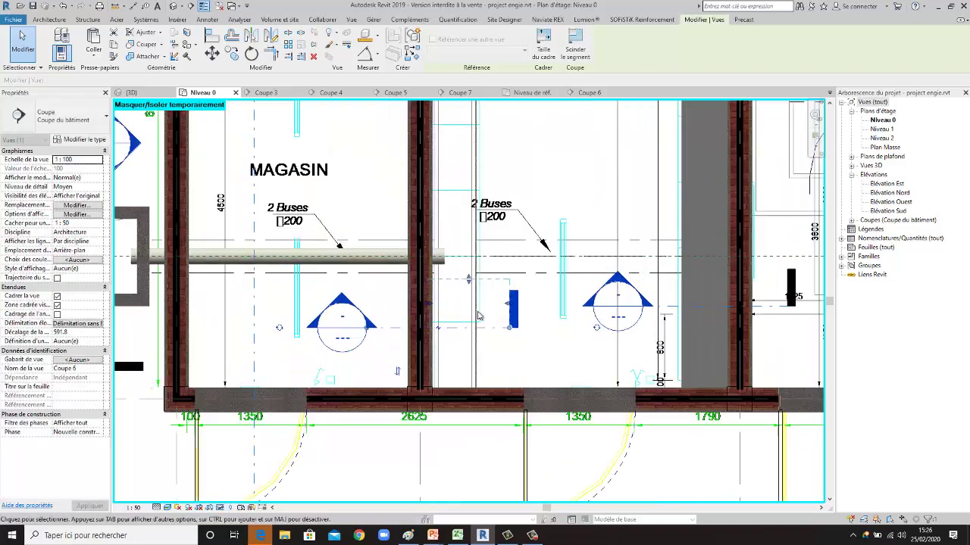
scroll(416, 309, "up", 1)
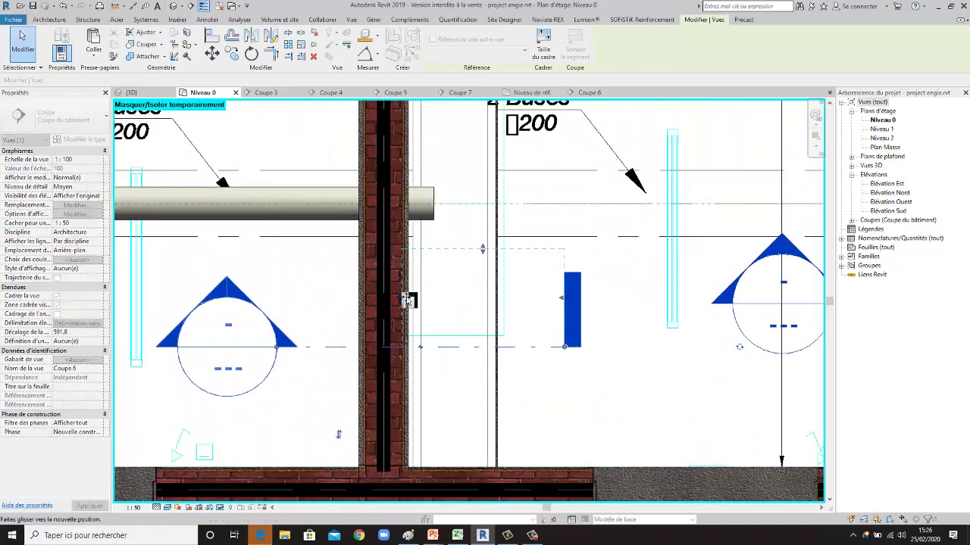
left_click_drag(555, 304, 513, 302)
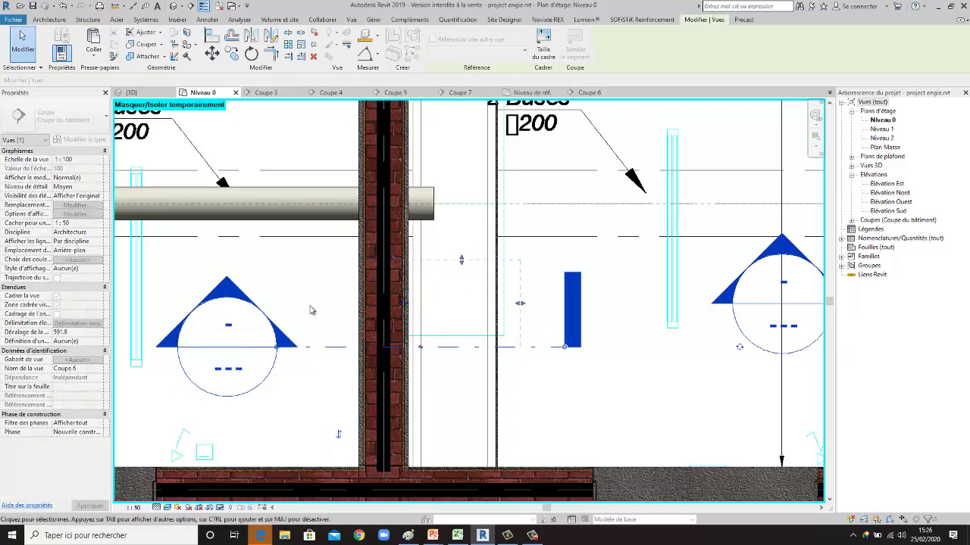
left_click(131, 93)
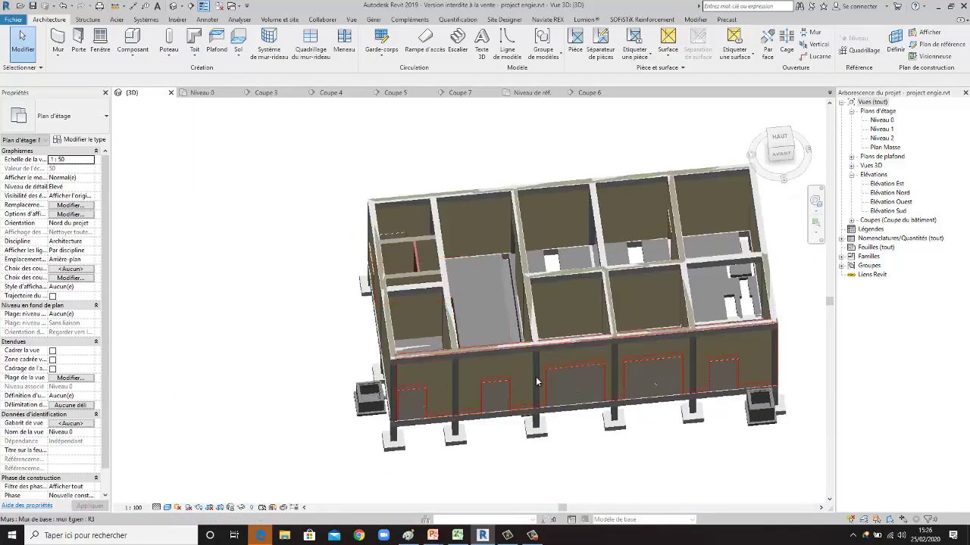
Orbit and zoom the 3D view to a low angle on the trench wall under the slab.
mouse_move(536, 382)
middle_mouse_down("shift")
mouse_move(526, 460)
mouse_move(485, 394)
middle_mouse_up("shift")
scroll(449, 340, "up", 5)
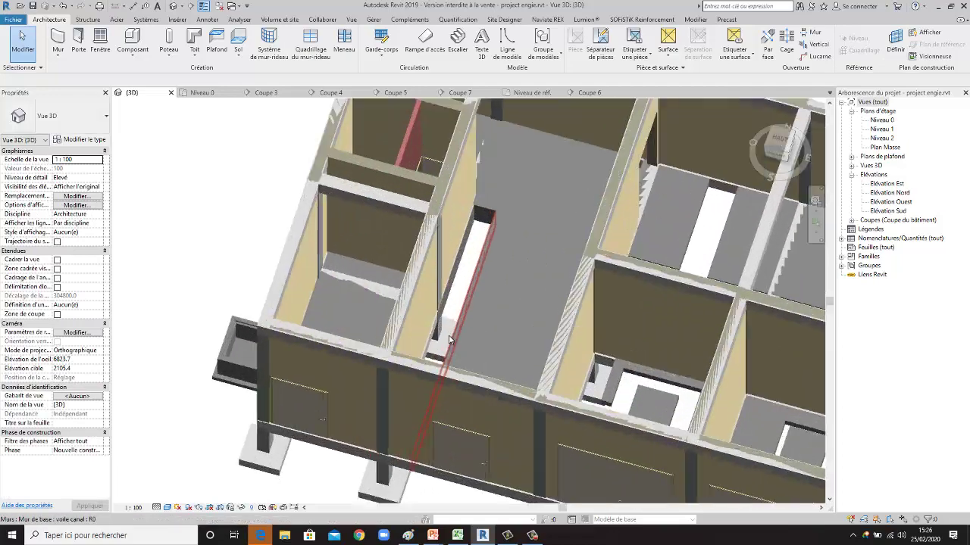
mouse_move(450, 341)
middle_mouse_down("shift")
mouse_move(471, 321)
mouse_move(429, 271)
mouse_move(467, 265)
mouse_move(472, 403)
mouse_move(474, 223)
mouse_move(493, 218)
mouse_move(526, 331)
mouse_move(541, 156)
mouse_move(470, 453)
mouse_move(443, 506)
mouse_move(455, 339)
mouse_move(443, 193)
mouse_move(429, 159)
mouse_move(459, 392)
mouse_move(460, 375)
mouse_move(493, 352)
mouse_move(440, 447)
mouse_move(388, 419)
middle_mouse_up("shift")
scroll(443, 506, "down", 4)
scroll(458, 393, "up", 2)
scroll(459, 393, "up", 2)
scroll(469, 387, "up", 2)
scroll(503, 380, "up", 2)
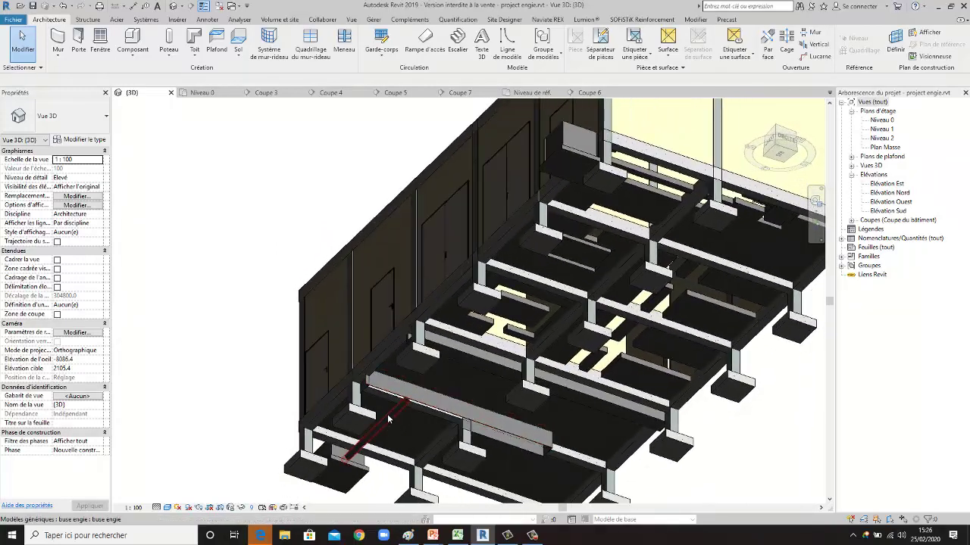
scroll(449, 434, "up", 2)
scroll(495, 402, "up", 2)
middle_click_drag(541, 387, 517, 426, "shift")
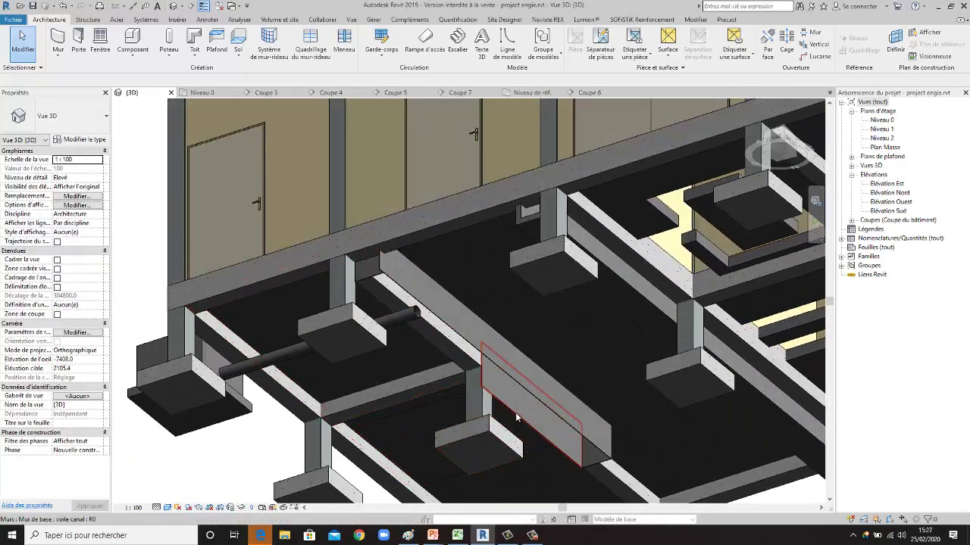
Drag the 'voile canal' wall end longer as a trial, undo it, and reselect the wall.
left_click(508, 402)
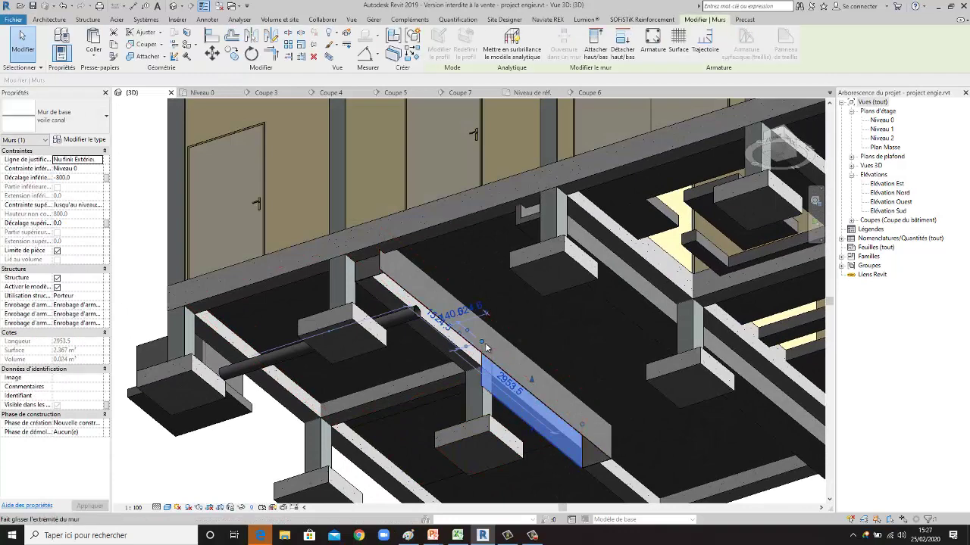
left_click_drag(480, 342, 394, 306)
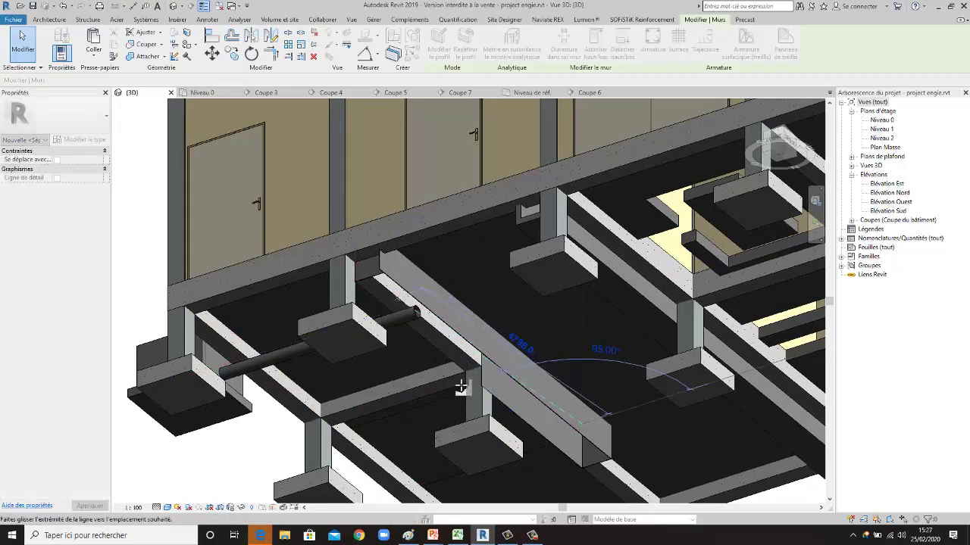
left_click_drag(575, 457, 577, 459)
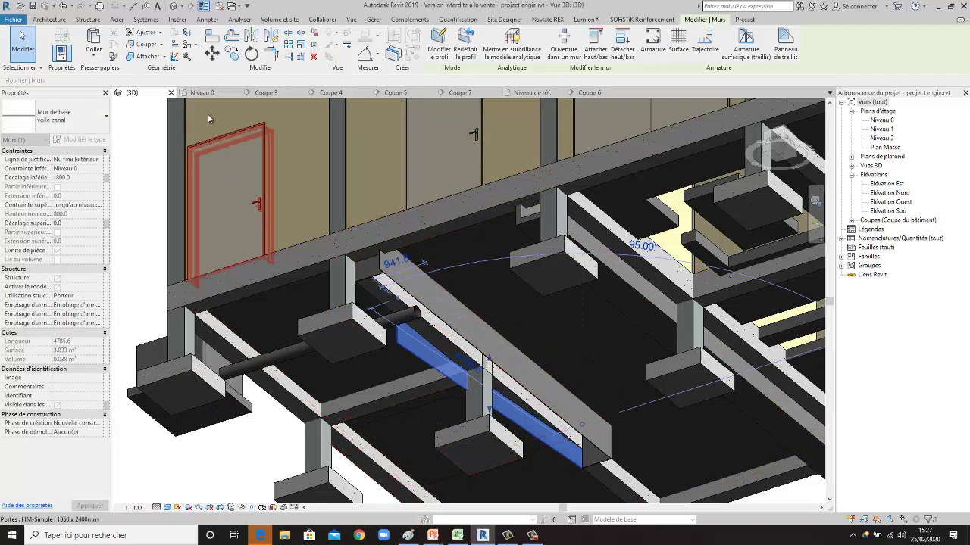
left_click(67, 6)
left_click(563, 466)
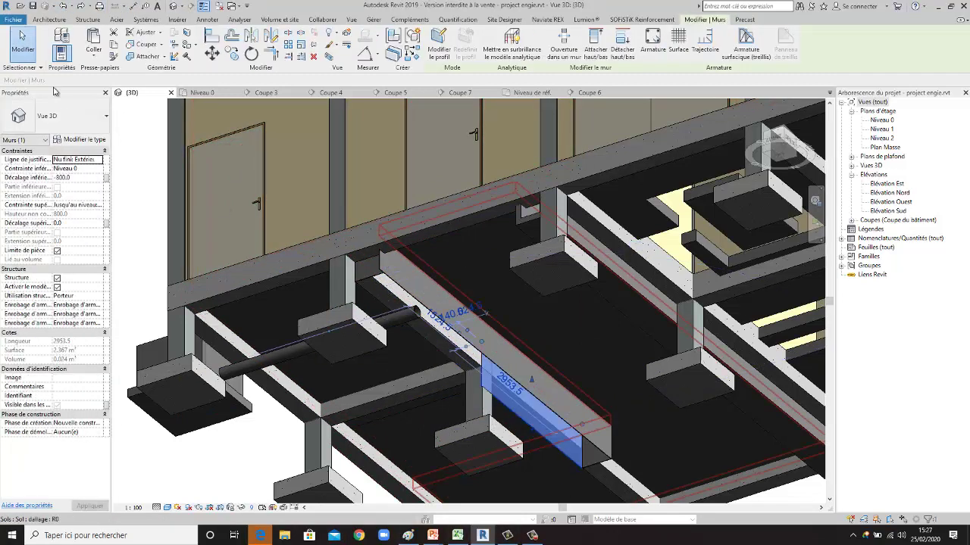
key("ctrl+Tab")
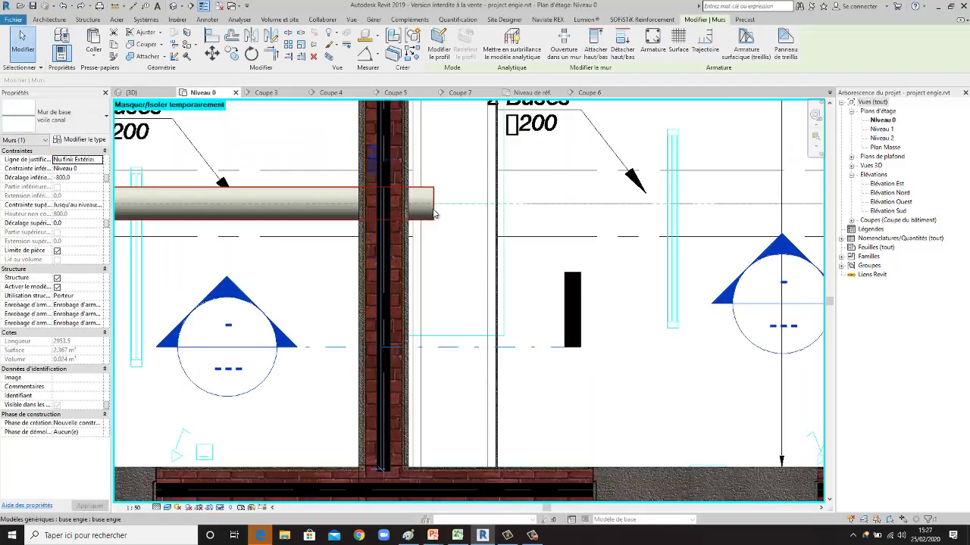
scroll(419, 271, "down", 2)
scroll(419, 271, "down", 2)
scroll(419, 271, "down", 1)
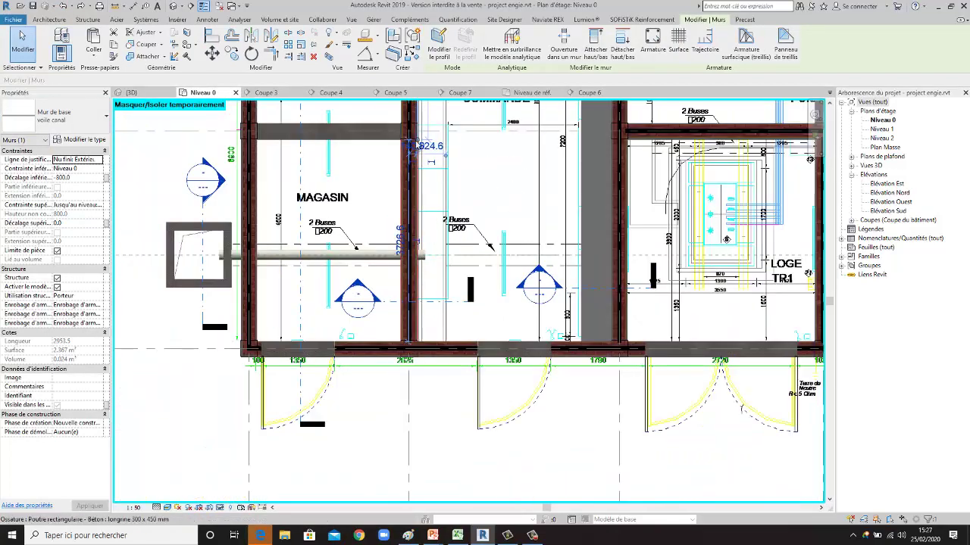
scroll(421, 265, "up", 2)
scroll(435, 227, "down", 2)
scroll(435, 222, "down", 1)
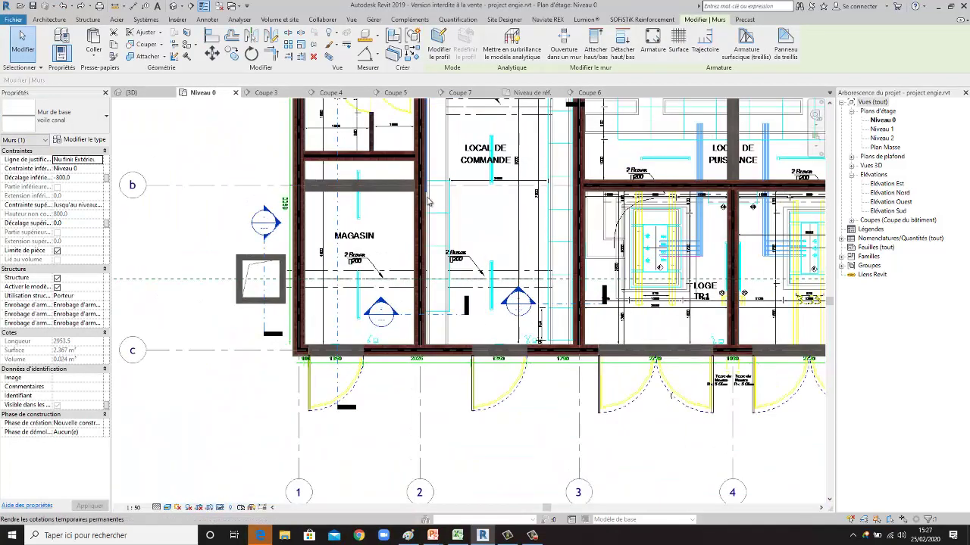
scroll(429, 210, "up", 2)
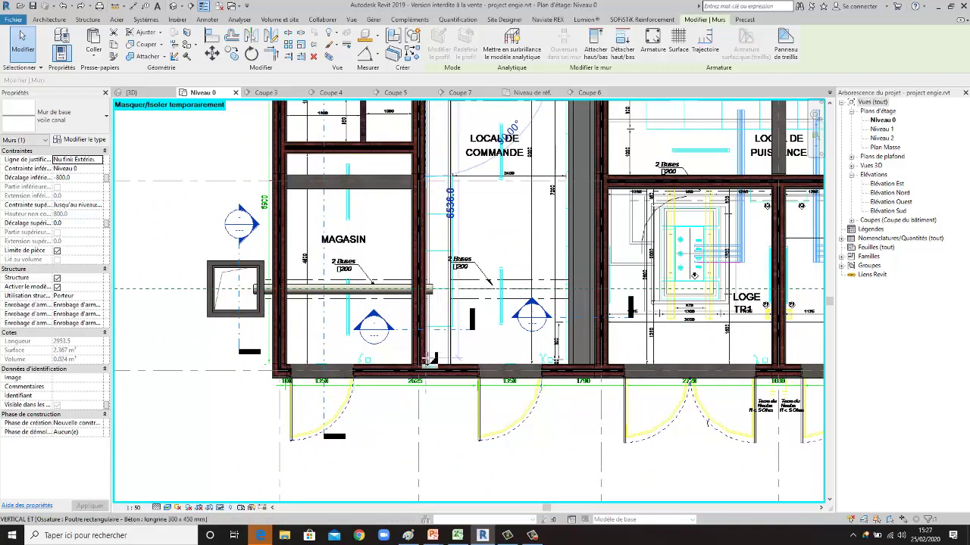
left_click(459, 356)
left_click(467, 478)
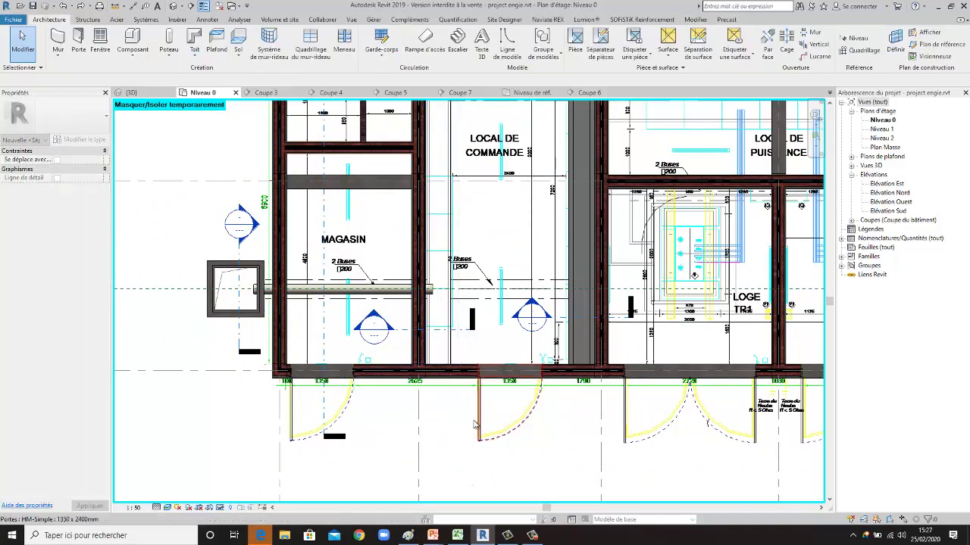
scroll(447, 440, "down", 3)
left_click(414, 225)
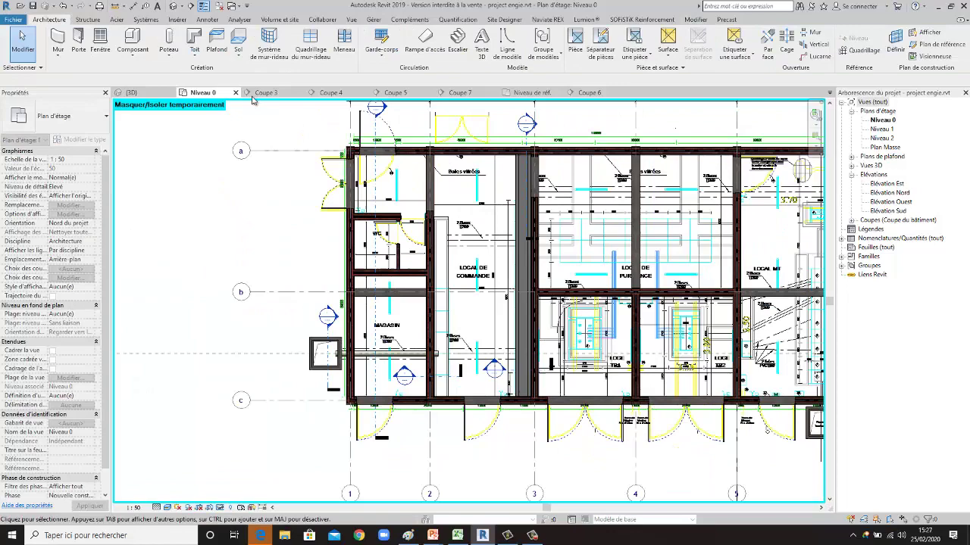
Switch to the 3D view and zoom in on the trench wall beside the beam.
left_click(130, 92)
mouse_move(485, 293)
middle_mouse_down("shift")
mouse_move(475, 319)
mouse_move(550, 344)
middle_mouse_up("shift")
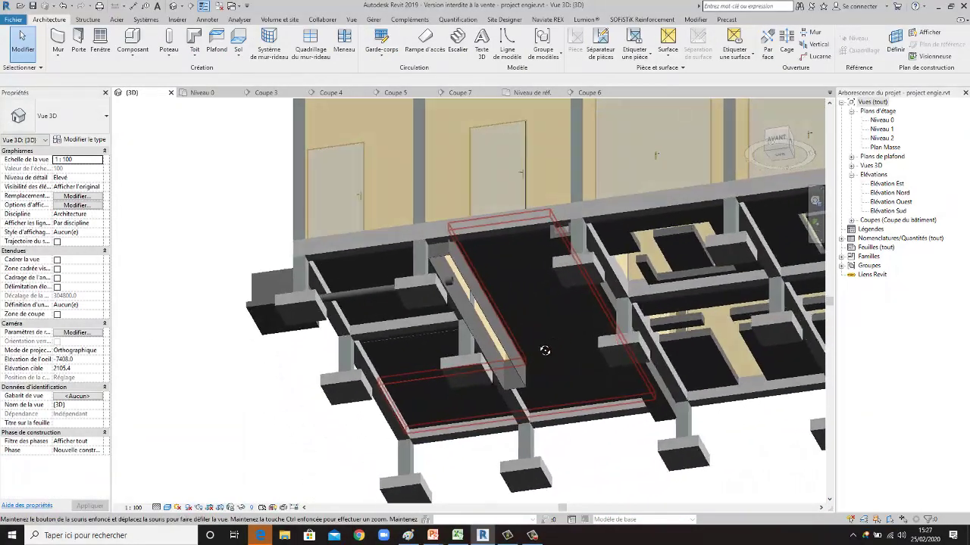
mouse_move(325, 117)
middle_mouse_down("shift")
mouse_move(478, 319)
mouse_move(505, 434)
mouse_move(418, 317)
middle_mouse_up("shift")
scroll(418, 316, "up", 2)
scroll(421, 311, "up", 3)
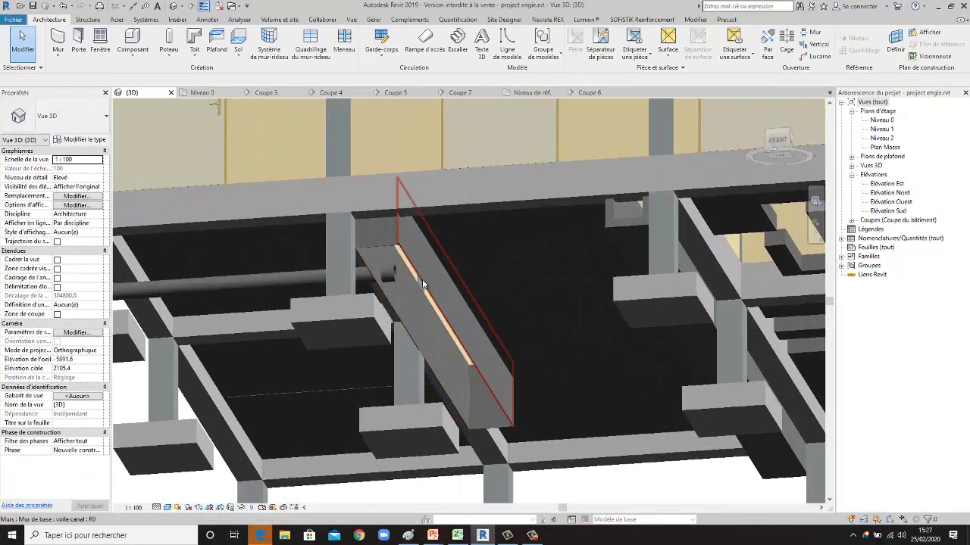
scroll(428, 296, "up", 2)
scroll(434, 281, "up", 2)
scroll(409, 265, "up", 2)
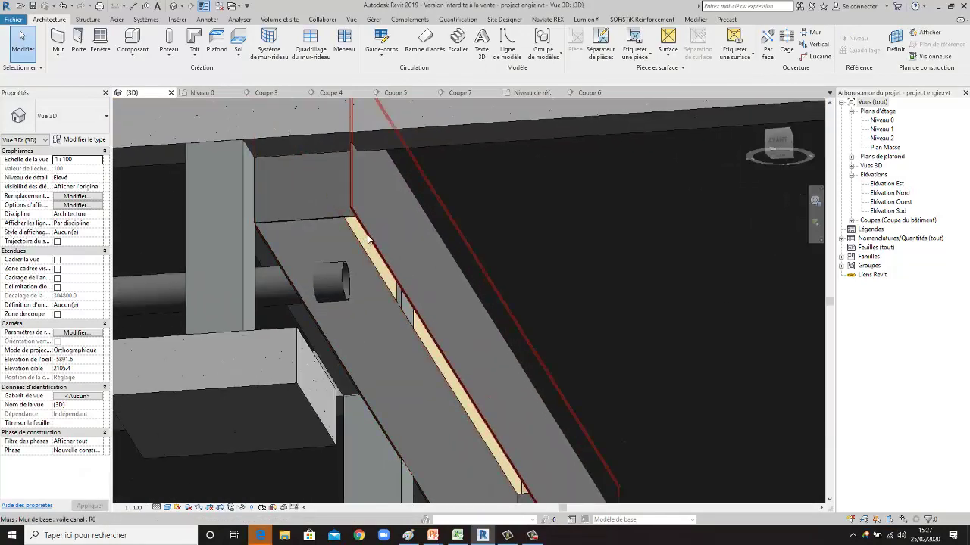
left_click(401, 256)
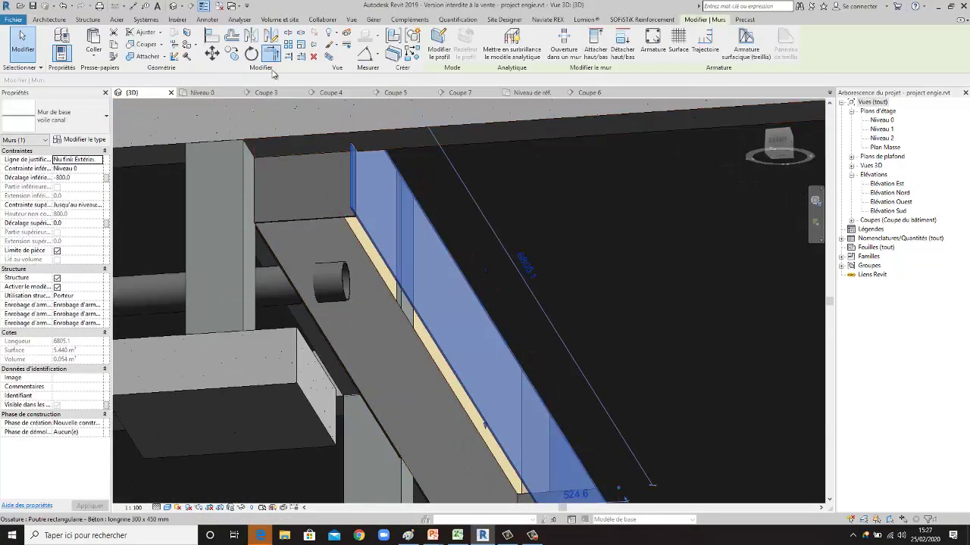
Use Trim/Extend to extend the trench wall to the neighbouring element.
key("Escape")
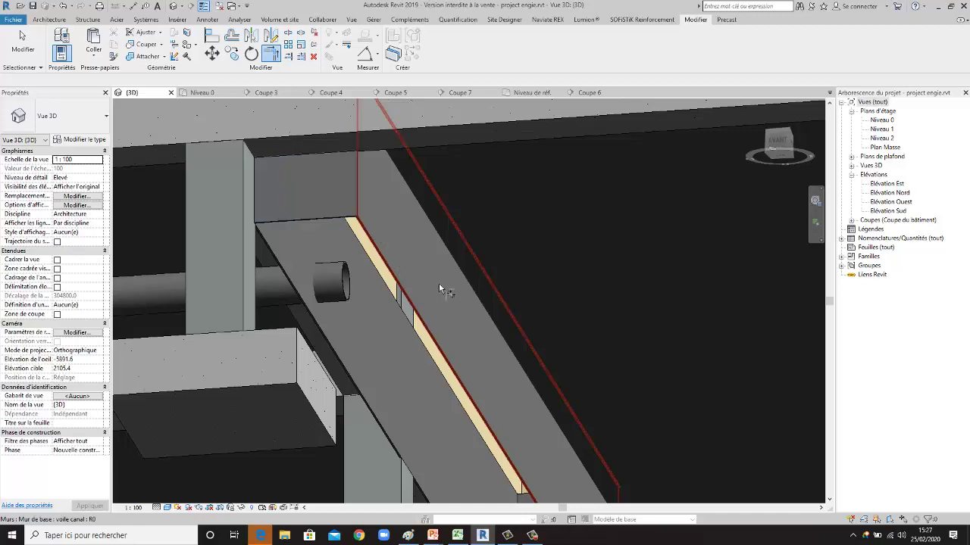
scroll(441, 276, "down", 5)
mouse_move(448, 281)
middle_mouse_down("shift")
mouse_move(563, 301)
mouse_move(599, 249)
middle_mouse_up("shift")
scroll(644, 199, "up", 3)
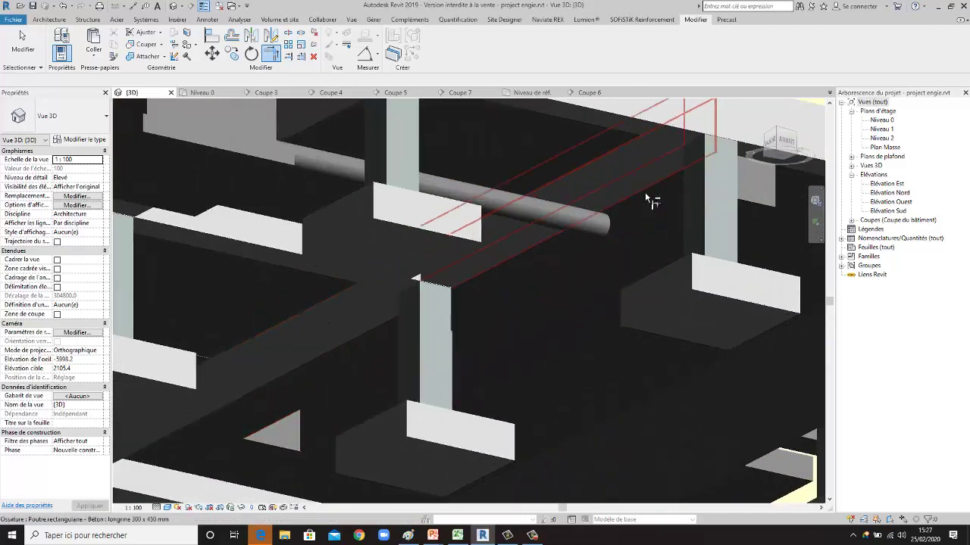
left_click(334, 380)
left_click(767, 210)
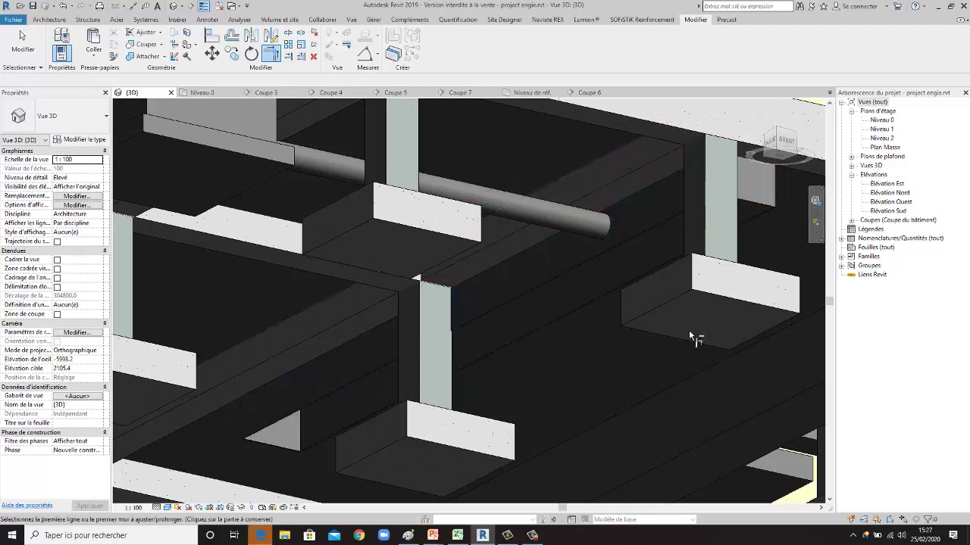
mouse_move(688, 331)
middle_mouse_down("shift")
mouse_move(510, 293)
mouse_move(529, 358)
mouse_move(461, 340)
mouse_move(448, 353)
mouse_move(532, 453)
mouse_move(589, 443)
mouse_move(358, 199)
mouse_move(227, 101)
middle_mouse_up("shift")
On the Niveau 0 plan, restore all temporarily hidden elements and open the Sol floor options.
left_click(202, 92)
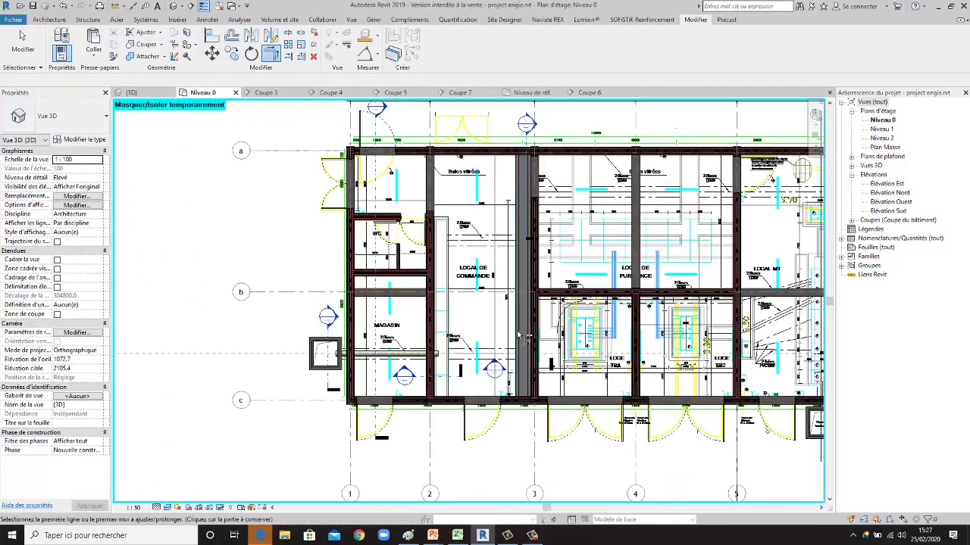
scroll(430, 351, "up", 2)
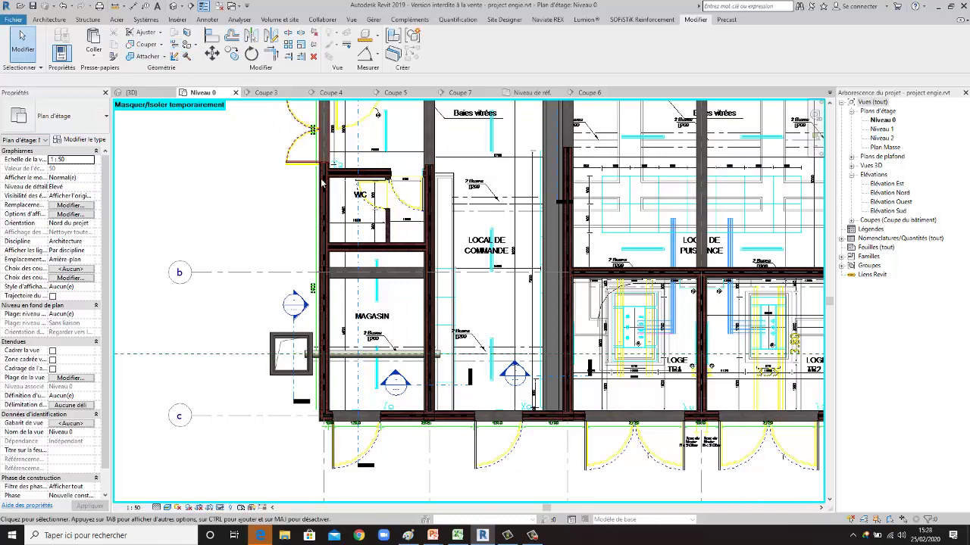
left_click(220, 507)
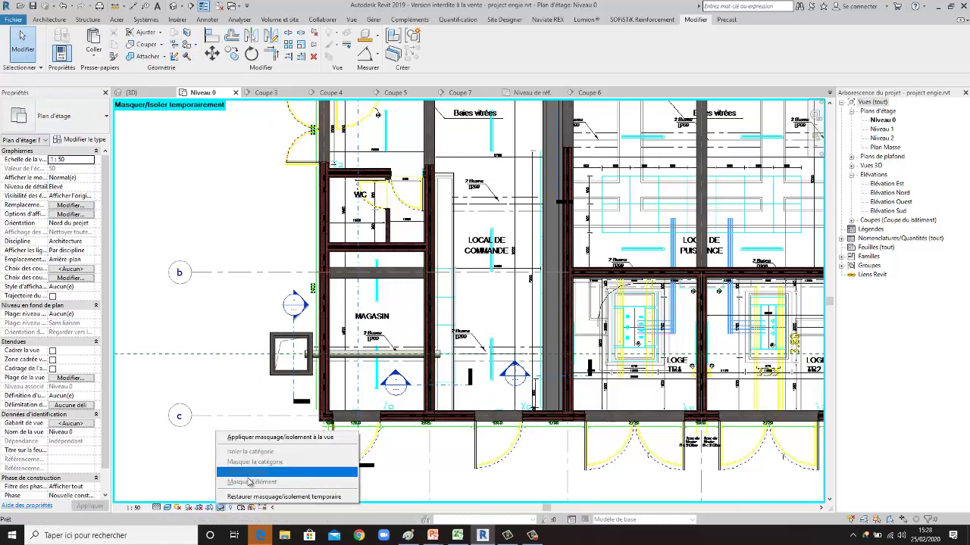
left_click(254, 497)
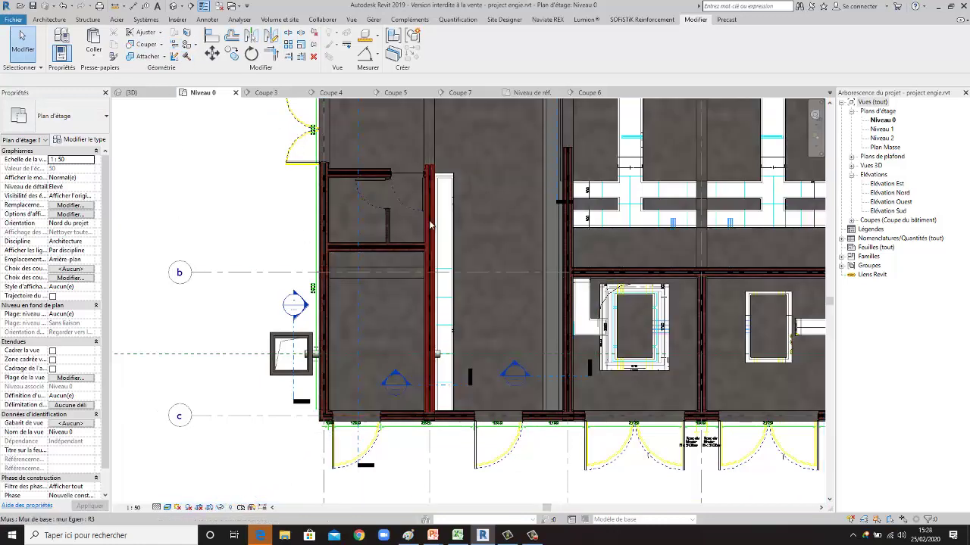
left_click(49, 21)
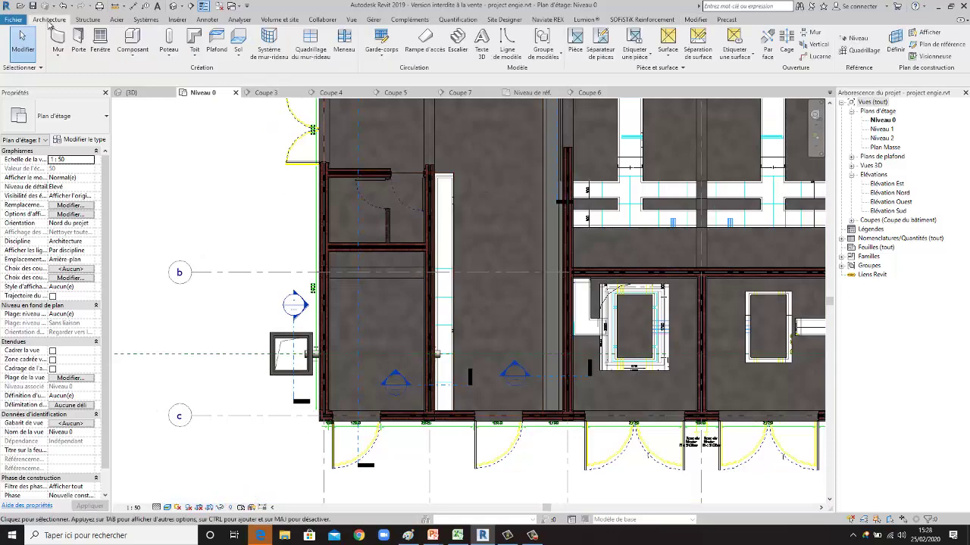
left_click(235, 57)
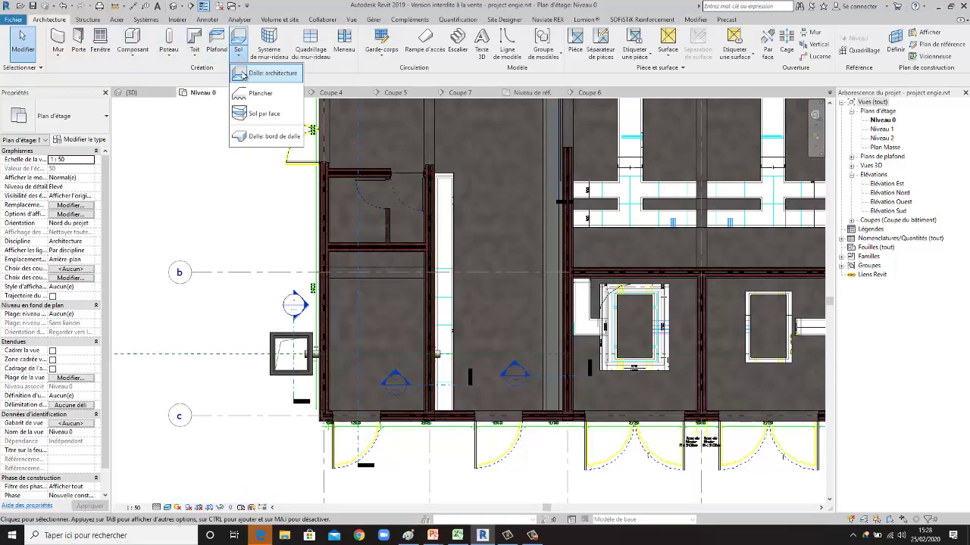
Start an architectural 'radier canal' floor at -800 offset and zoom to the trench strip.
left_click(262, 82)
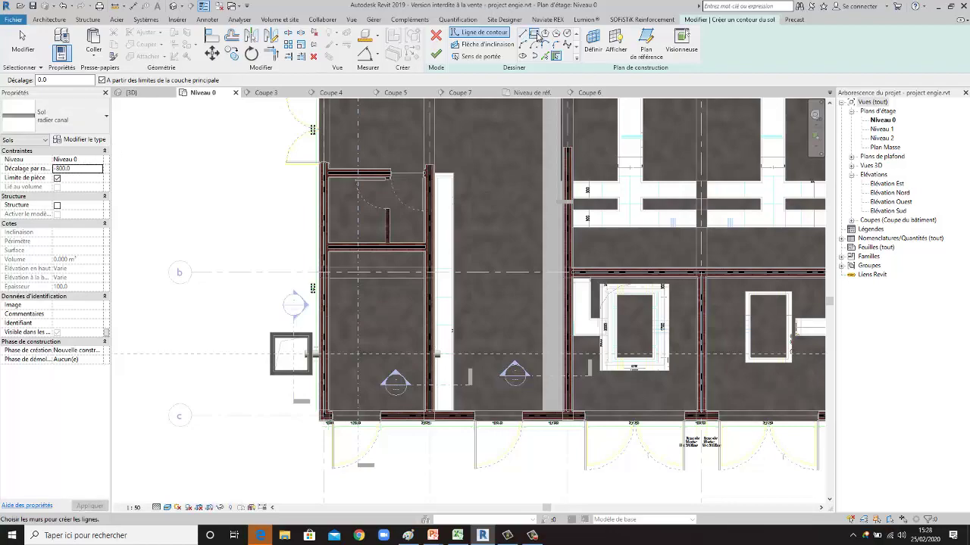
scroll(439, 170, "up", 2)
scroll(436, 169, "up", 2)
scroll(424, 163, "up", 2)
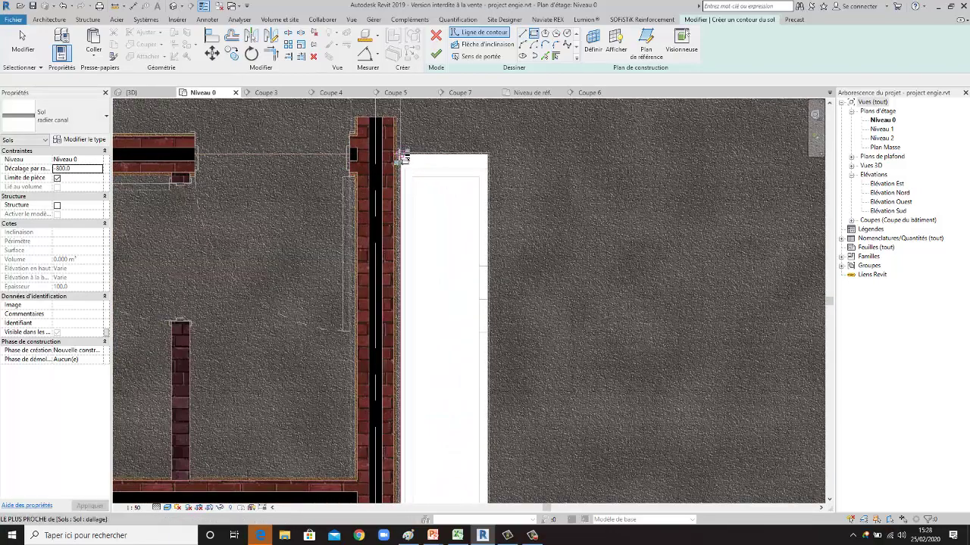
scroll(402, 158, "up", 2)
scroll(399, 156, "up", 1)
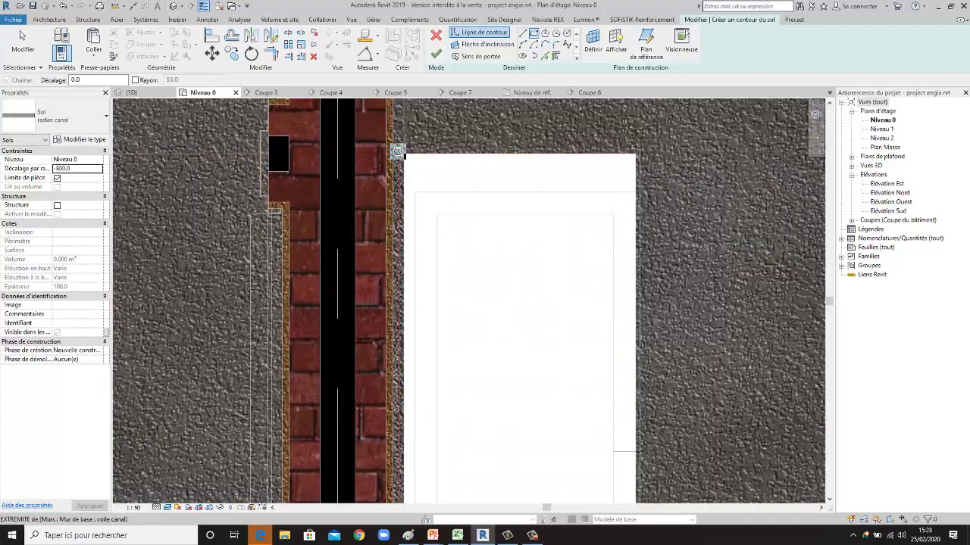
scroll(397, 151, "down", 2)
scroll(409, 197, "down", 2)
scroll(416, 318, "down", 1)
scroll(422, 461, "down", 1)
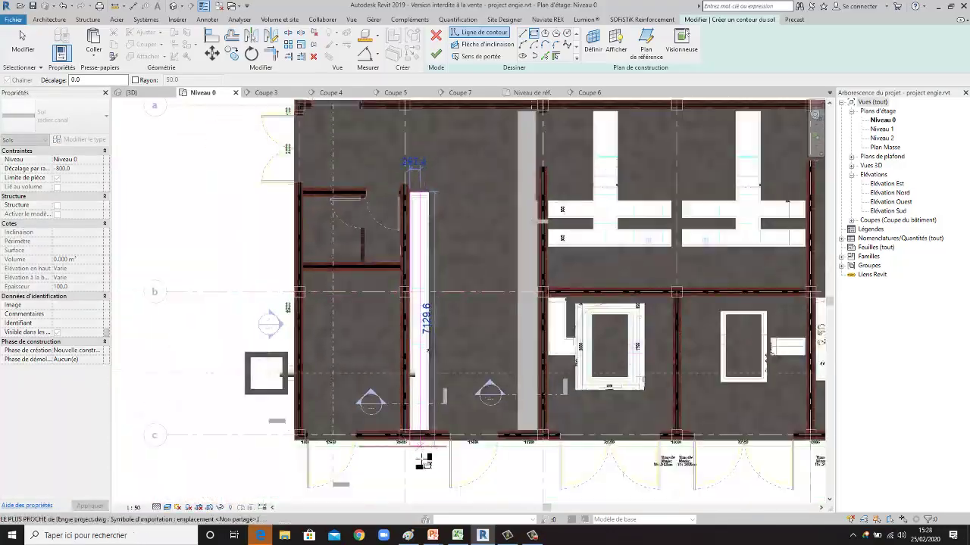
scroll(425, 454, "up", 2)
scroll(435, 409, "up", 2)
scroll(445, 394, "up", 2)
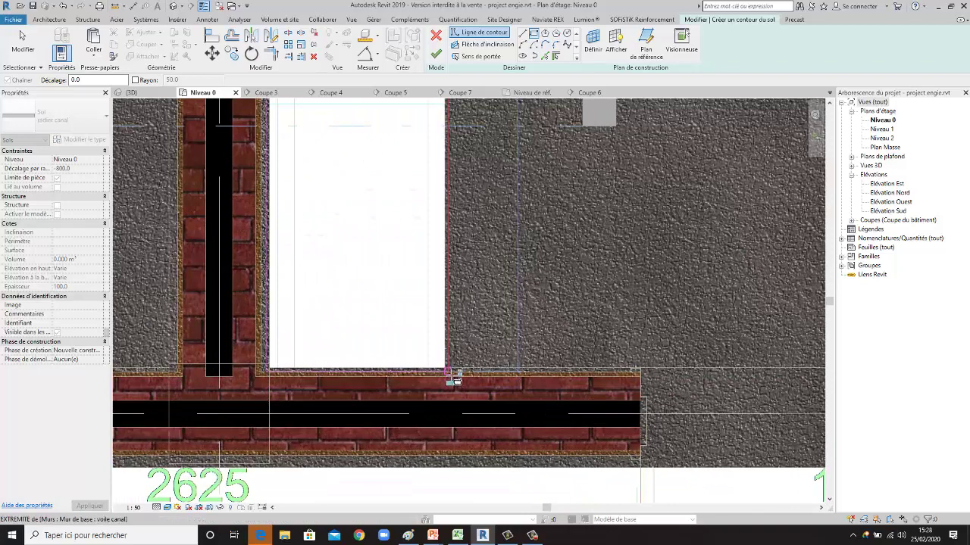
Add the trench bottom edge to the outline, finish the floor, and answer the wall-attach prompt.
left_click(453, 379)
left_click(436, 54)
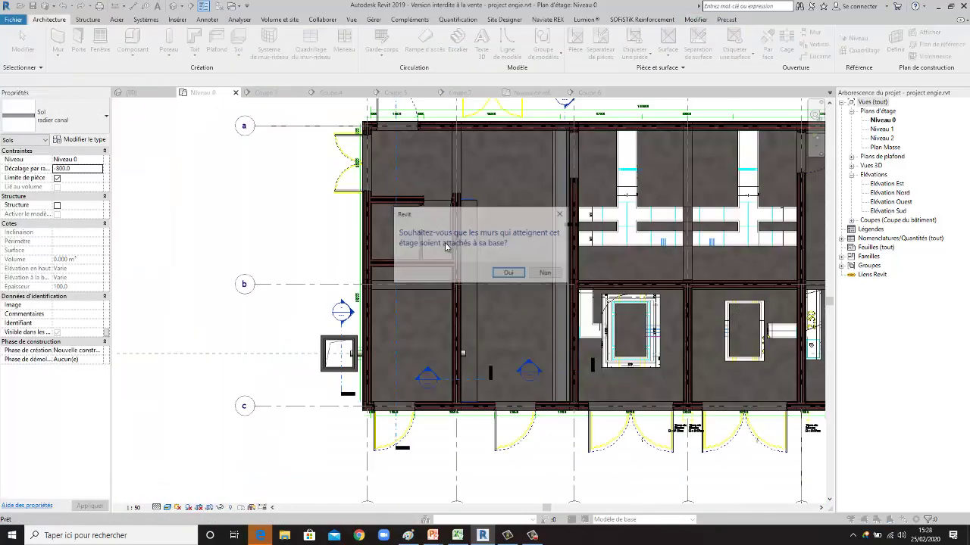
left_click(547, 275)
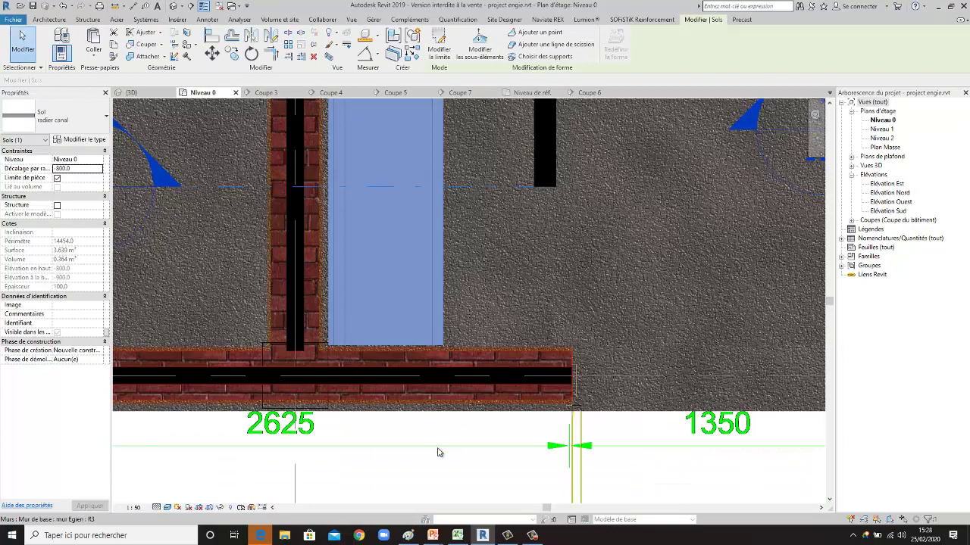
left_click(438, 452)
scroll(455, 450, "down", 2)
scroll(454, 396, "down", 2)
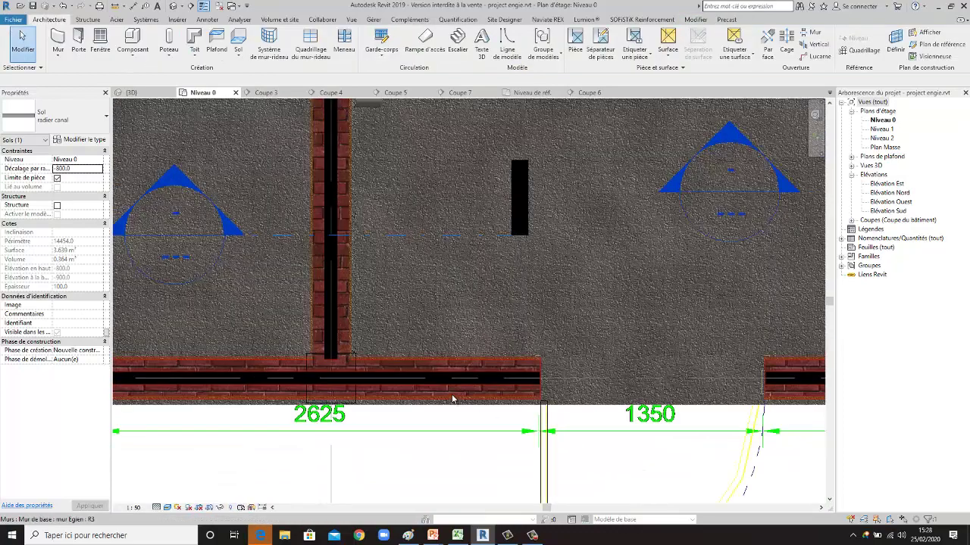
scroll(470, 363, "down", 2)
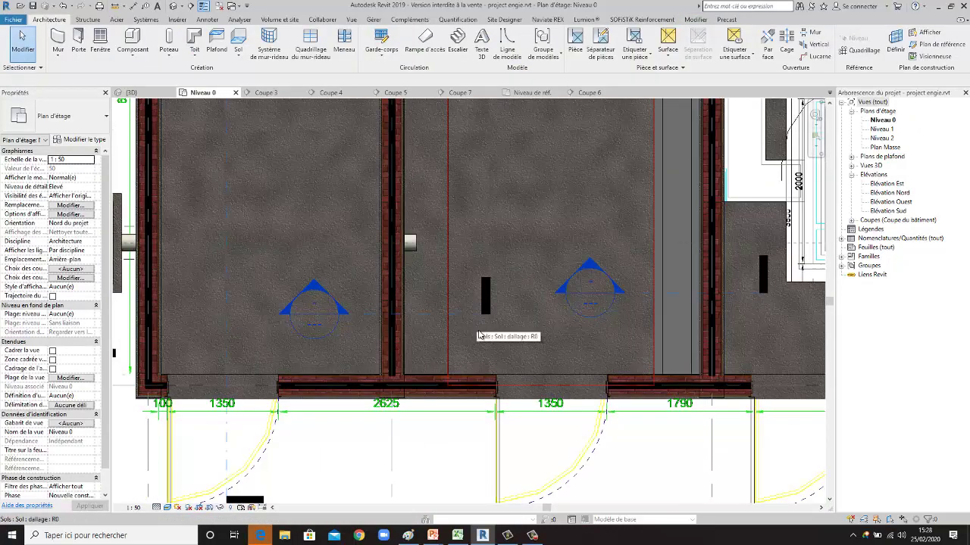
scroll(478, 334, "down", 1)
scroll(477, 333, "down", 1)
scroll(475, 333, "down", 1)
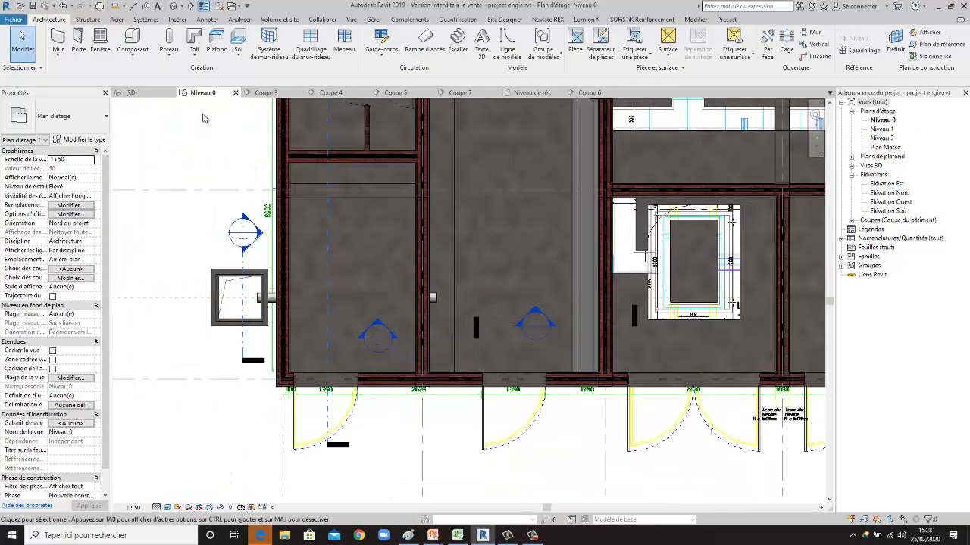
left_click(131, 92)
scroll(374, 244, "down", 2)
scroll(372, 246, "down", 1)
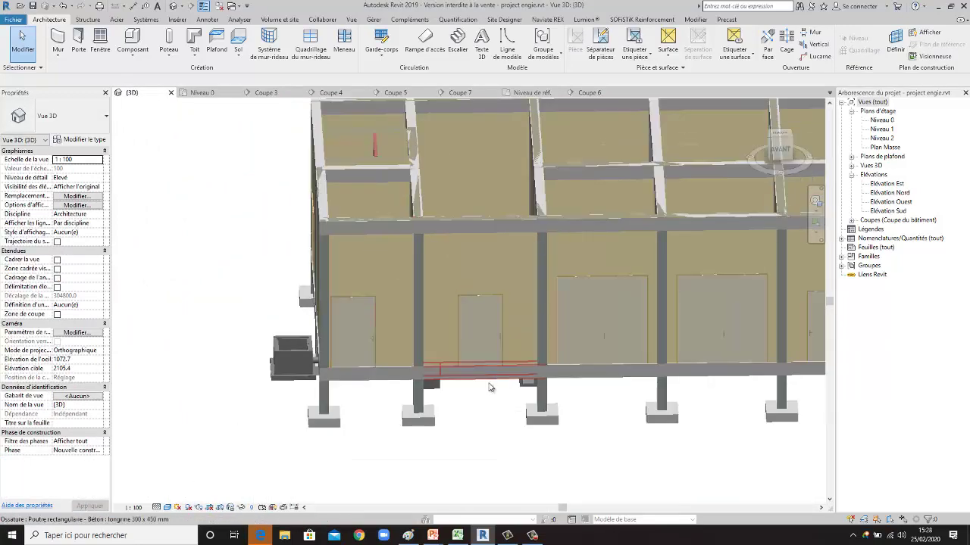
mouse_move(489, 387)
middle_mouse_down("shift")
mouse_move(303, 172)
mouse_move(493, 336)
middle_mouse_up("shift")
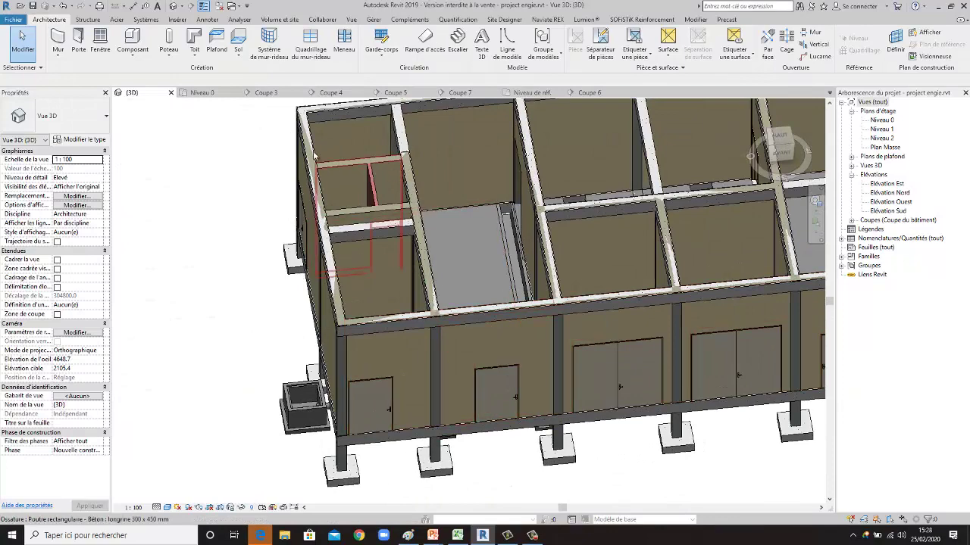
left_click(202, 92)
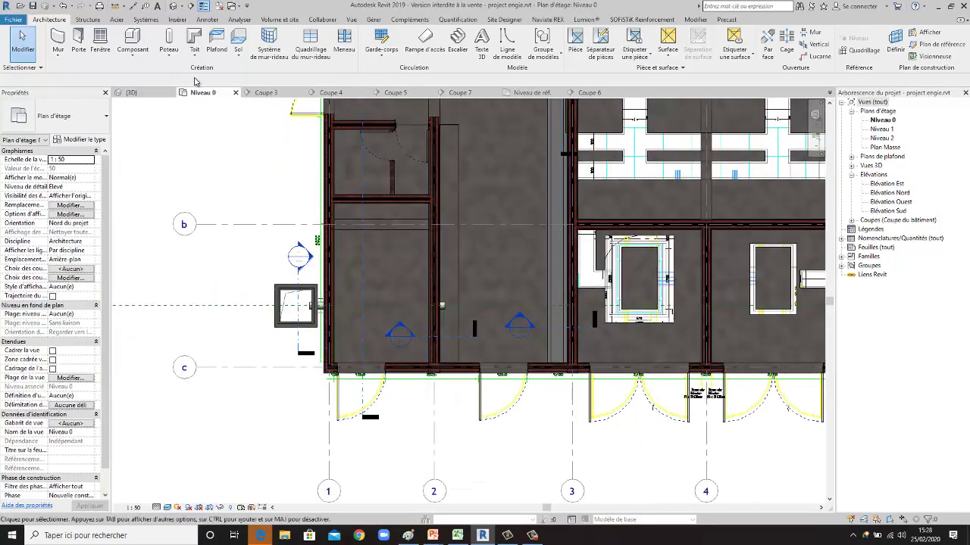
Draw section Coupe 8 across the trench, flip it to look left, shorten its far clip, and open it.
left_click(192, 7)
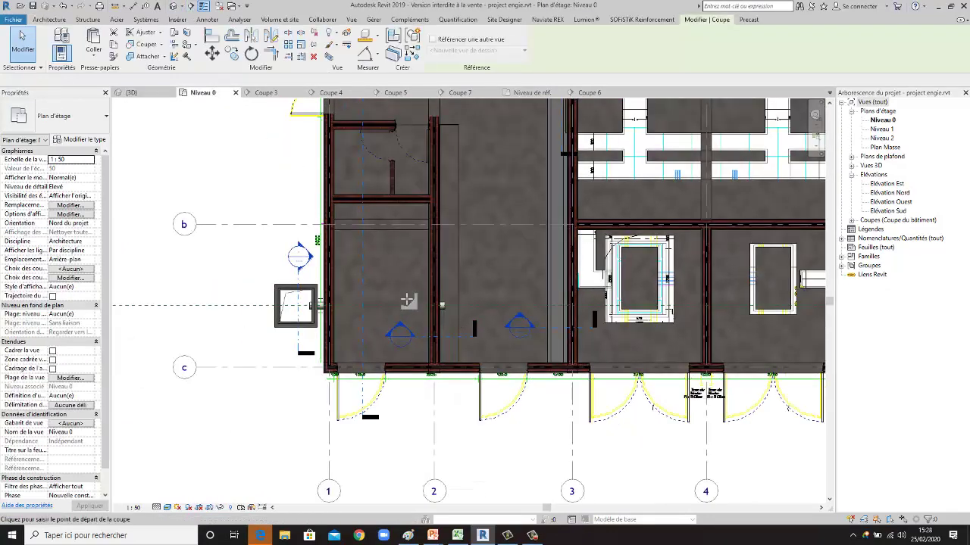
left_click(450, 261)
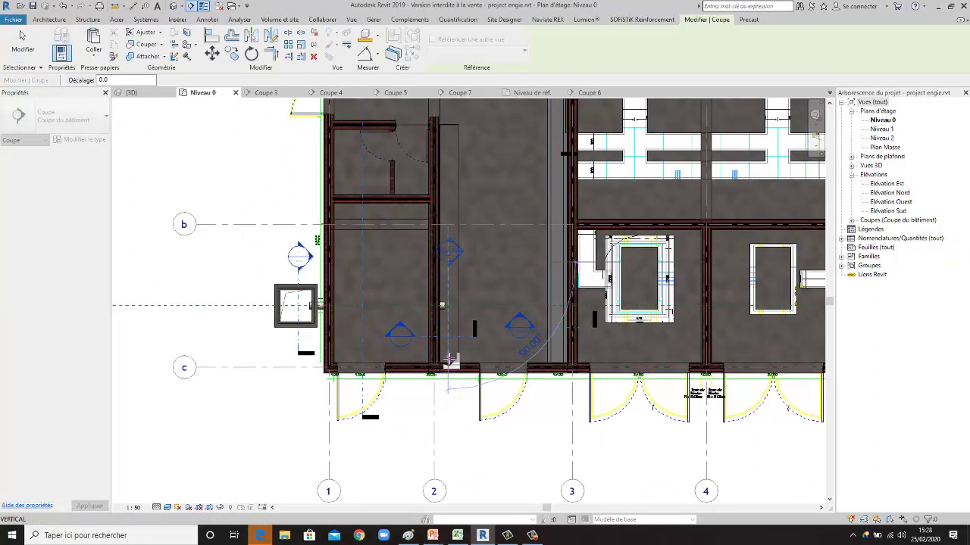
left_click(454, 397)
key("Escape")
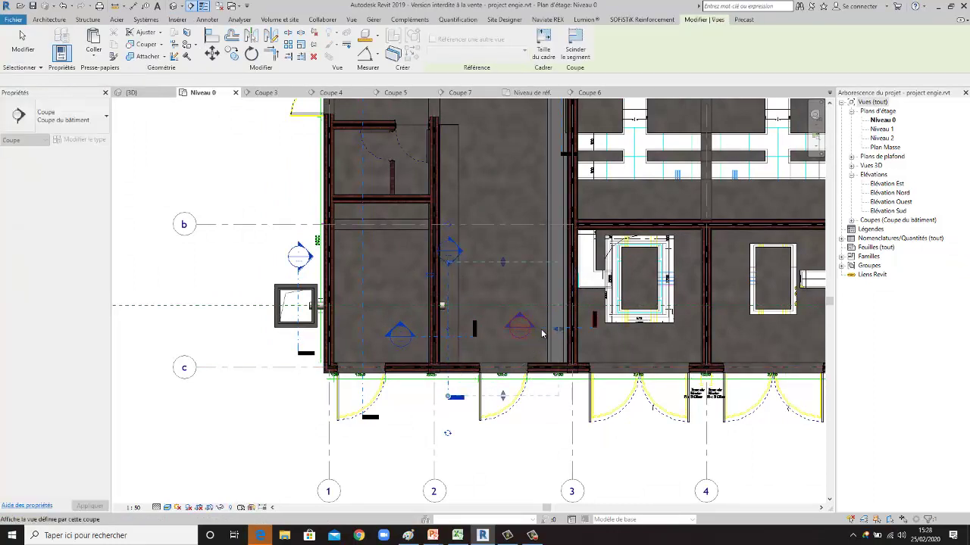
left_click(434, 278)
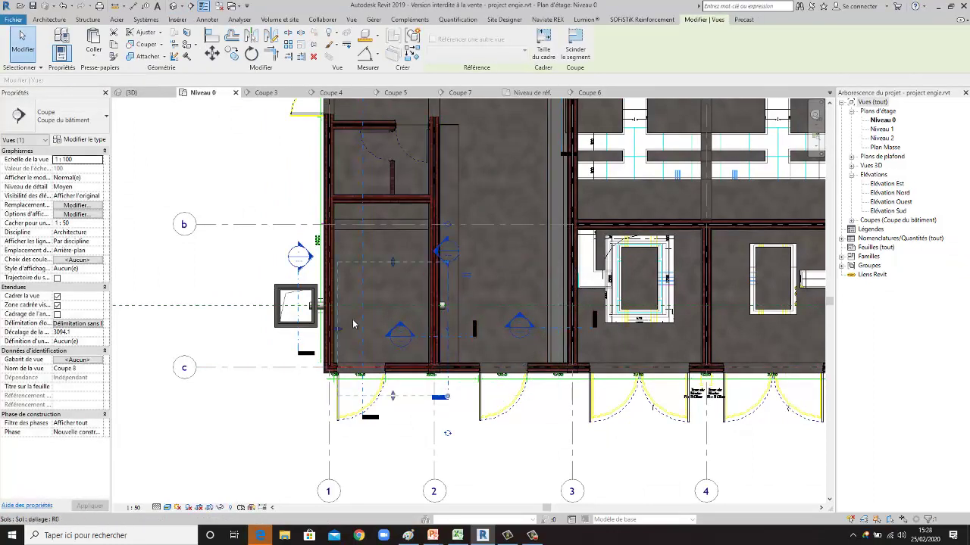
left_click_drag(342, 325, 391, 330)
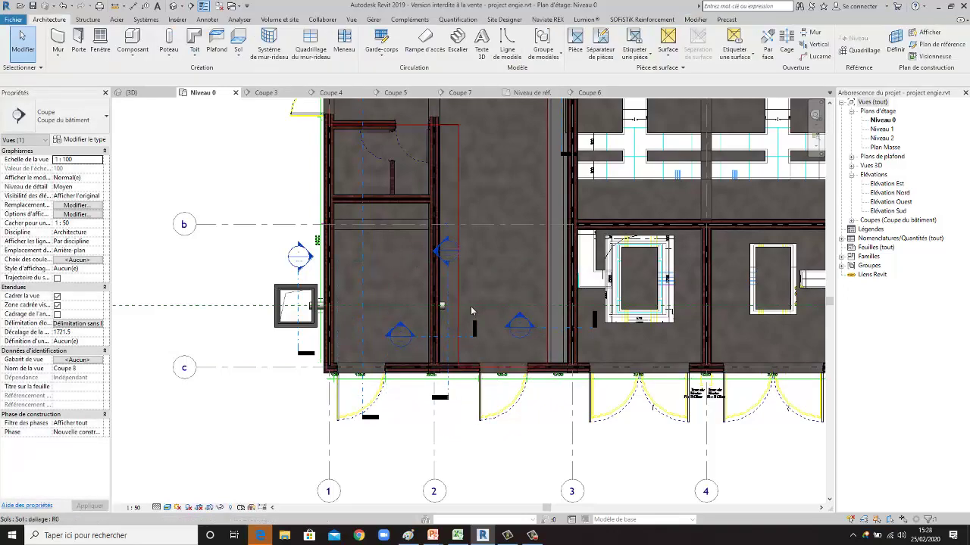
double_click(444, 257)
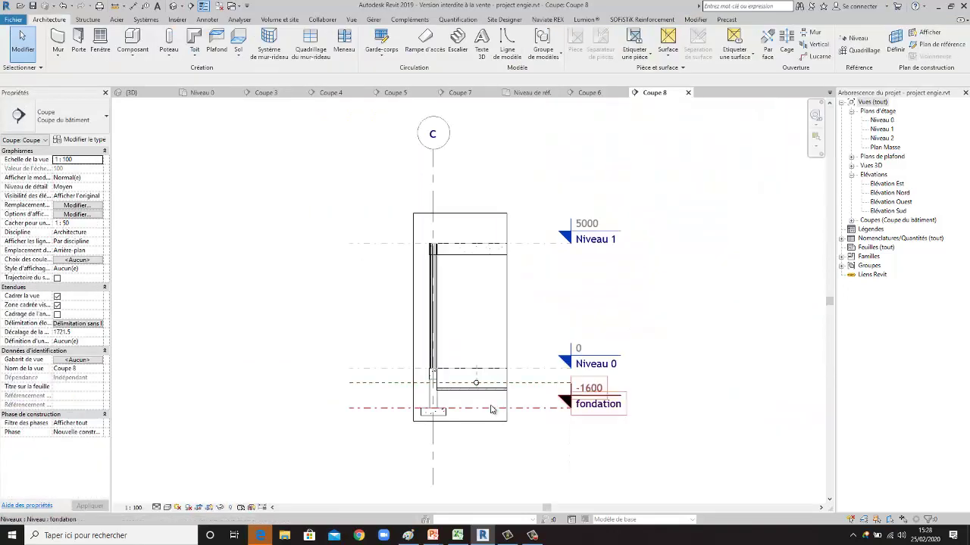
Edit the 'voile canal' wall profile, picking the pipe circle to cut a circular opening.
scroll(490, 410, "up", 3)
scroll(496, 379, "up", 3)
left_click(518, 331)
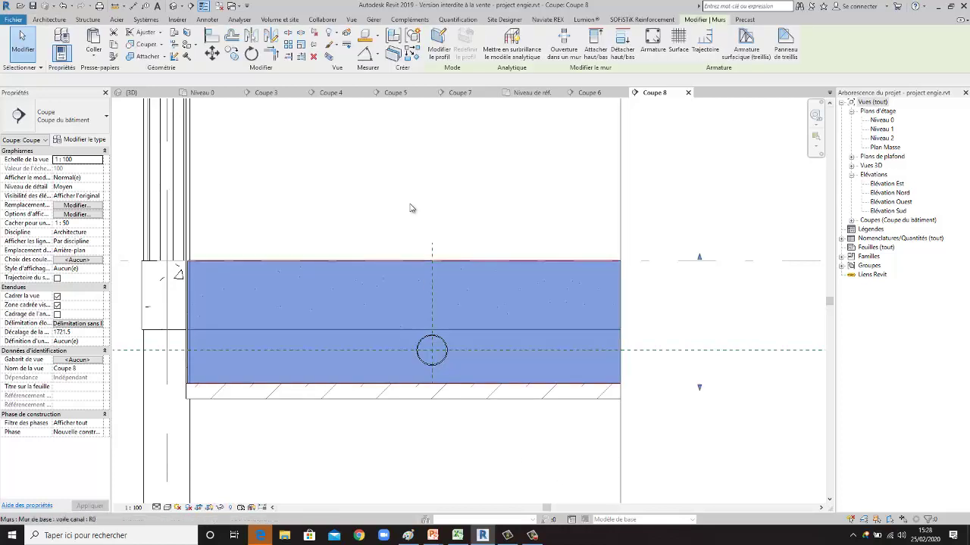
left_click(439, 44)
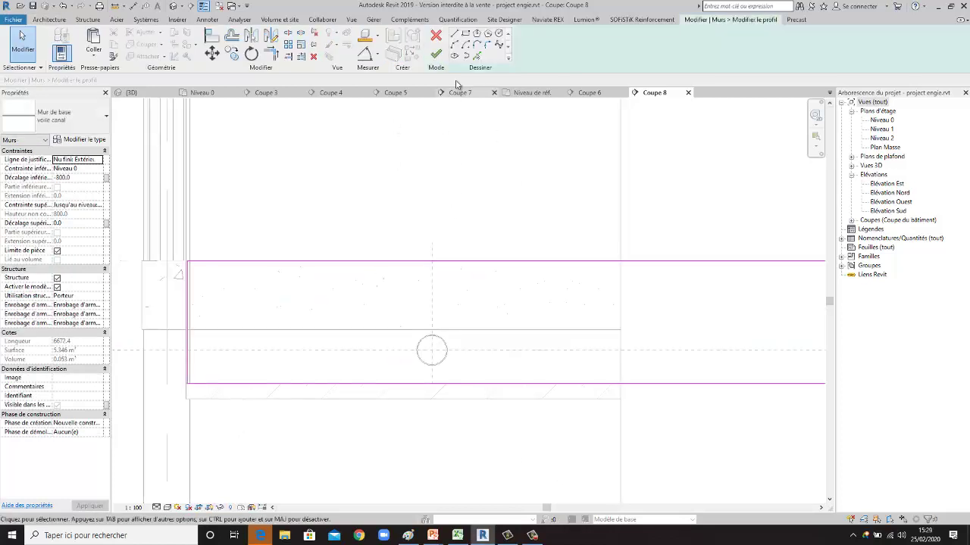
left_click(476, 57)
scroll(426, 329, "up", 2)
scroll(428, 327, "up", 1)
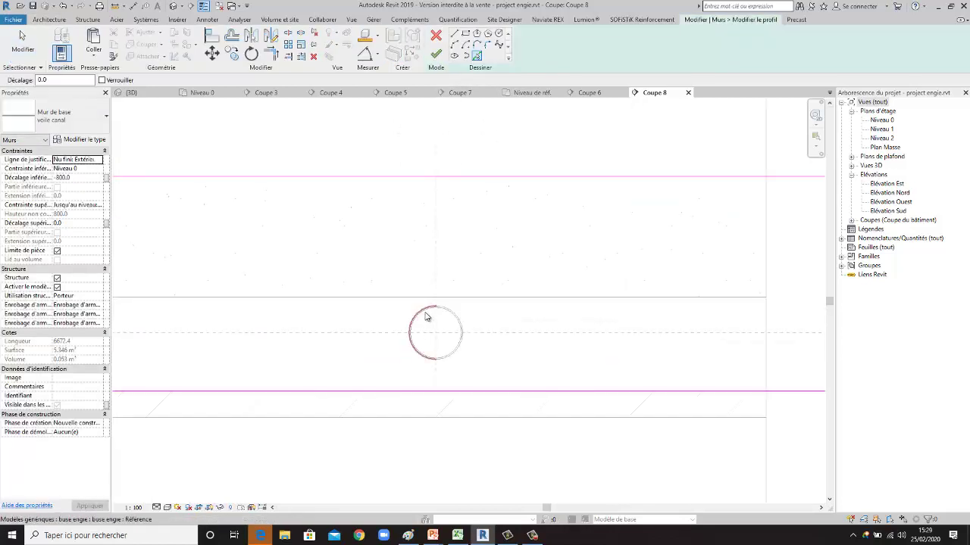
left_click(457, 322)
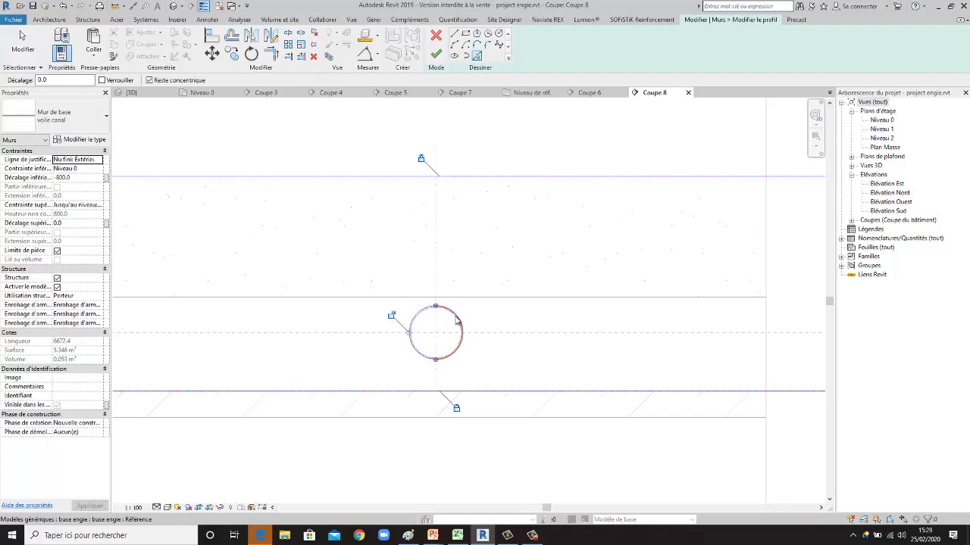
left_click(435, 54)
Select the mur Egien wall above the trench and switch to the 3D view.
scroll(478, 324, "down", 2)
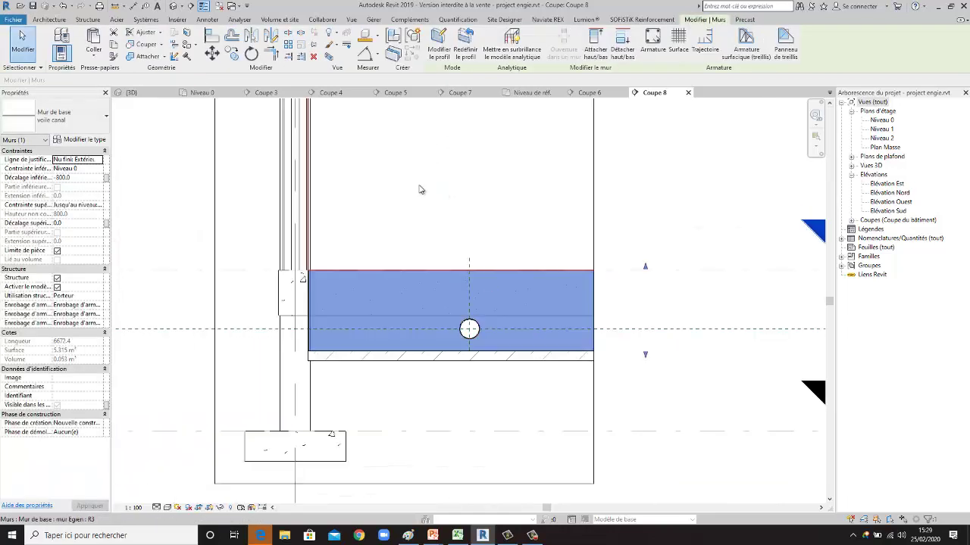
left_click(420, 187)
left_click(173, 7)
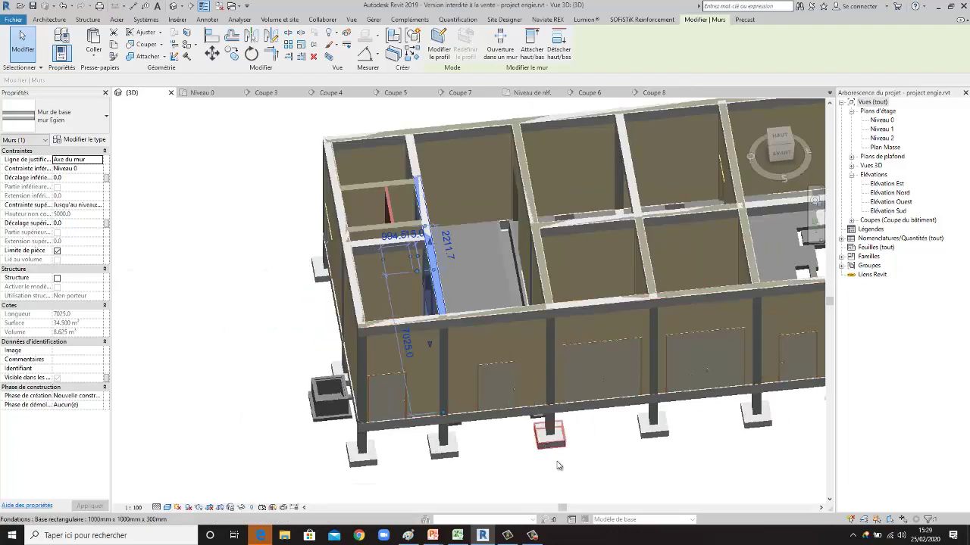
Deselect the wall and orbit the 3D view to look down on the central rooms.
left_click(558, 461)
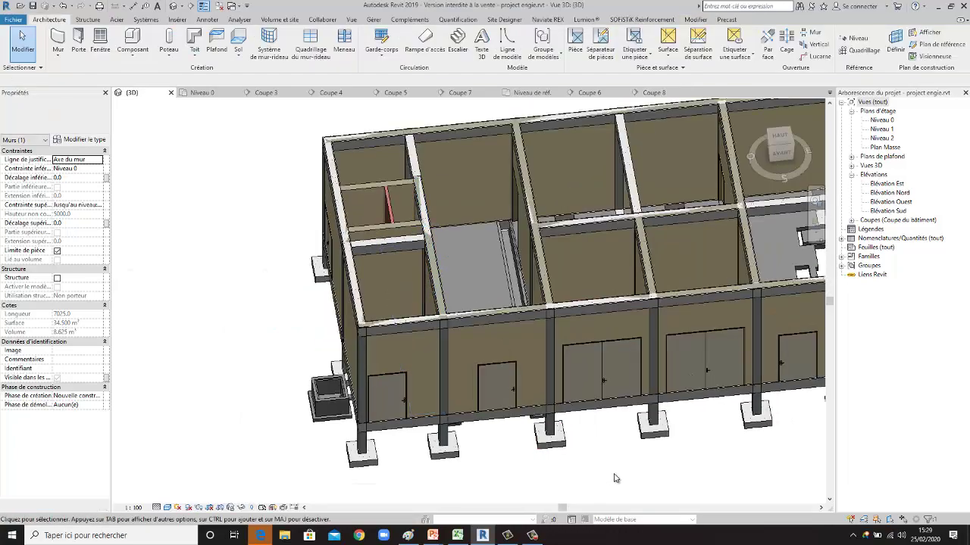
middle_click_drag(615, 478, 630, 498, "shift")
scroll(477, 362, "up", 3)
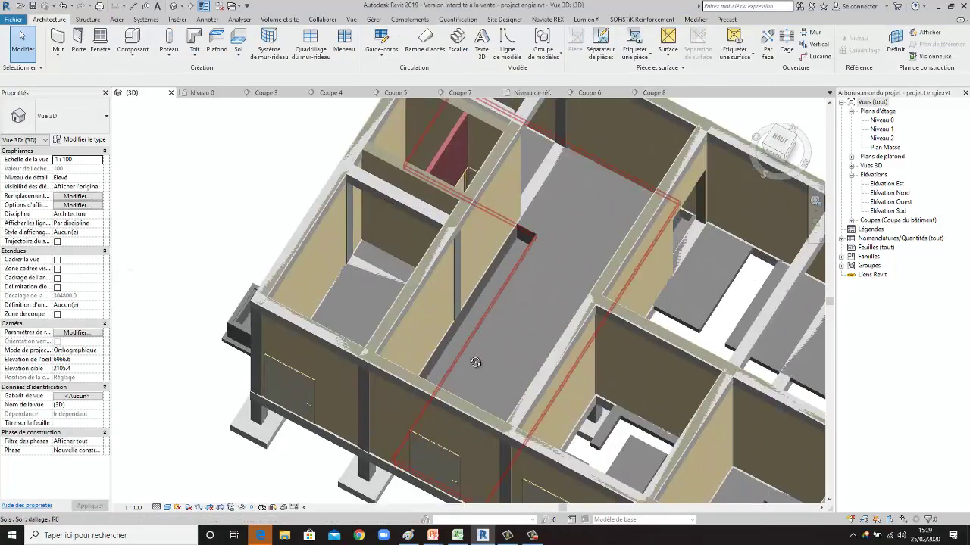
middle_click_drag(437, 407, 415, 327, "shift")
scroll(415, 327, "up", 2)
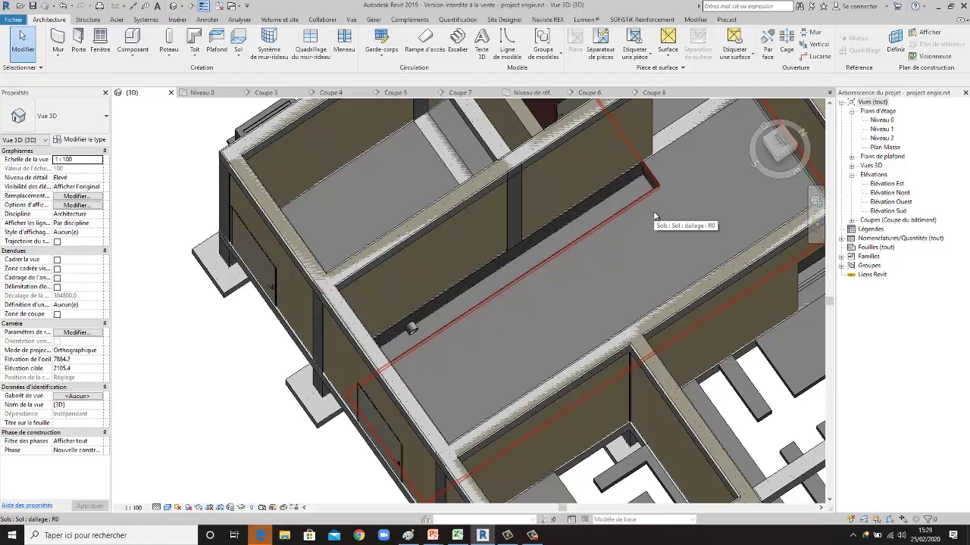
Return to the Niveau 0 floor plan and zoom out to show the whole building.
key("ctrl+Tab")
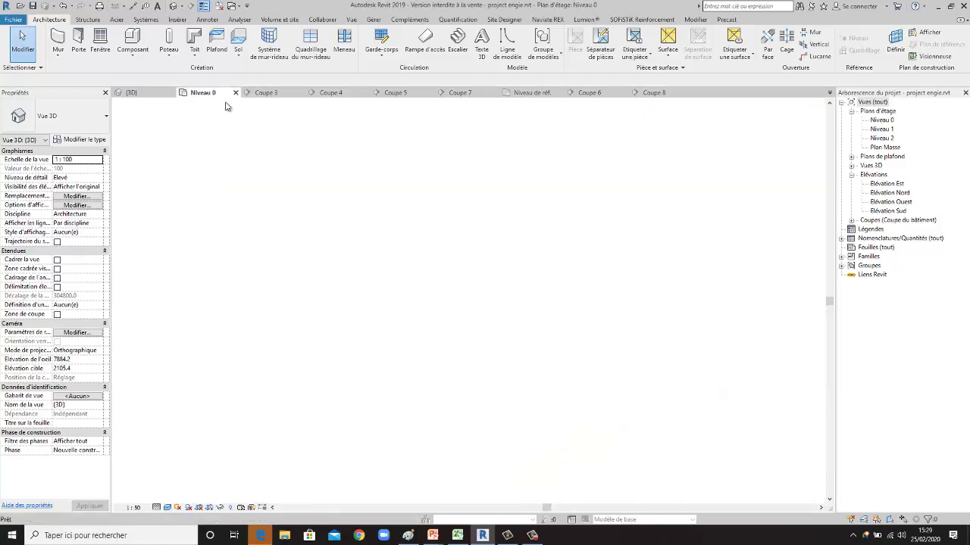
scroll(458, 270, "down", 3)
scroll(584, 444, "down", 2)
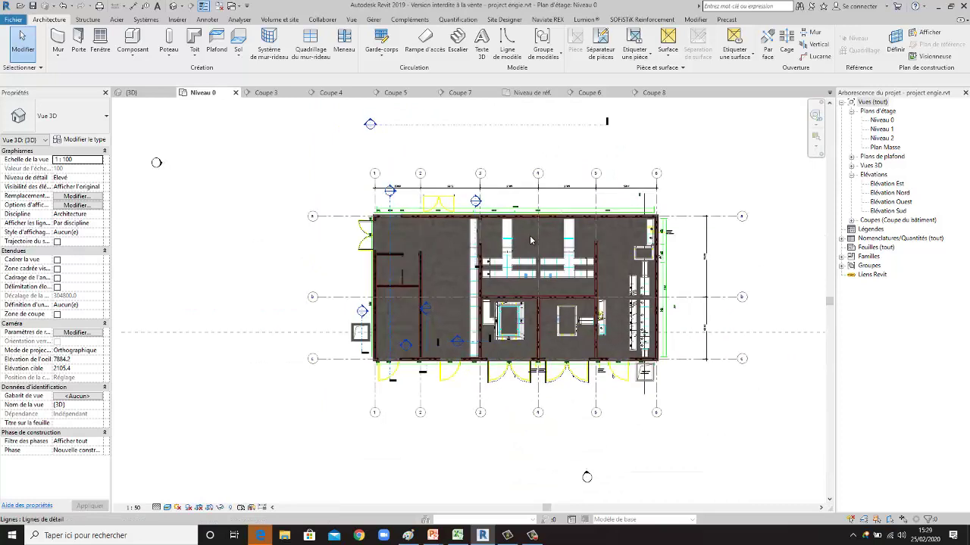
scroll(515, 243, "up", 2)
Zoom into the Niveau 0 plan around the trench.
scroll(504, 221, "up", 1)
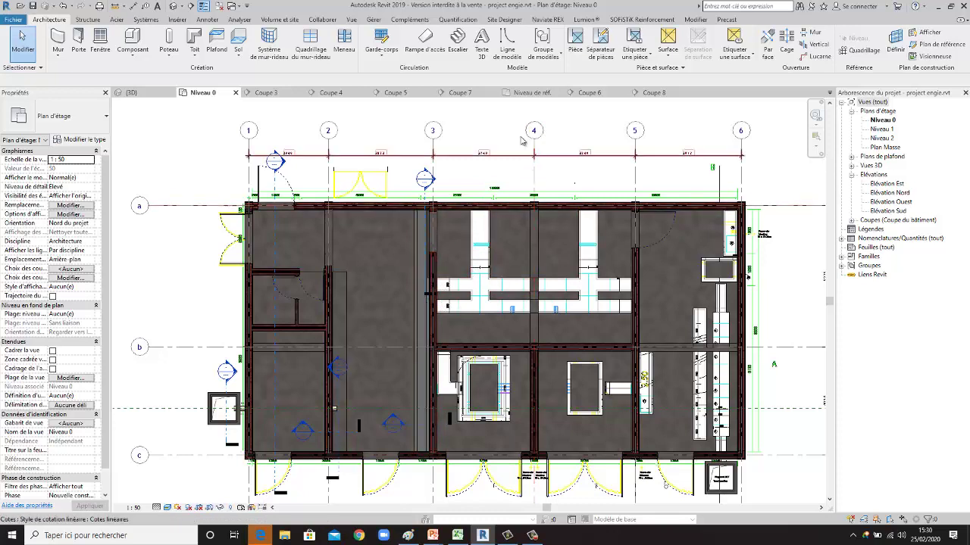
Start a basic 'voile canal' wall using the Choisir des lignes pick-lines draw tool.
left_click(64, 59)
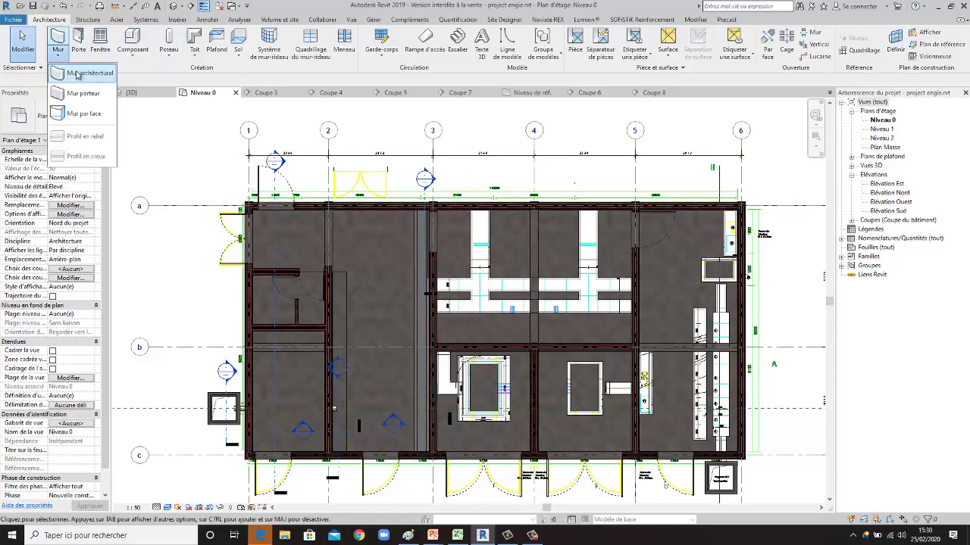
left_click(79, 74)
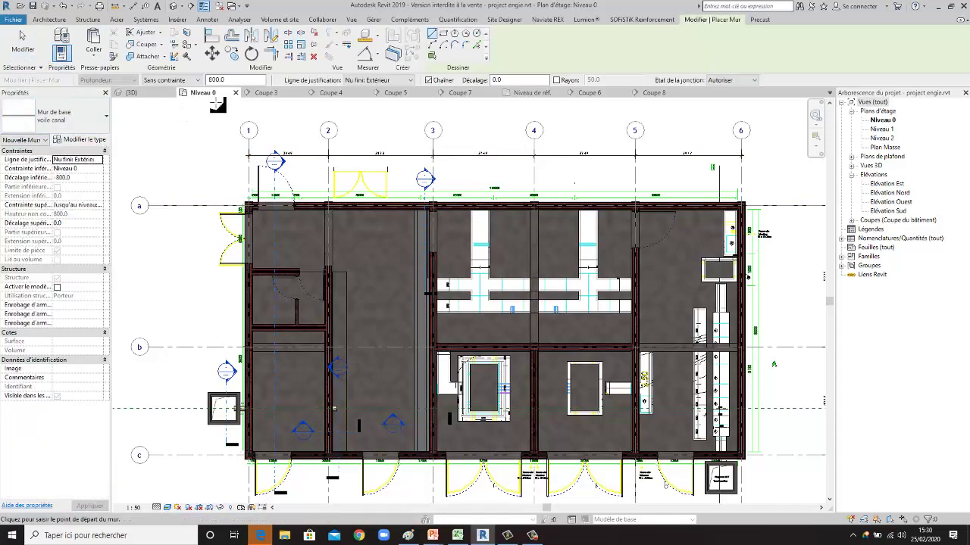
left_click(477, 45)
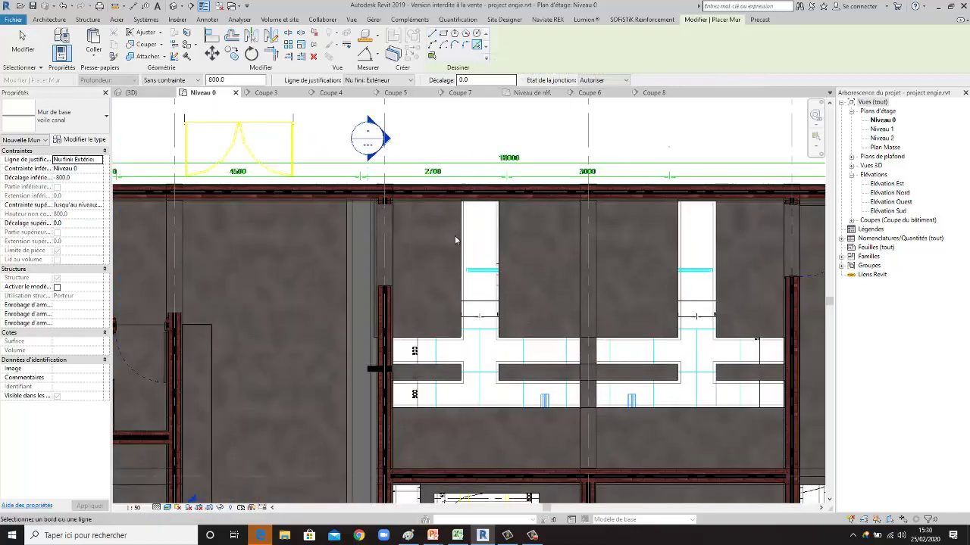
Inspect the trench area in the Niveau 0 plan, then switch to the 3D view.
scroll(455, 240, "up", 1)
scroll(456, 257, "up", 1)
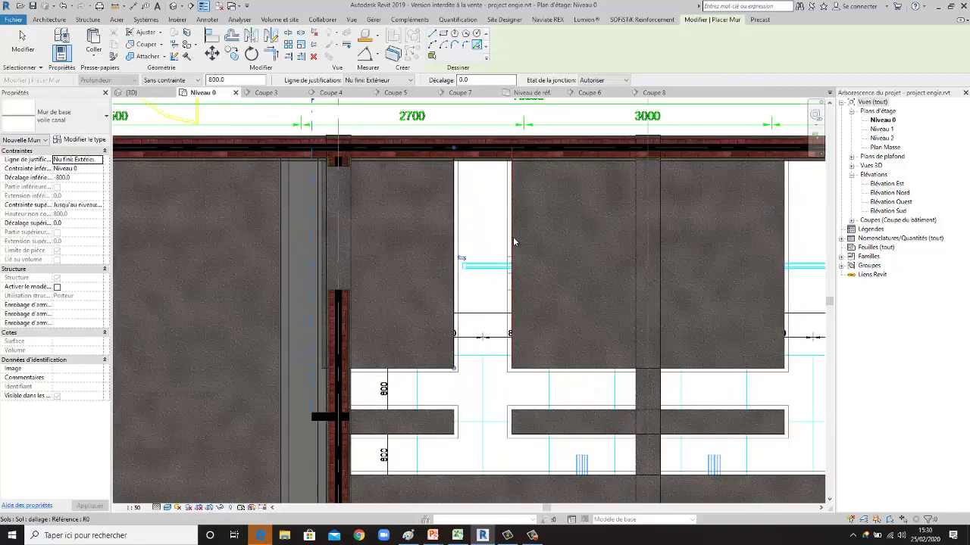
scroll(470, 277, "down", 1)
scroll(440, 307, "up", 1)
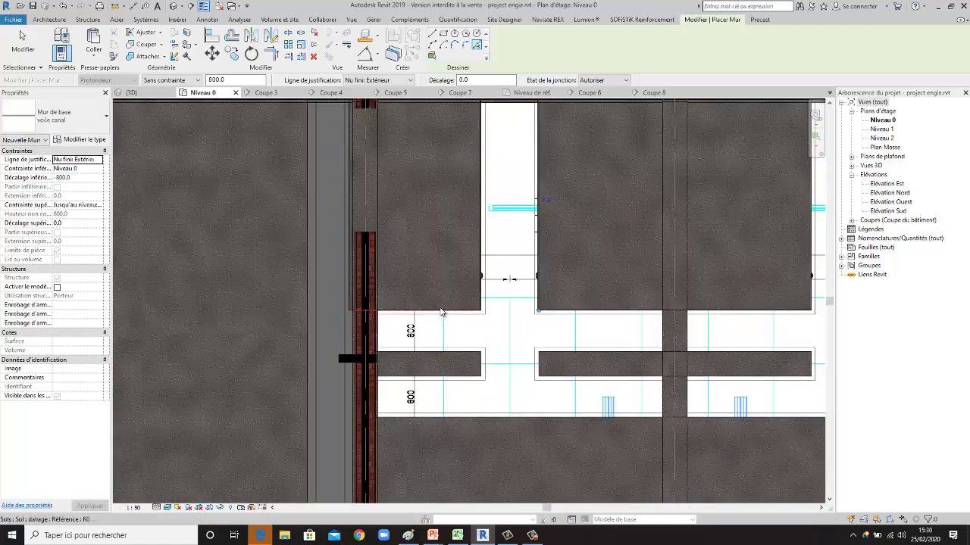
scroll(371, 341, "up", 1)
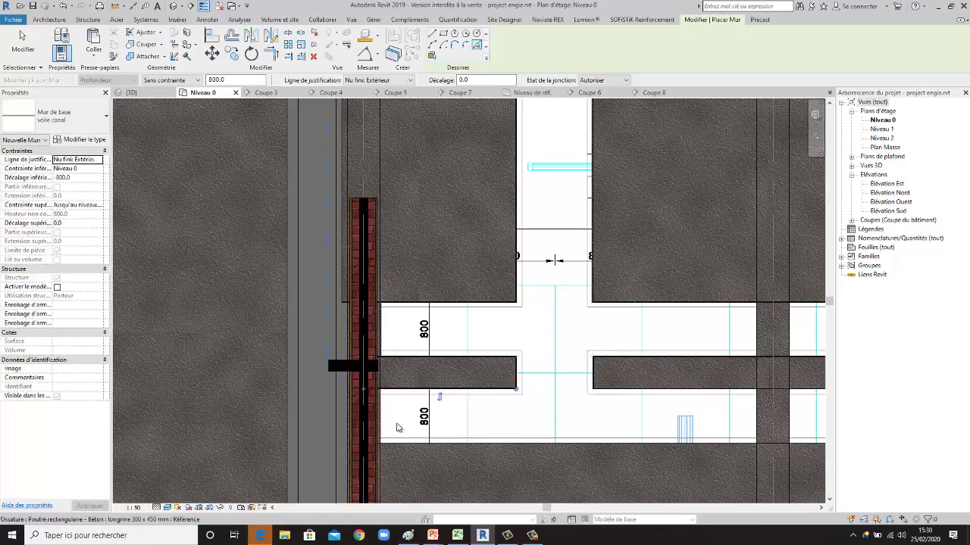
scroll(315, 397, "down", 3)
scroll(560, 420, "up", 3)
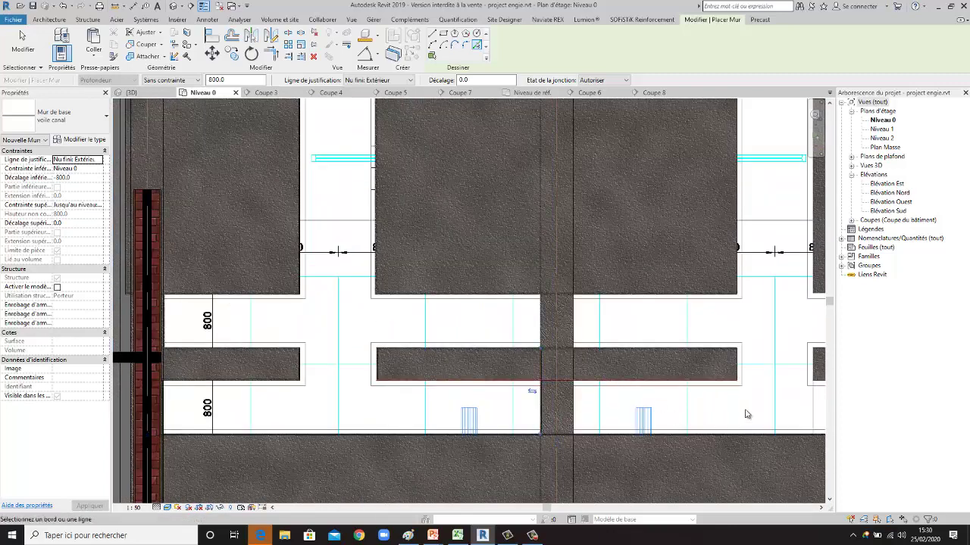
scroll(752, 372, "up", 2)
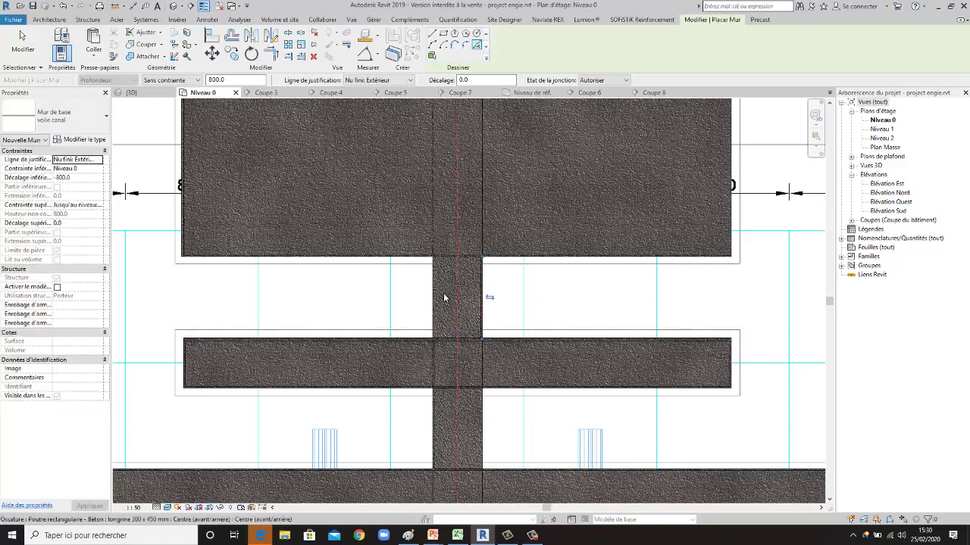
scroll(424, 284, "up", 2)
scroll(545, 298, "down", 2)
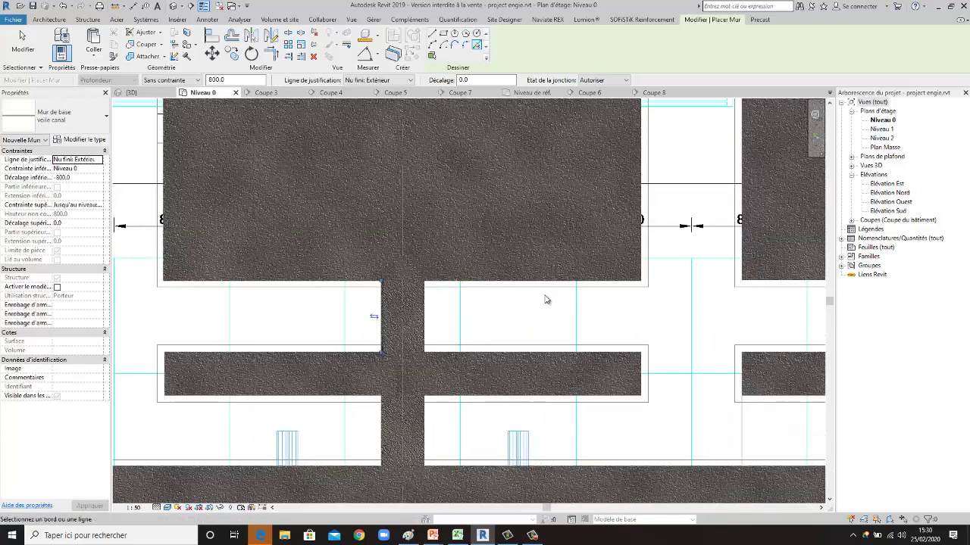
scroll(687, 298, "down", 2)
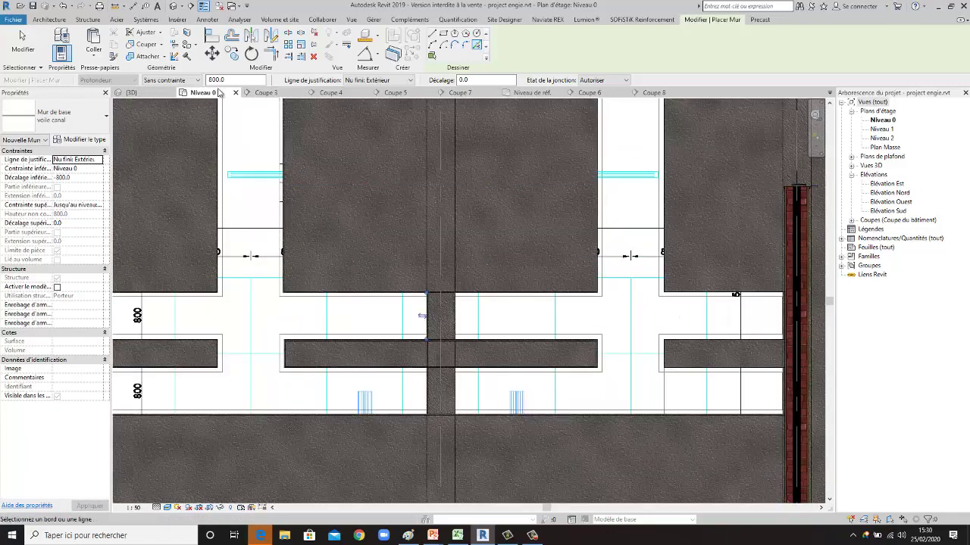
left_click(131, 92)
scroll(350, 306, "down", 3)
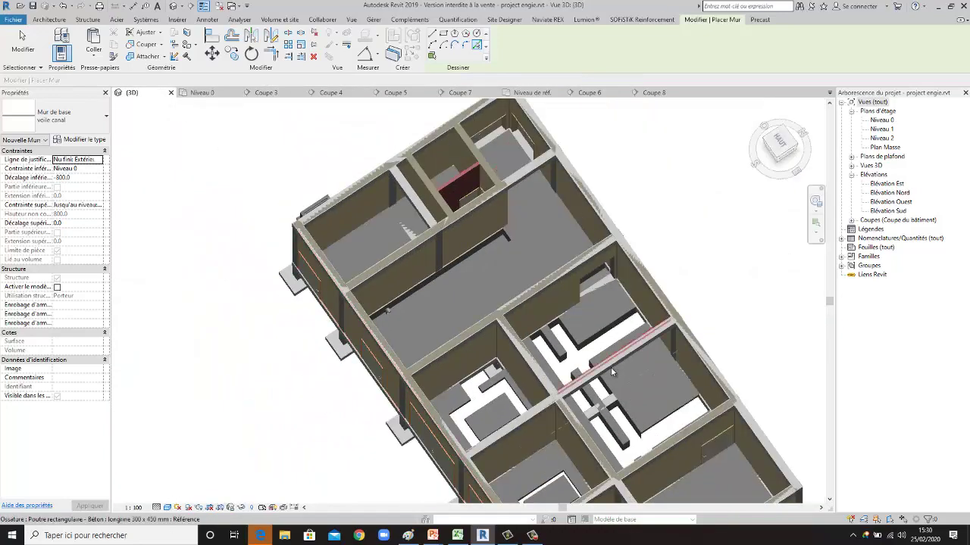
Orbit the 3D model to review the columns, footings and rooms from several angles.
mouse_move(611, 367)
middle_mouse_down("shift")
mouse_move(575, 197)
mouse_move(531, 364)
middle_mouse_up("shift")
scroll(529, 387, "up", 2)
scroll(443, 383, "up", 2)
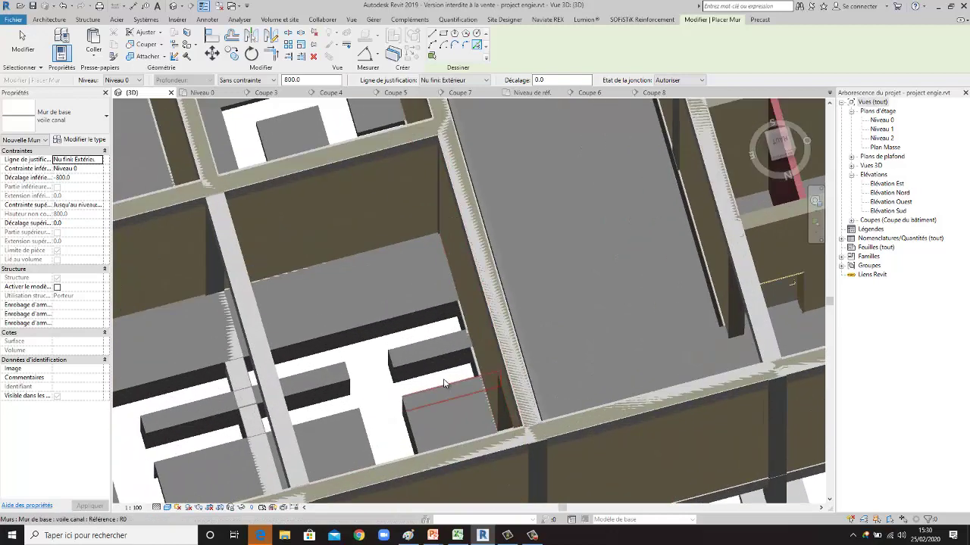
middle_click_drag(444, 383, 384, 113, "shift")
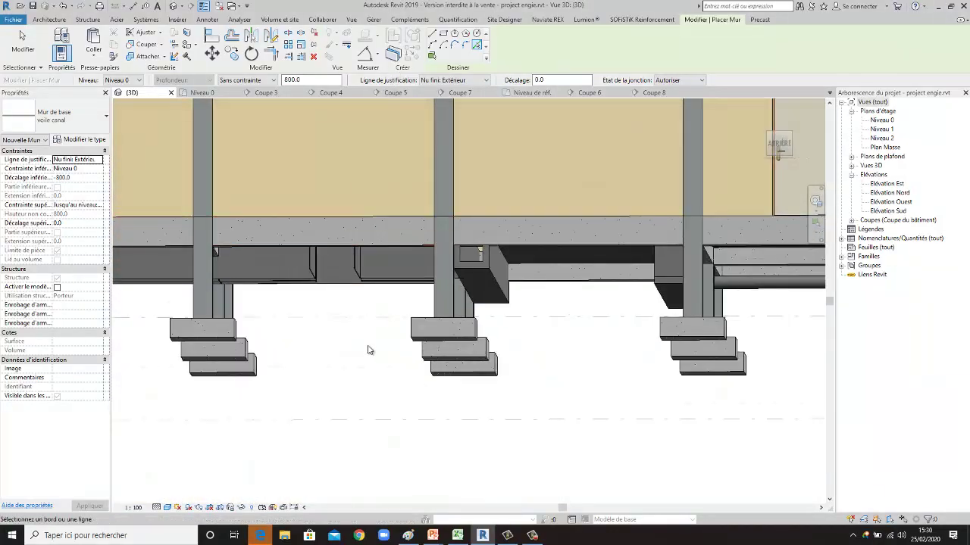
mouse_move(369, 350)
middle_mouse_down("shift")
mouse_move(426, 368)
mouse_move(485, 265)
mouse_move(514, 237)
mouse_move(575, 261)
middle_mouse_up("shift")
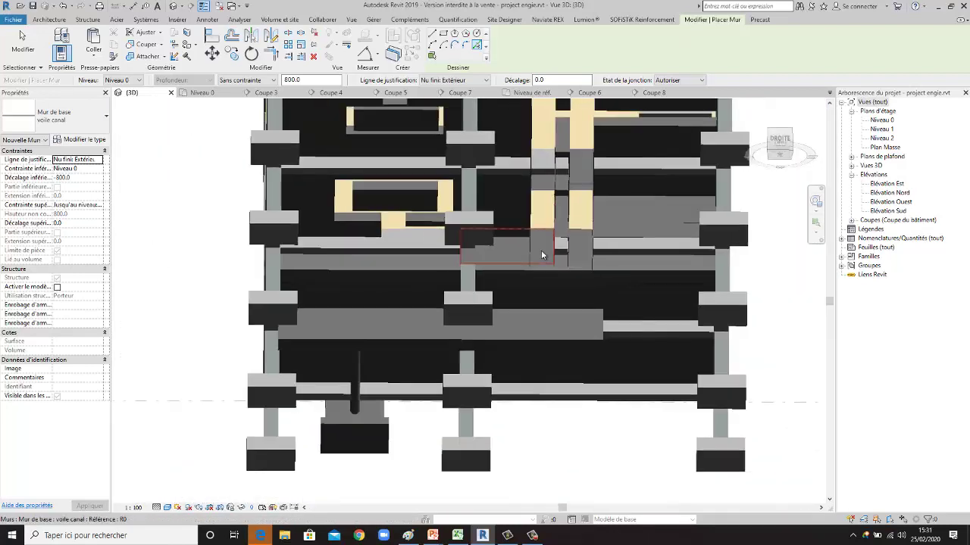
middle_click_drag(563, 299, 634, 460, "shift")
scroll(547, 419, "up", 3)
mouse_move(546, 419)
middle_mouse_down("shift")
mouse_move(531, 479)
mouse_move(472, 523)
mouse_move(436, 299)
middle_mouse_up("shift")
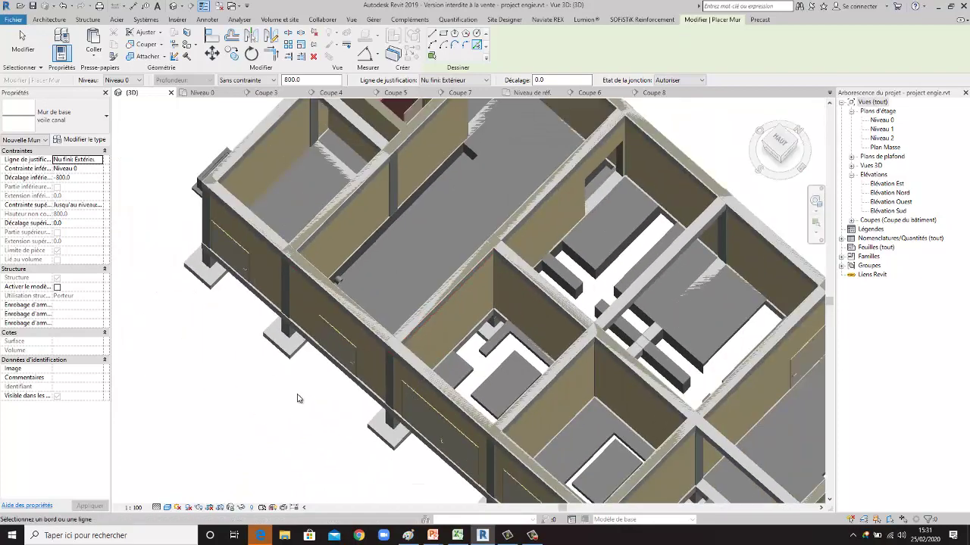
Cancel the wall placement, view doors and footings from the side, and return to Niveau 0.
key("Escape")
key("Escape")
mouse_move(262, 407)
middle_mouse_down("shift")
mouse_move(424, 401)
mouse_move(434, 392)
mouse_move(426, 237)
mouse_move(411, 301)
mouse_move(399, 205)
mouse_move(436, 368)
middle_mouse_up("shift")
scroll(436, 368, "down", 3)
scroll(447, 416, "down", 3)
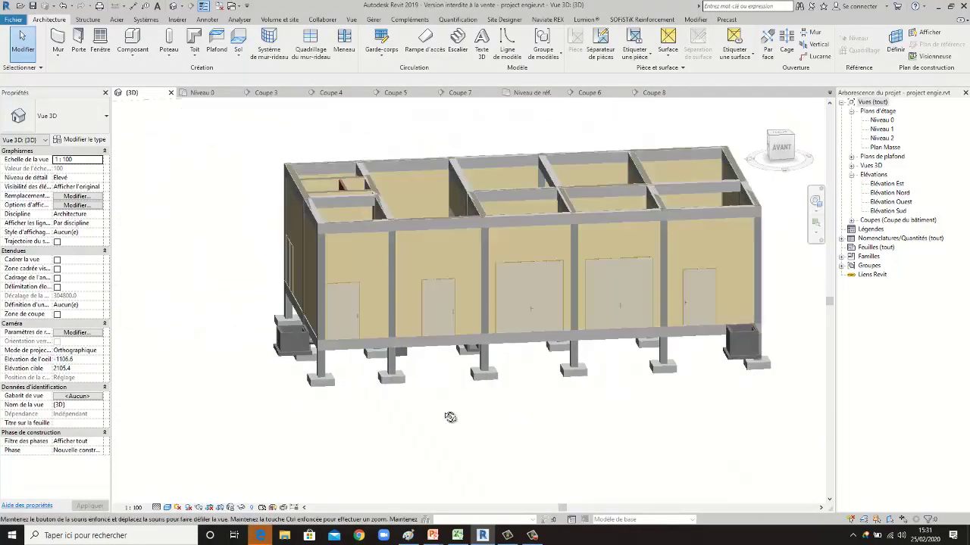
middle_click_drag(448, 415, 623, 371, "shift")
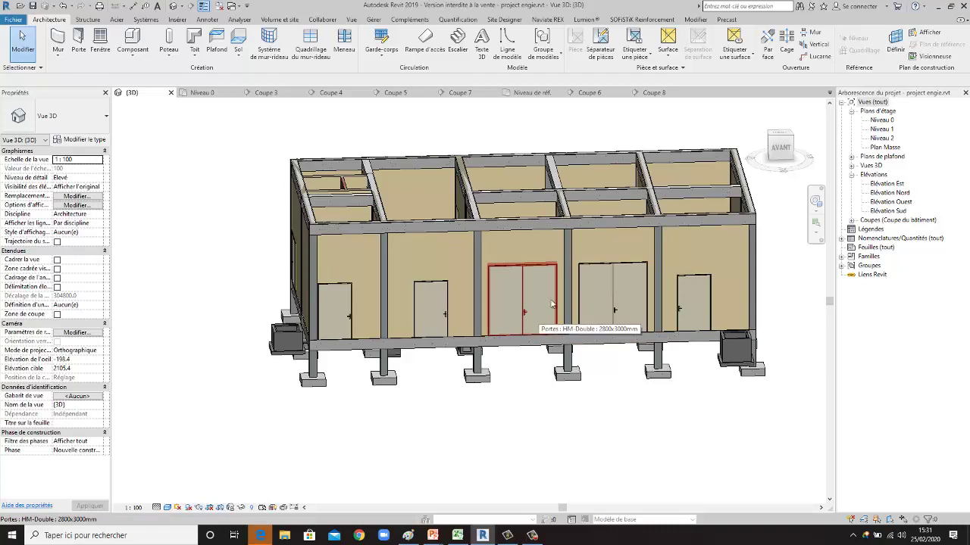
left_click(202, 92)
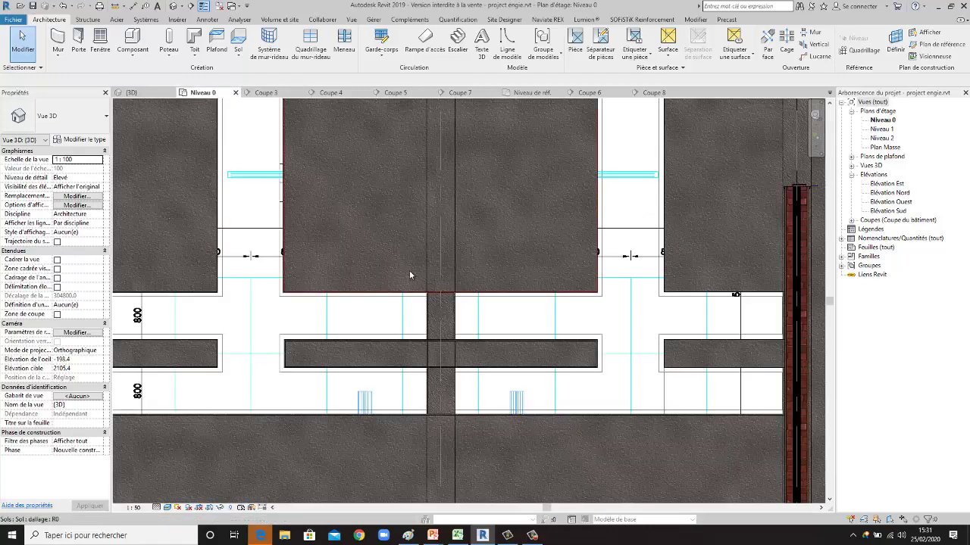
Delete the existing Coupe 4 section and its view.
scroll(409, 270, "down", 3)
scroll(410, 235, "down", 2)
scroll(347, 242, "down", 3)
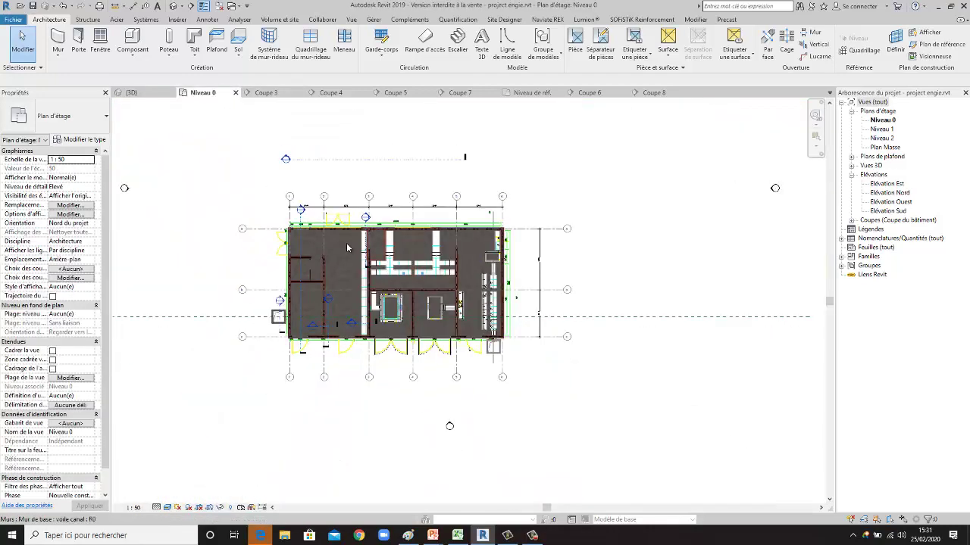
left_click(447, 153)
left_click(312, 59)
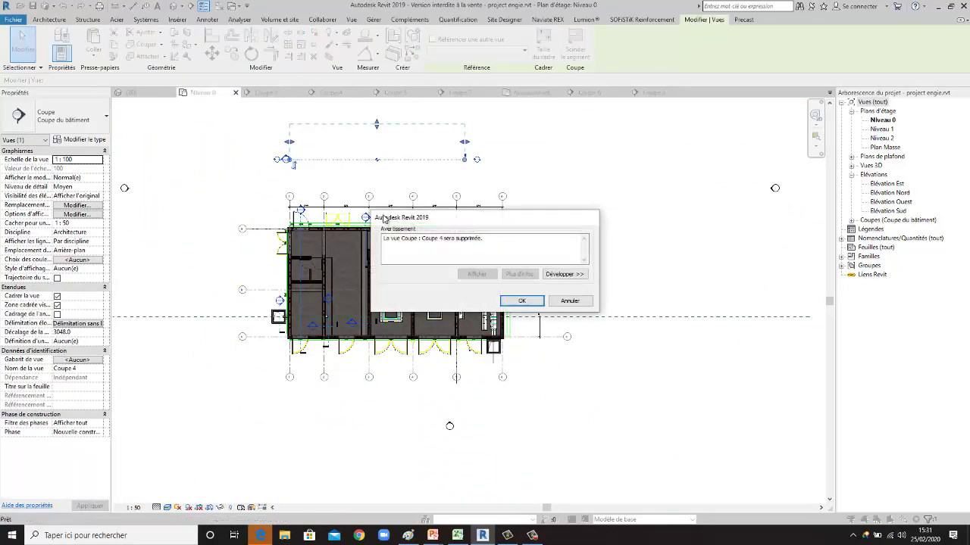
left_click(520, 301)
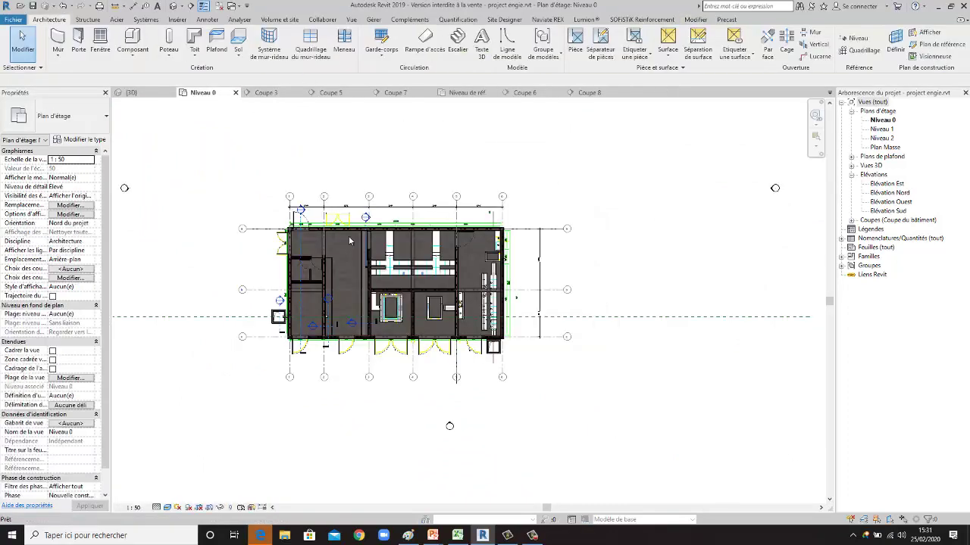
Draw a new section lengthwise across the plan and open the resulting Coupe 9 view.
left_click(190, 6)
scroll(254, 318, "up", 2)
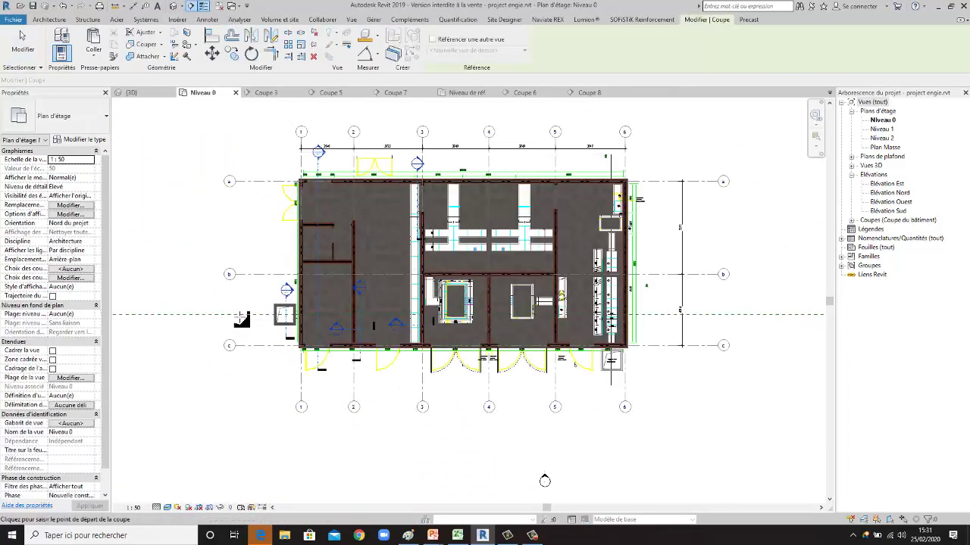
scroll(242, 318, "up", 2)
scroll(241, 318, "up", 2)
left_click(223, 312)
scroll(221, 312, "down", 2)
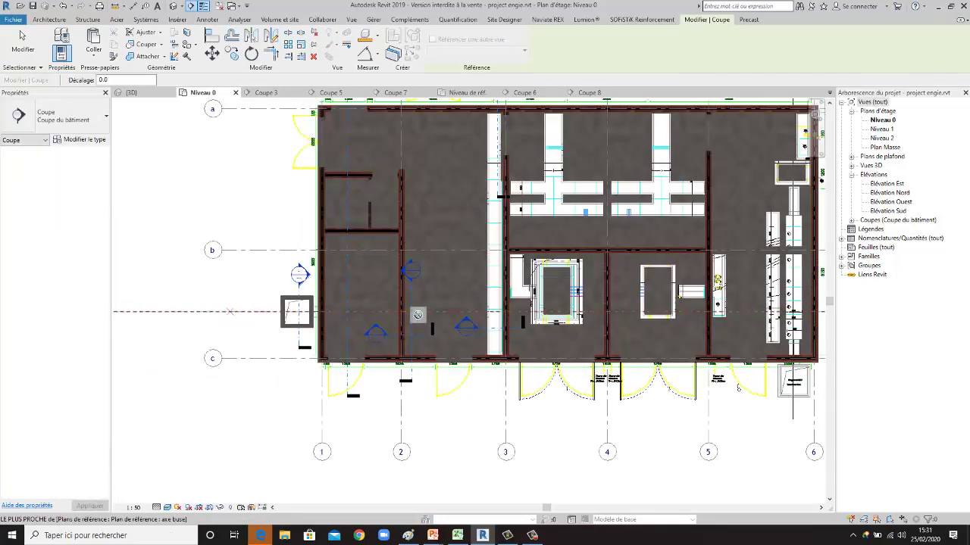
scroll(221, 312, "down", 2)
left_click(778, 311)
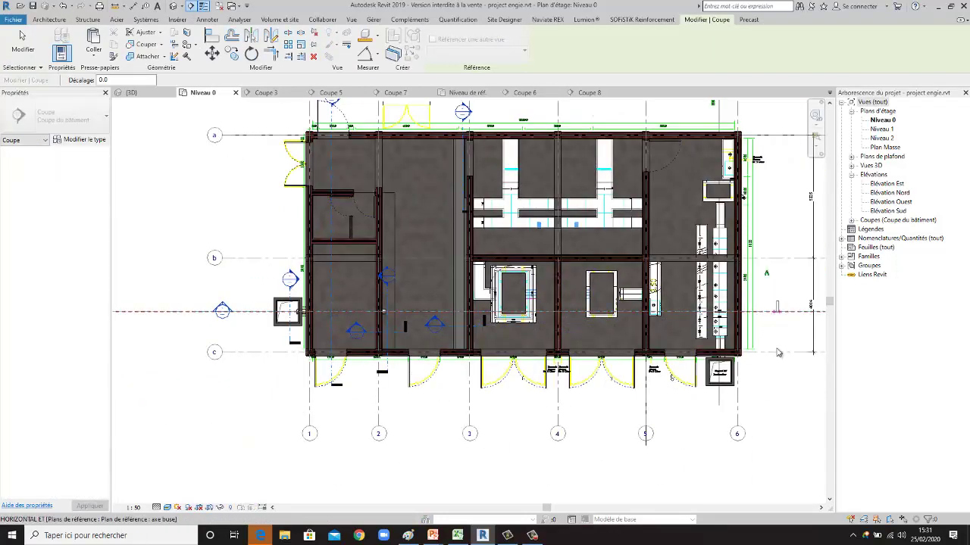
scroll(561, 303, "down", 1)
key("Escape")
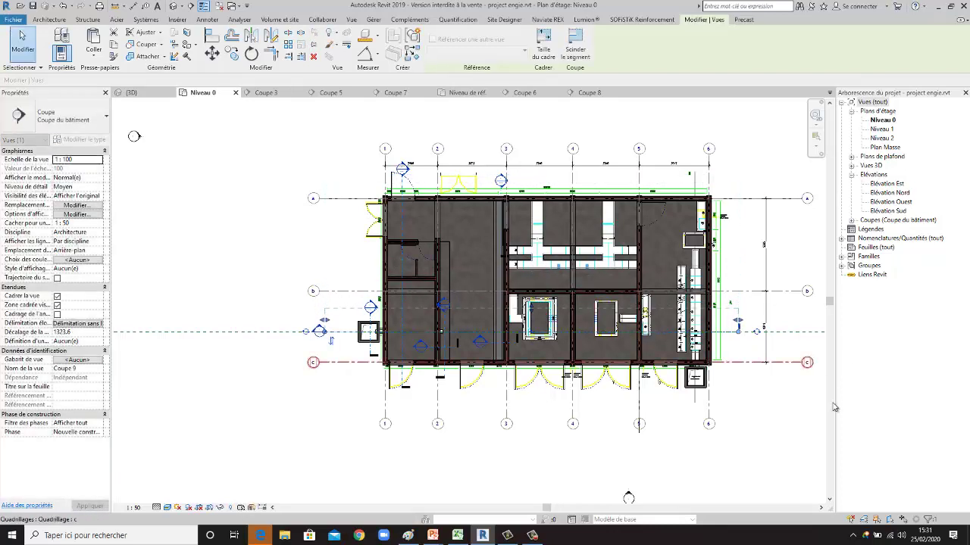
left_click(689, 417)
double_click(326, 332)
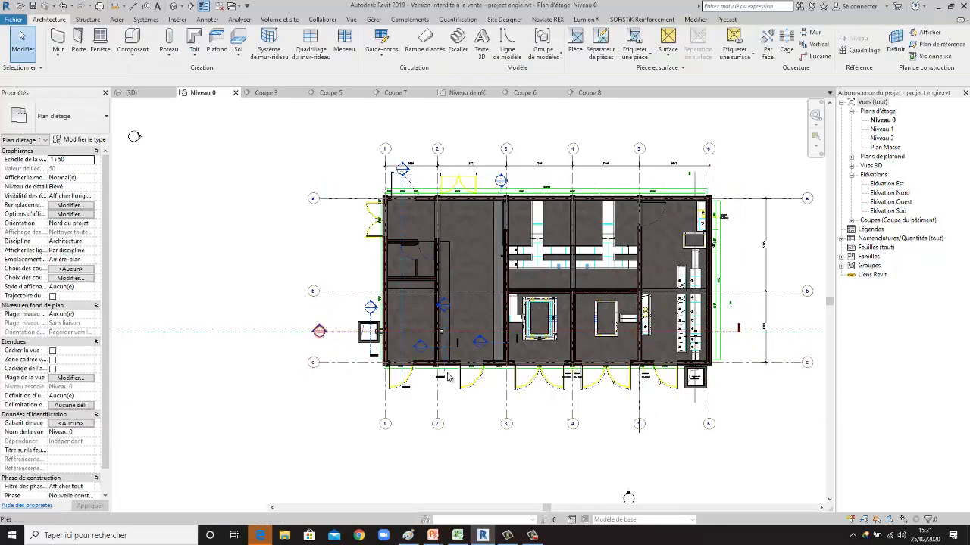
scroll(382, 416, "up", 1)
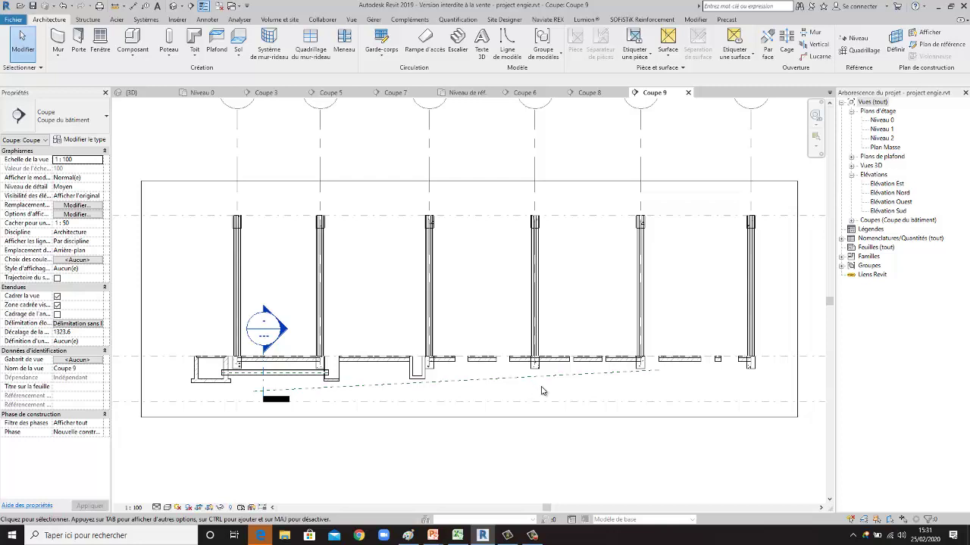
Drop the Coupe 9 crop box top below grid heads 1–6 and move its right edge left.
left_click(588, 183)
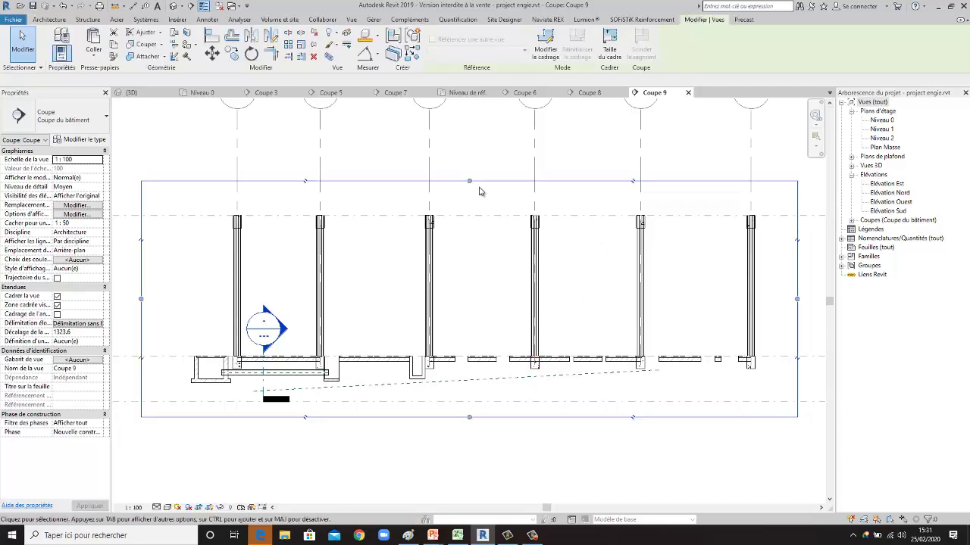
left_click_drag(478, 185, 472, 282)
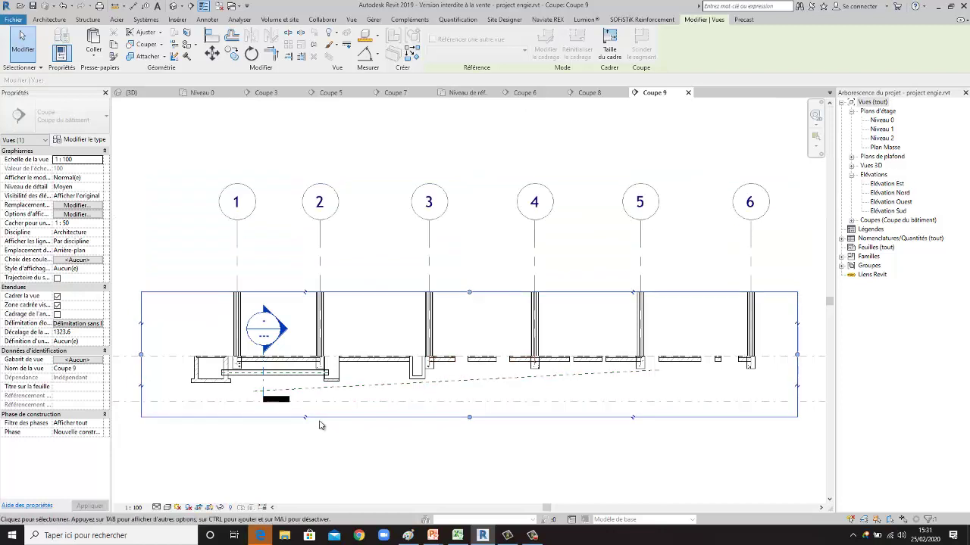
scroll(348, 428, "down", 1)
scroll(742, 434, "up", 1)
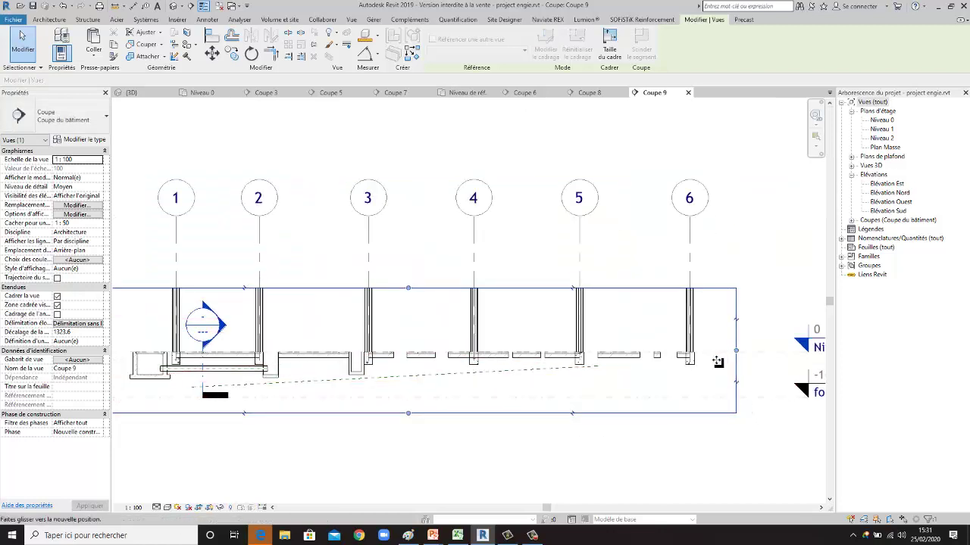
mouse_move(718, 362)
left_mouse_down()
mouse_move(561, 366)
mouse_move(584, 367)
left_mouse_up()
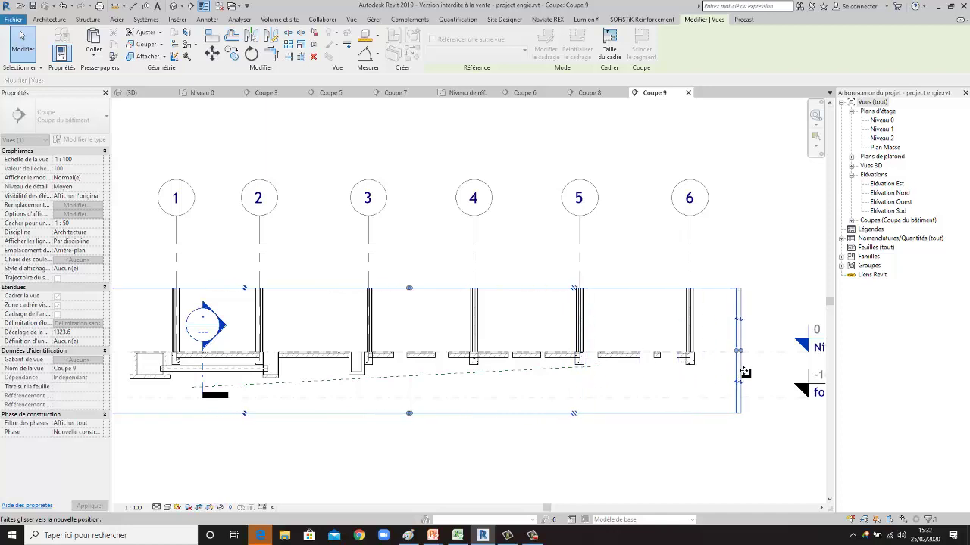
left_click_drag(739, 374, 733, 374)
left_click(728, 453)
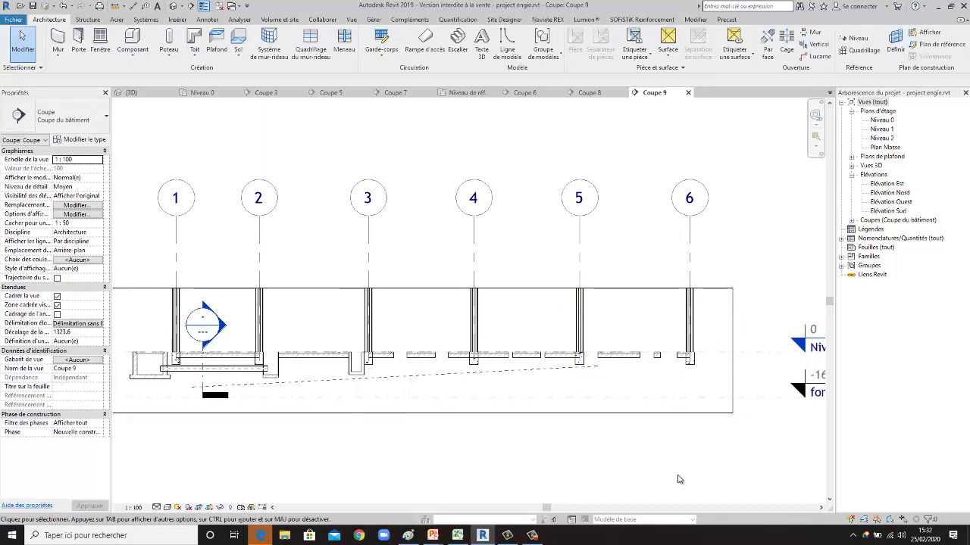
scroll(690, 426, "down", 1)
scroll(690, 425, "down", 1)
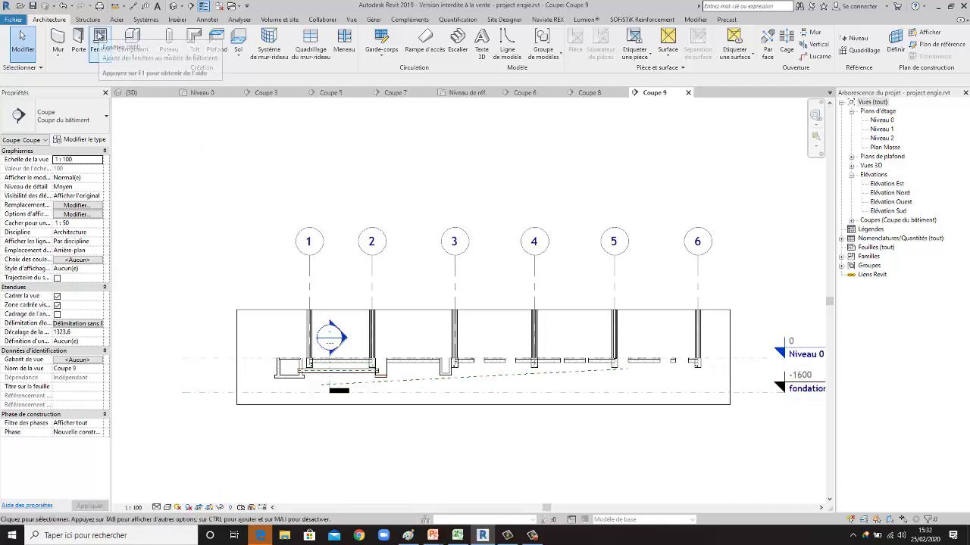
Start a new filled region sketch from Annotate > Region > Filled Region.
left_click(207, 19)
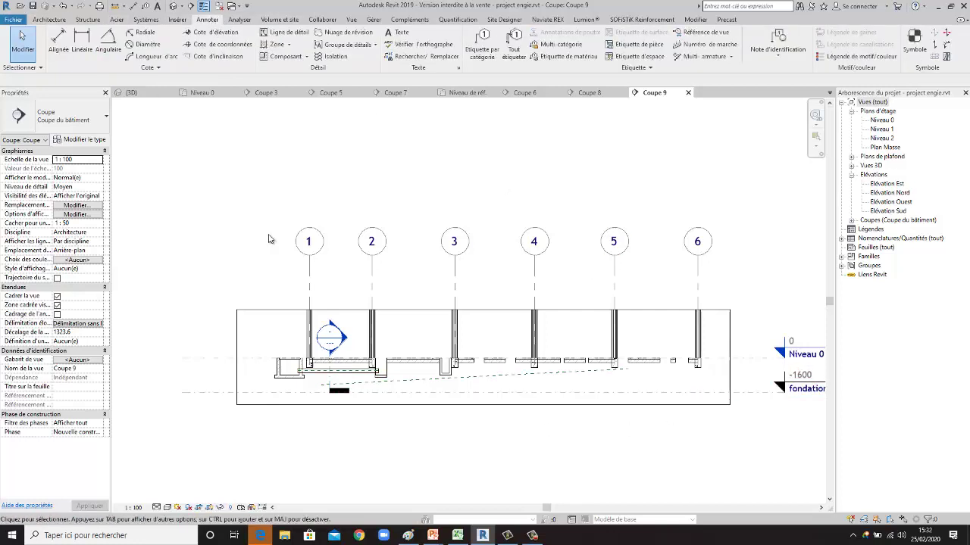
left_click(291, 45)
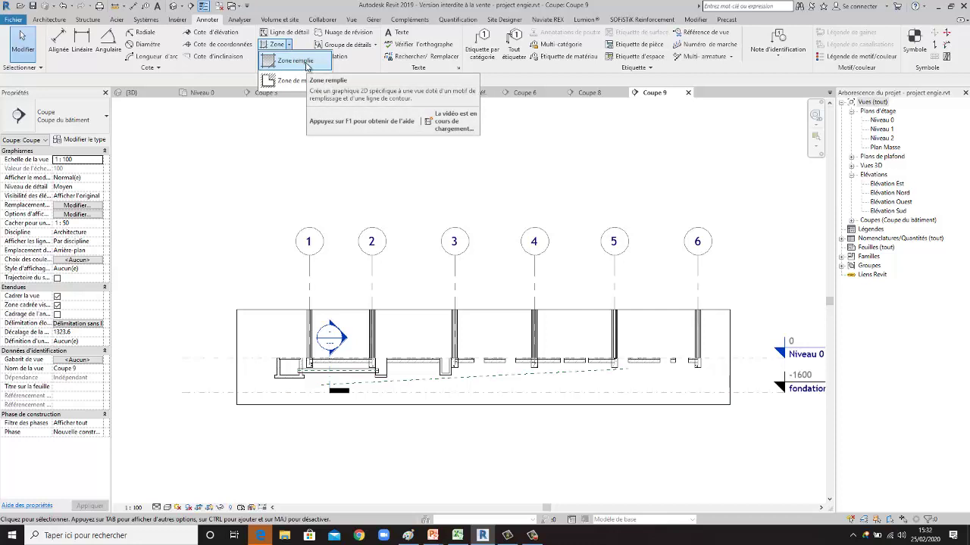
left_click(307, 66)
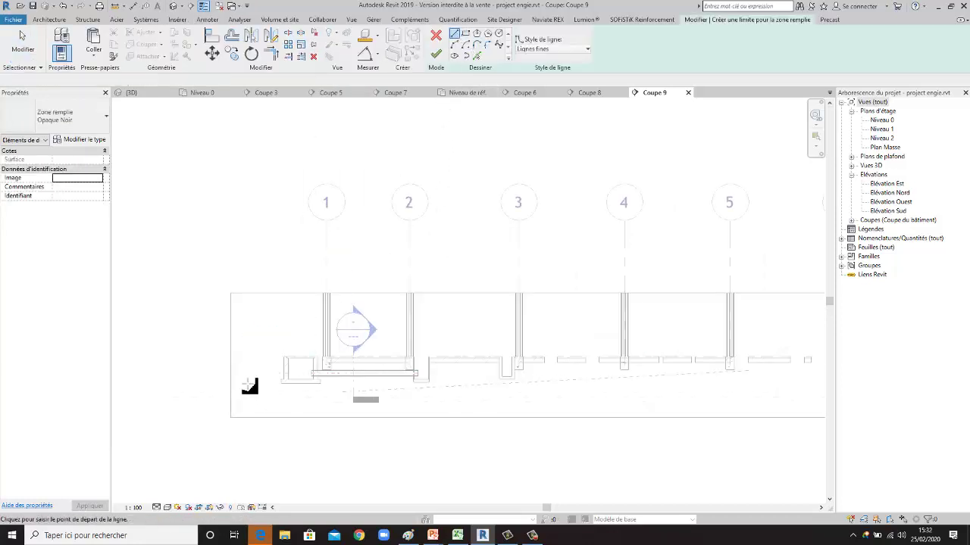
scroll(306, 336, "up", 2)
scroll(306, 341, "up", 2)
scroll(312, 341, "up", 2)
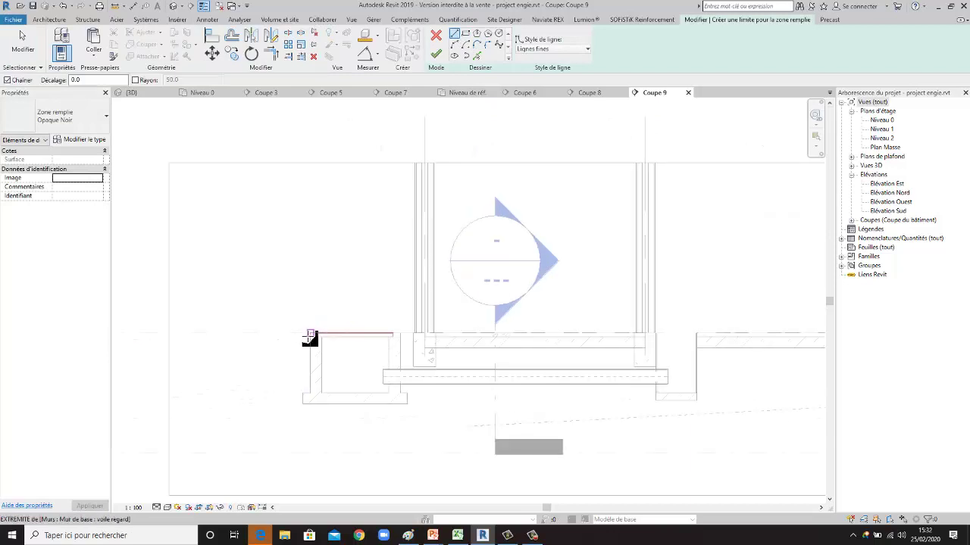
Sketch a first chain of boundary lines around the ground below the Niveau 0 line.
left_click(173, 334)
scroll(179, 322, "down", 2)
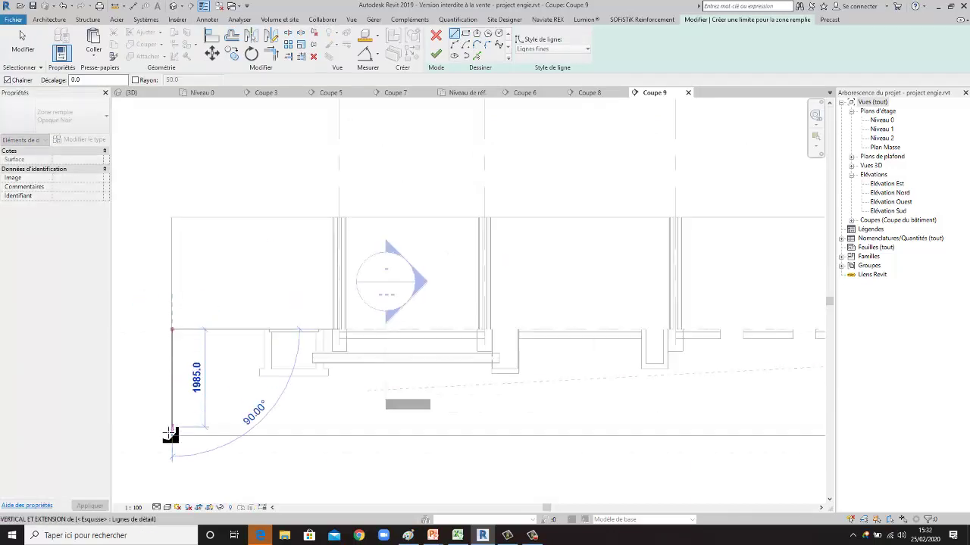
left_click(172, 438)
scroll(172, 438, "down", 1)
scroll(147, 407, "down", 2)
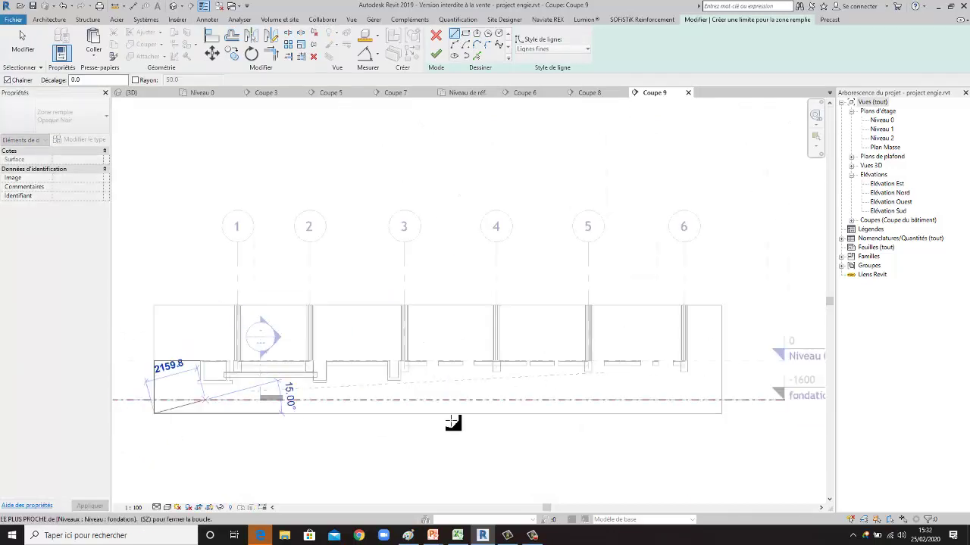
scroll(735, 411, "up", 3)
left_click(719, 415)
scroll(719, 338, "up", 2)
left_click(721, 333)
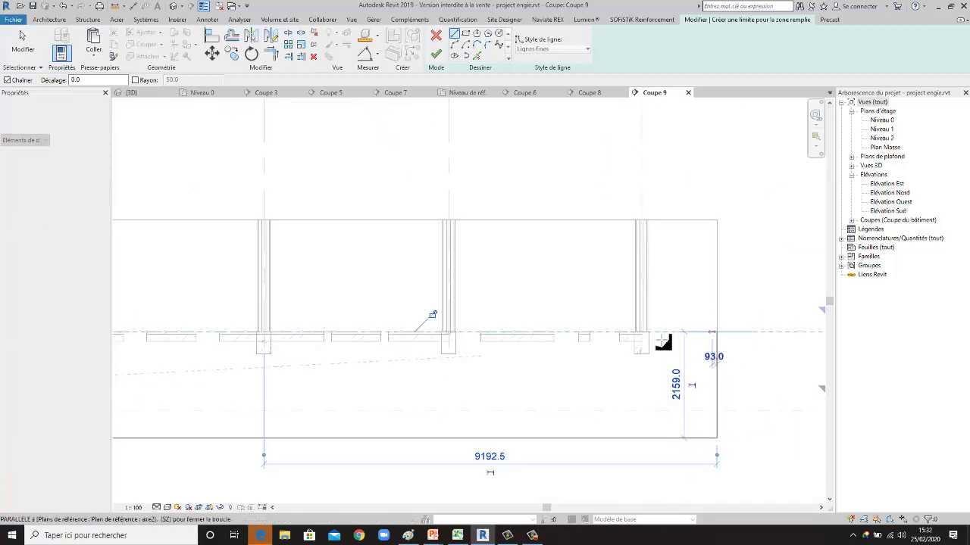
left_click(647, 332)
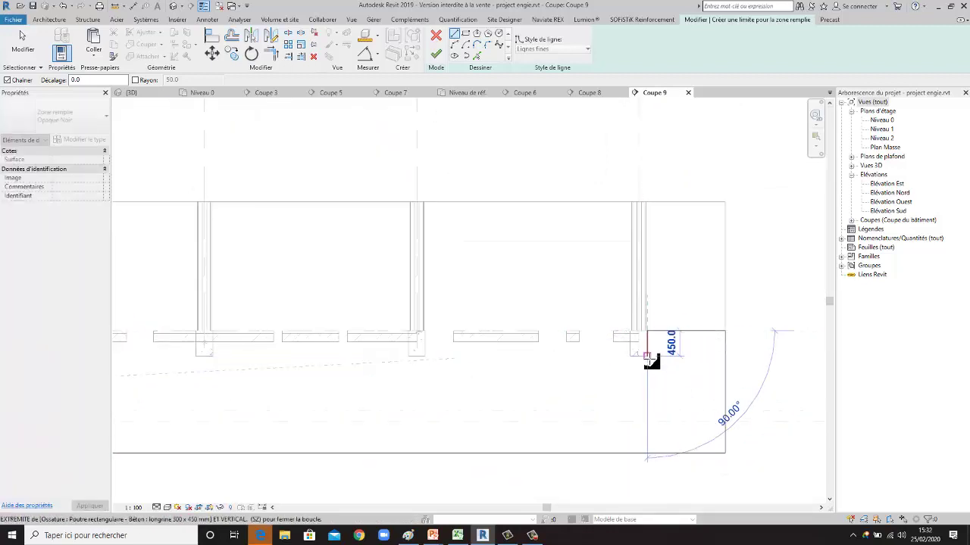
left_click(648, 356)
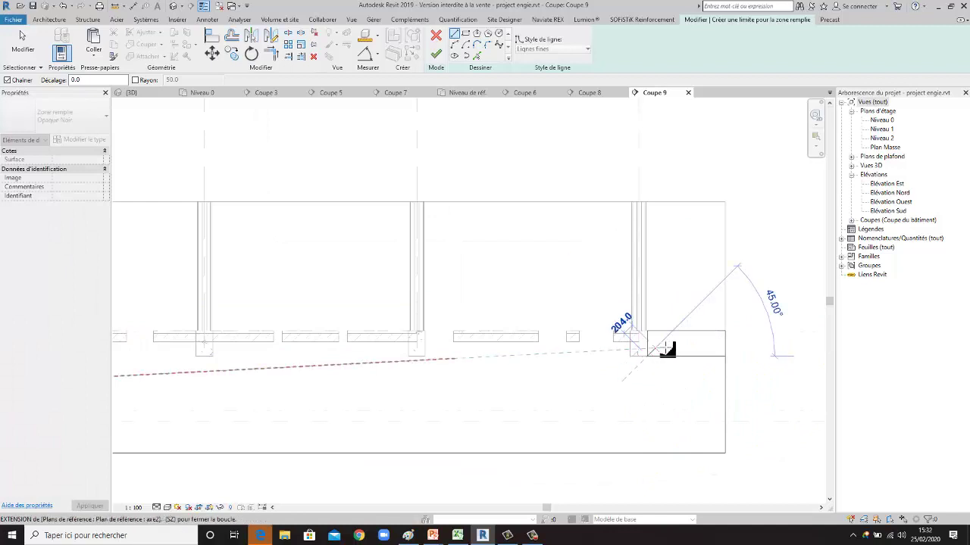
key("Escape")
Select and delete the first sketched boundary lines.
scroll(673, 356, "down", 2)
scroll(564, 364, "down", 2)
scroll(444, 363, "down", 1)
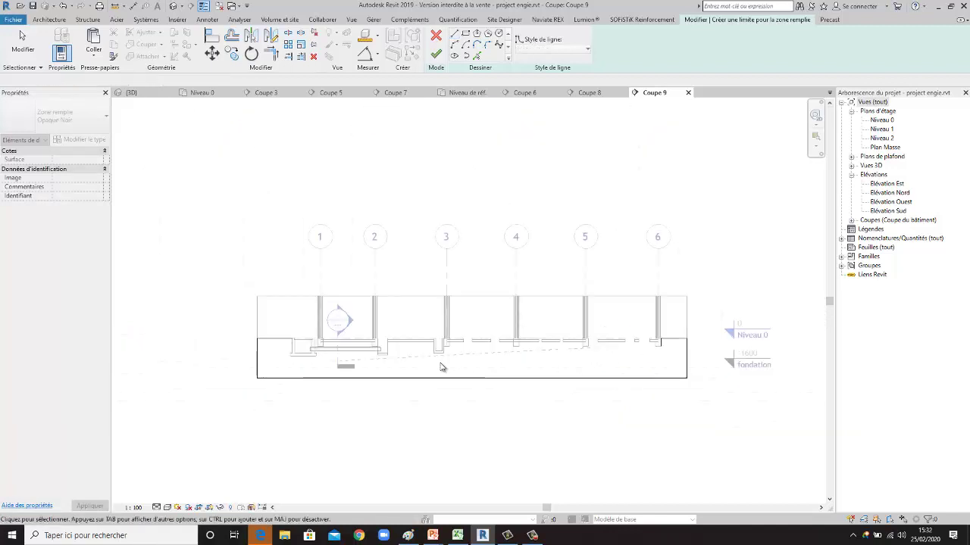
scroll(476, 353, "up", 1)
scroll(476, 353, "up", 1)
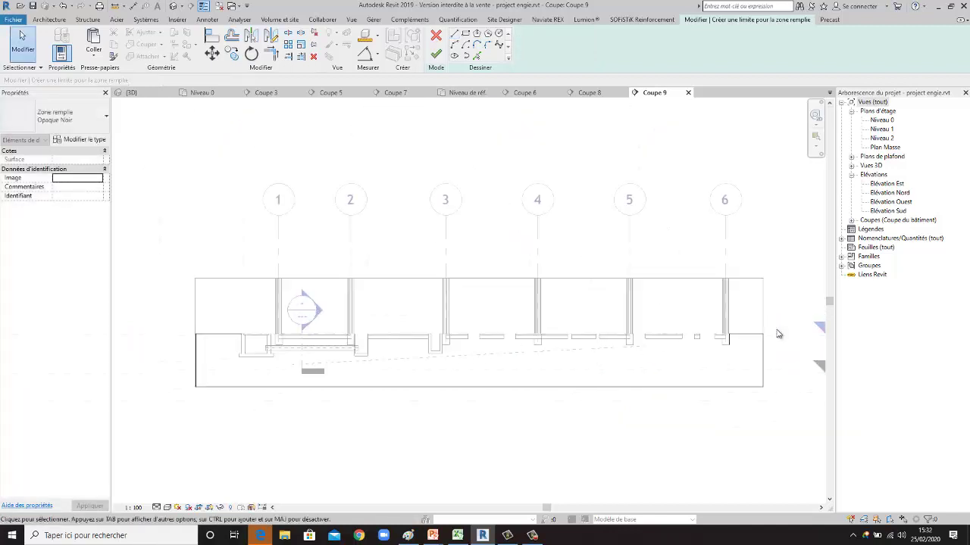
left_click(729, 342)
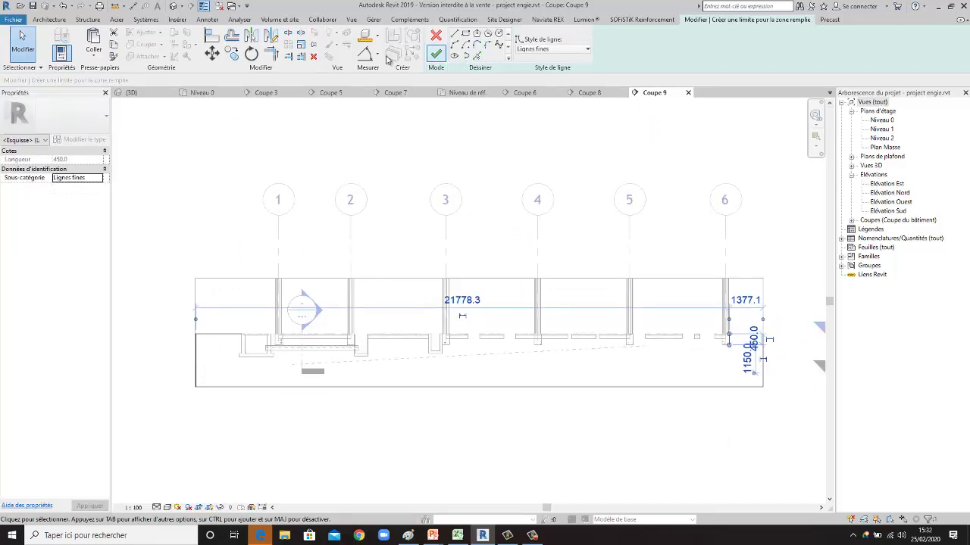
left_click(315, 58)
Begin a new vertical boundary line at the trench edge.
scroll(444, 281, "up", 1)
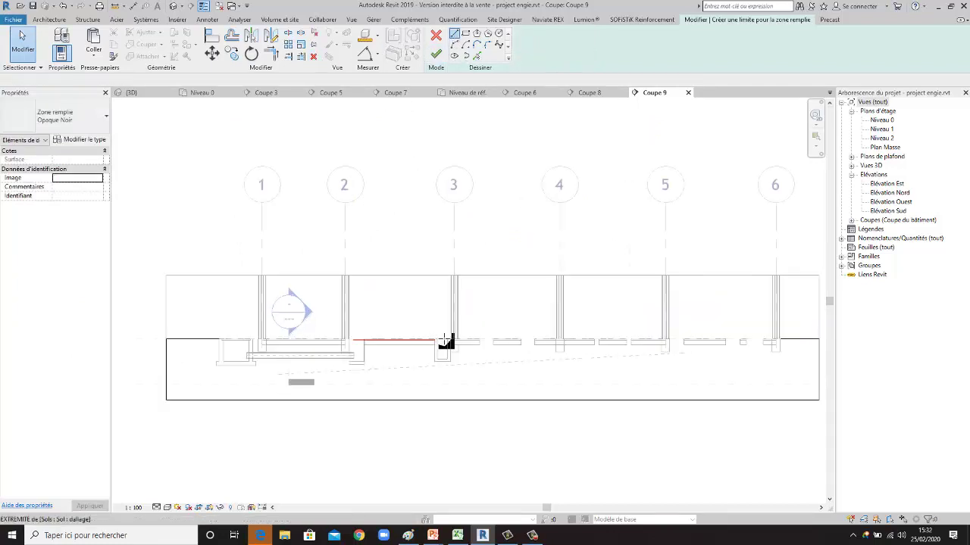
scroll(461, 379, "up", 2)
scroll(450, 346, "up", 2)
left_click(450, 312)
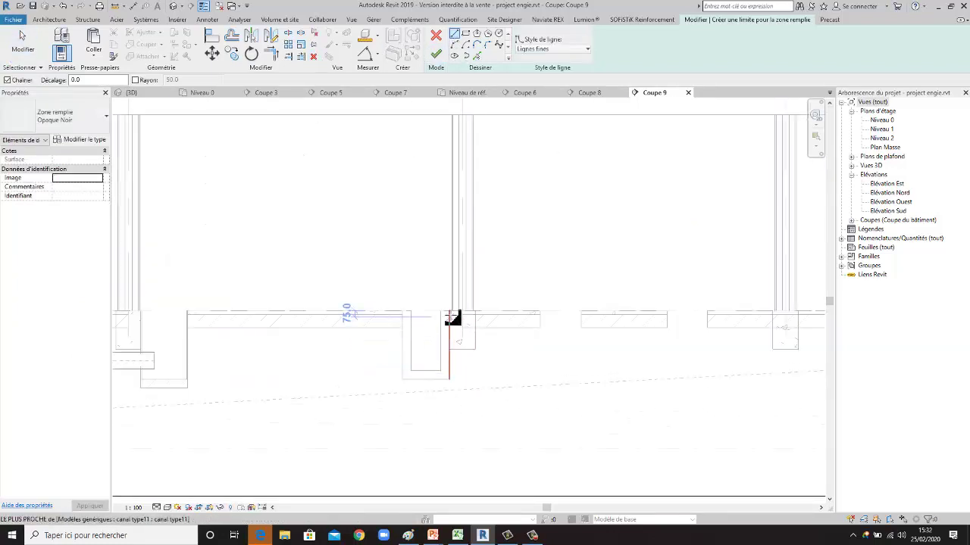
Finish the vertical boundary line down the trench edge and try trimming it.
left_click(449, 379)
key("Escape")
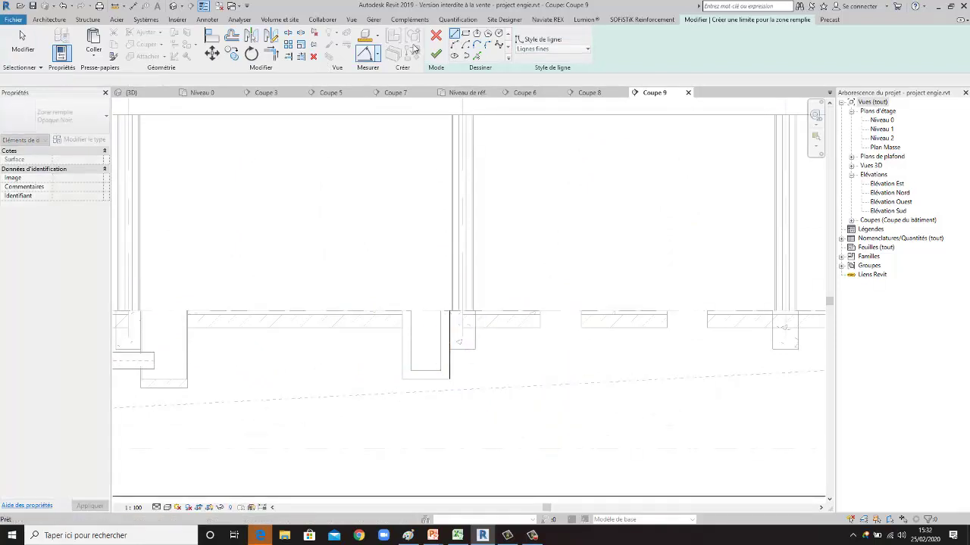
left_click(282, 56)
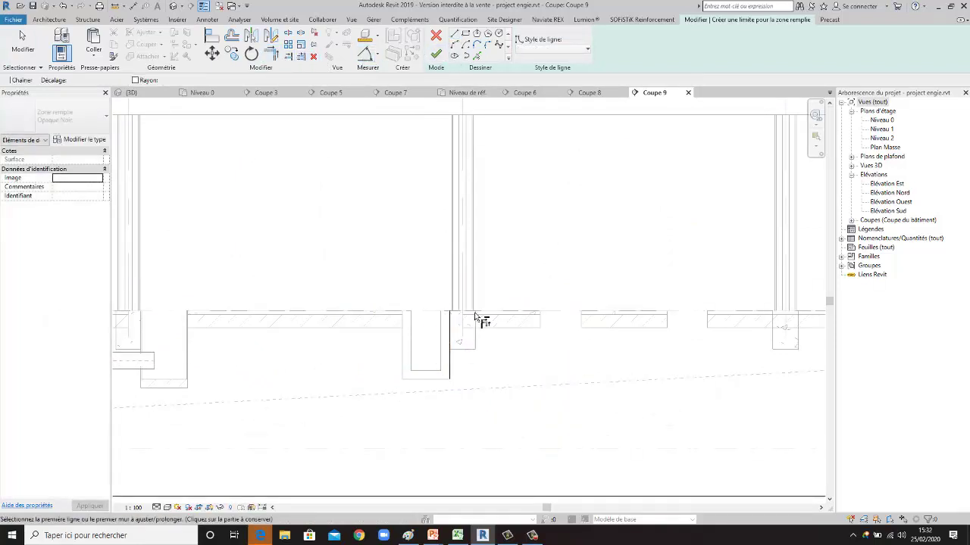
left_click(452, 335)
scroll(371, 331, "down", 2)
scroll(612, 381, "down", 2)
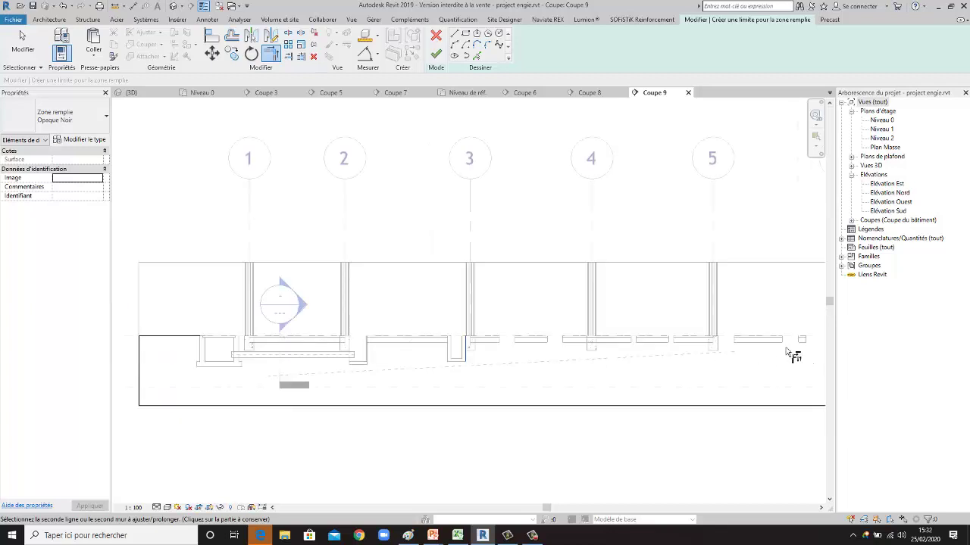
scroll(623, 353, "down", 1)
scroll(624, 353, "down", 1)
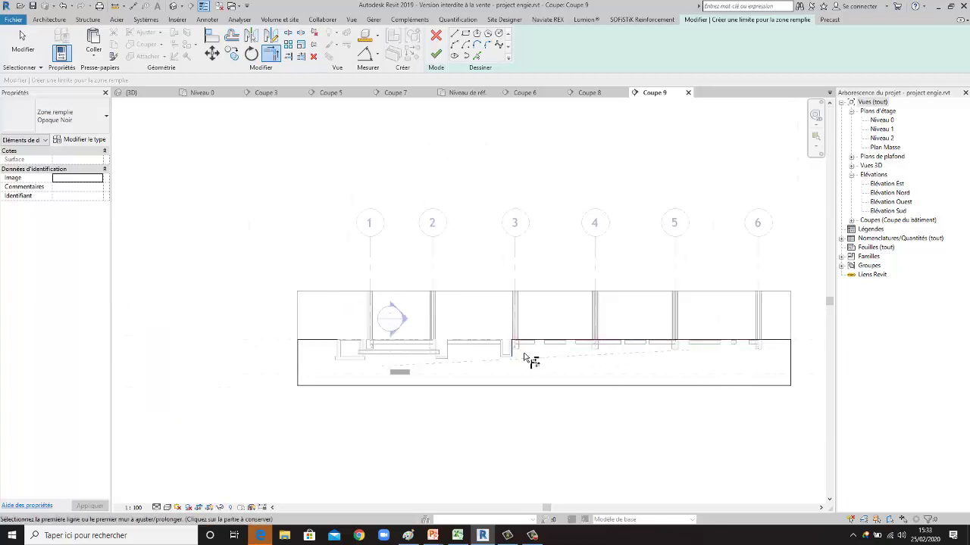
scroll(523, 364, "up", 2)
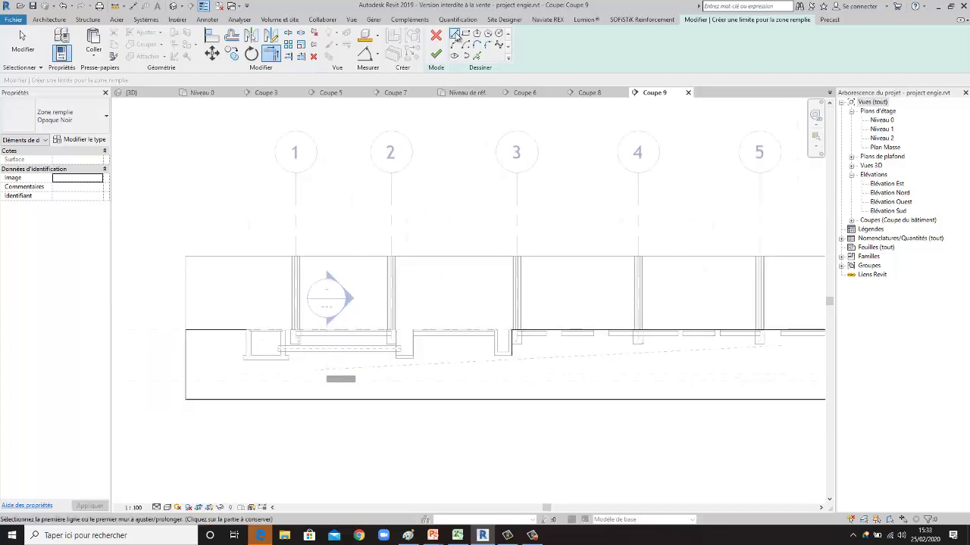
key("Escape")
scroll(519, 333, "up", 2)
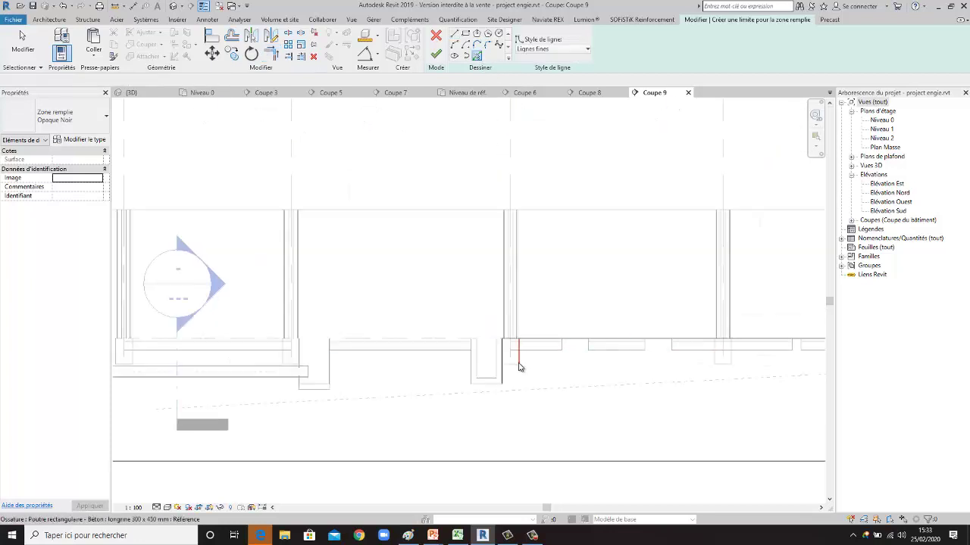
scroll(519, 366, "up", 2)
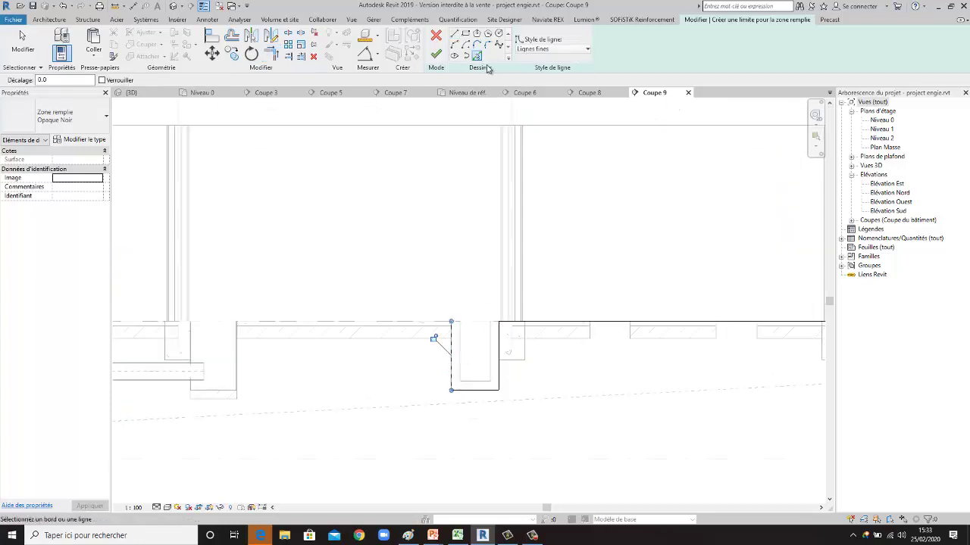
Draw a horizontal boundary line from the trench wall corner to the left slab edge.
left_click(459, 33)
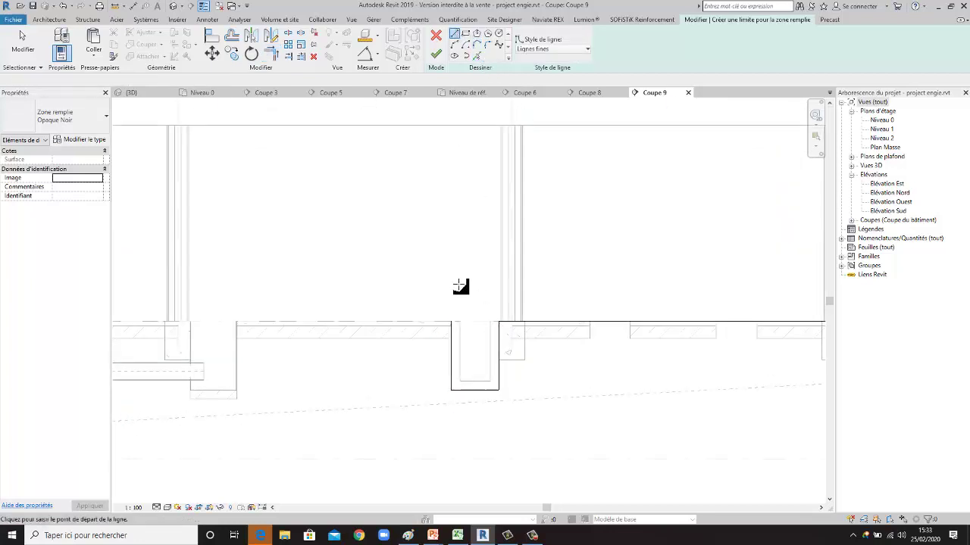
left_click(450, 338)
left_click(237, 339)
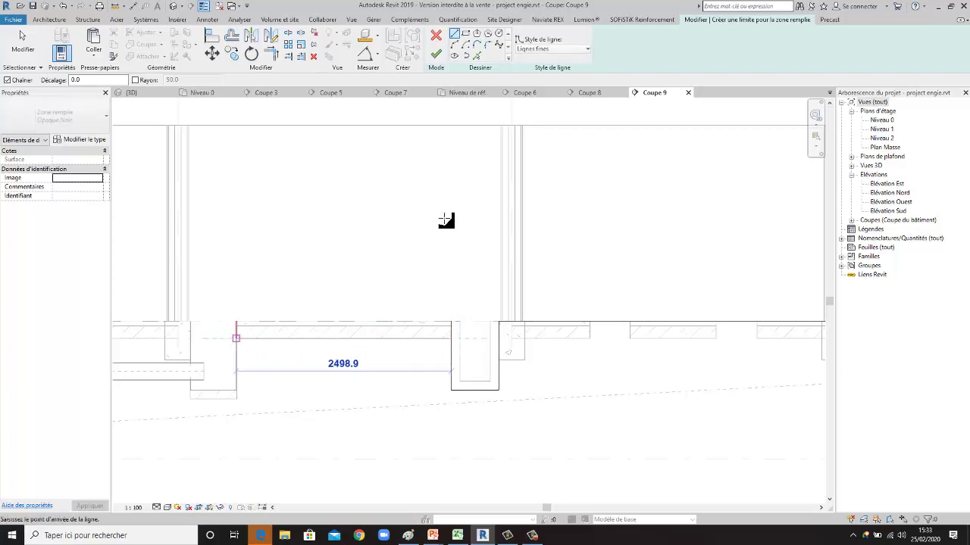
key("Escape")
key("Escape")
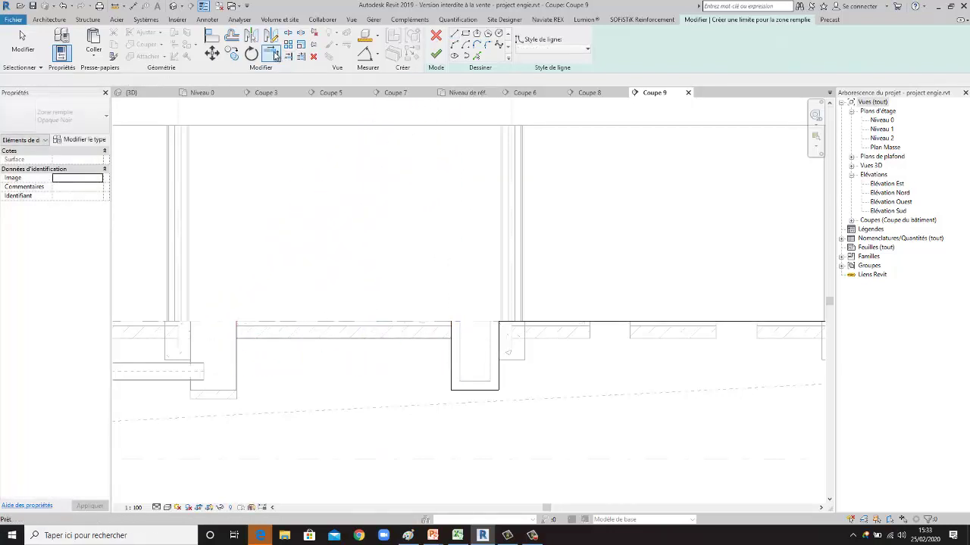
left_click(273, 55)
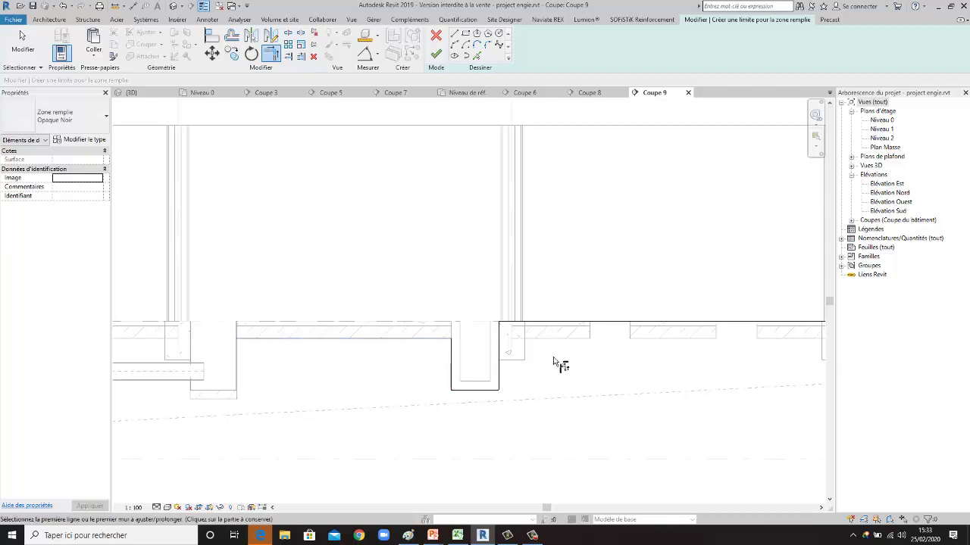
scroll(531, 360, "down", 2)
scroll(409, 377, "down", 1)
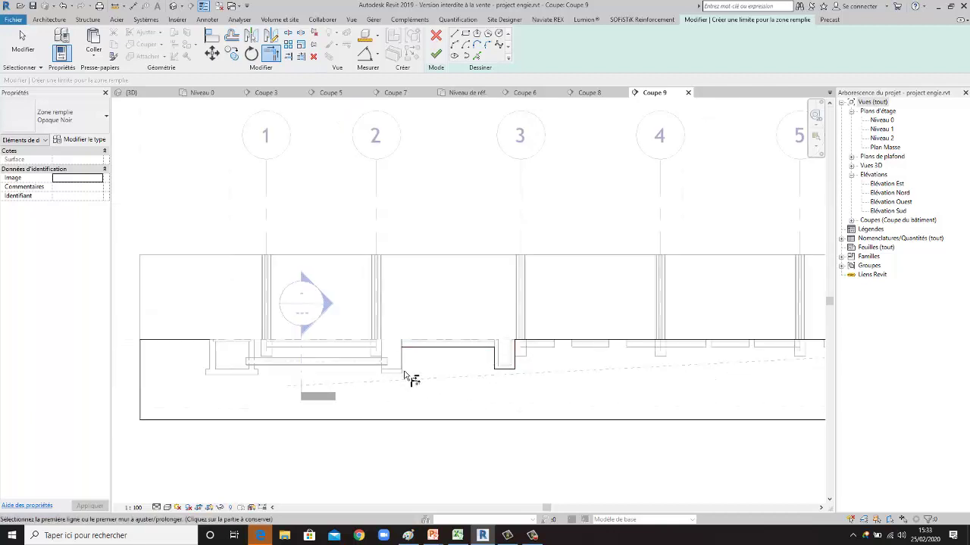
left_click(454, 34)
scroll(439, 340, "up", 2)
scroll(402, 359, "up", 2)
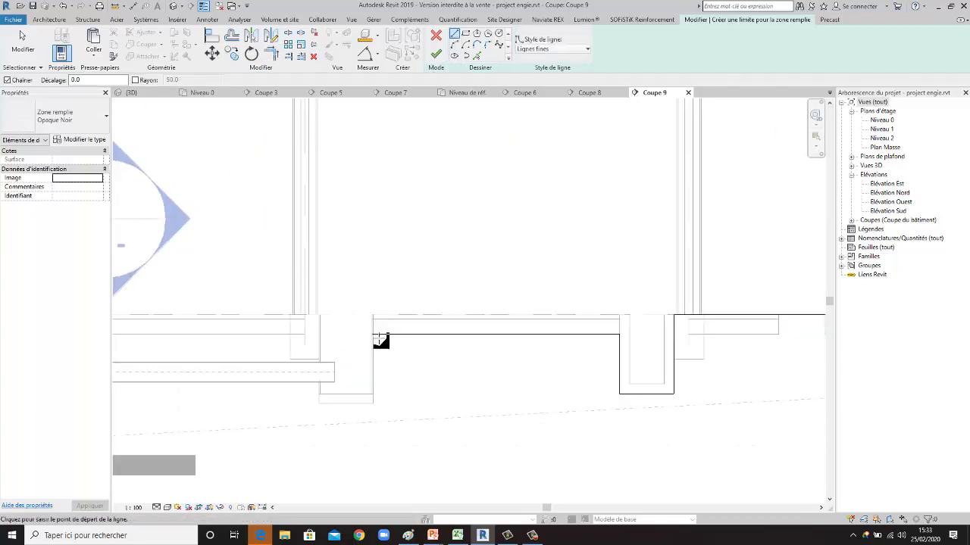
scroll(376, 341, "up", 2)
Pick the vertical wall edge and footing bottom edge as boundary lines, joining them at a corner.
left_click(478, 59)
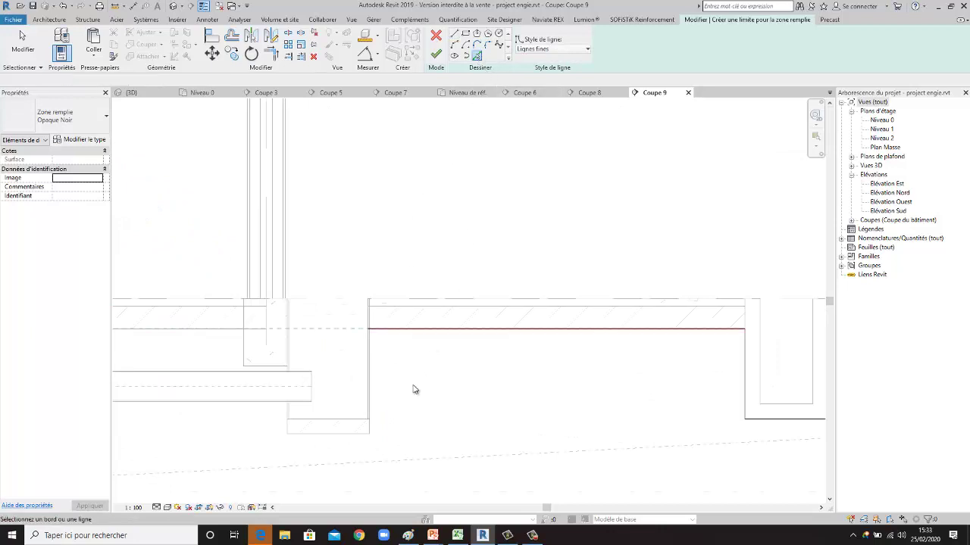
scroll(411, 389, "up", 2)
left_click(330, 371)
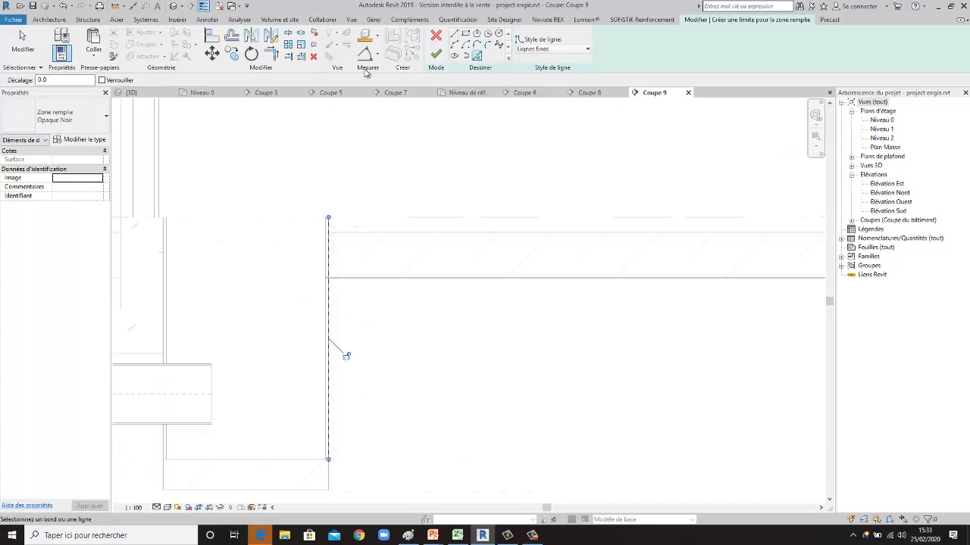
left_click(271, 51)
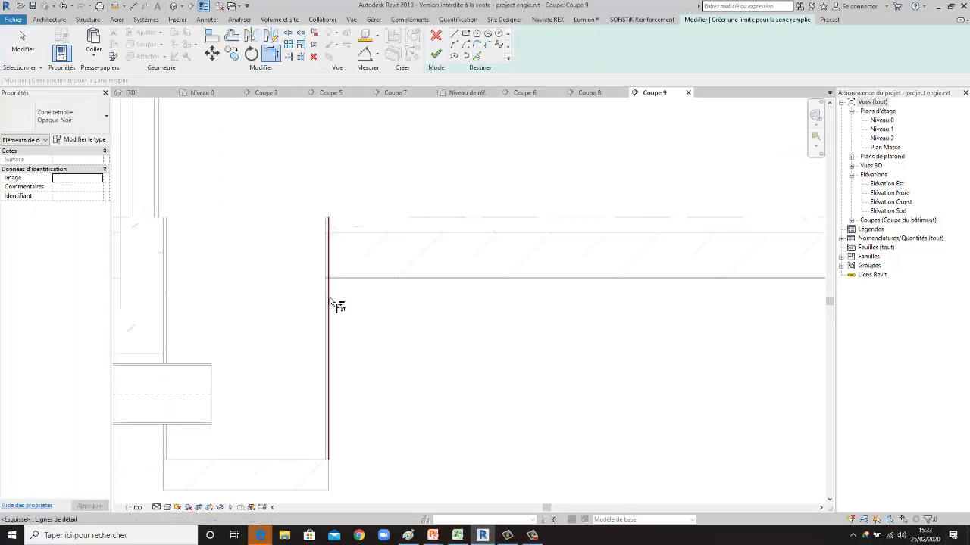
scroll(438, 212, "down", 2)
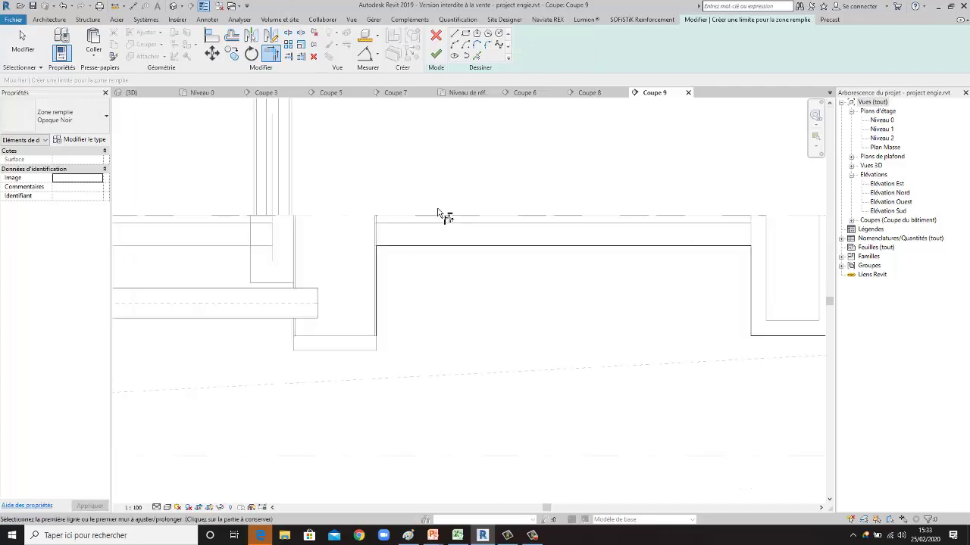
left_click(478, 58)
left_click(327, 350)
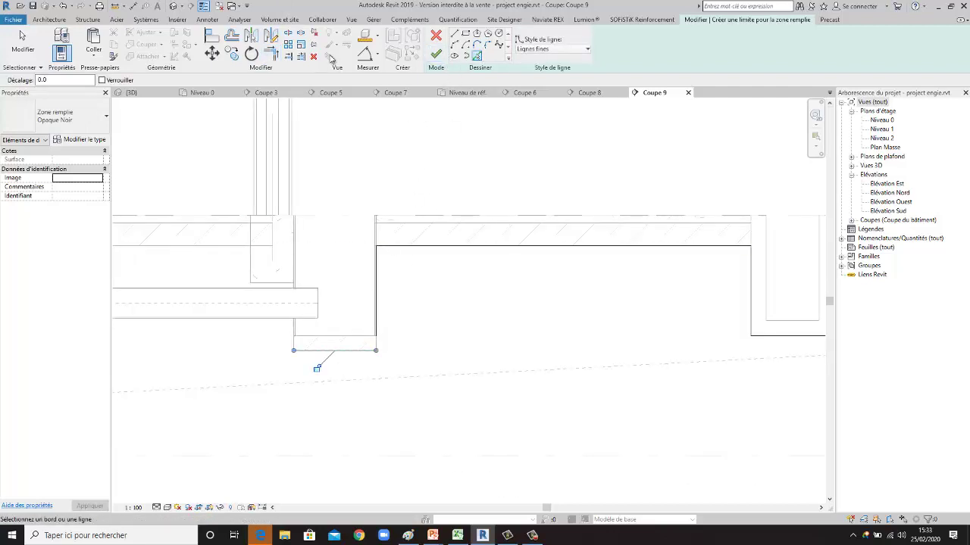
left_click(276, 54)
left_click(365, 353)
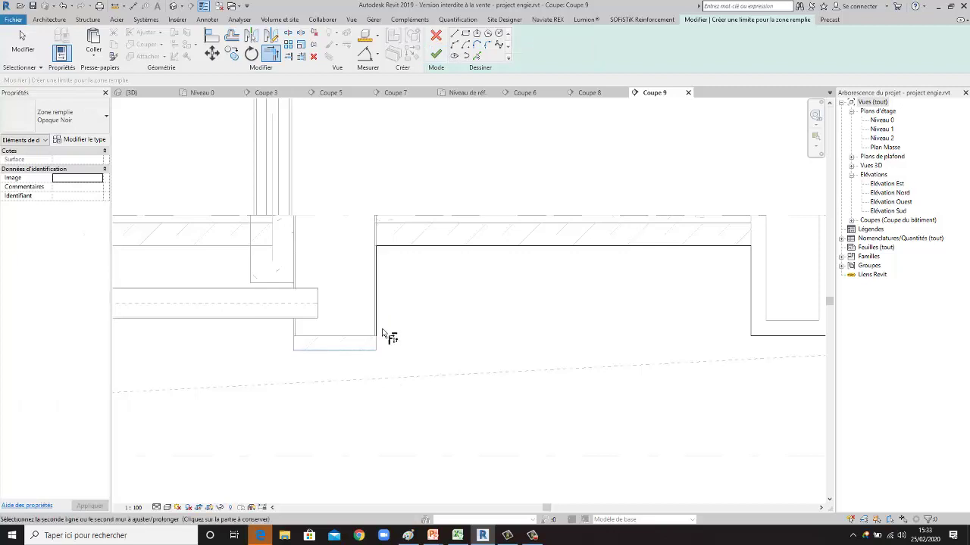
scroll(409, 330, "down", 1)
scroll(455, 329, "down", 1)
scroll(322, 319, "down", 1)
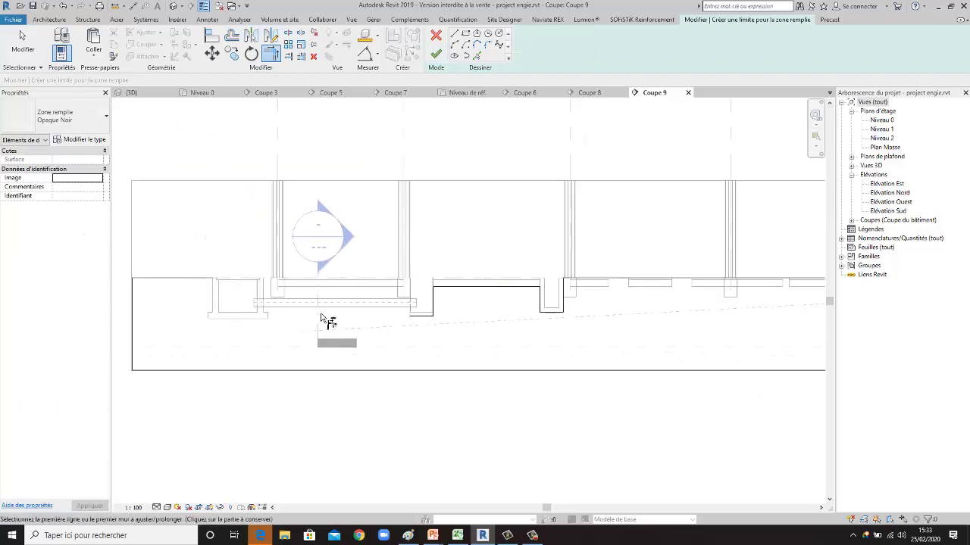
scroll(408, 330, "up", 1)
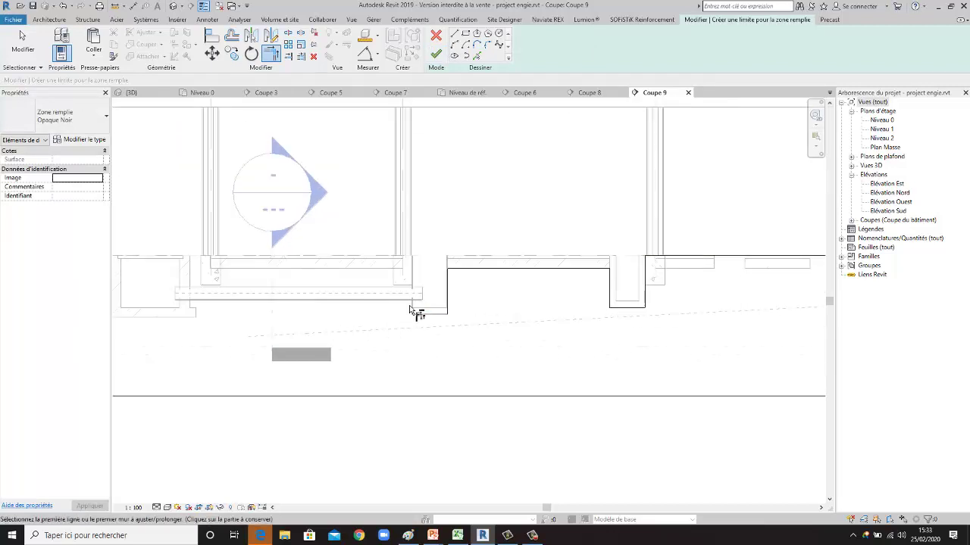
Draw a vertical boundary at the step corner, add the slab underside edge, and corner them with TR.
left_click(453, 36)
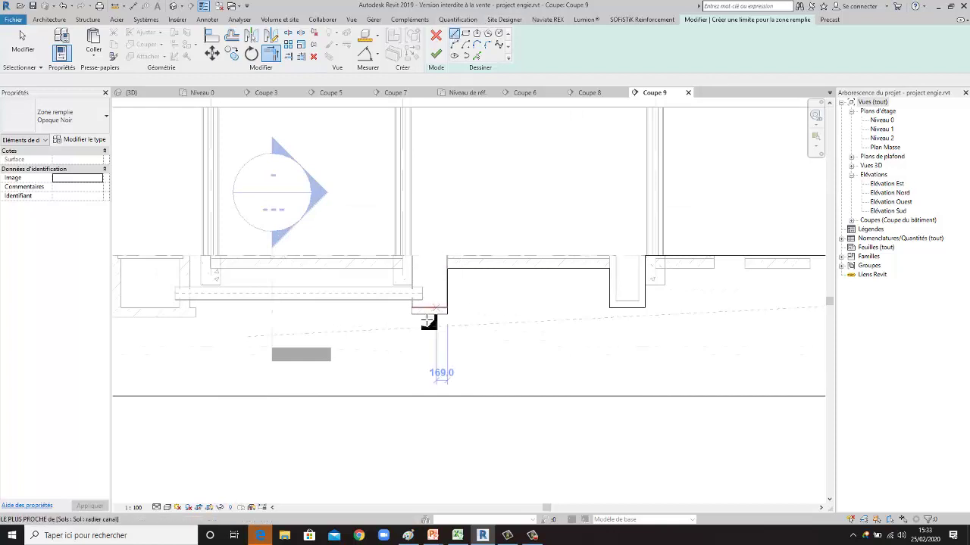
left_click(447, 313)
scroll(425, 318, "up", 1)
scroll(410, 272, "up", 2)
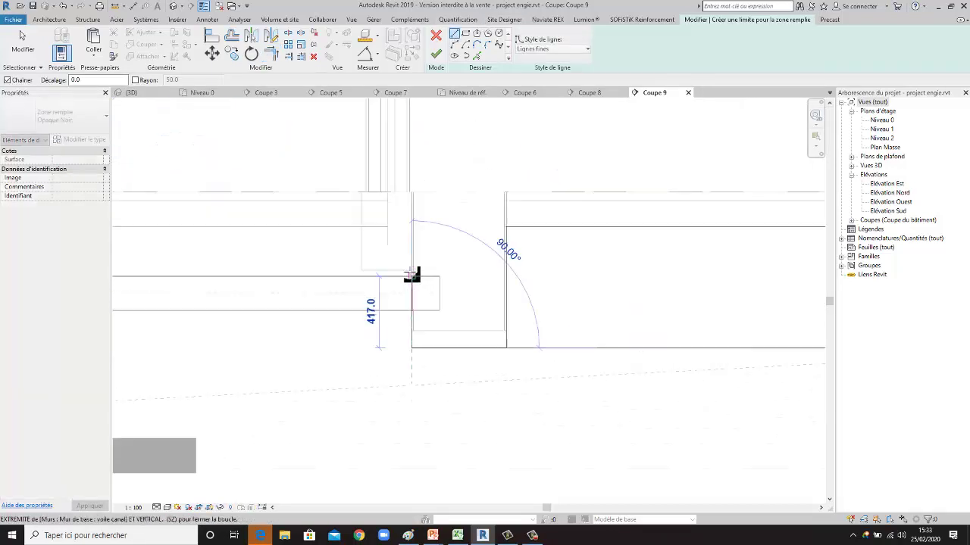
scroll(416, 225, "up", 1)
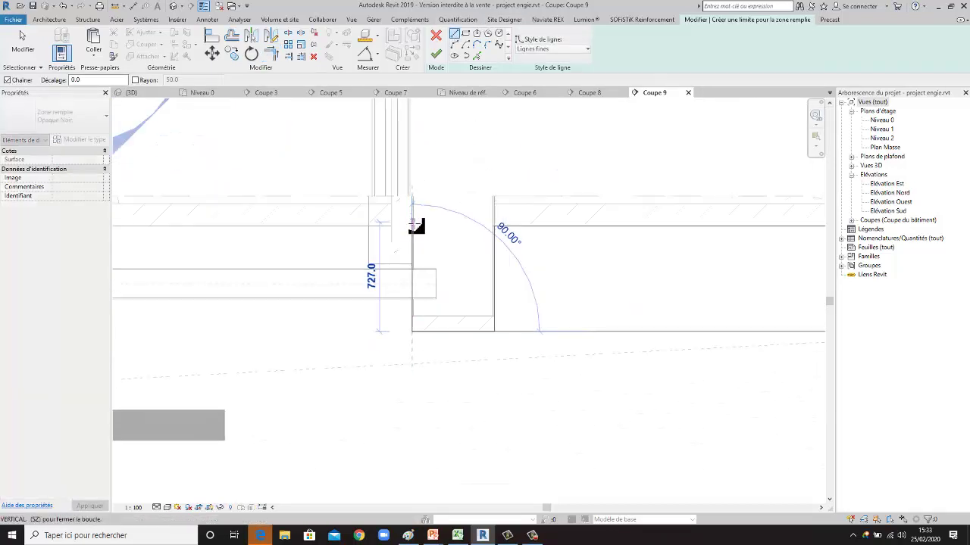
left_click(416, 215)
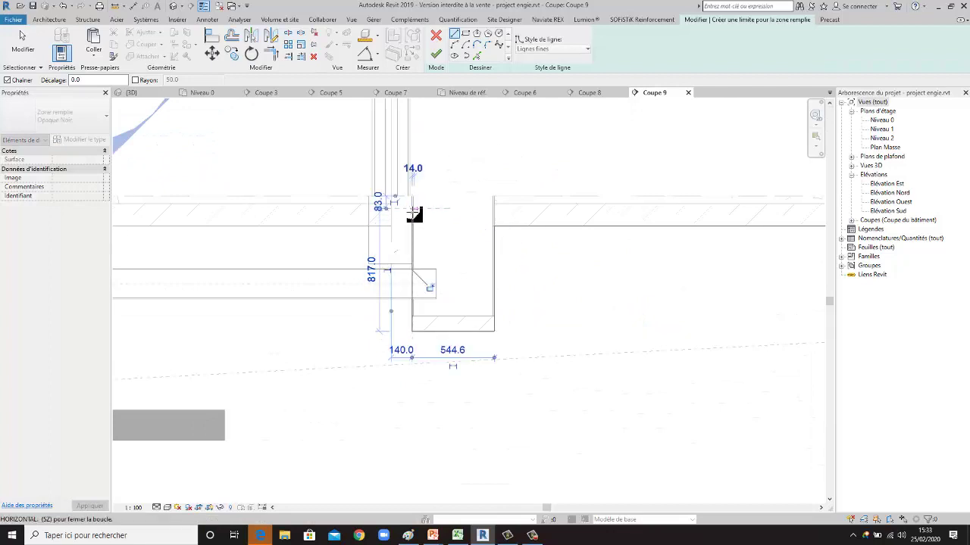
left_click(476, 56)
left_click(337, 226)
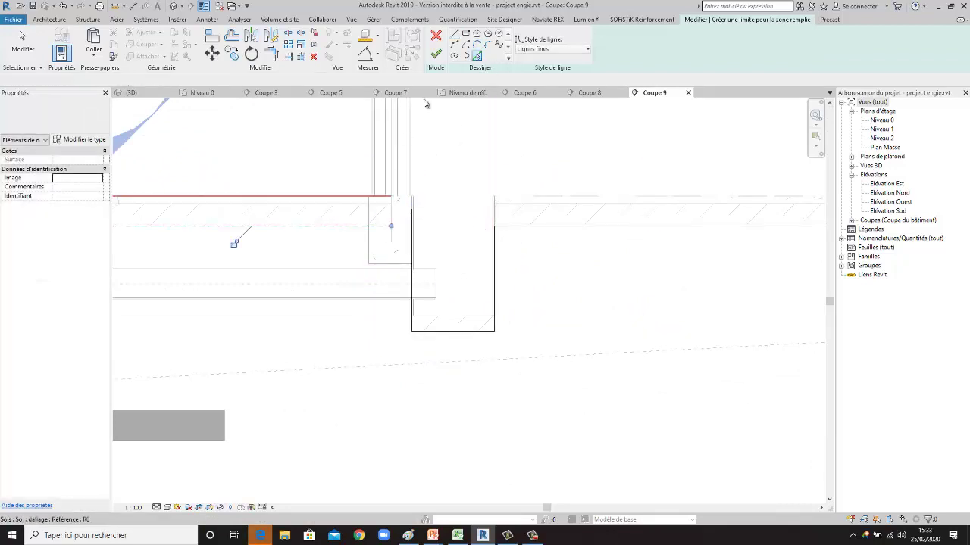
key("t")
key("r")
left_click(334, 232)
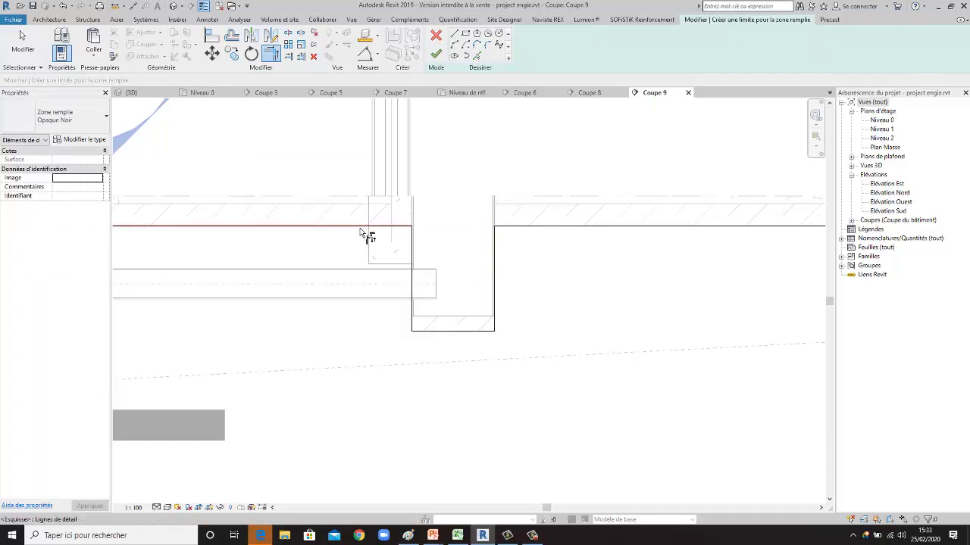
scroll(494, 237, "down", 3)
scroll(410, 243, "up", 2)
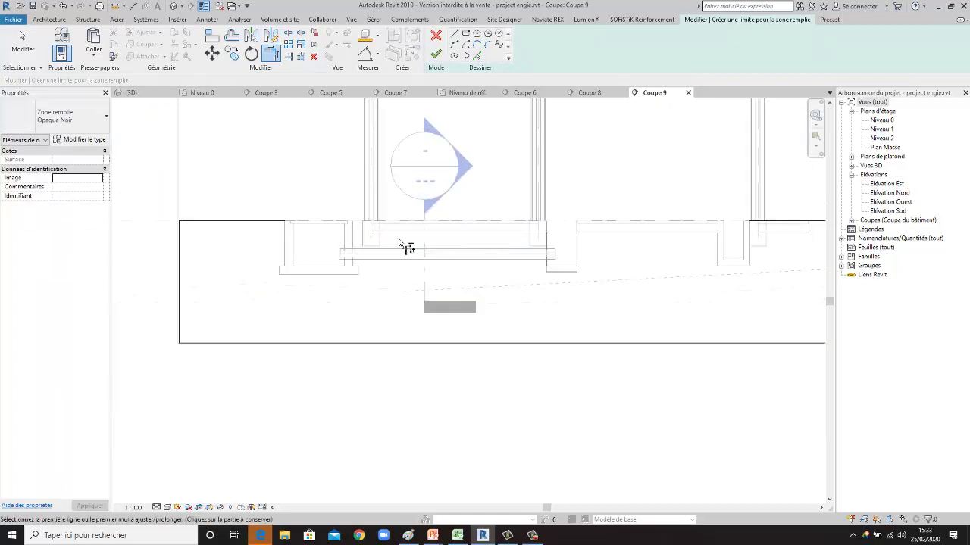
scroll(400, 245, "up", 2)
Join the boundary lines at the wall corner with Trim/Extend to Corner.
left_click(454, 34)
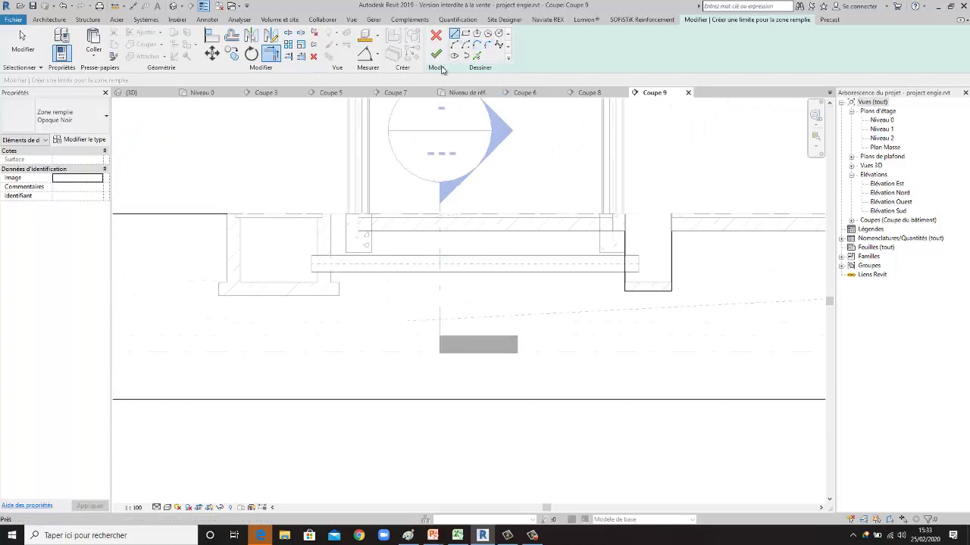
scroll(341, 223, "up", 3)
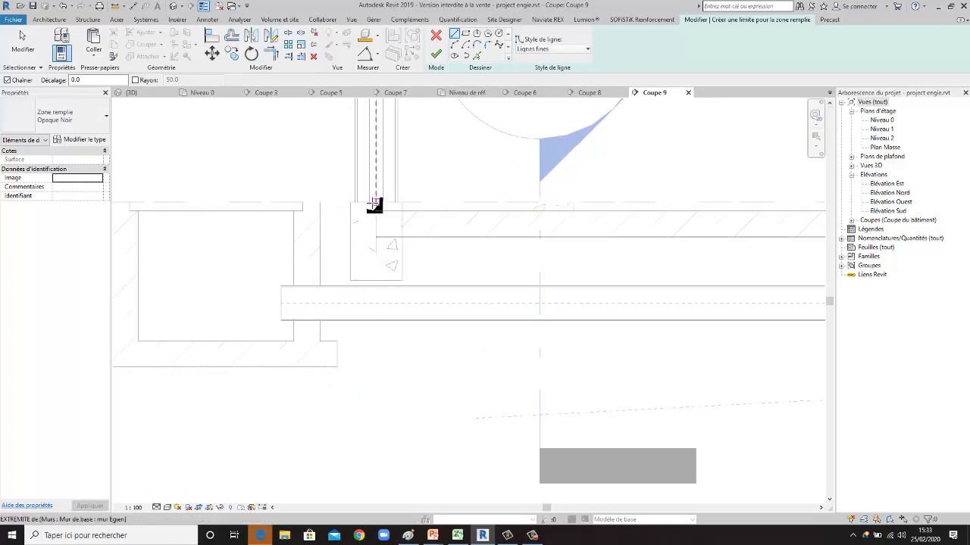
left_click(350, 203)
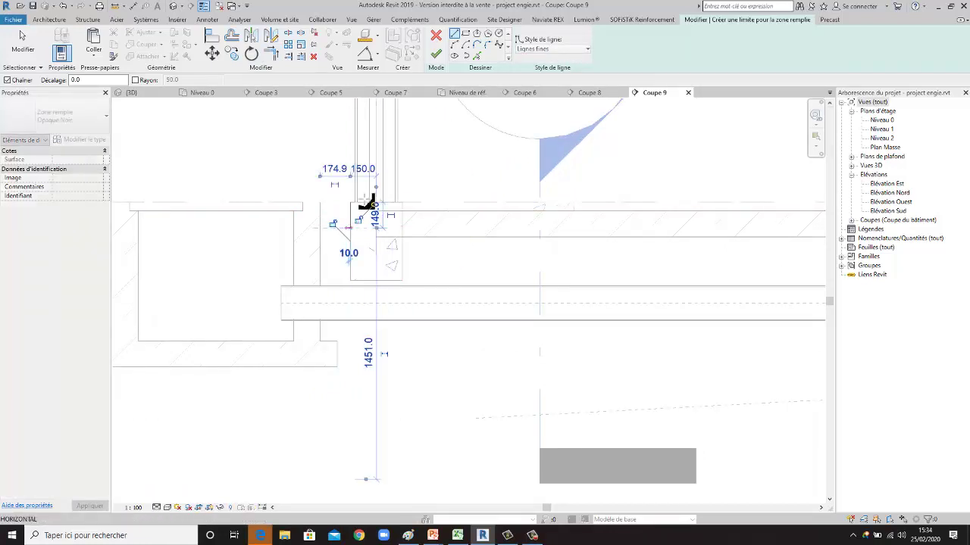
left_click(270, 53)
left_click(349, 216)
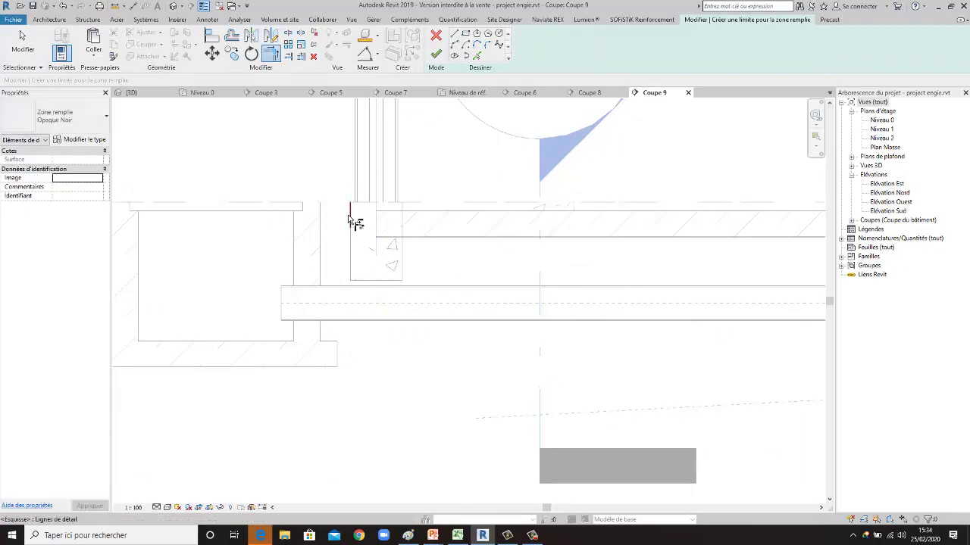
left_click(400, 240)
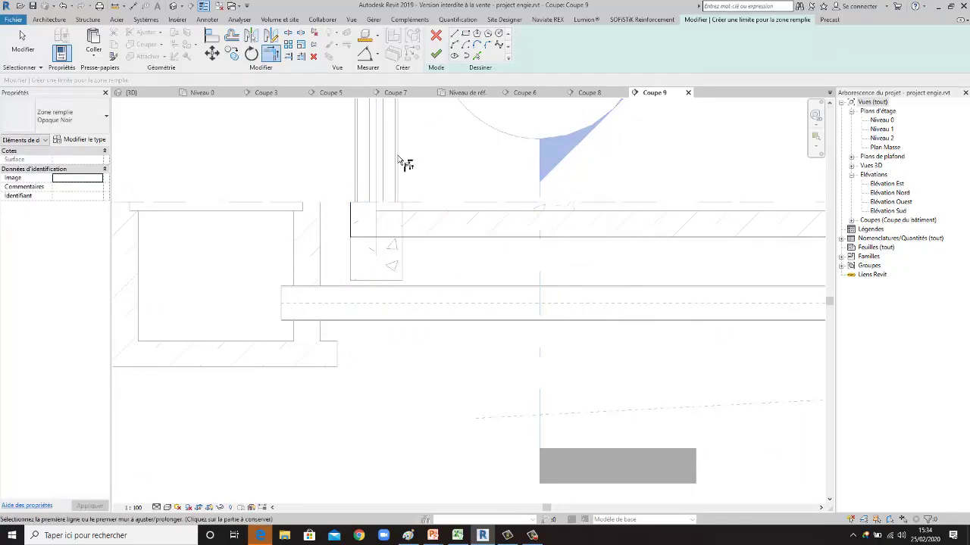
Trace boundary lines around the left foundation's corner, base and left side.
left_click(454, 33)
scroll(351, 207, "up", 2)
left_click(350, 207)
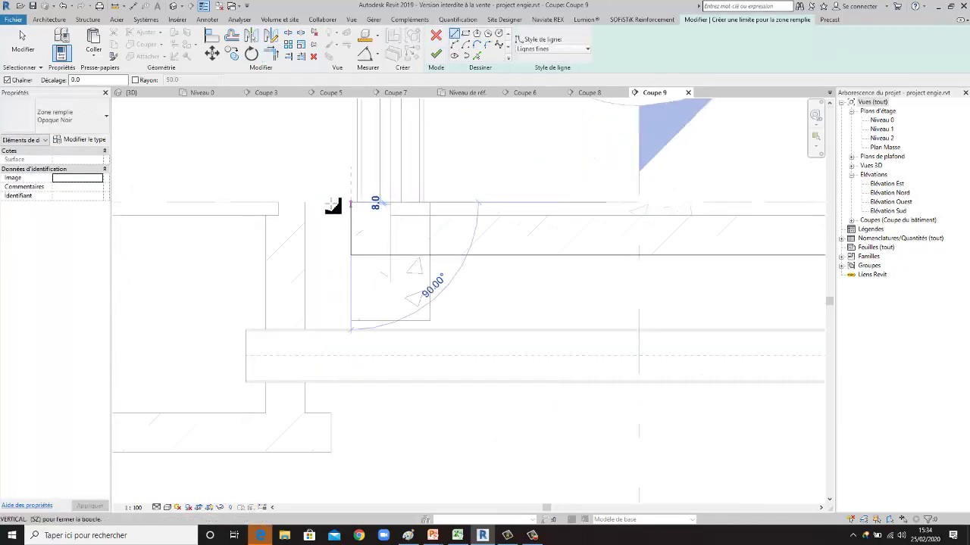
left_click(307, 203)
scroll(328, 199, "down", 1)
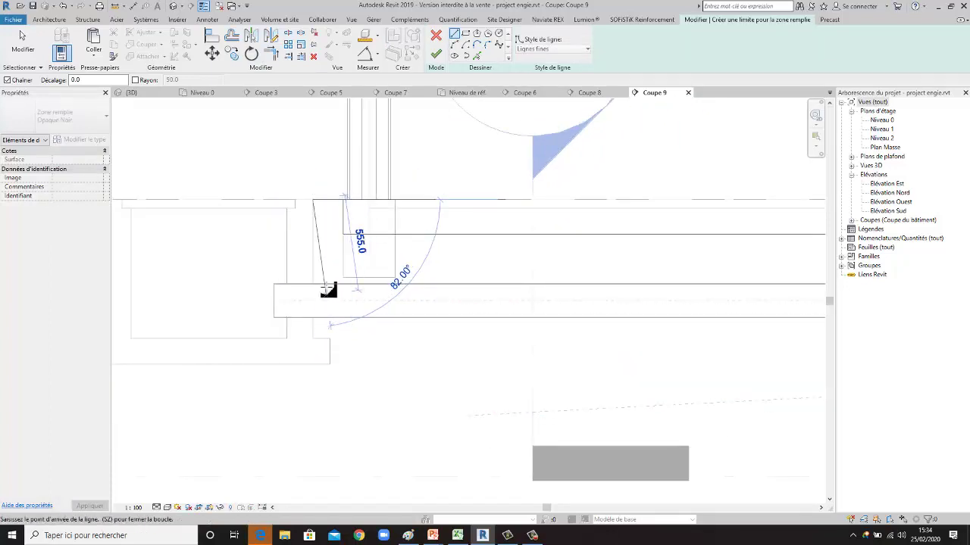
scroll(326, 287, "down", 2)
scroll(333, 280, "down", 1)
scroll(329, 292, "up", 1)
scroll(327, 306, "up", 1)
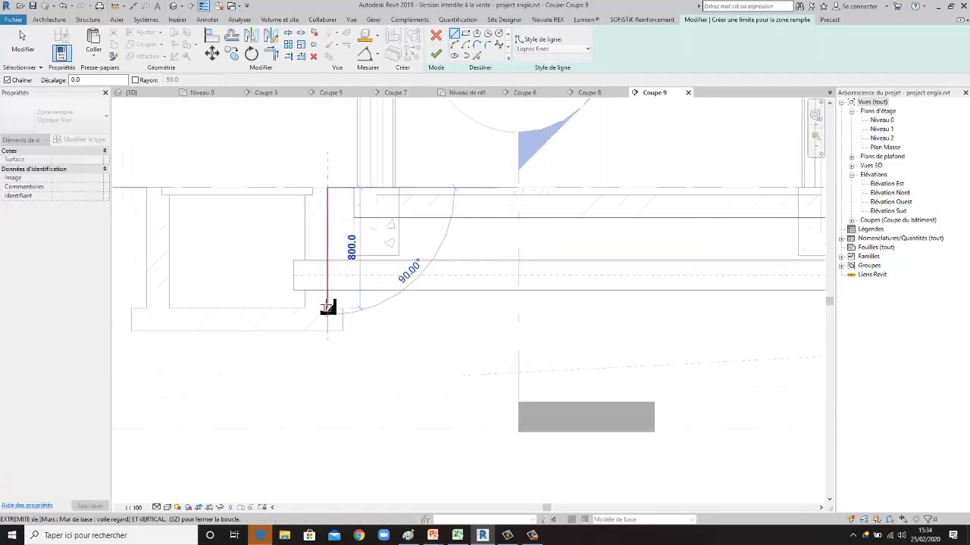
left_click(342, 308)
left_click(344, 331)
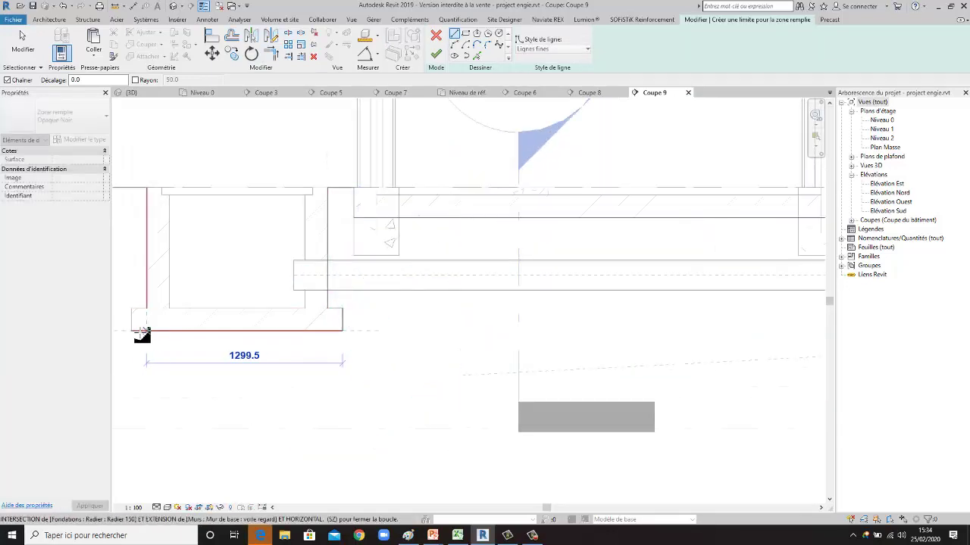
left_click(131, 330)
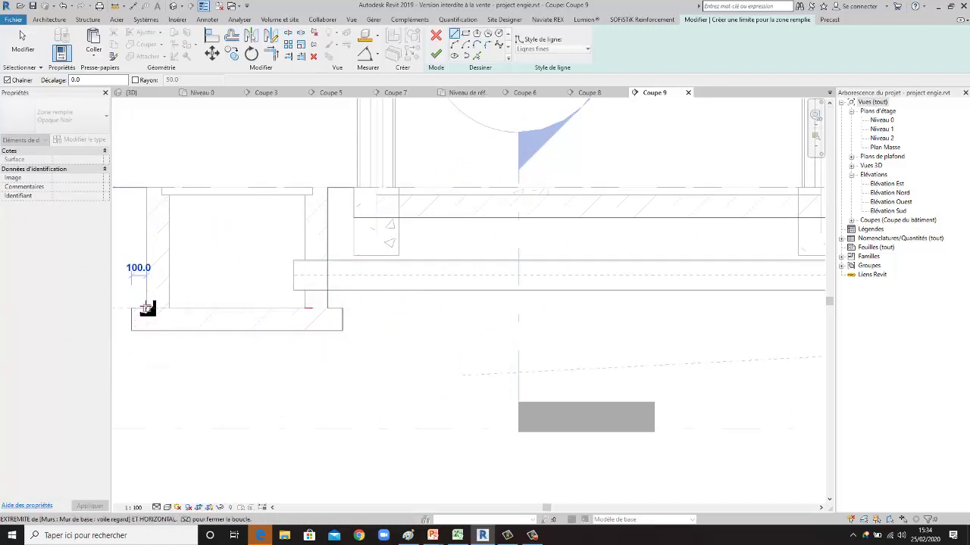
left_click(132, 307)
Exit boundary line drawing back to plain selection mode.
scroll(353, 311, "down", 1)
scroll(401, 322, "down", 3)
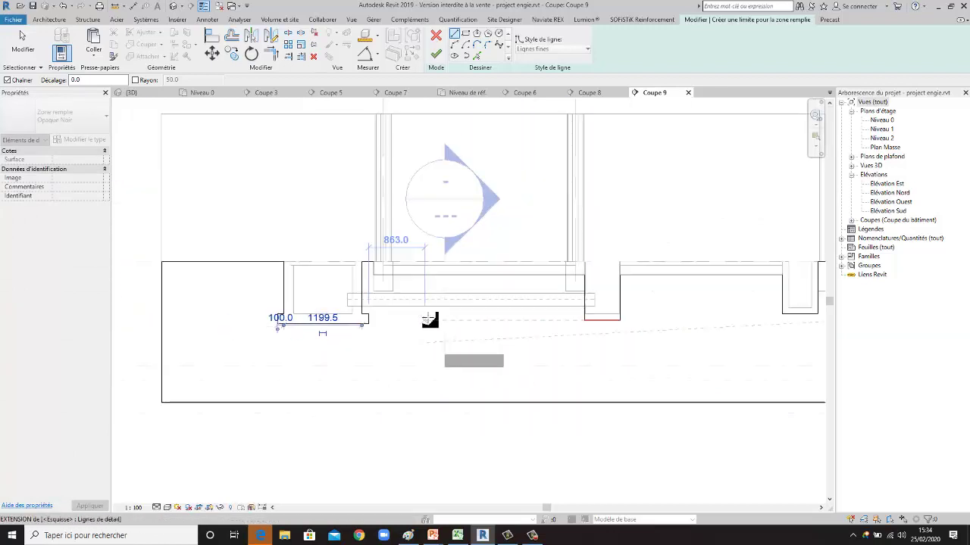
scroll(407, 385, "down", 1)
key("Escape")
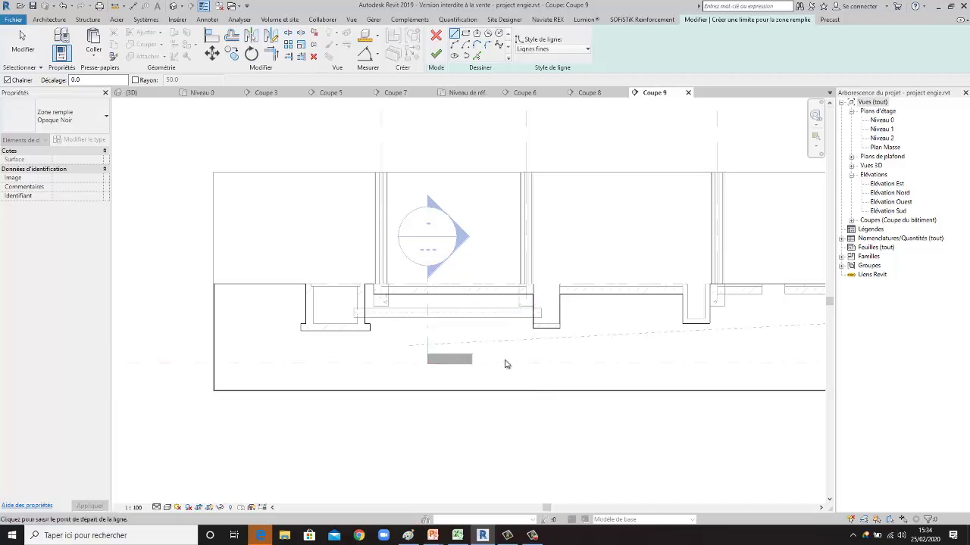
key("Escape")
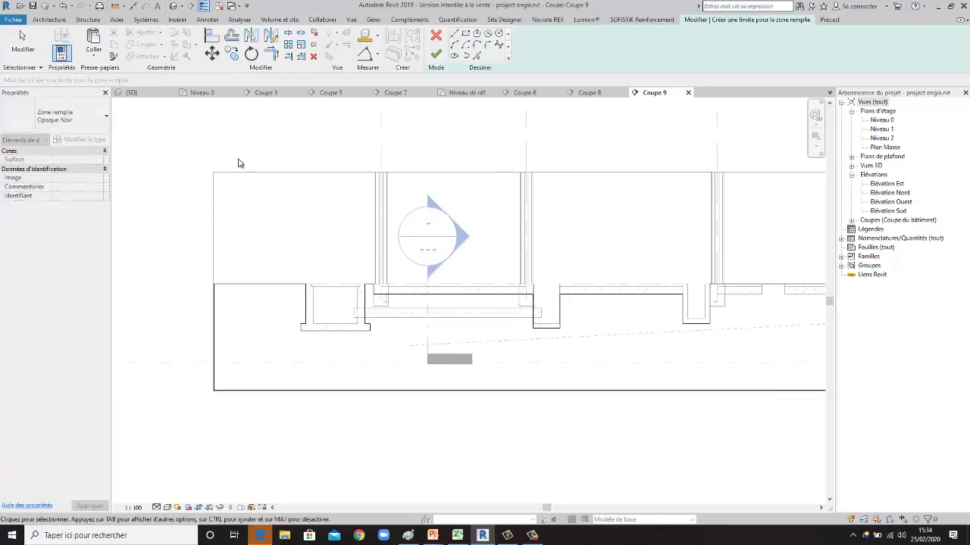
key("Escape")
Set the Opaque Noir type's foreground to RVB 255-128-064 with the Isolation thermique - Souple pattern.
left_click(85, 140)
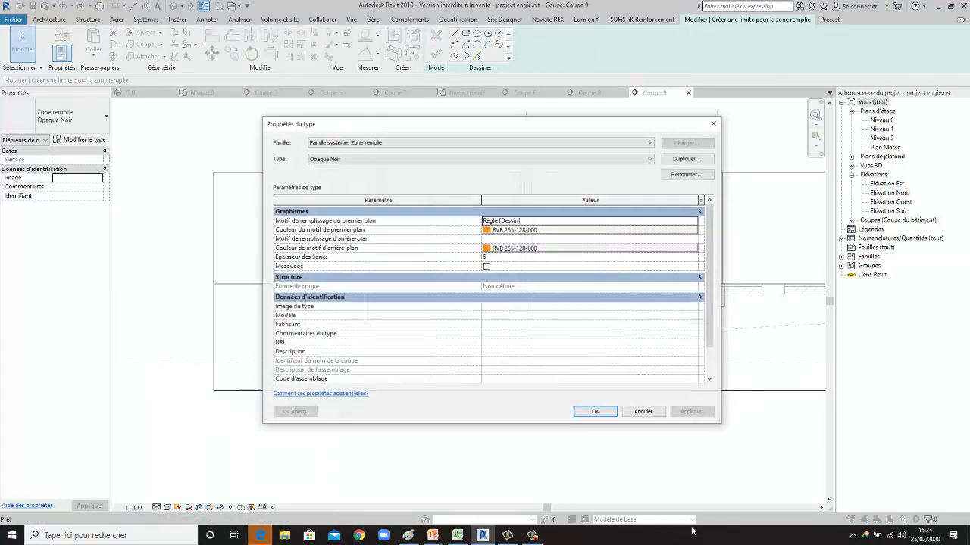
left_click(697, 230)
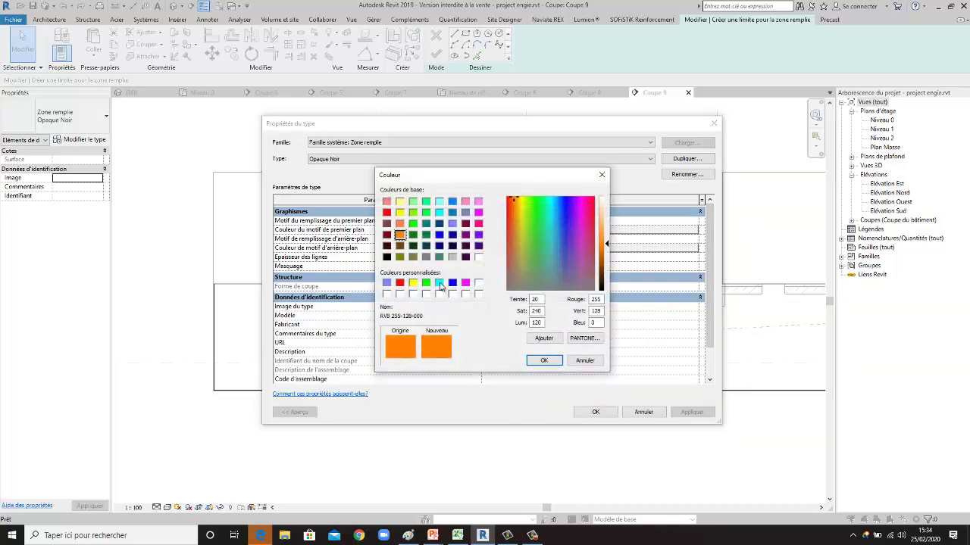
left_click(399, 224)
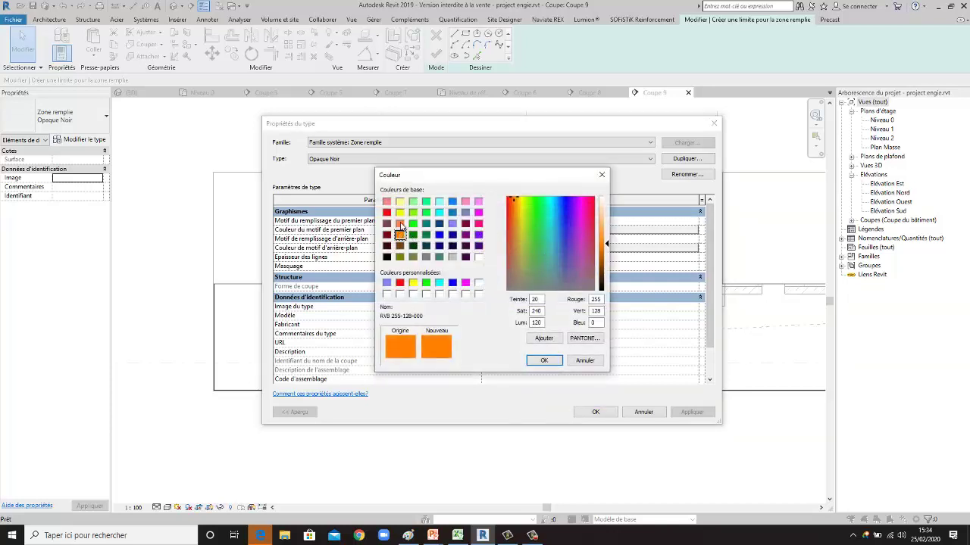
left_click(544, 360)
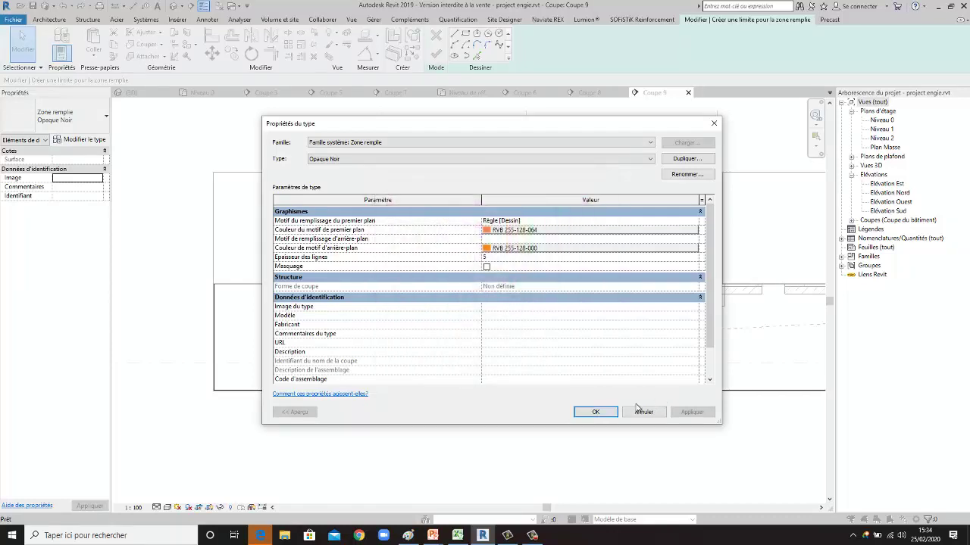
left_click(688, 222)
left_click(694, 221)
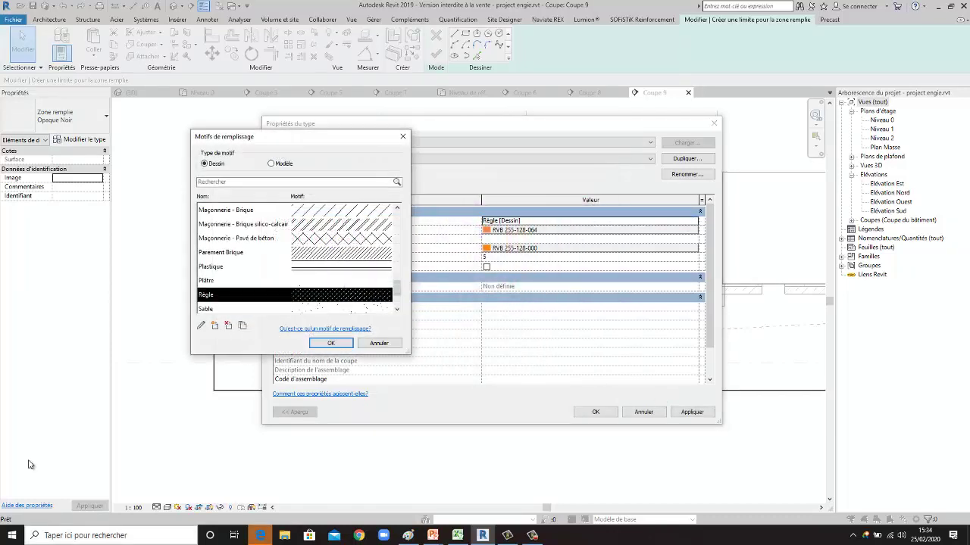
scroll(396, 286, "up", 1)
scroll(395, 285, "up", 2)
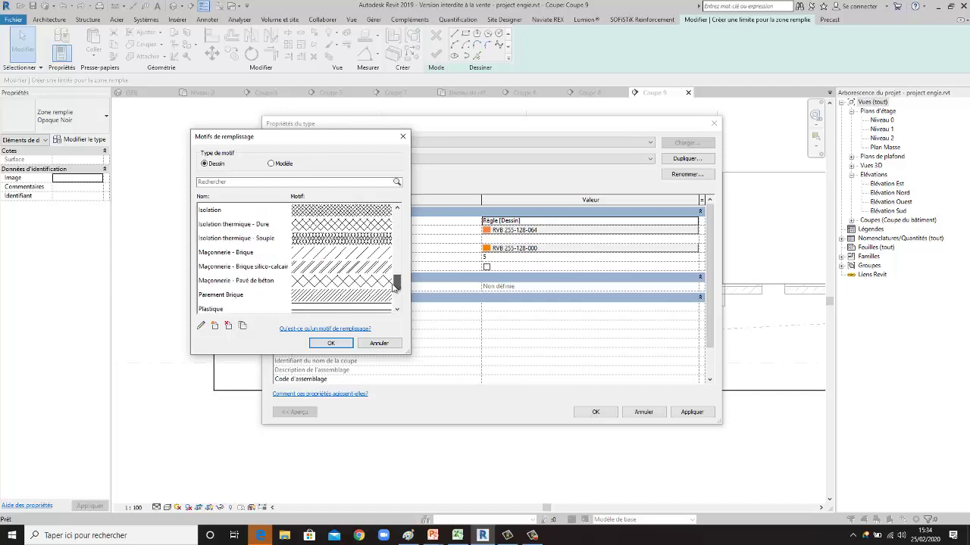
left_click(336, 241)
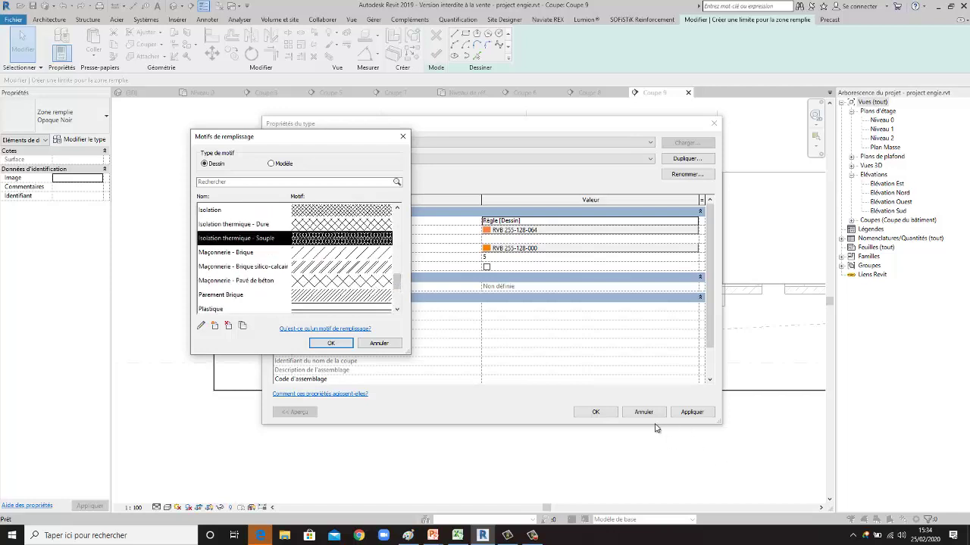
left_click(331, 343)
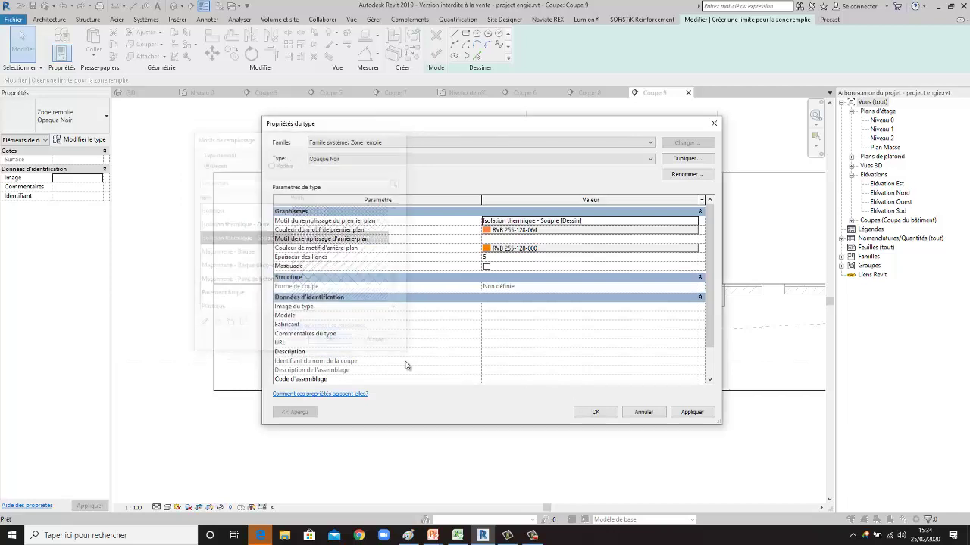
Apply the type changes, finish the filled region sketch, and switch to the 3D view.
left_click(600, 413)
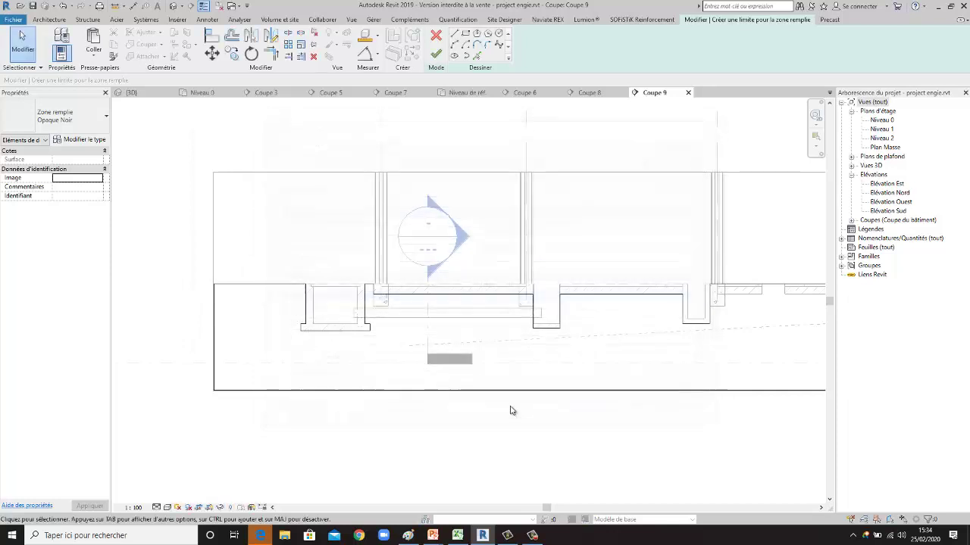
left_click(435, 54)
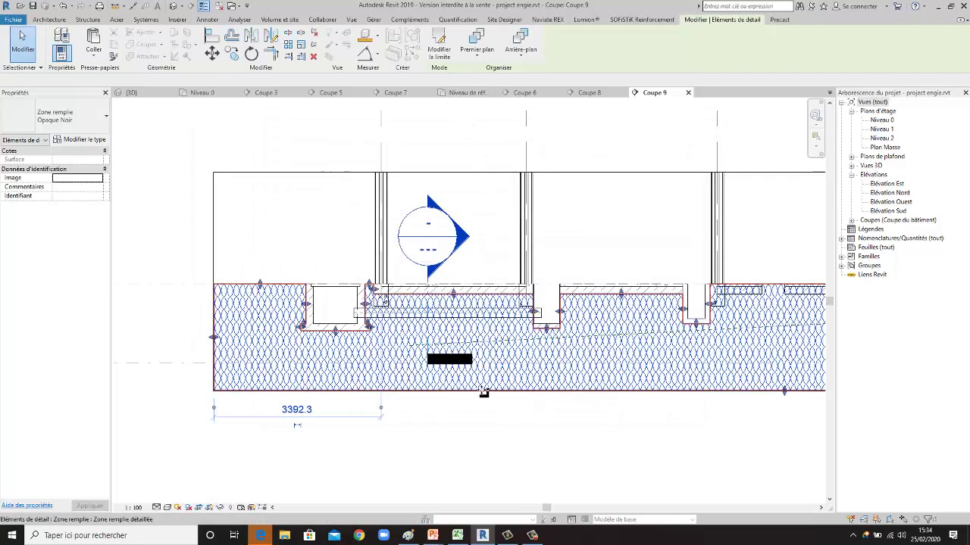
left_click(511, 443)
scroll(212, 426, "down", 2)
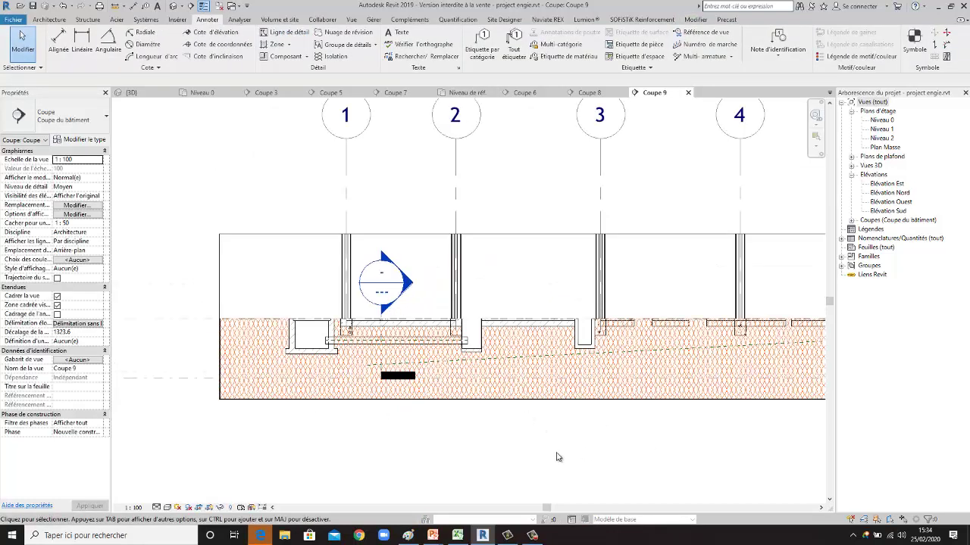
scroll(614, 462, "down", 1)
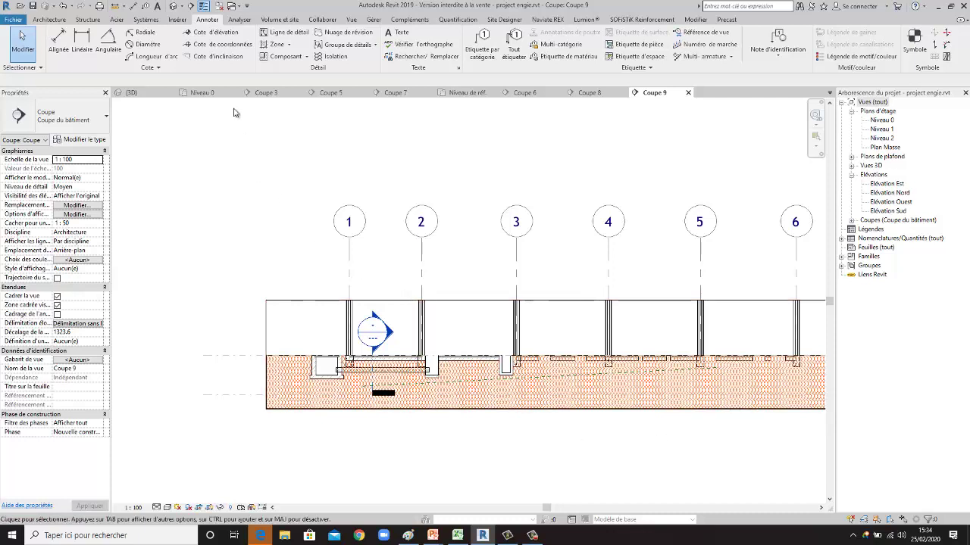
left_click(130, 93)
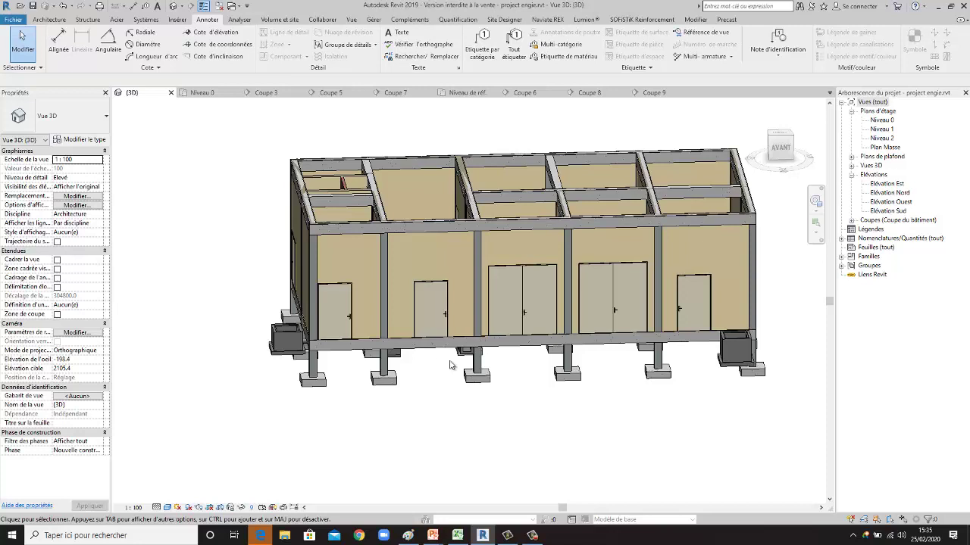
Zoom around the hatched ground in Coupe 9, then orbit the 3D view to a high corner.
left_click(656, 92)
scroll(658, 321, "down", 2)
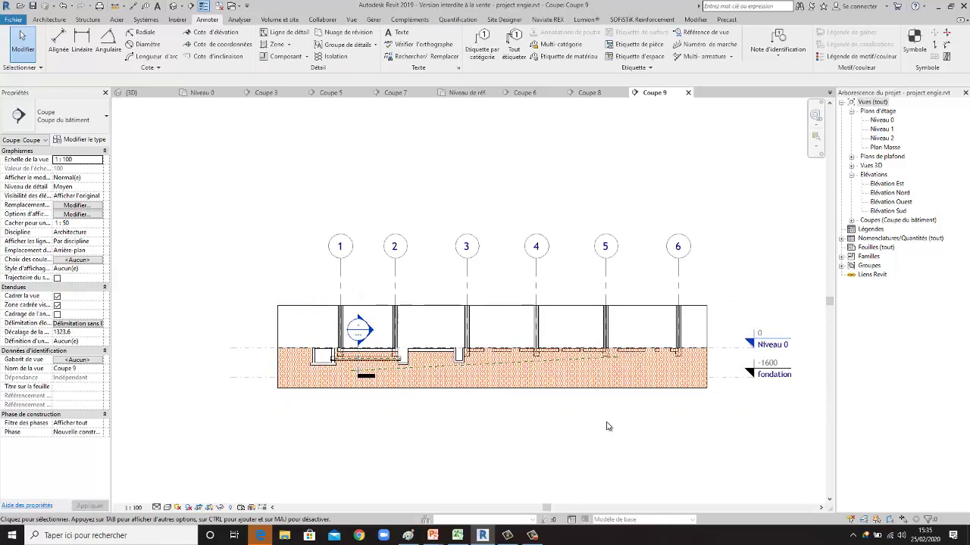
scroll(318, 383, "up", 2)
scroll(444, 394, "down", 1)
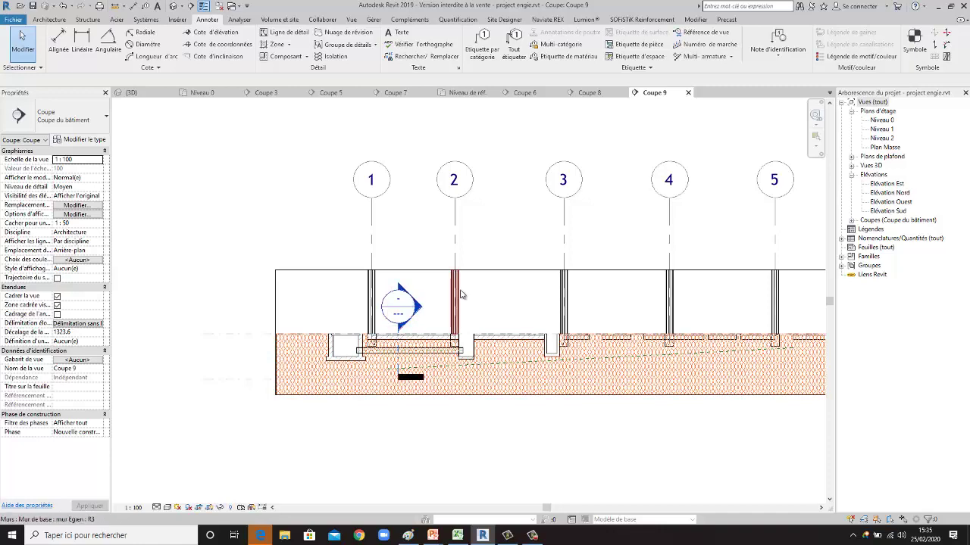
left_click(168, 94)
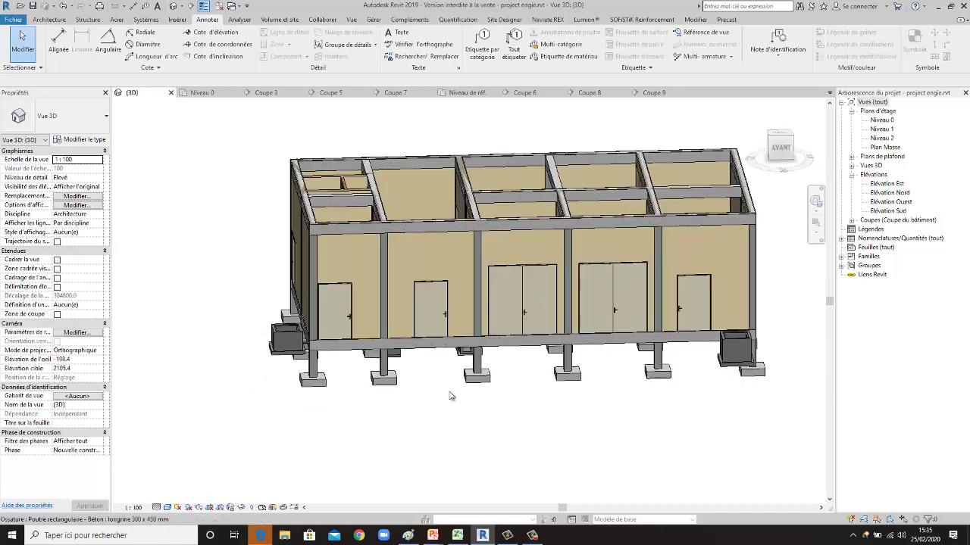
mouse_move(449, 394)
middle_mouse_down("shift")
mouse_move(521, 438)
mouse_move(655, 259)
middle_mouse_up("shift")
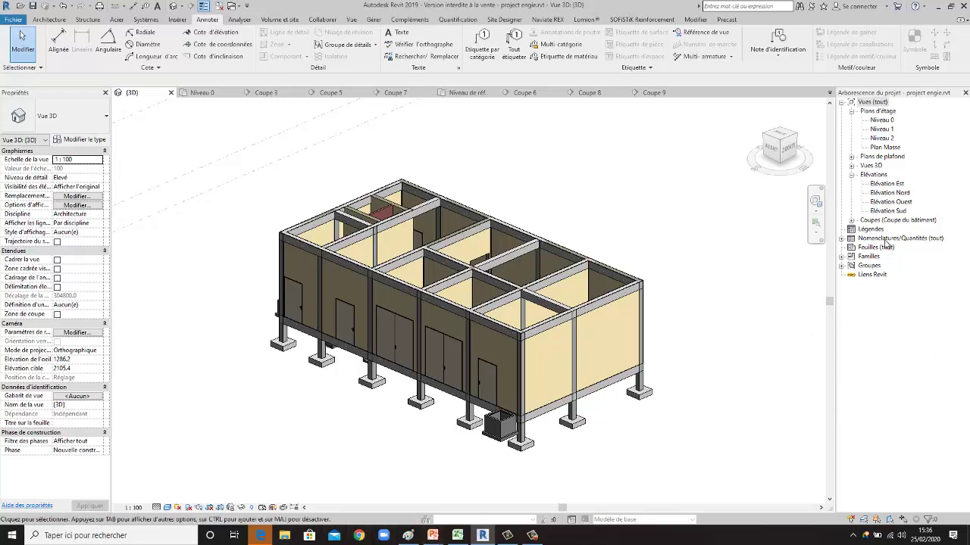
Expand Nomenclatures/Quantités (tout) and open the Nomenclature des portes schedule.
left_click(842, 239)
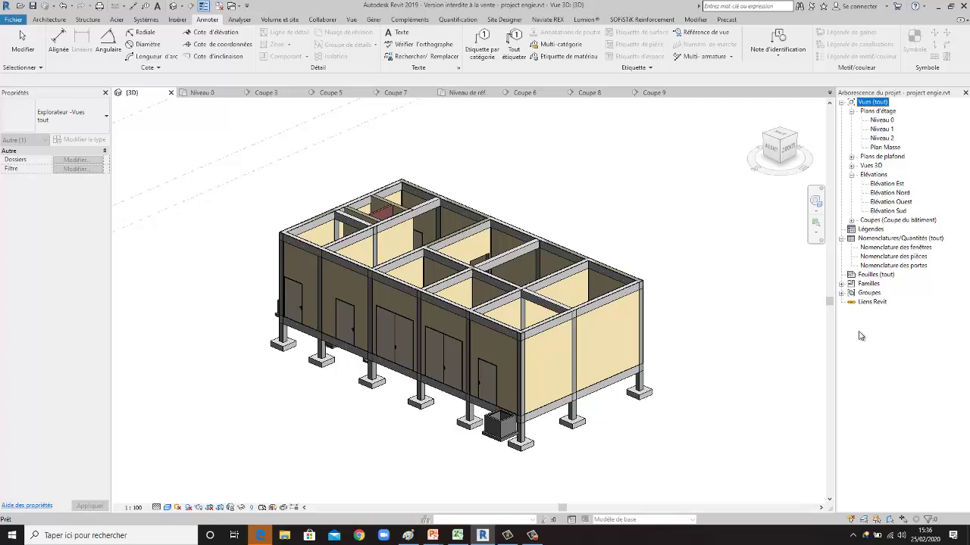
double_click(914, 267)
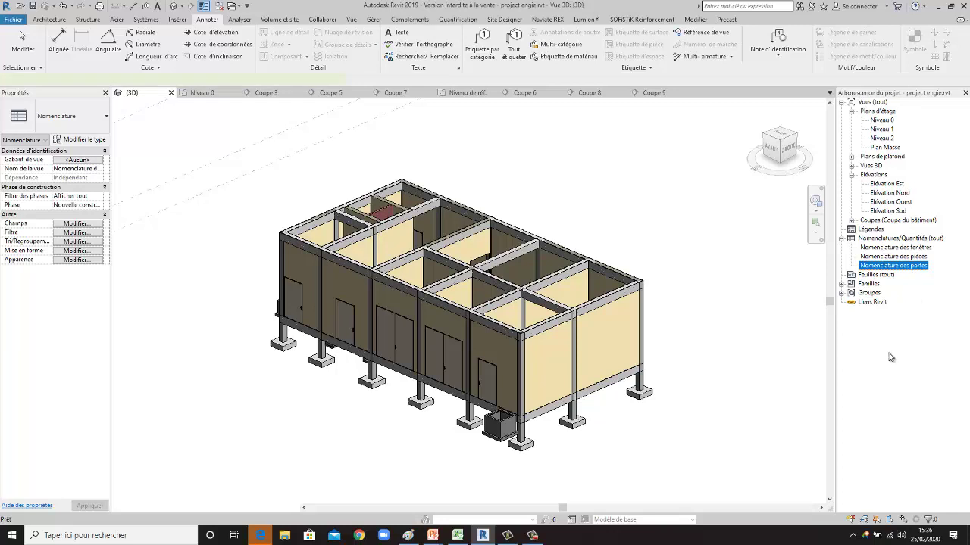
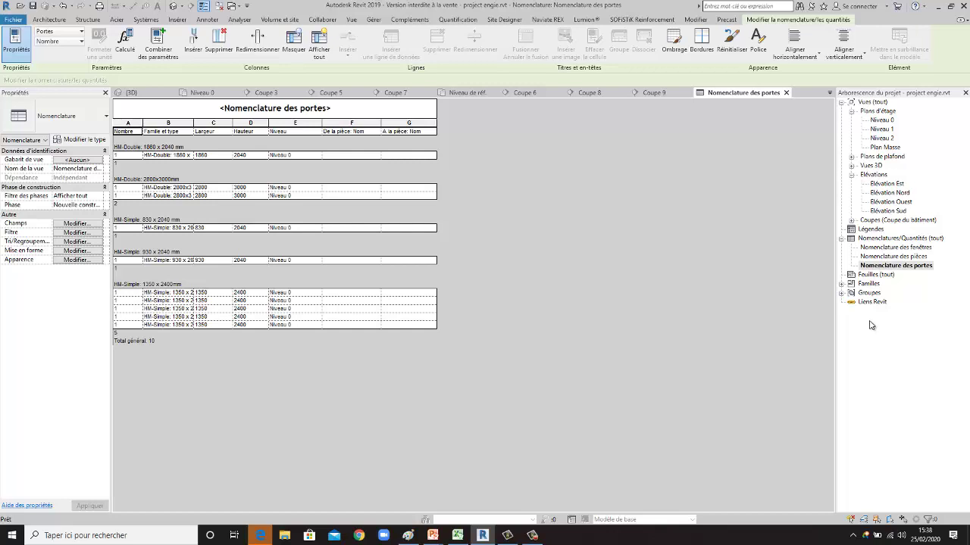
Append the Commentaires field as the last column of the door schedule.
left_click(83, 225)
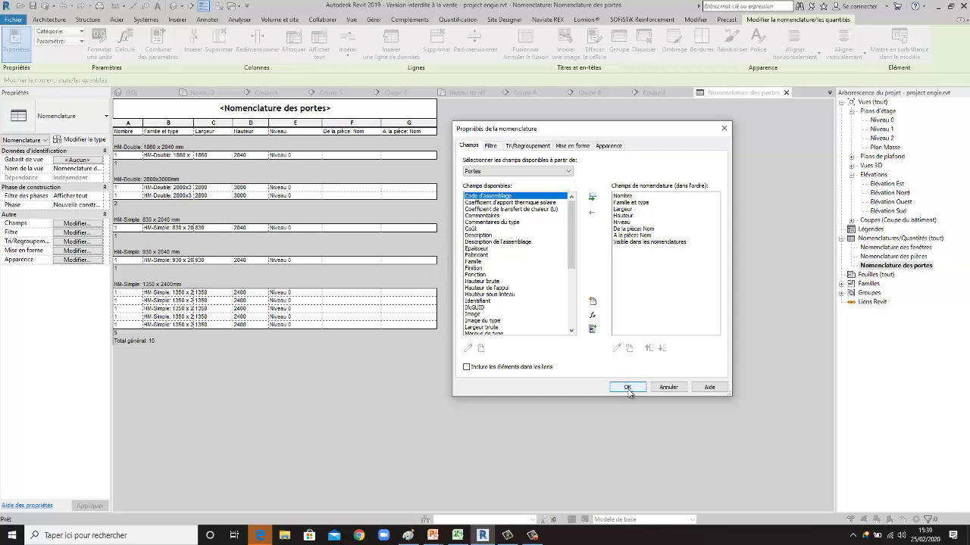
mouse_move(571, 239)
left_mouse_down()
mouse_move(575, 299)
mouse_move(562, 250)
left_mouse_up()
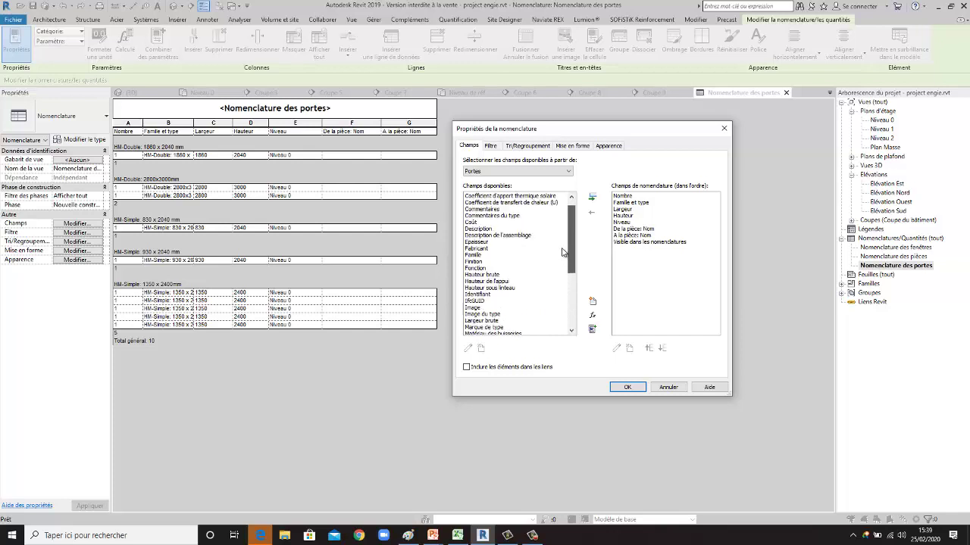
left_click(497, 209)
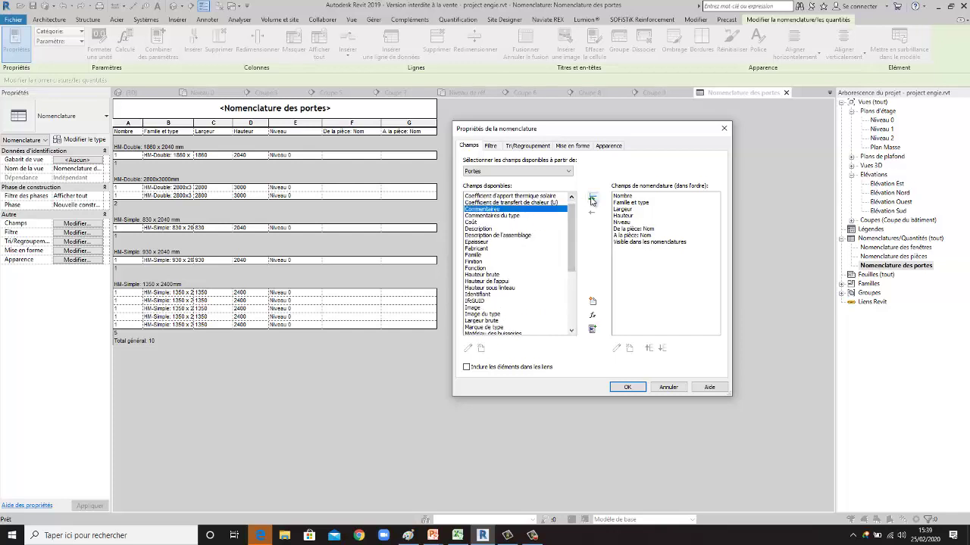
left_click(591, 197)
left_click(628, 387)
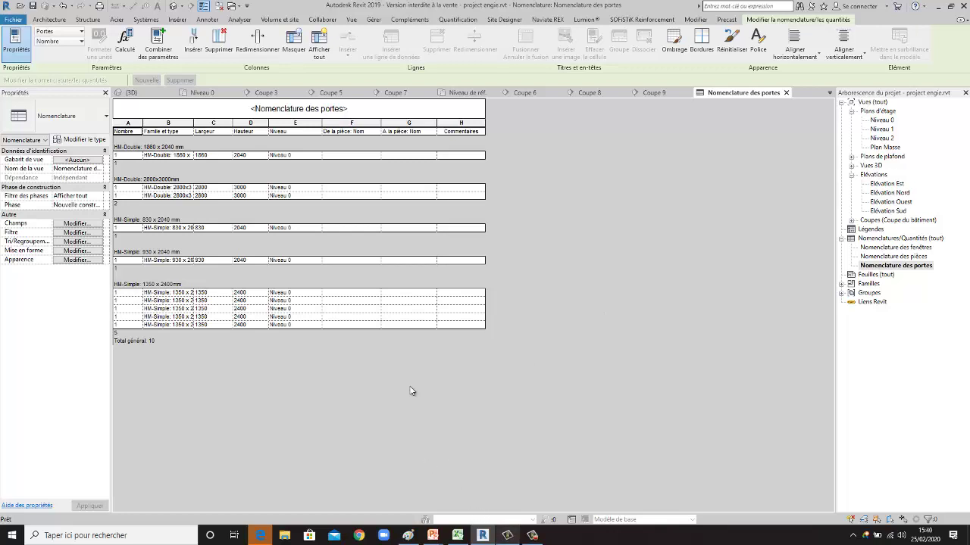
Move the A la pièce: Nom field above De la pièce: Nom in the scheduled fields.
left_click(82, 224)
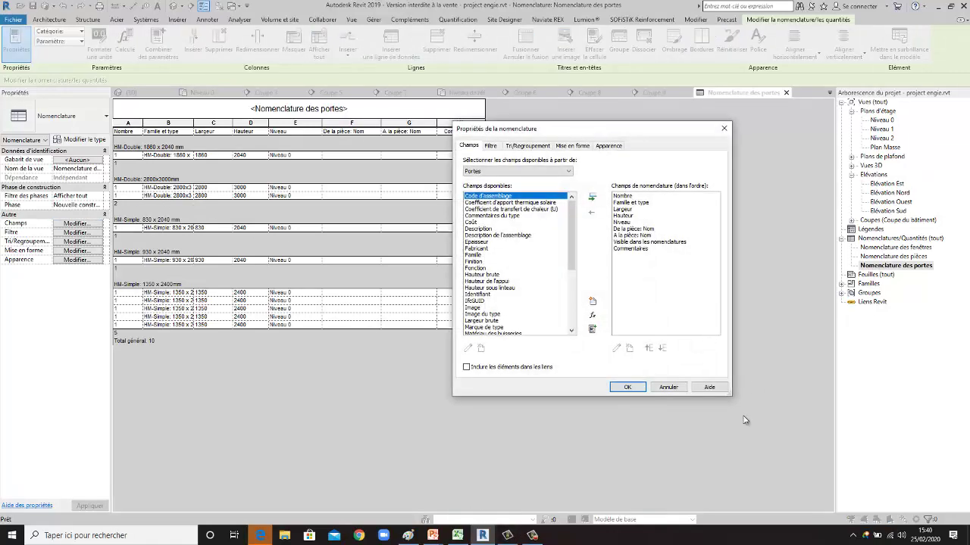
left_click(629, 202)
left_click(629, 216)
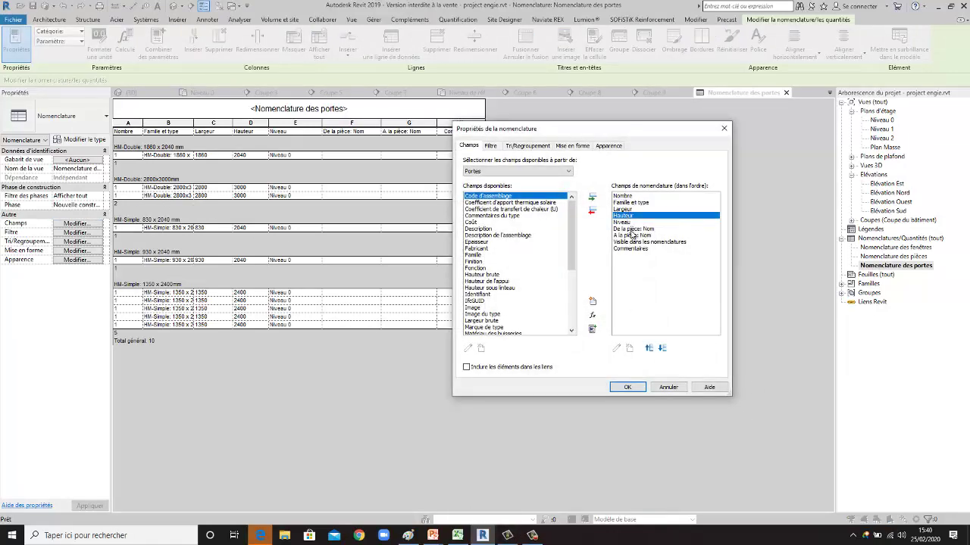
left_click(632, 235)
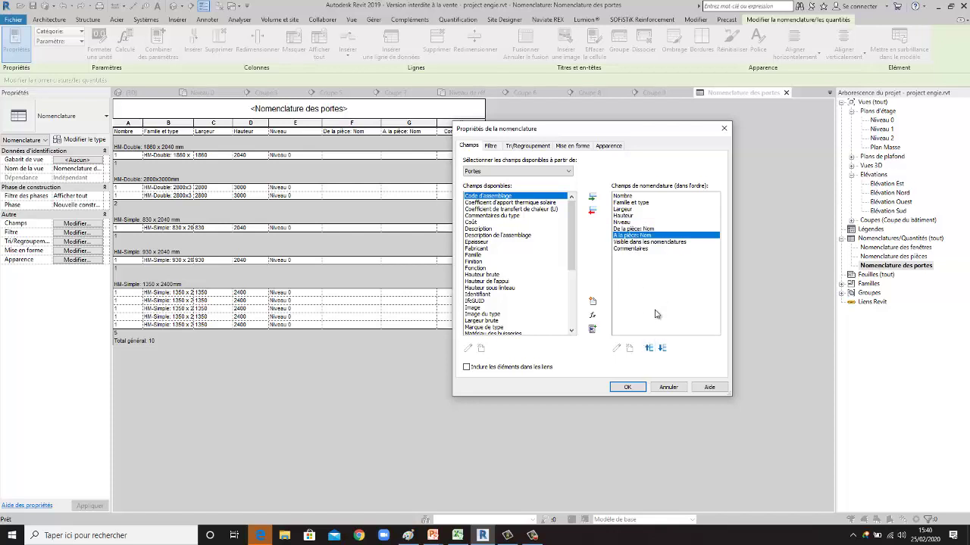
left_click(648, 348)
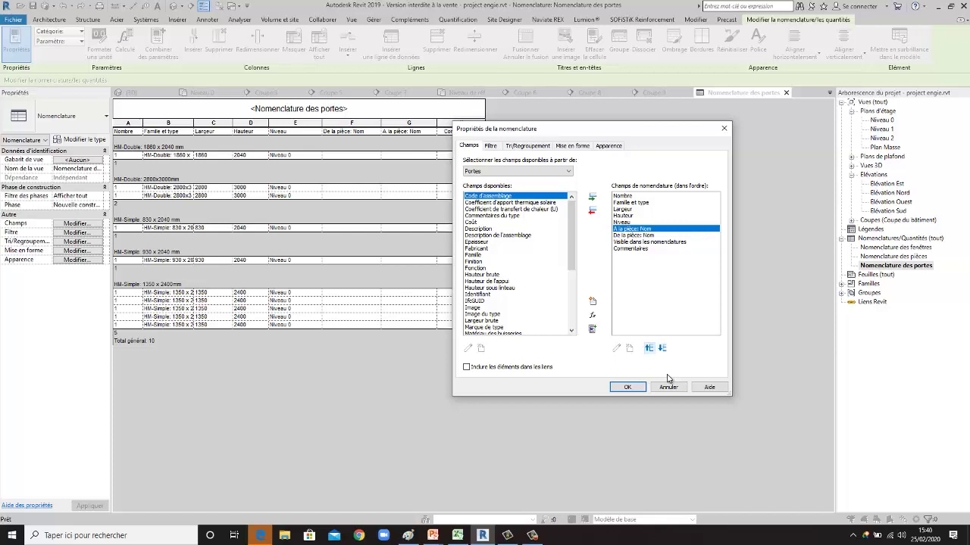
left_click(627, 387)
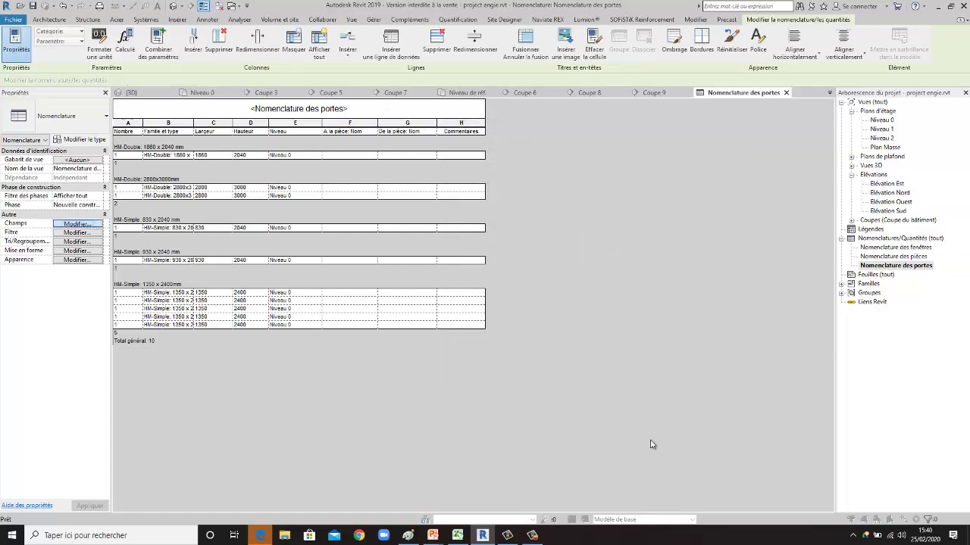
Remove both room Nom fields and add Epaisseur to the door schedule.
key("Return")
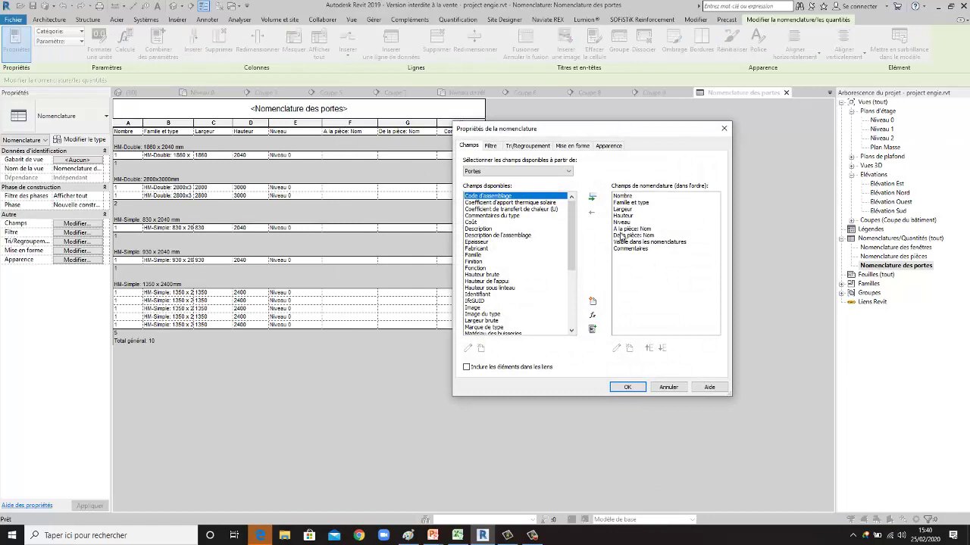
left_click(621, 236)
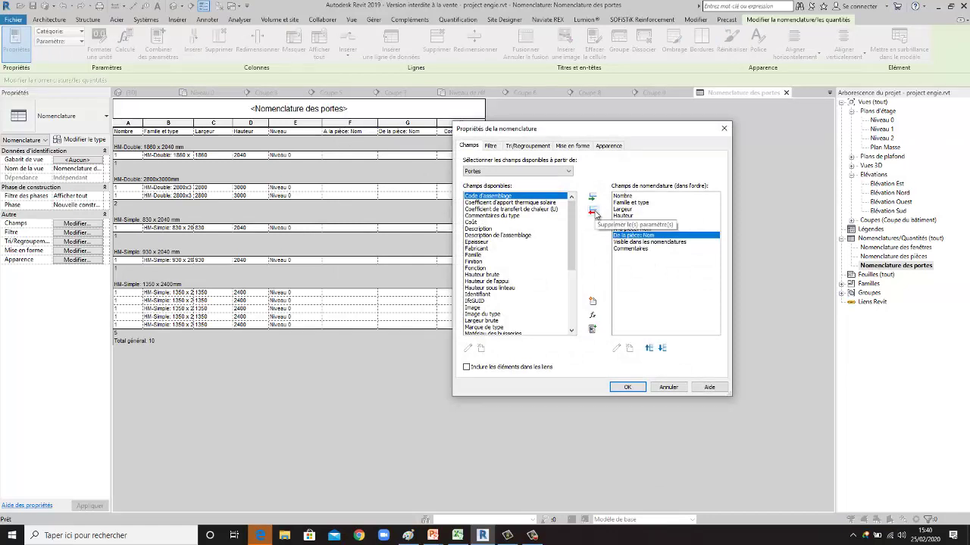
left_click(595, 213)
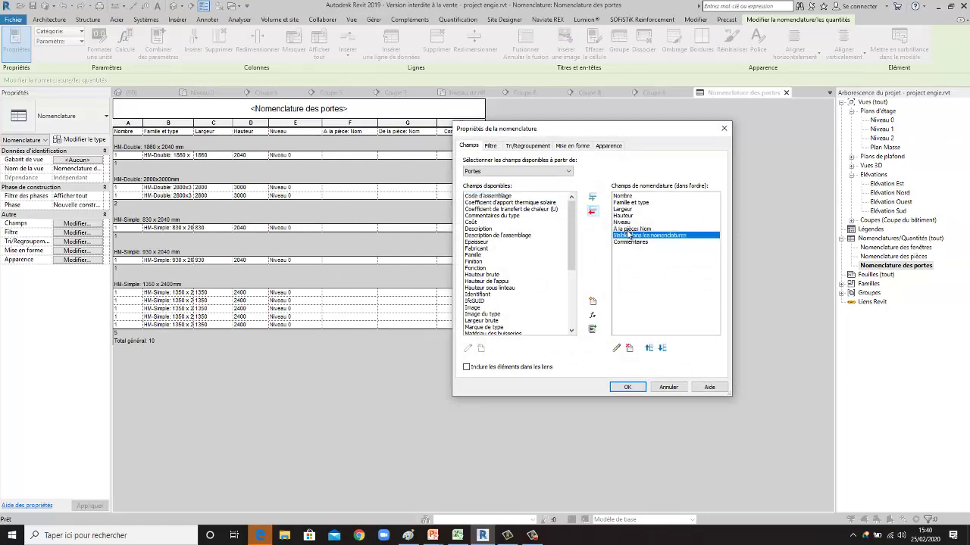
left_click(591, 210)
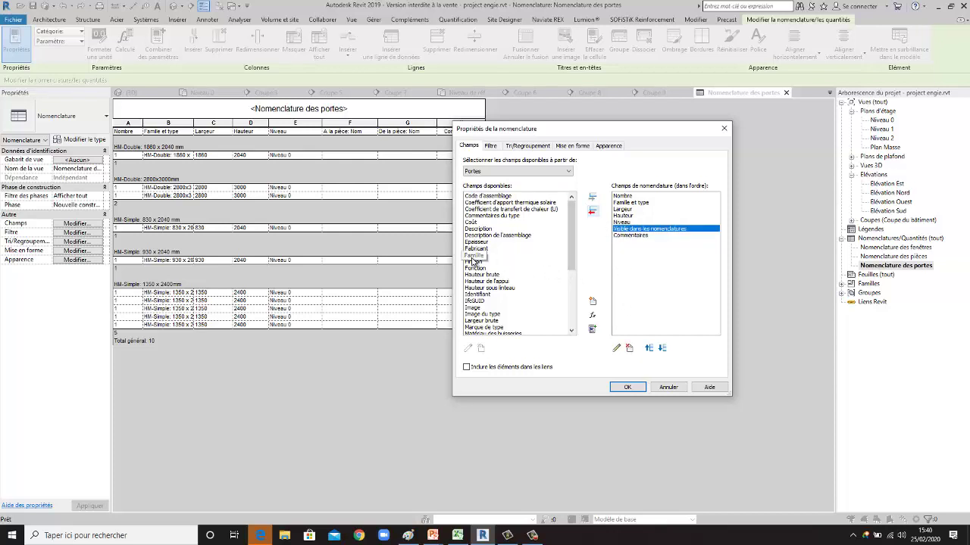
left_click(497, 244)
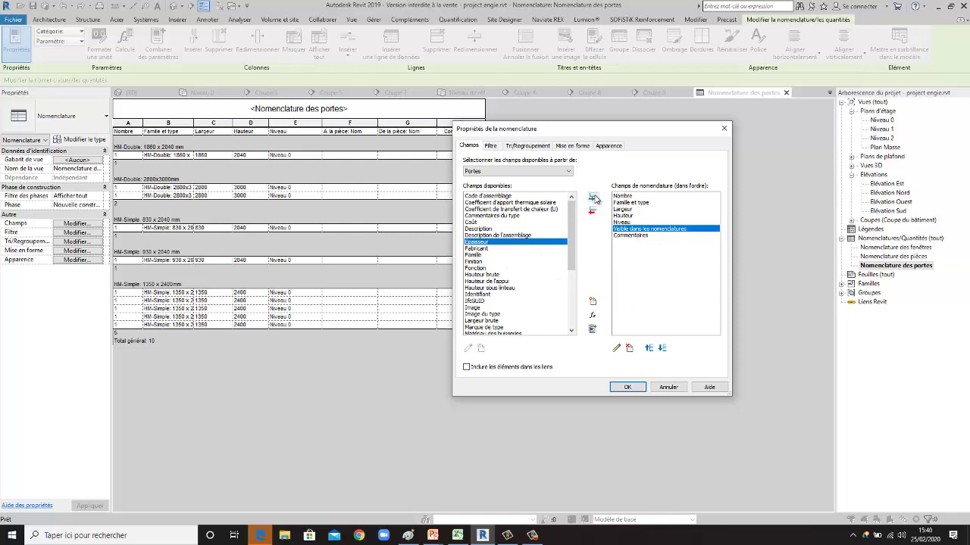
left_click(592, 197)
left_click(632, 387)
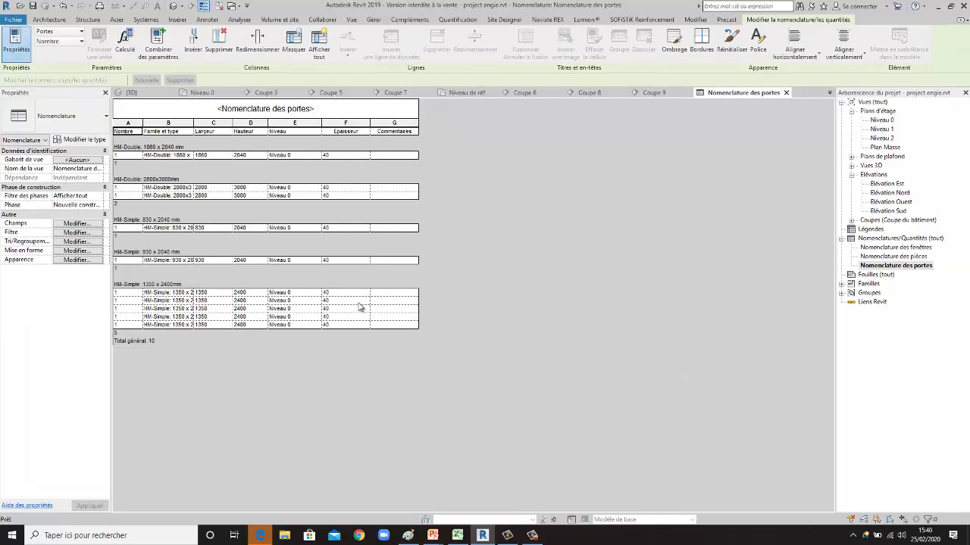
Open the door schedule's Champs settings in Propriétés de la nomenclature.
left_click(79, 223)
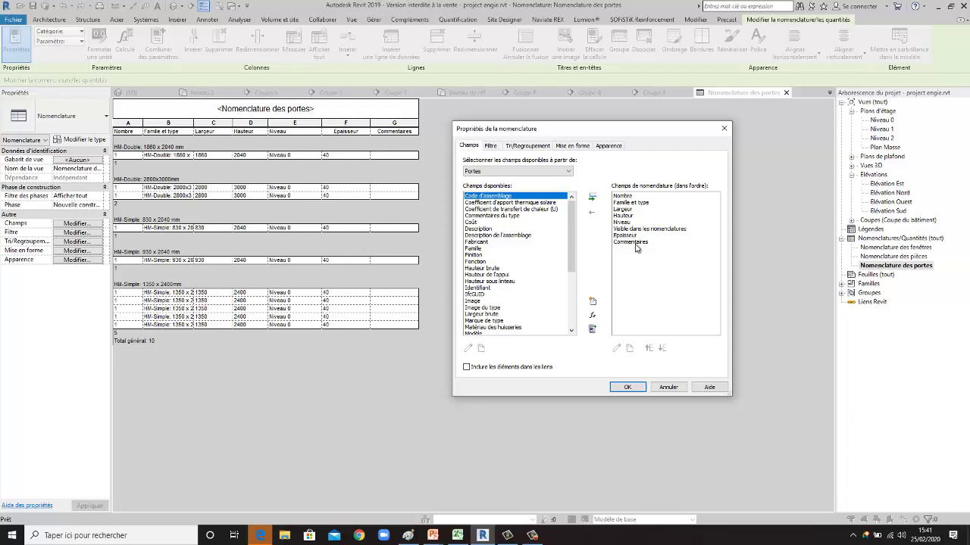
Remove Commentaires and create a type-based Devise parameter named 'Prix unitaire'.
left_click(635, 242)
left_click(593, 213)
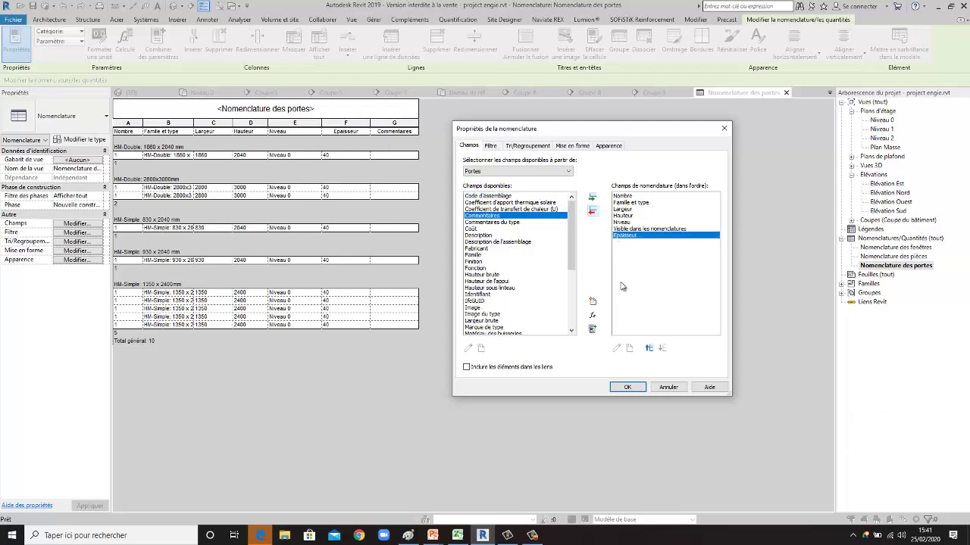
left_click(593, 301)
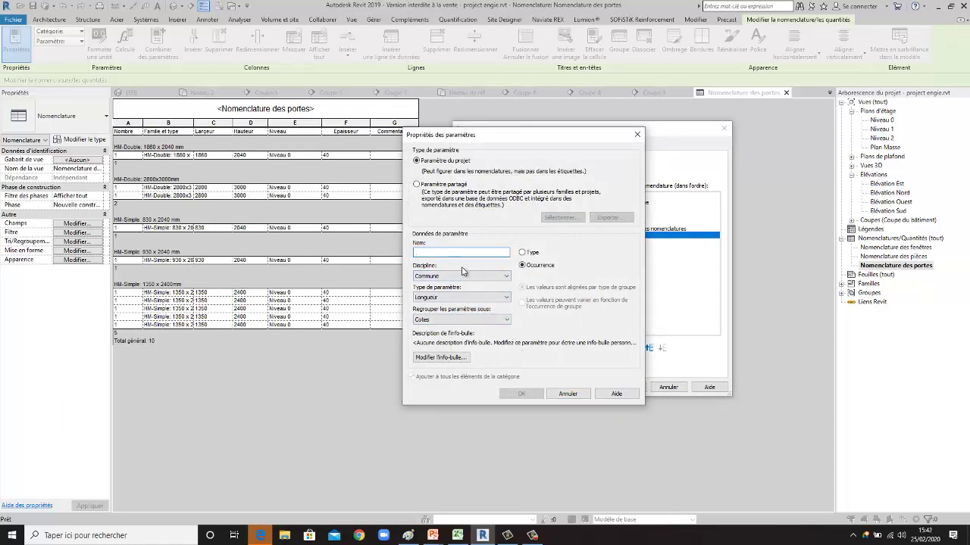
type("Prix ")
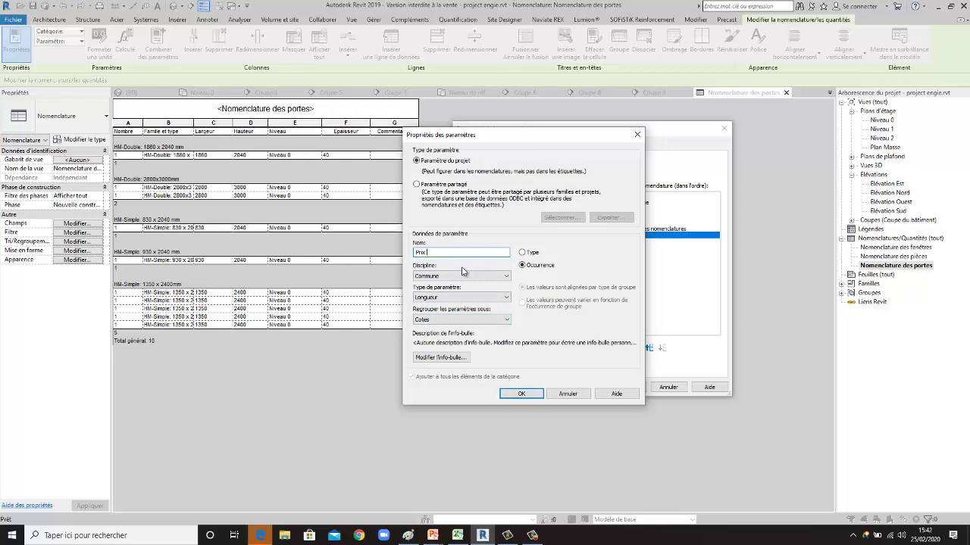
type("unit")
type("aire")
left_click(522, 253)
left_click_drag(486, 135, 600, 148)
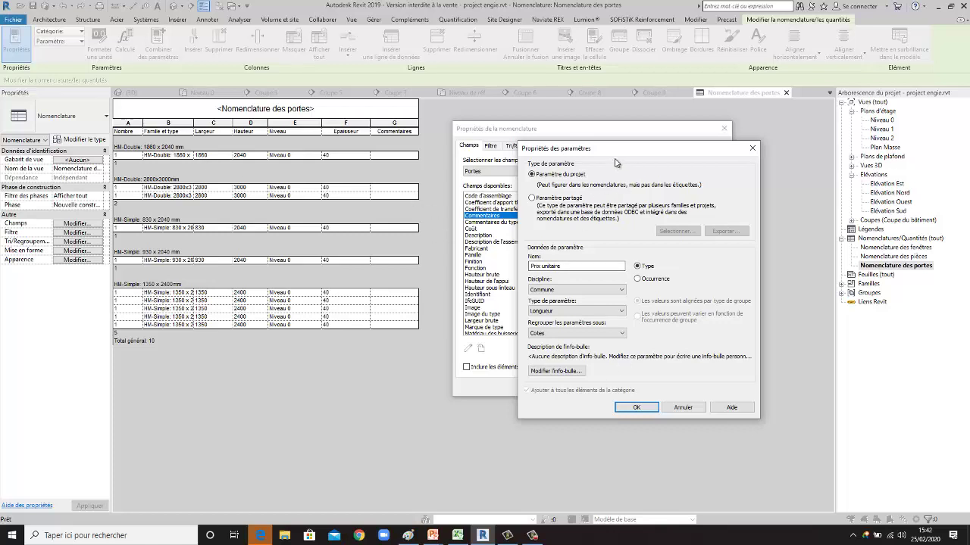
left_click_drag(609, 154, 563, 142)
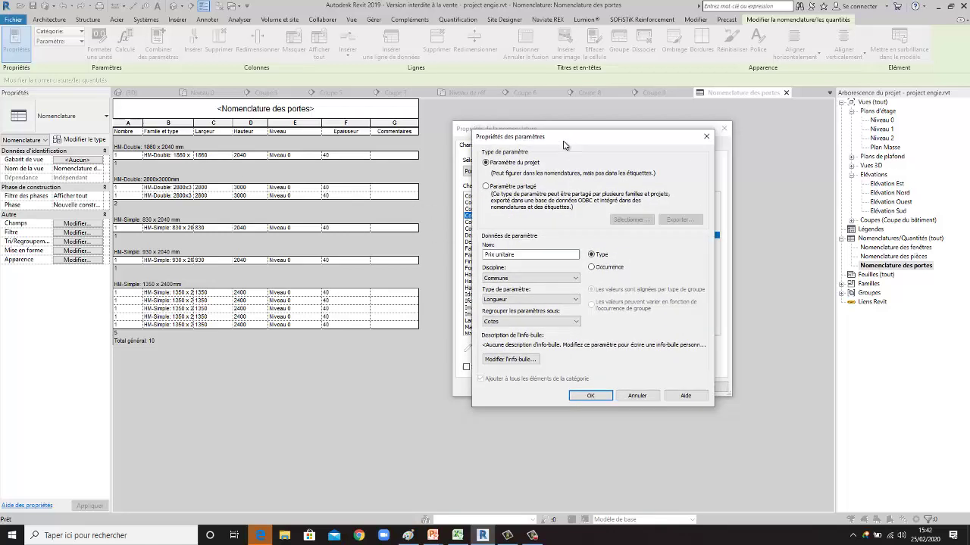
left_click(575, 300)
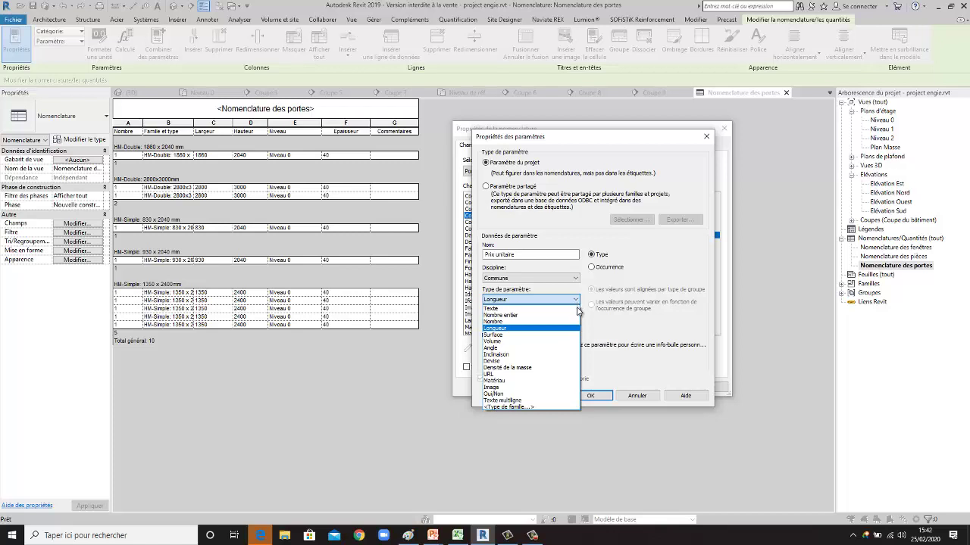
left_click(513, 361)
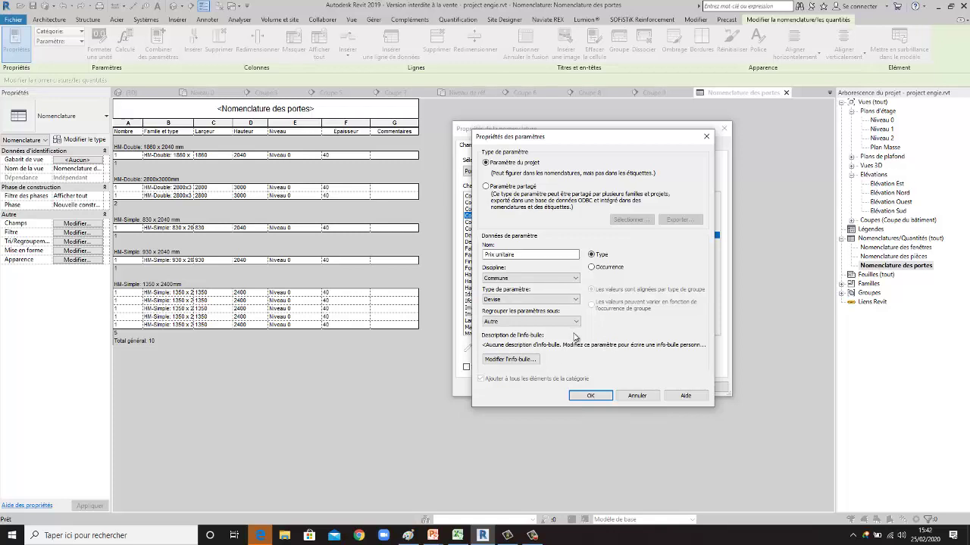
left_click(584, 398)
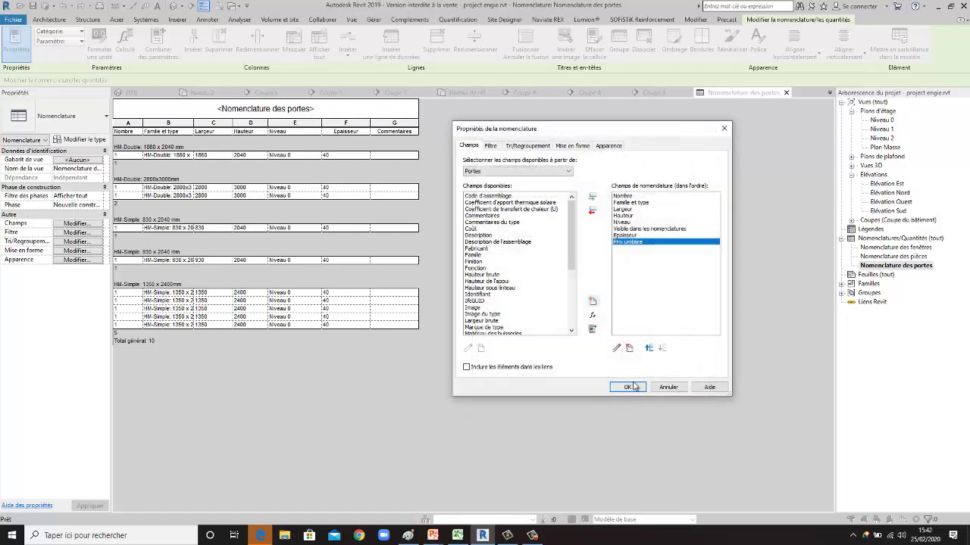
Show the Prix unitaire column and price HM-Double 1860 x 2040 at 1800, HM-Double 2800x3000 at 2000.
left_click(629, 387)
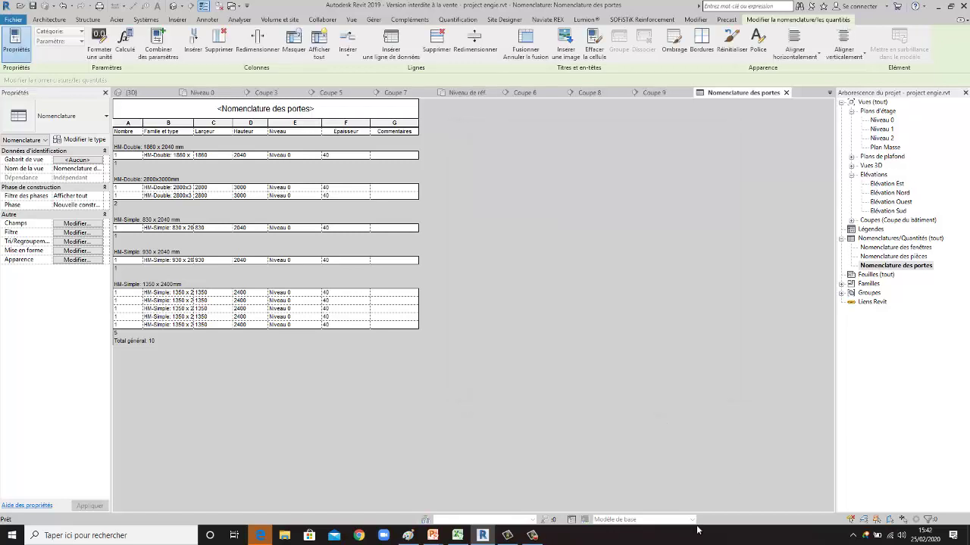
left_click(395, 158)
left_click(396, 156)
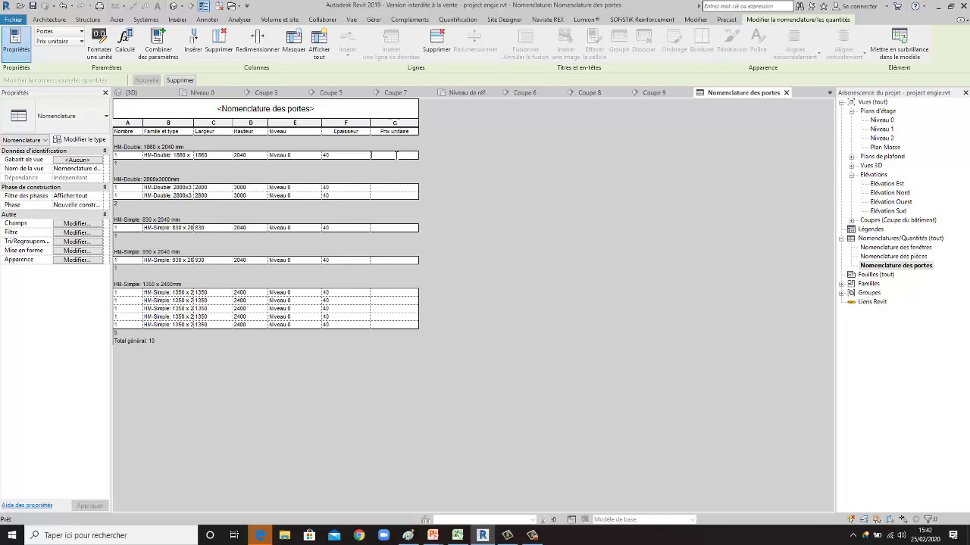
type("1800")
left_click(396, 192)
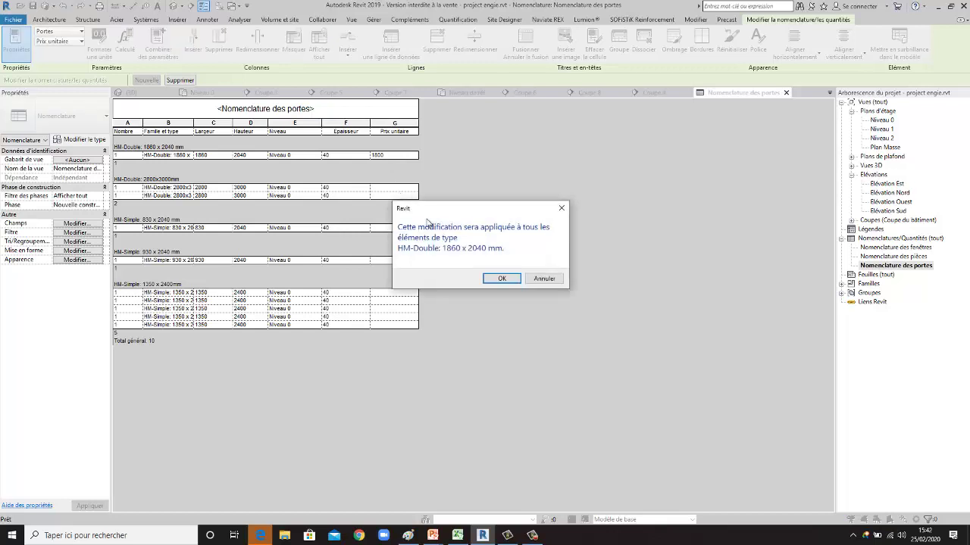
left_click(501, 278)
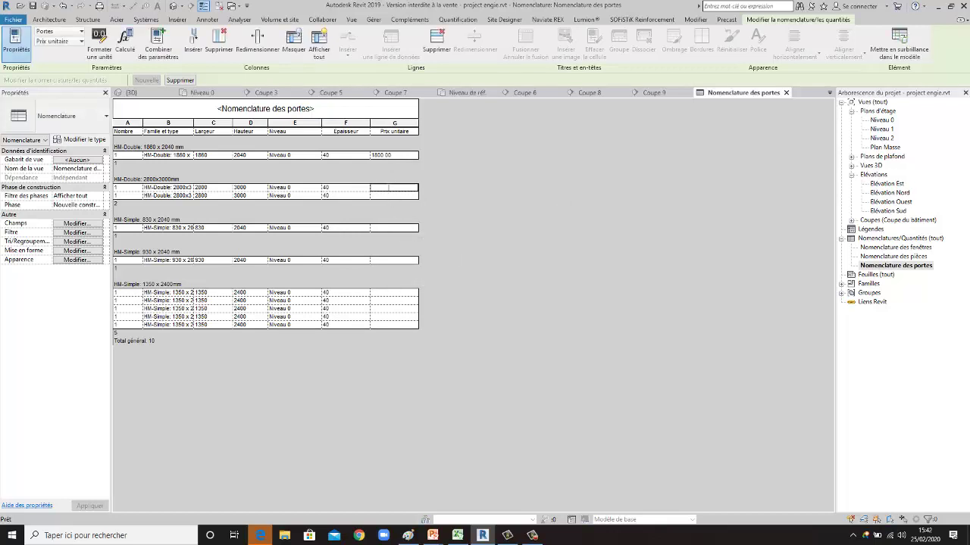
left_click(388, 187)
type("2000")
key("Return")
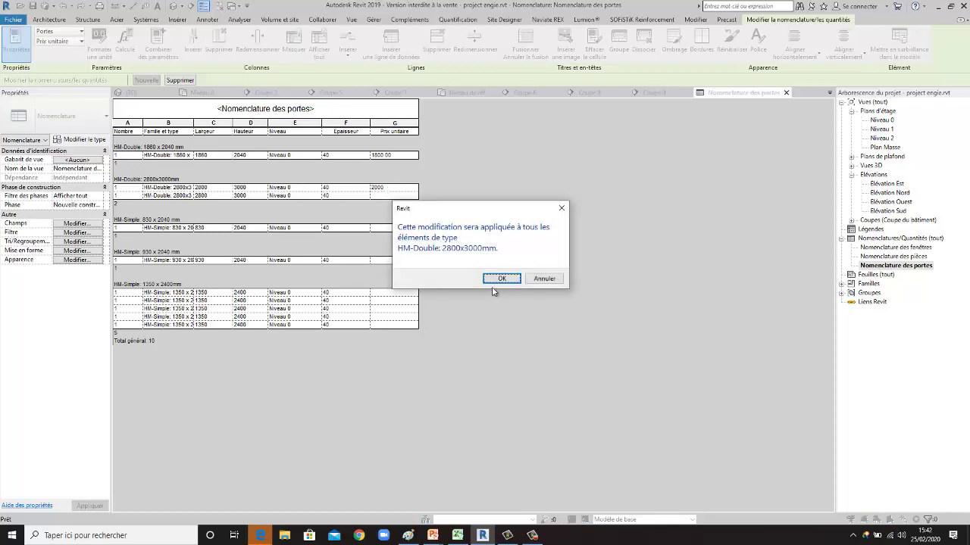
left_click(497, 280)
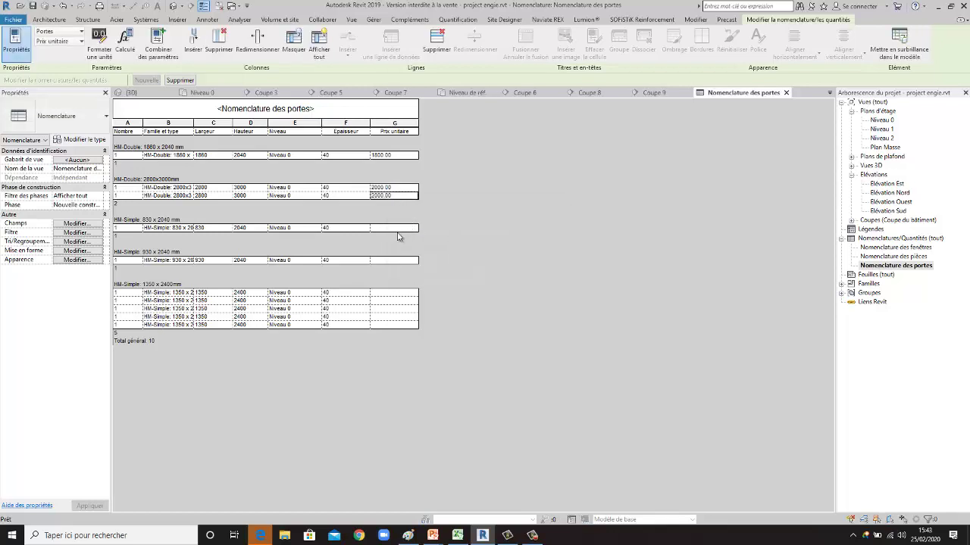
Price HM-Simple 830 at 1850, HM-Simple 930 at 2000 and the 1350 x 2400 doors at 3000.
left_click(395, 227)
type("850")
key("Return")
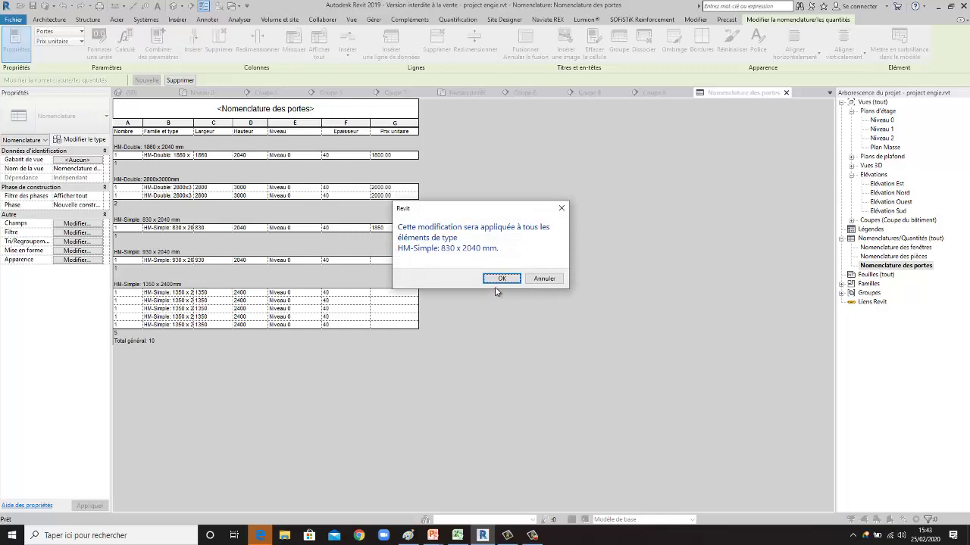
left_click(497, 283)
left_click(402, 261)
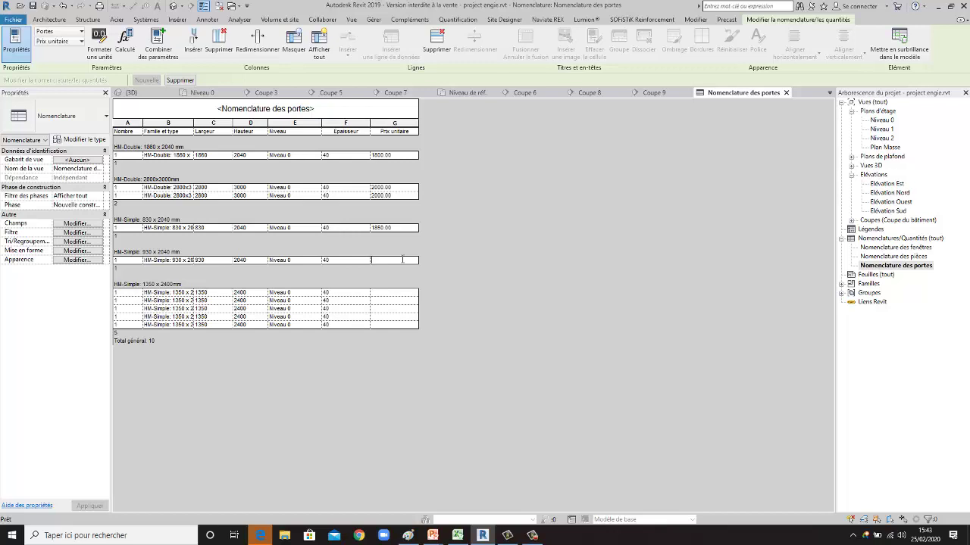
type("200")
type("0")
key("Return")
left_click(501, 279)
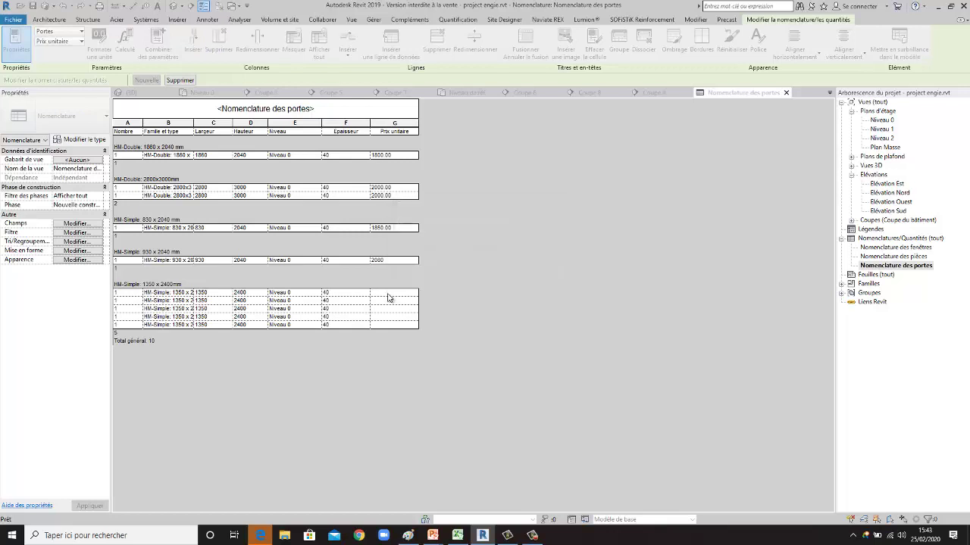
left_click(389, 292)
type("300")
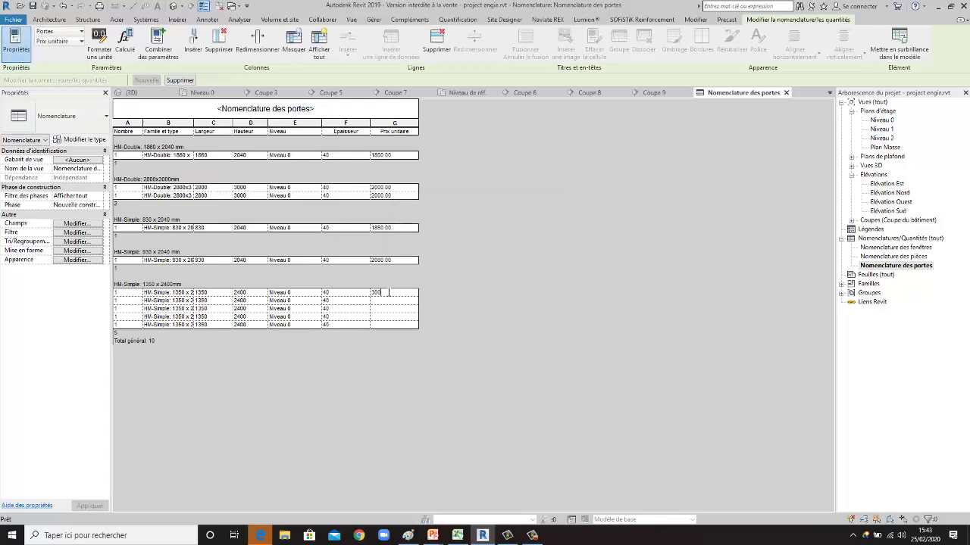
type("0")
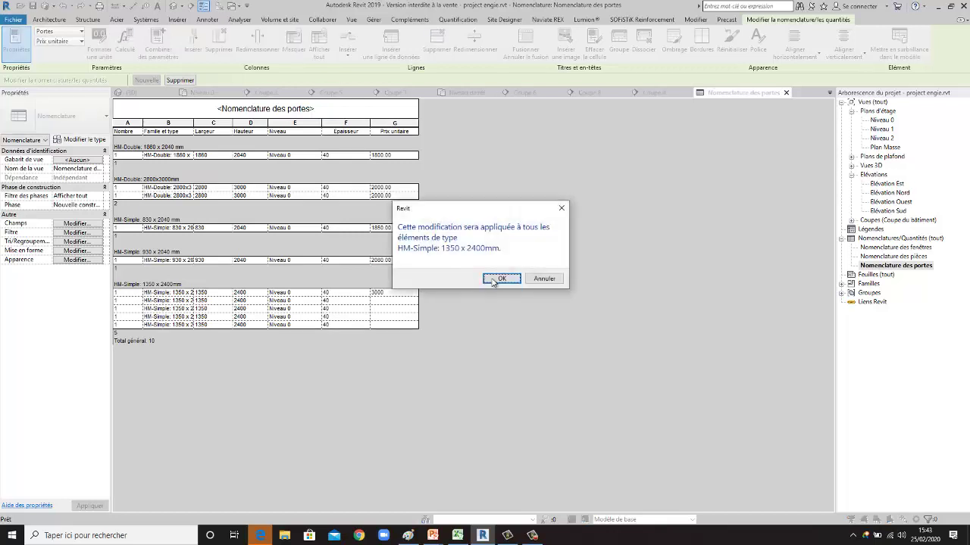
left_click(501, 280)
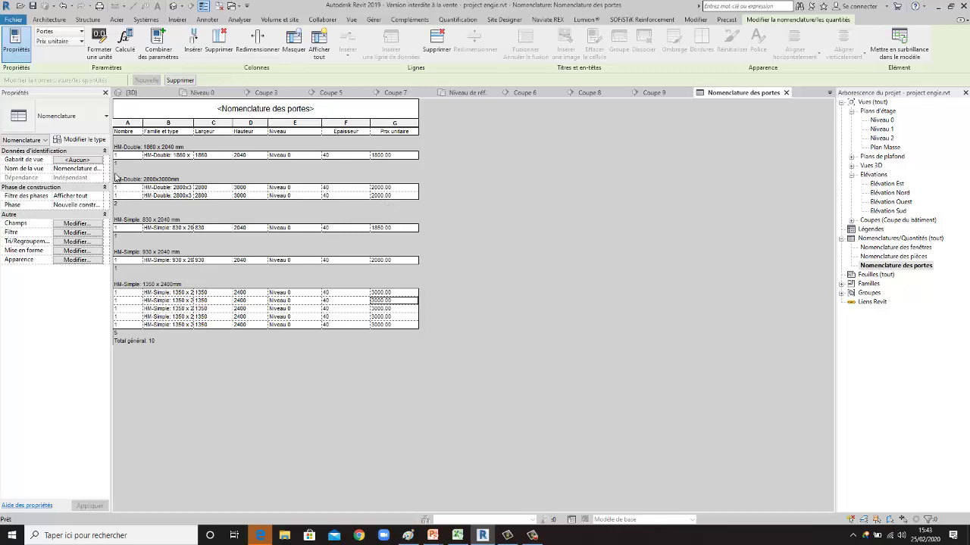
Create a calculated field named PT HT(Dh) of type Devise.
left_click(74, 224)
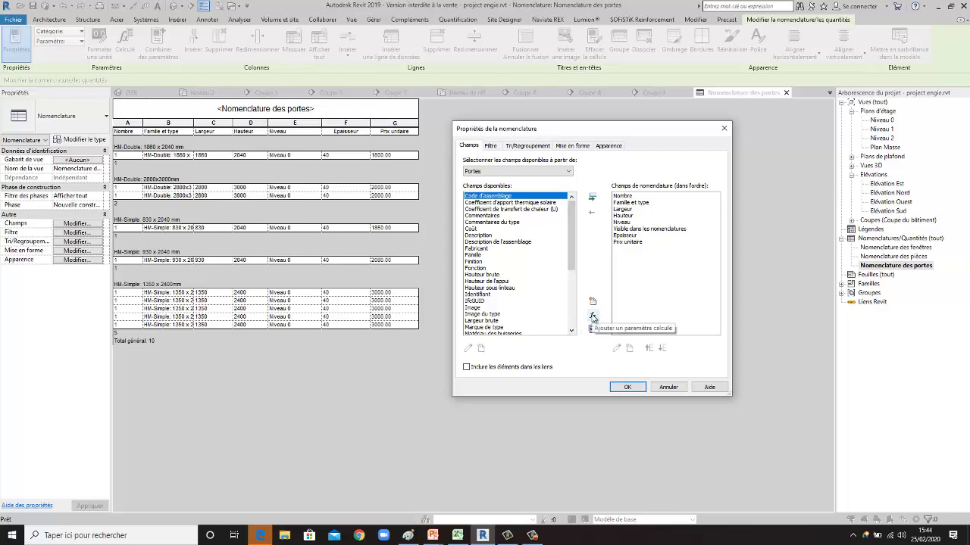
left_click(593, 318)
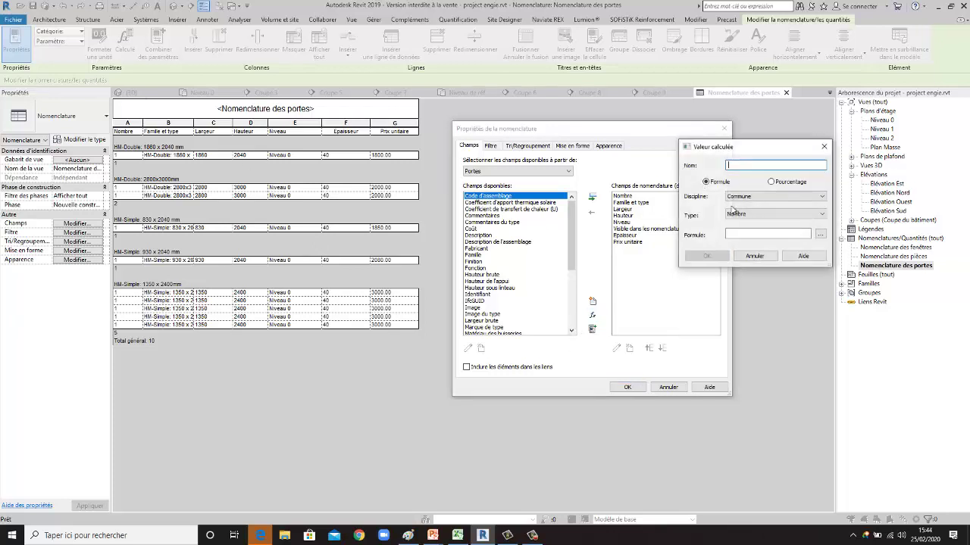
left_click_drag(723, 154, 620, 154)
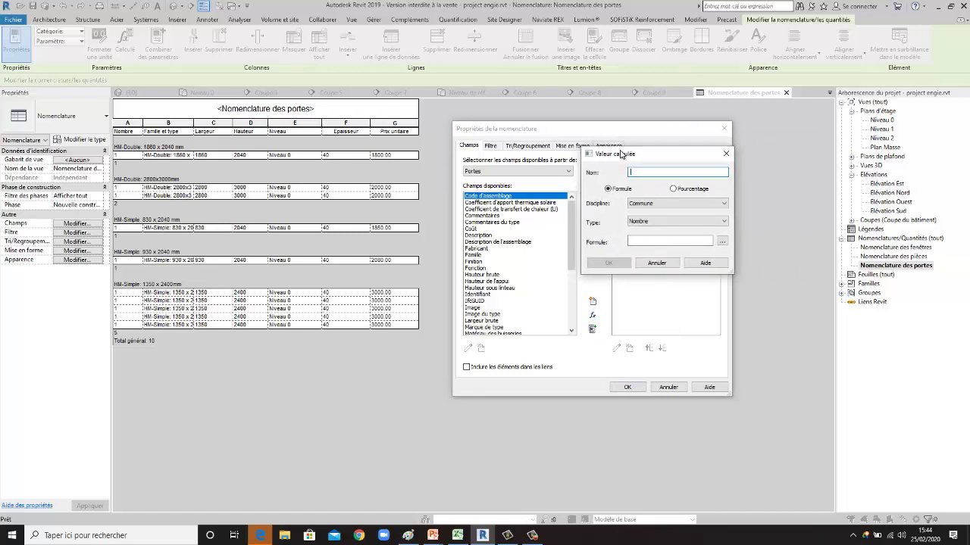
type("Pri")
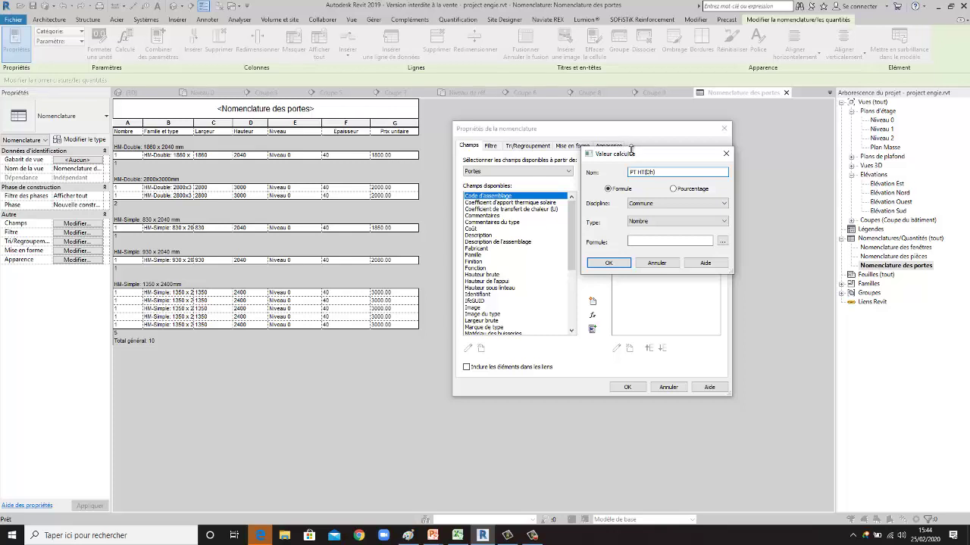
left_click_drag(671, 154, 620, 144)
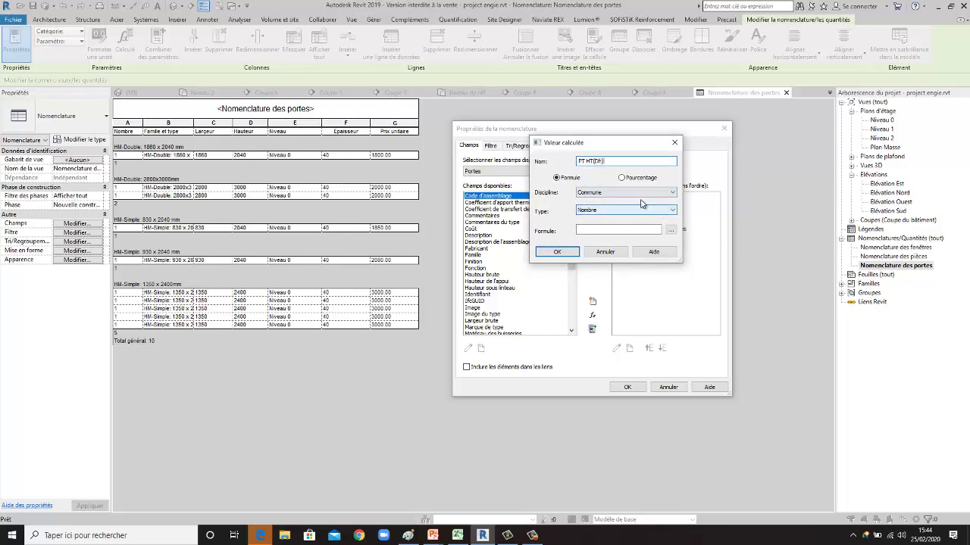
left_click(671, 210)
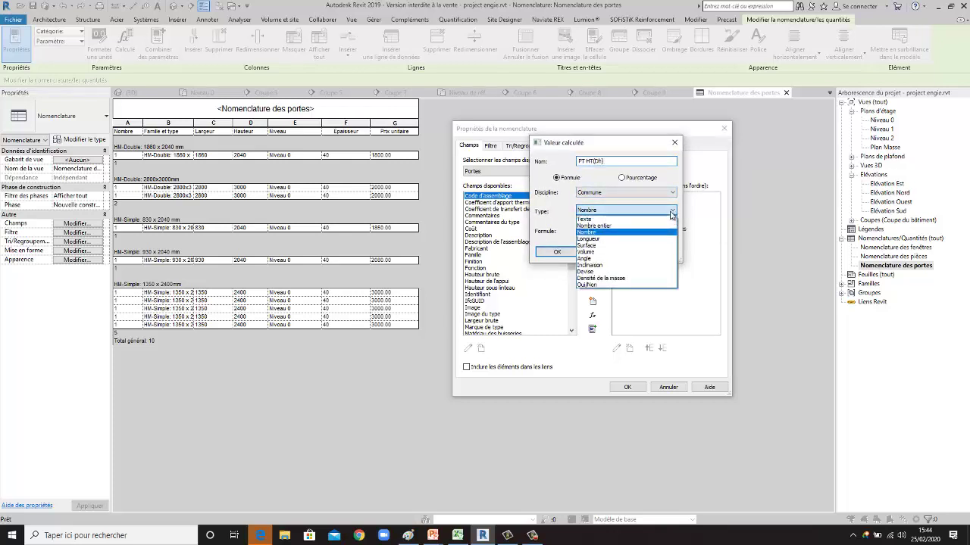
left_click(599, 271)
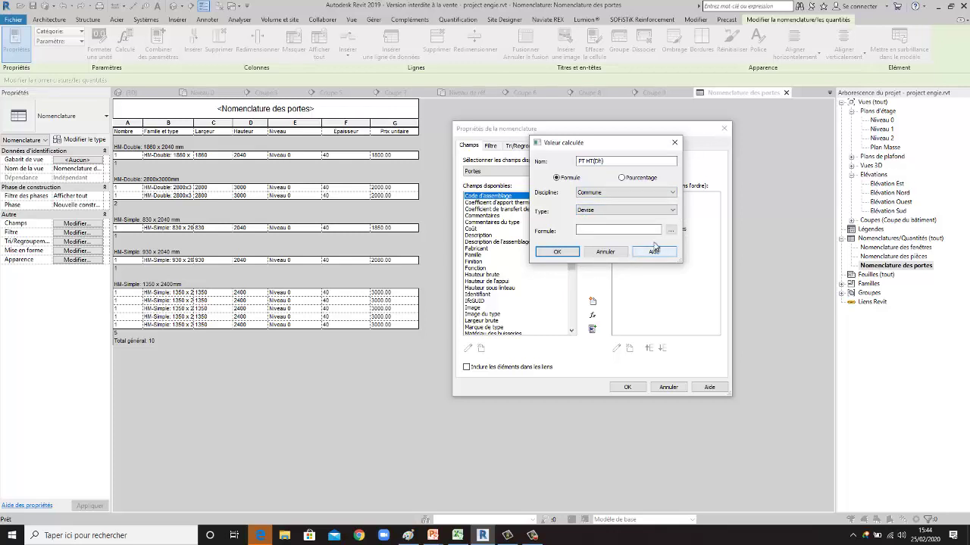
Set the PT HT(Dh) formula to Prix unitaire and confirm the field.
left_click_drag(609, 142, 653, 136)
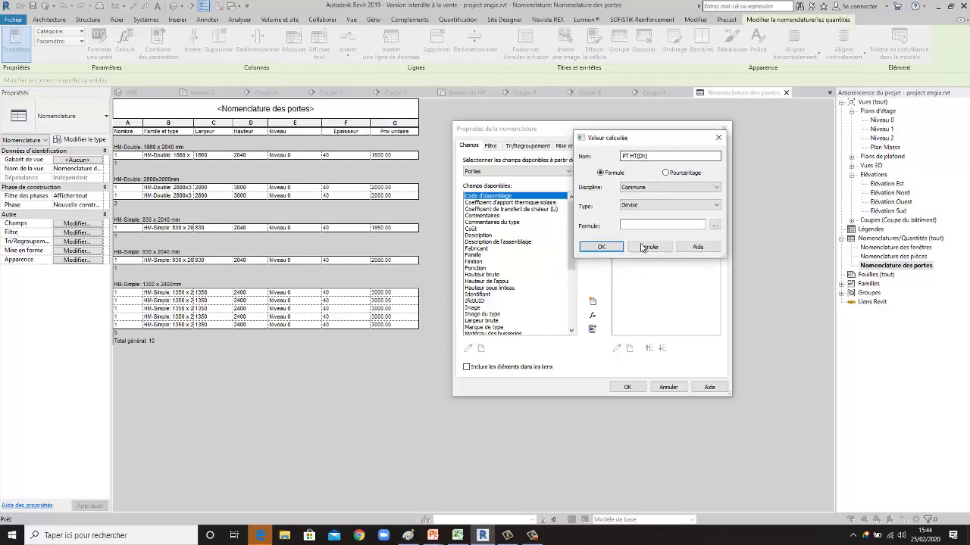
left_click(714, 225)
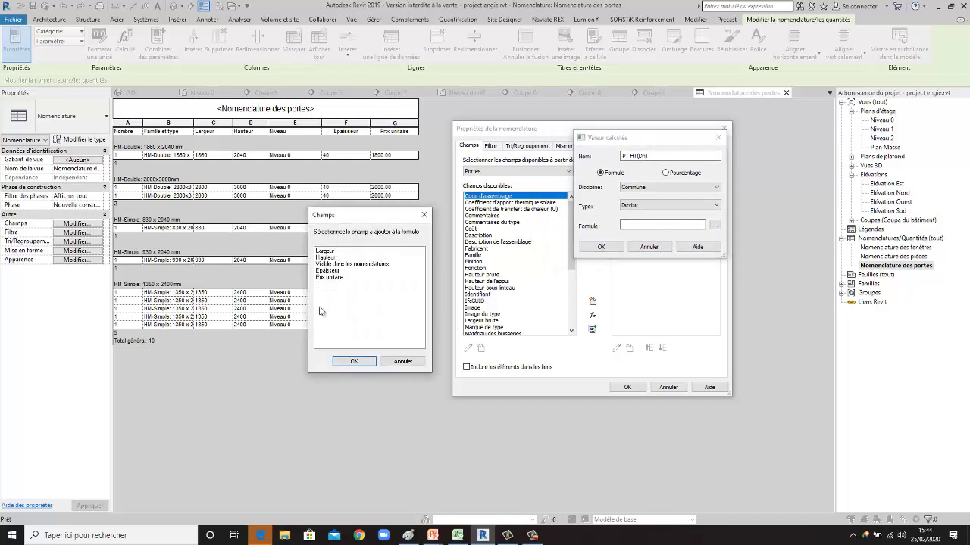
left_click(328, 278)
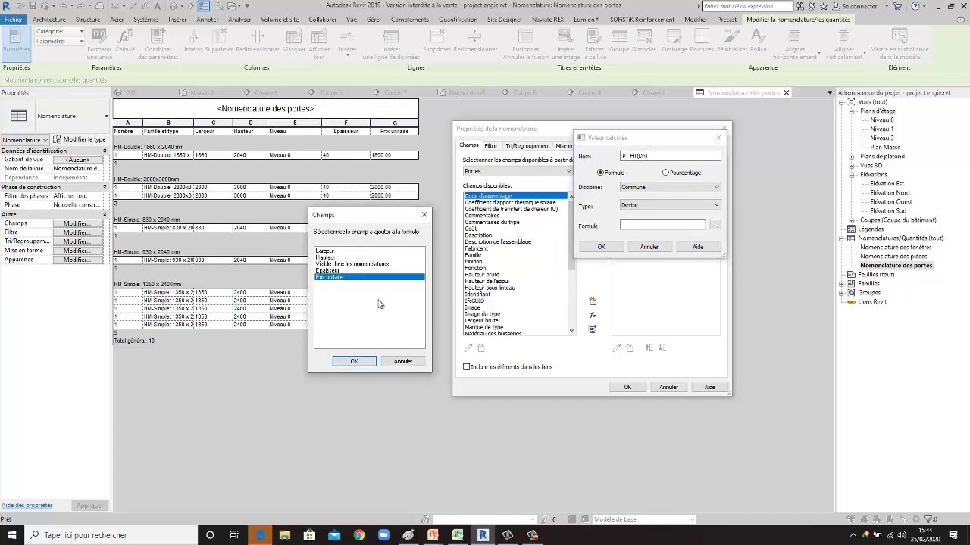
left_click(367, 361)
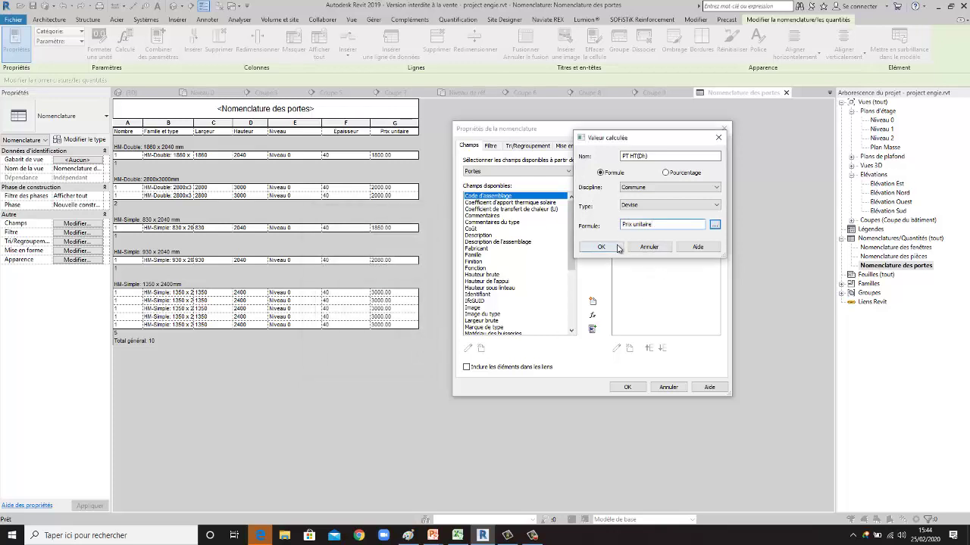
left_click(715, 225)
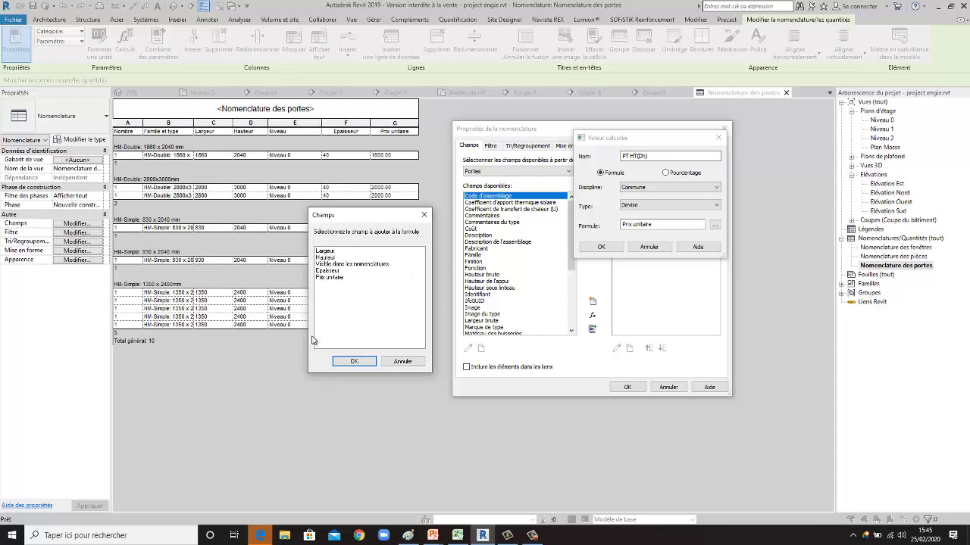
left_click(353, 361)
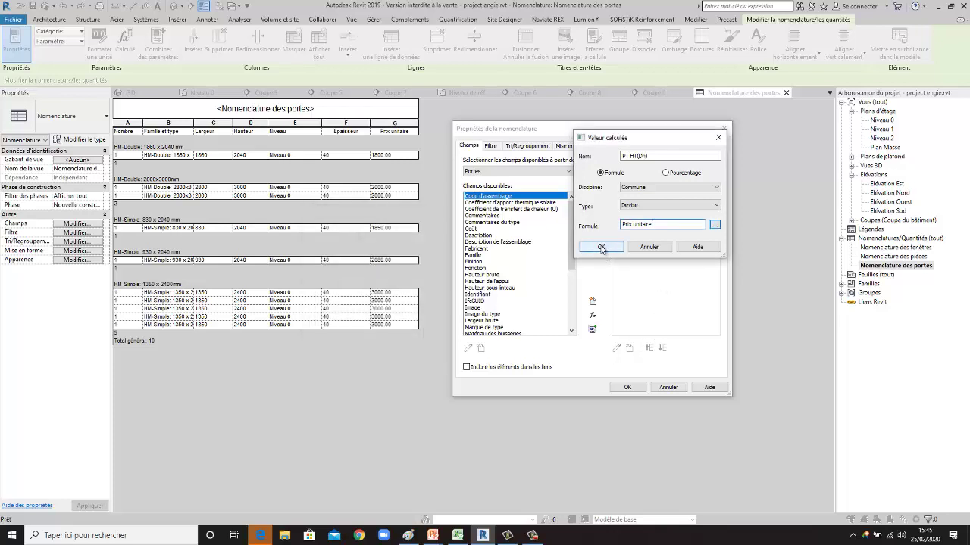
left_click(601, 247)
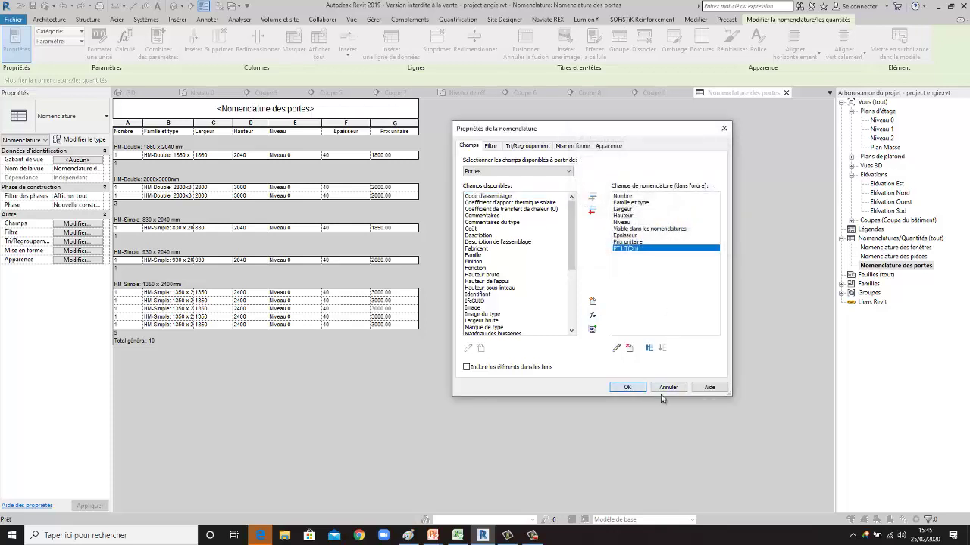
Make PT HT(Dh) calculate totals, giving a 24730.00 grand total, then reopen the field settings.
key("Return")
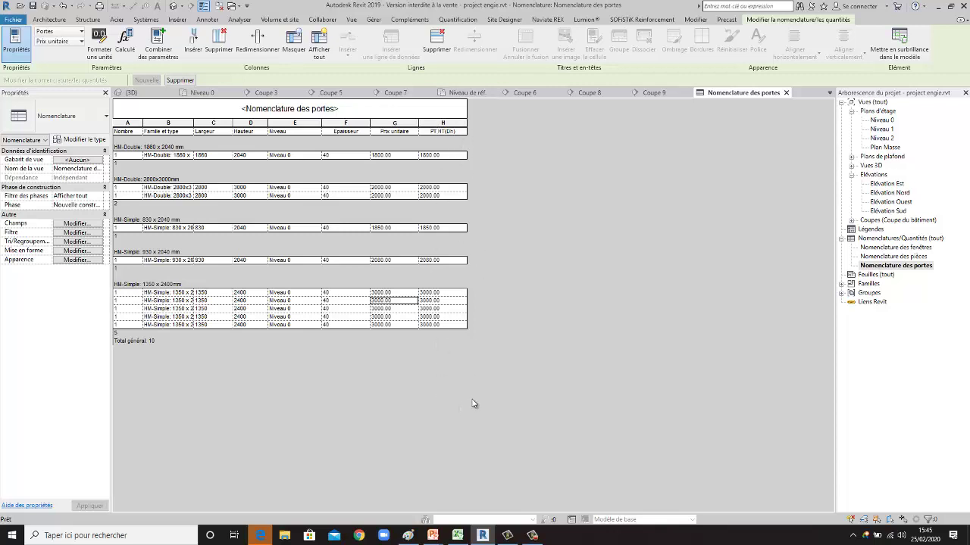
left_click(65, 251)
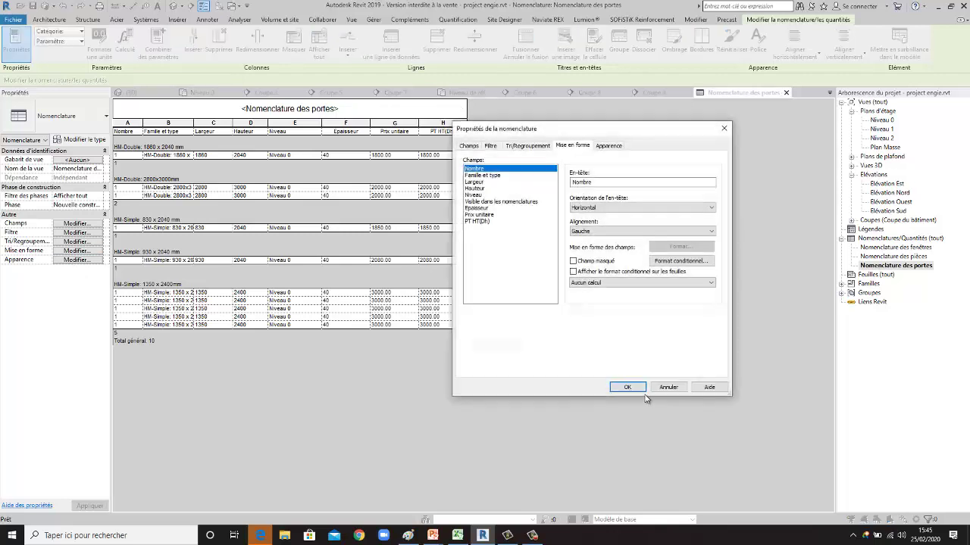
left_click(479, 222)
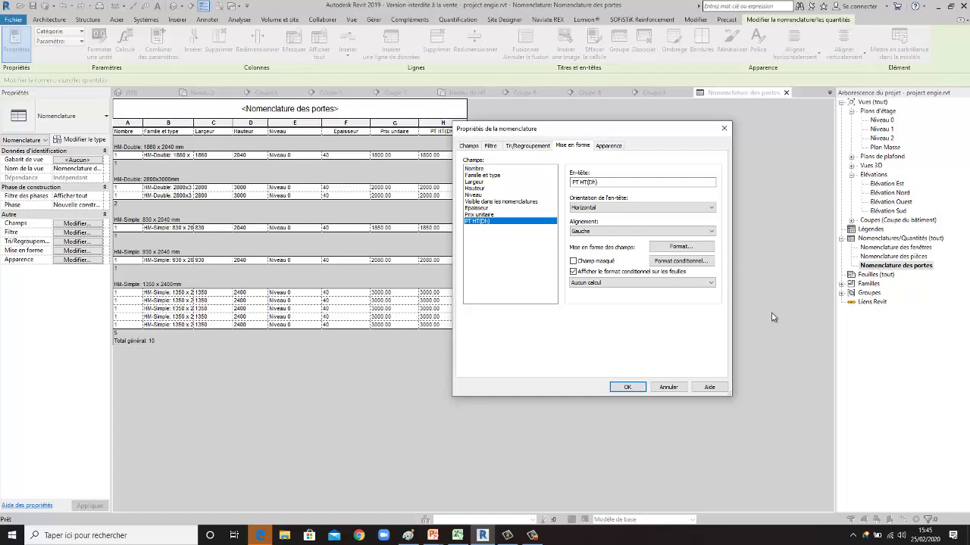
left_click(704, 282)
left_click(653, 299)
left_click(629, 387)
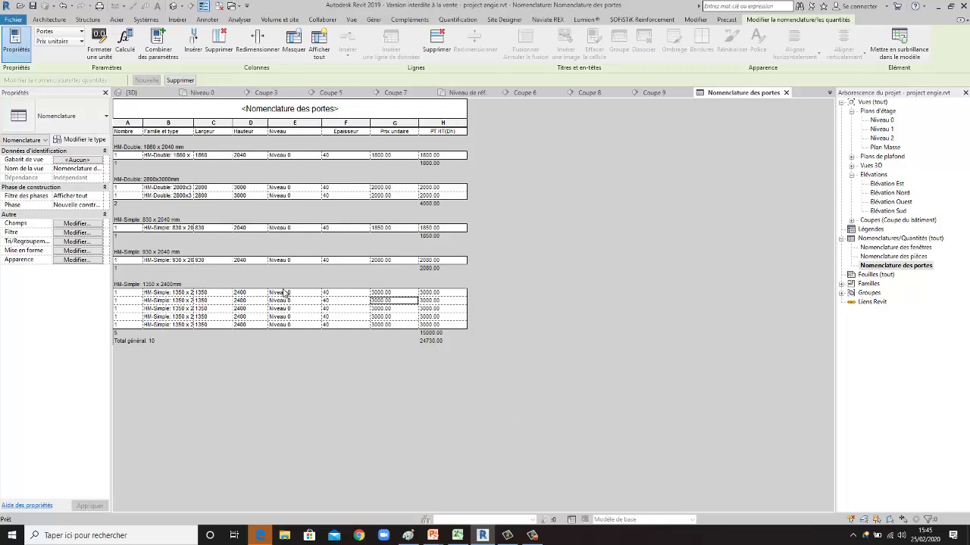
left_click(75, 223)
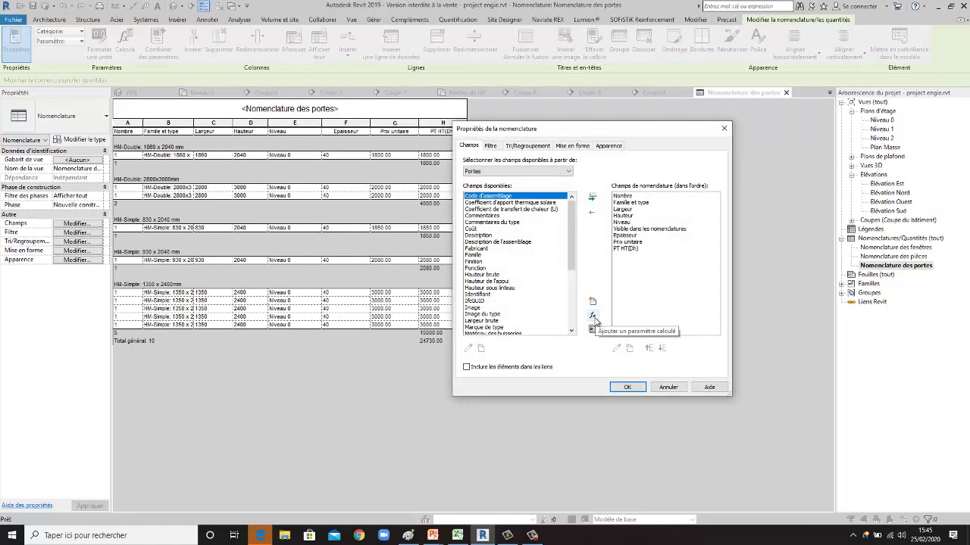
Open the Combiner des paramètres window, then switch to the Paint sketch.
left_click(592, 329)
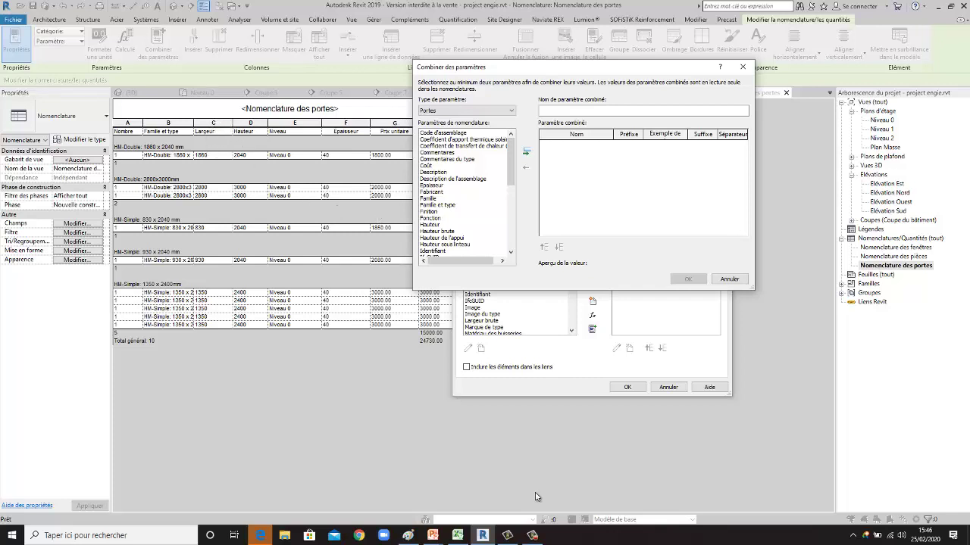
left_click(412, 535)
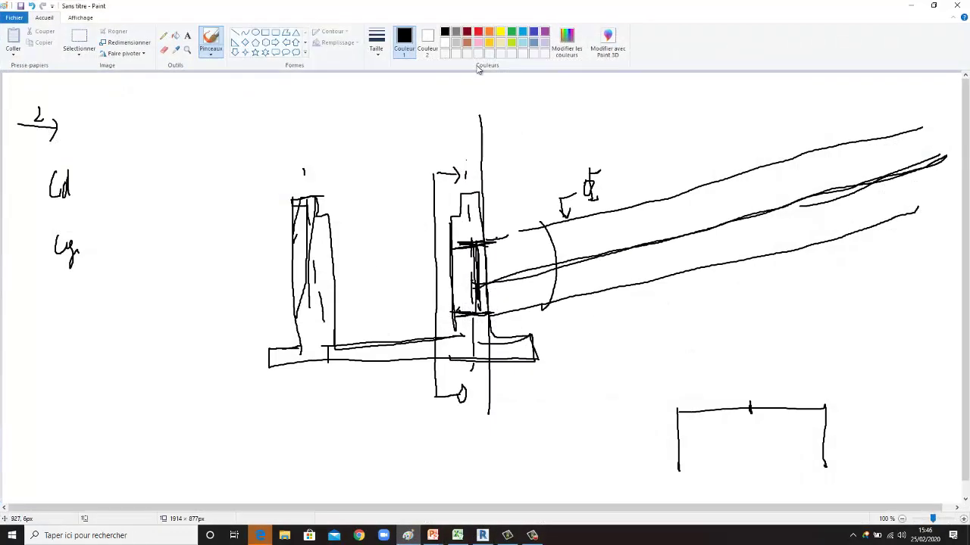
Minimize Paint to return to Revit's combine-parameters window.
left_click(914, 6)
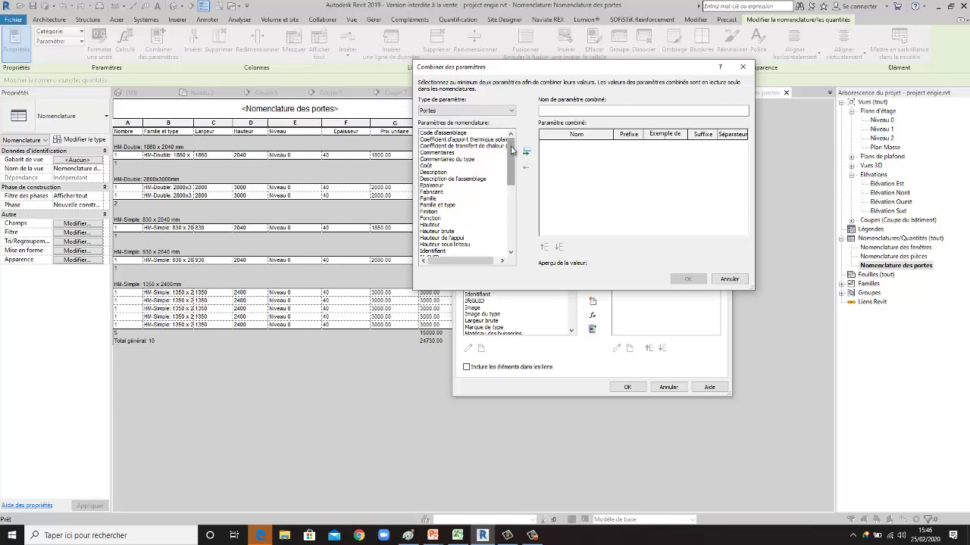
Name the combined parameter Dimensions and add Largeur to it.
left_click(546, 109)
type("Dimensions")
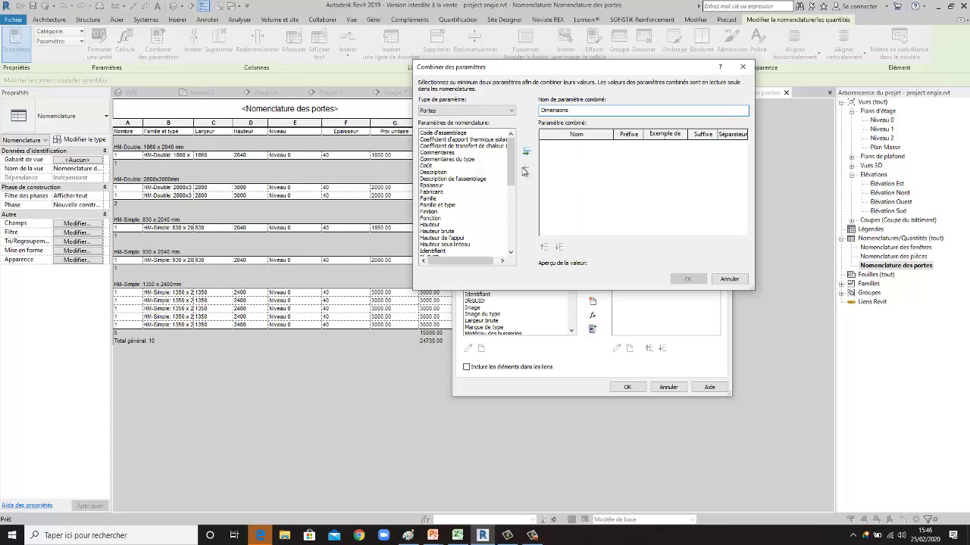
scroll(504, 175, "down", 1)
scroll(502, 180, "down", 2)
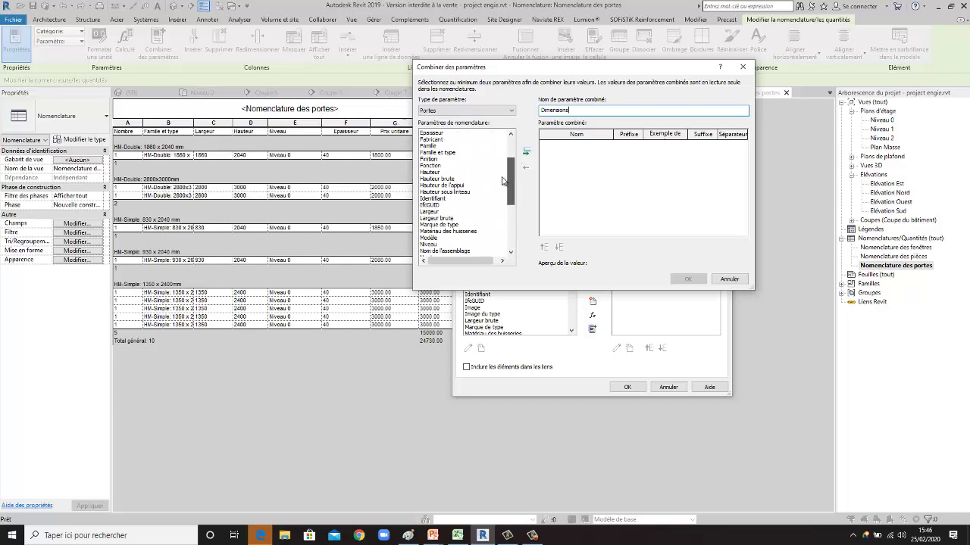
left_click(437, 211)
left_click(527, 154)
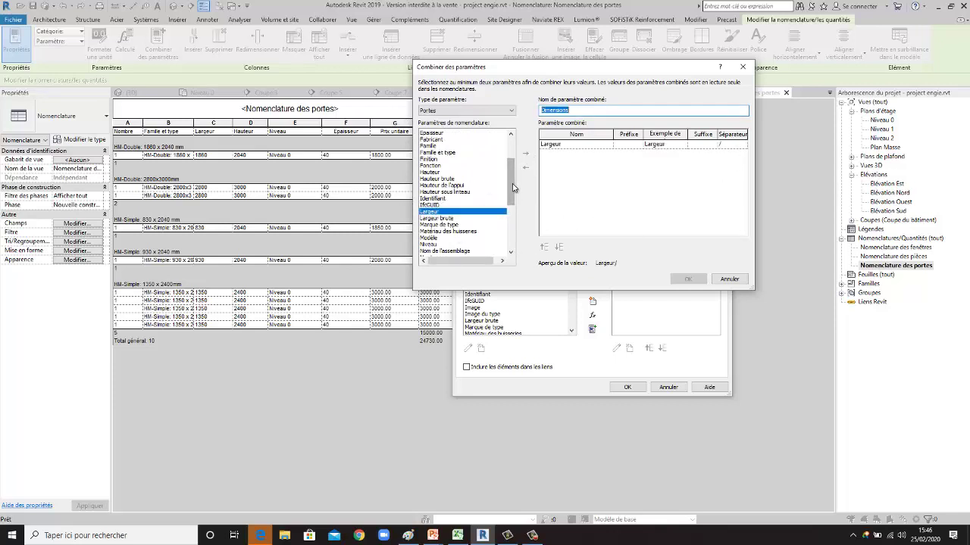
Add Hauteur after Largeur and apply the Dimensions column (e.g. 1860/2040) to the schedule.
scroll(508, 181, "down", 1)
scroll(508, 182, "down", 1)
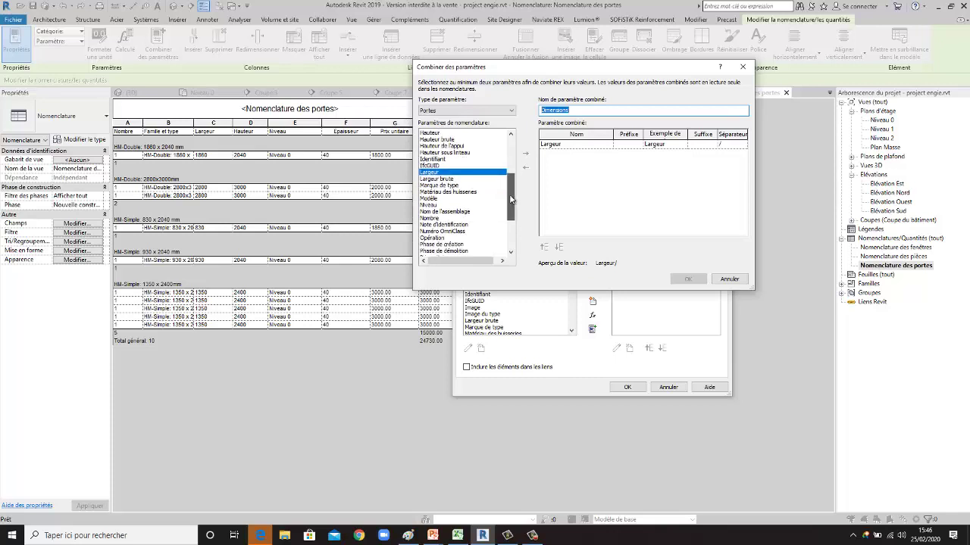
scroll(508, 182, "down", 1)
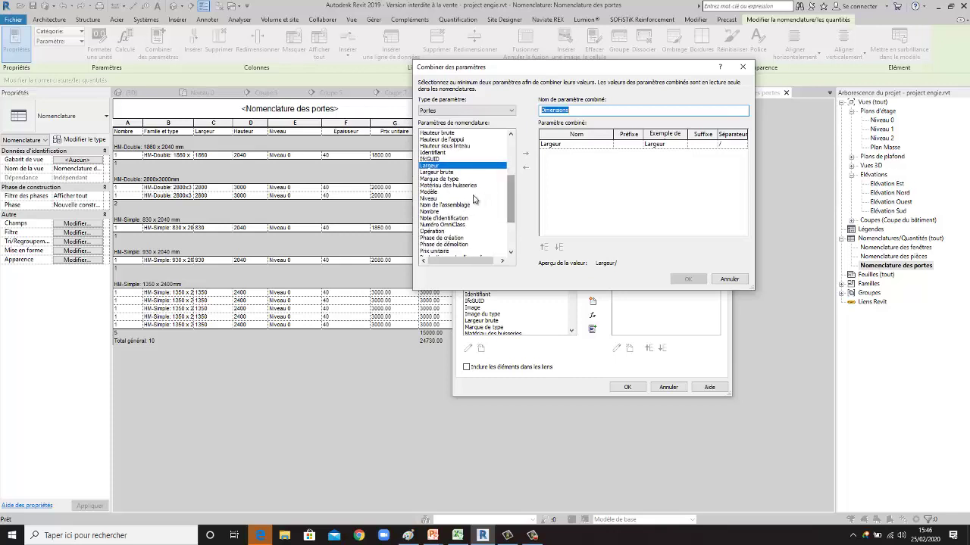
scroll(441, 189, "up", 3)
scroll(440, 205, "up", 2)
left_click(432, 205)
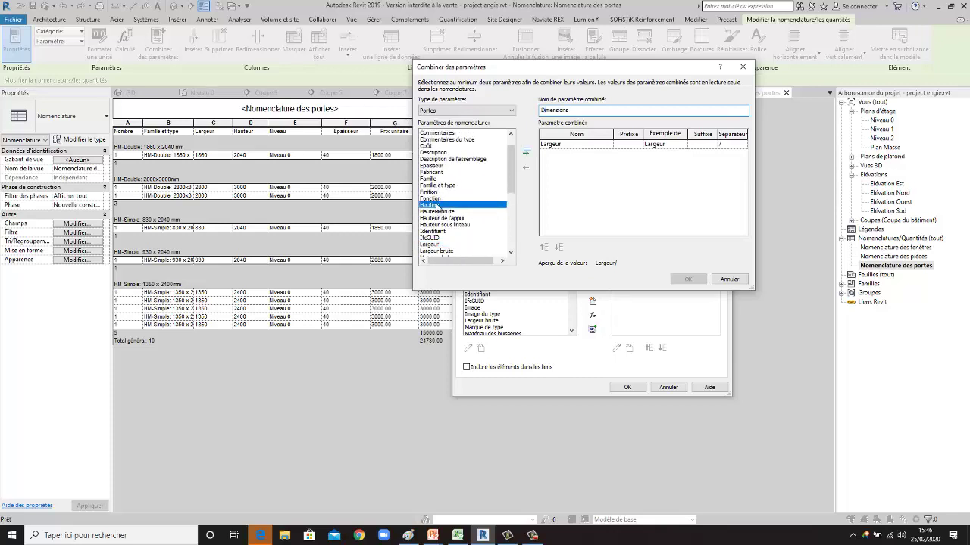
left_click(525, 153)
left_click(732, 165)
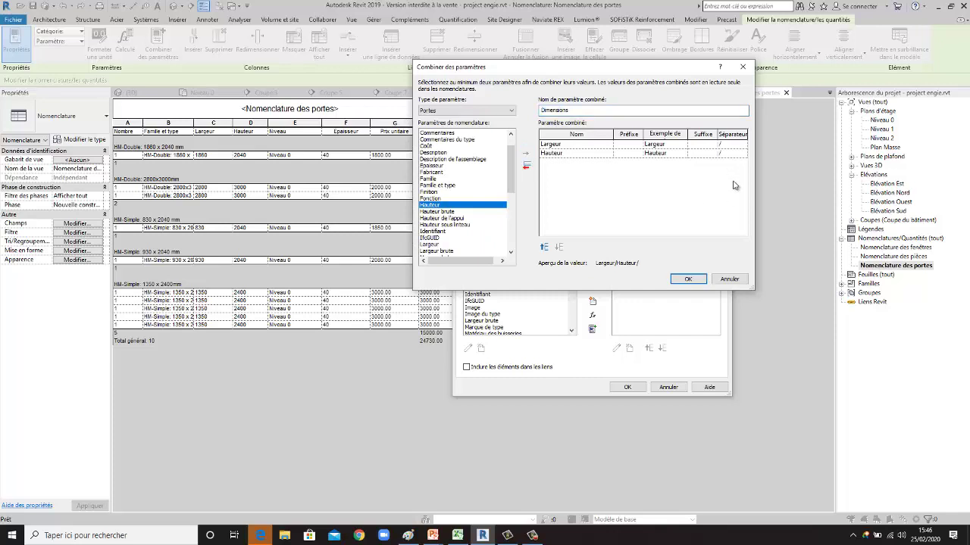
left_click(688, 279)
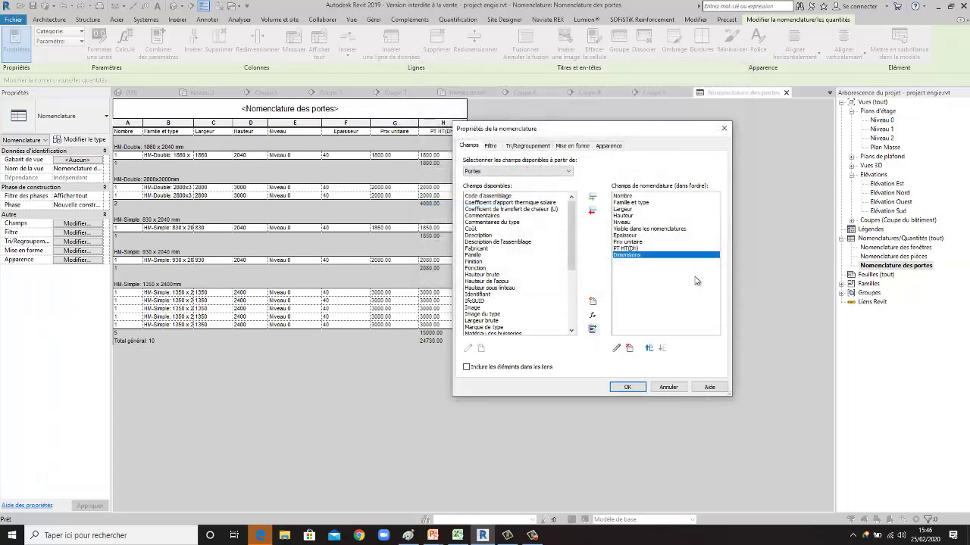
left_click(627, 387)
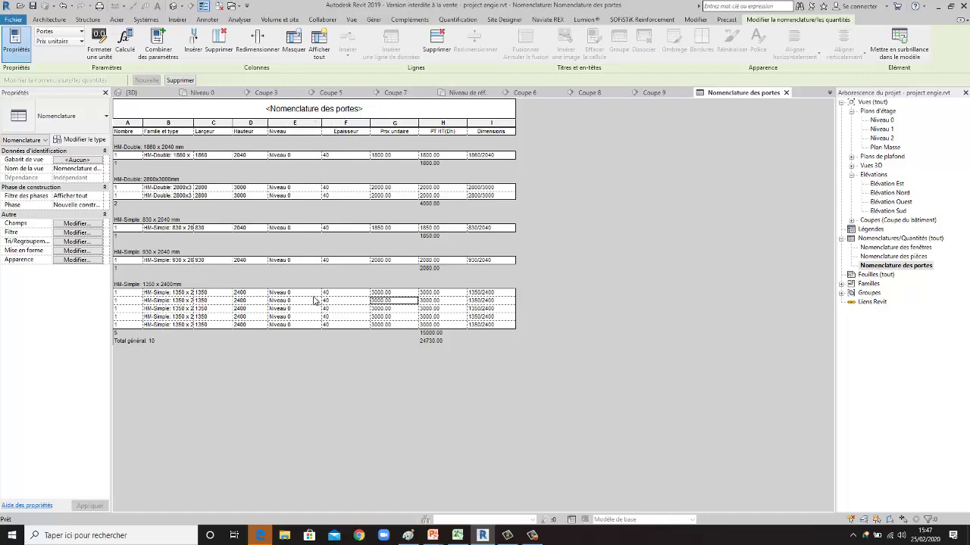
Move the Dimensions field up the field order so it sits above Niveau.
left_click(90, 224)
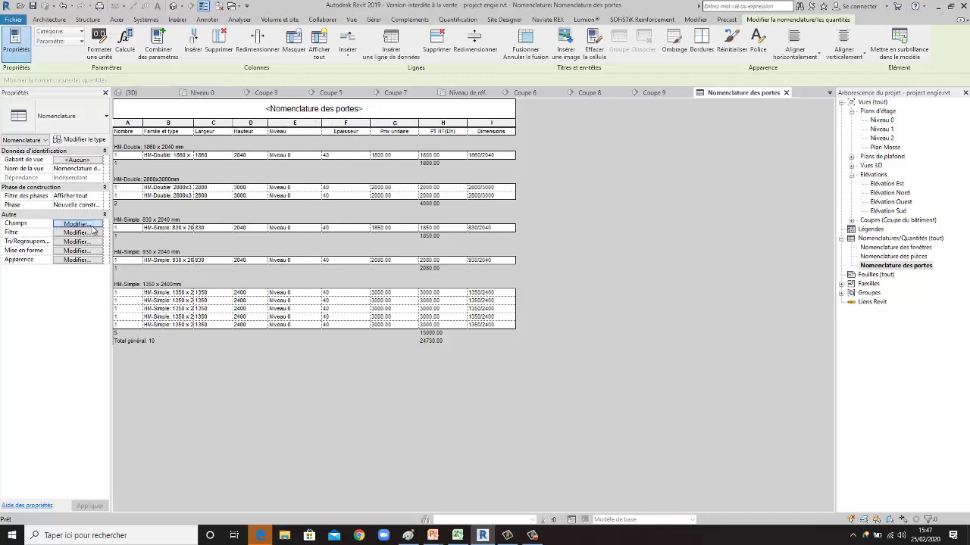
left_click(627, 258)
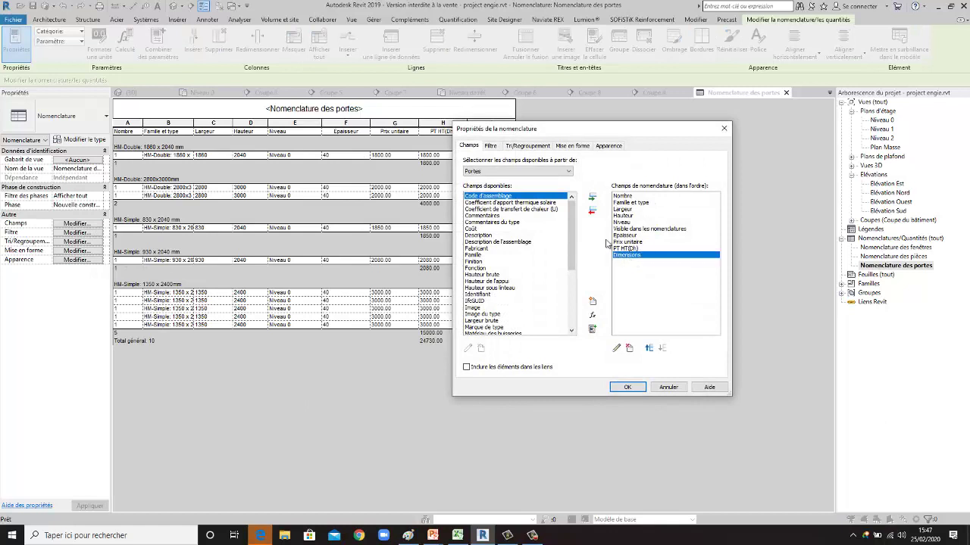
left_click(650, 349)
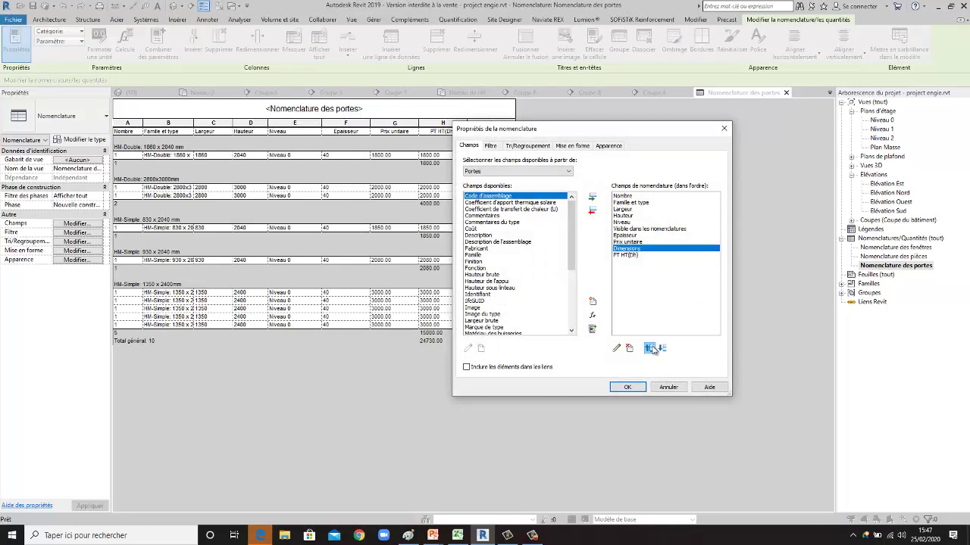
left_click(650, 348)
left_click(650, 348)
left_click(650, 349)
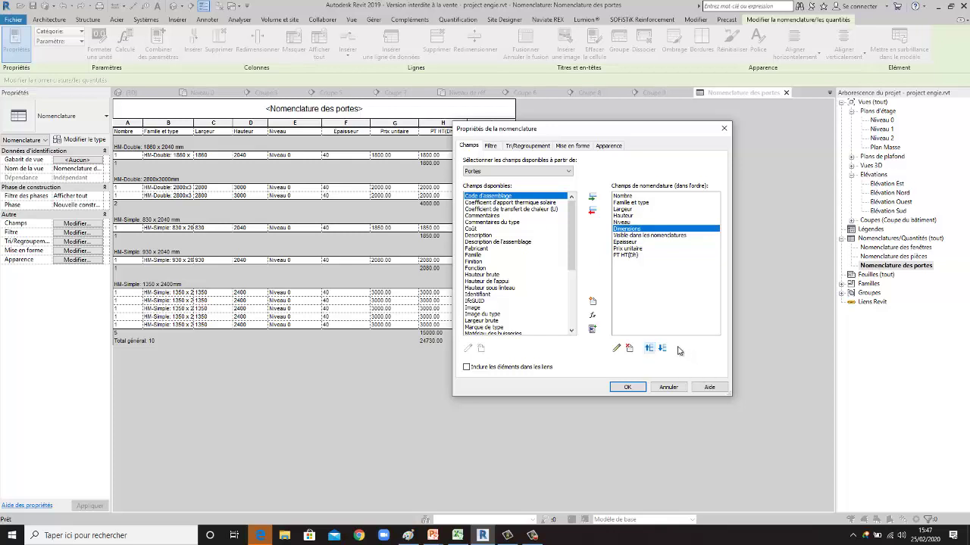
left_click(650, 348)
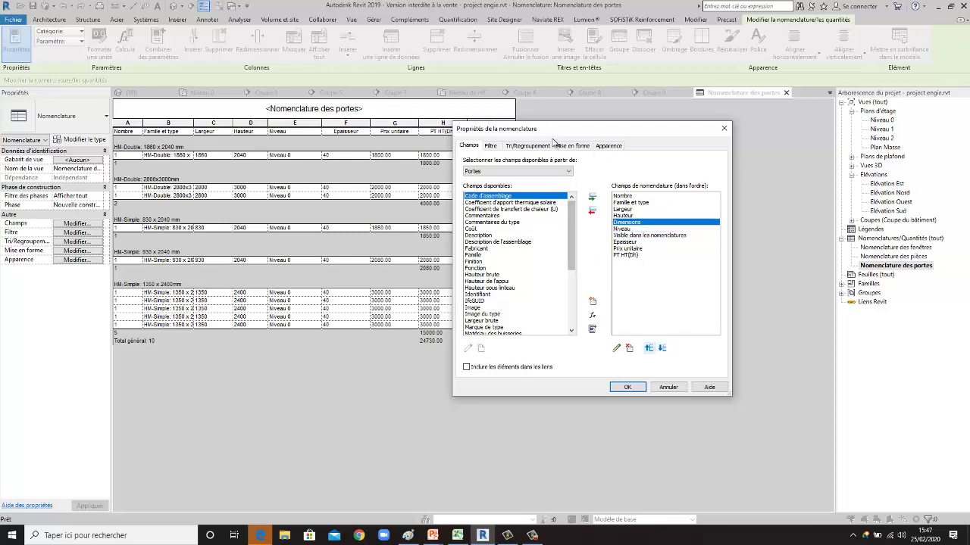
Mark Largeur and Hauteur as hidden fields in Mise en forme and apply.
left_click(562, 146)
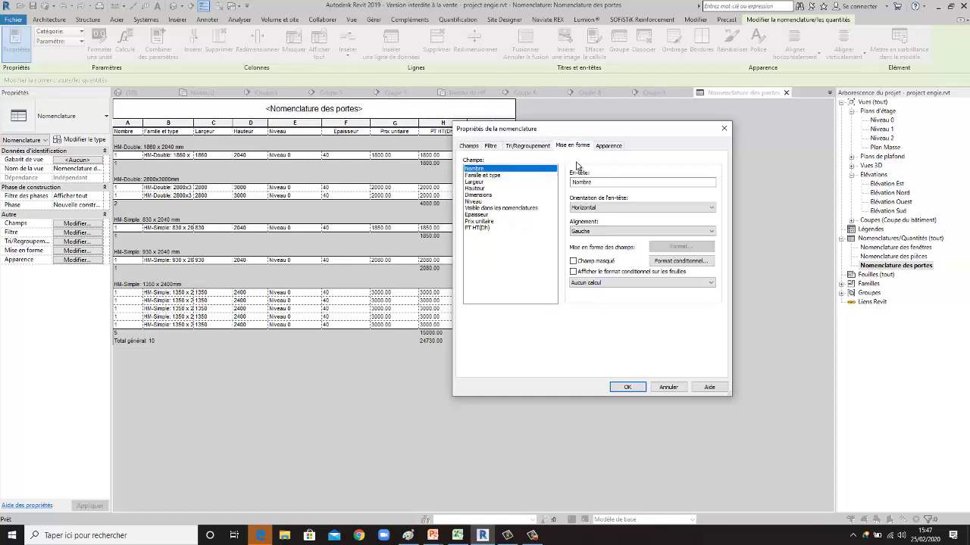
left_click(482, 182)
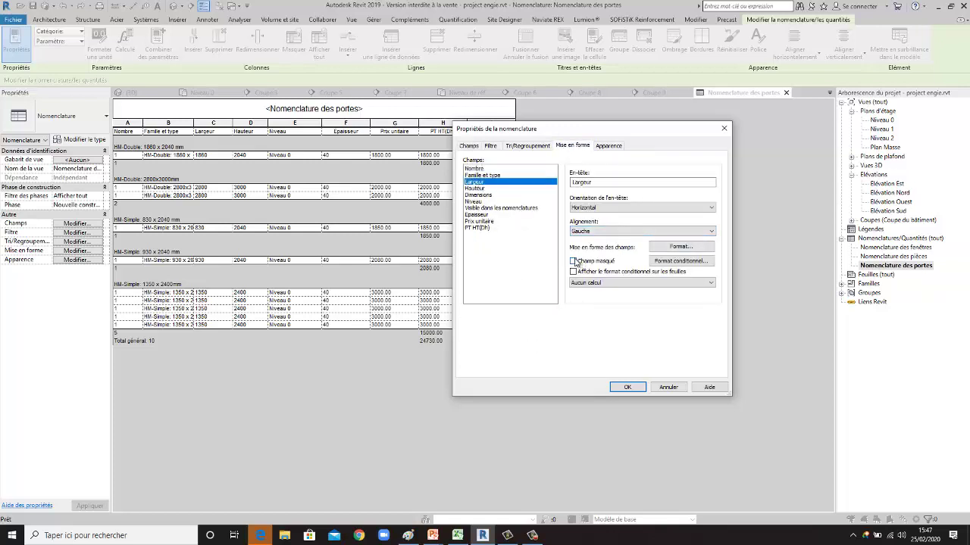
left_click(483, 189)
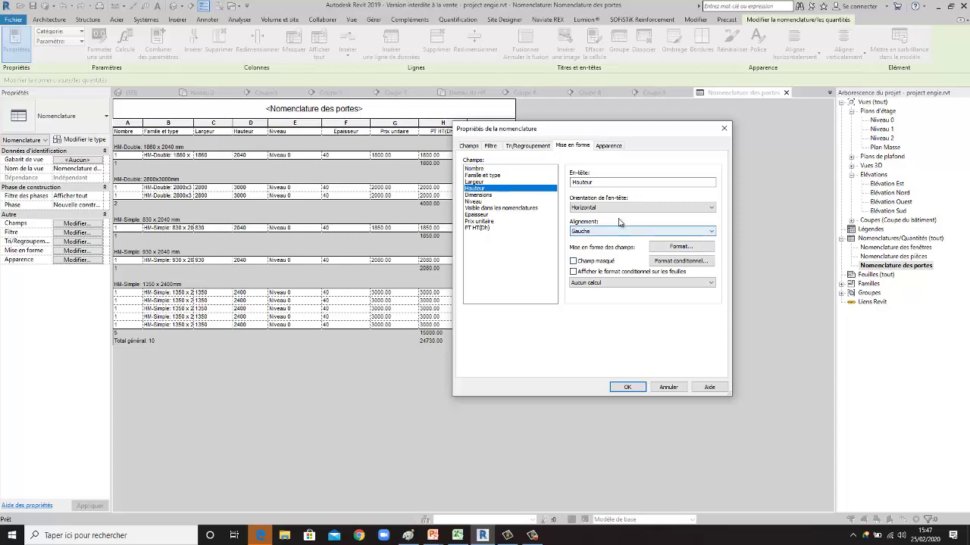
left_click(573, 260)
left_click(633, 387)
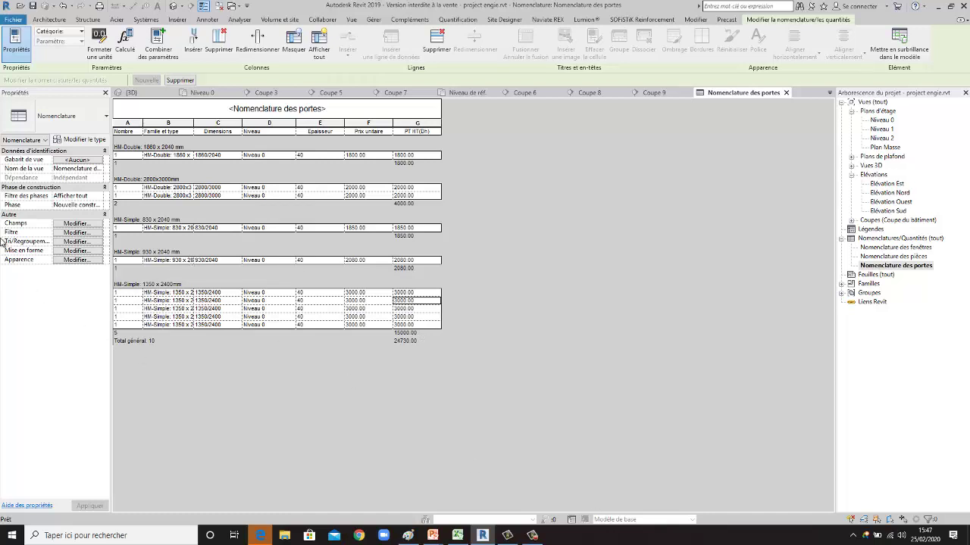
Widen the Famille et type column slightly.
left_click(76, 224)
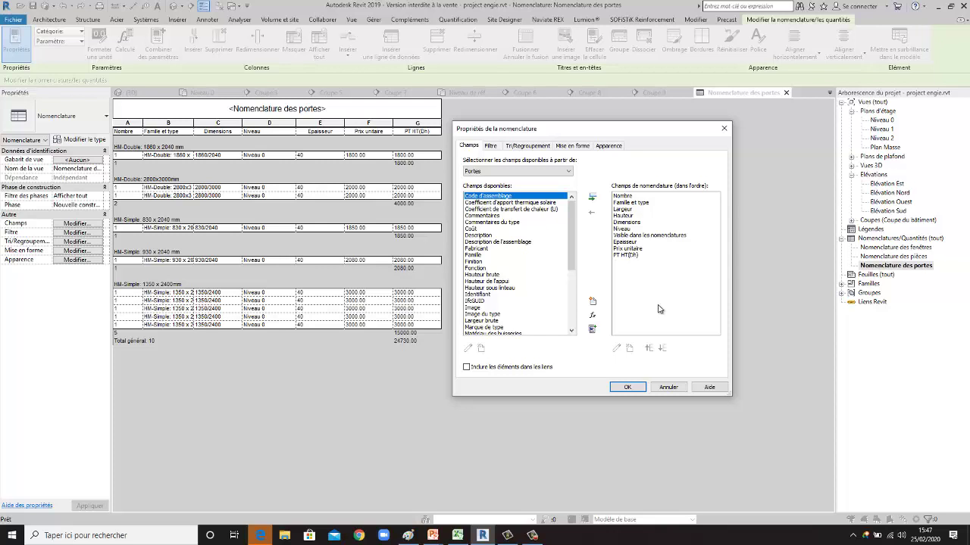
left_click(724, 129)
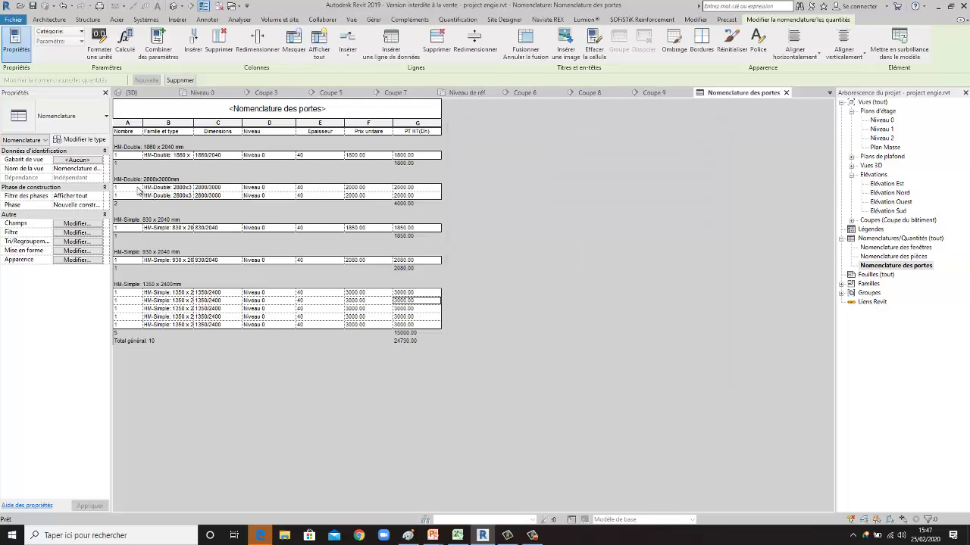
mouse_move(148, 121)
left_mouse_down()
mouse_move(130, 119)
mouse_move(150, 131)
left_mouse_up()
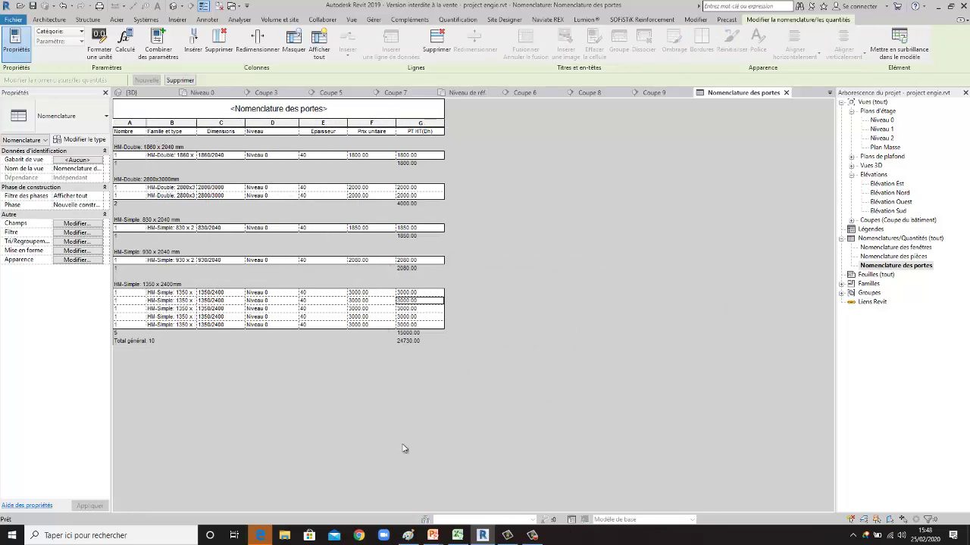
Review the schedule field settings, then bring up the Tri/Regroupement settings.
left_click(86, 224)
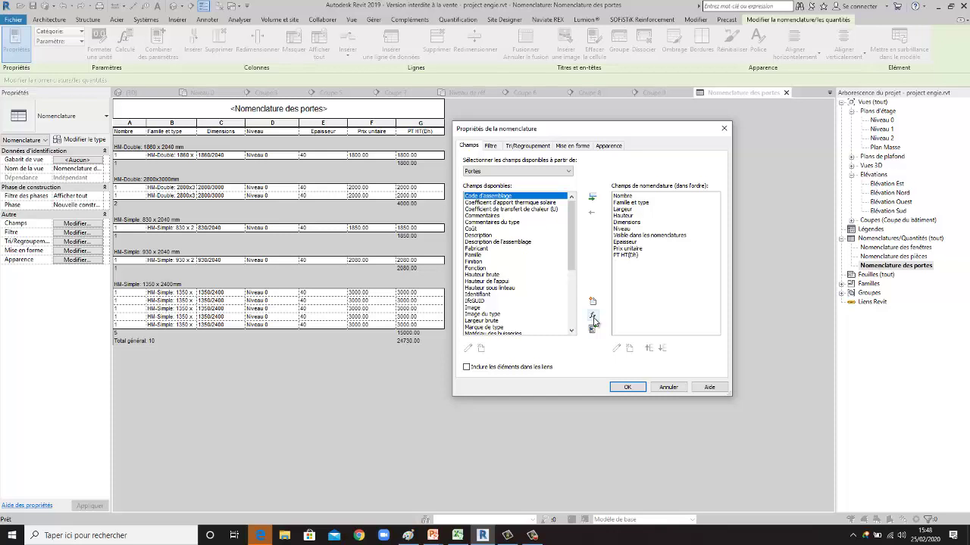
left_click(724, 129)
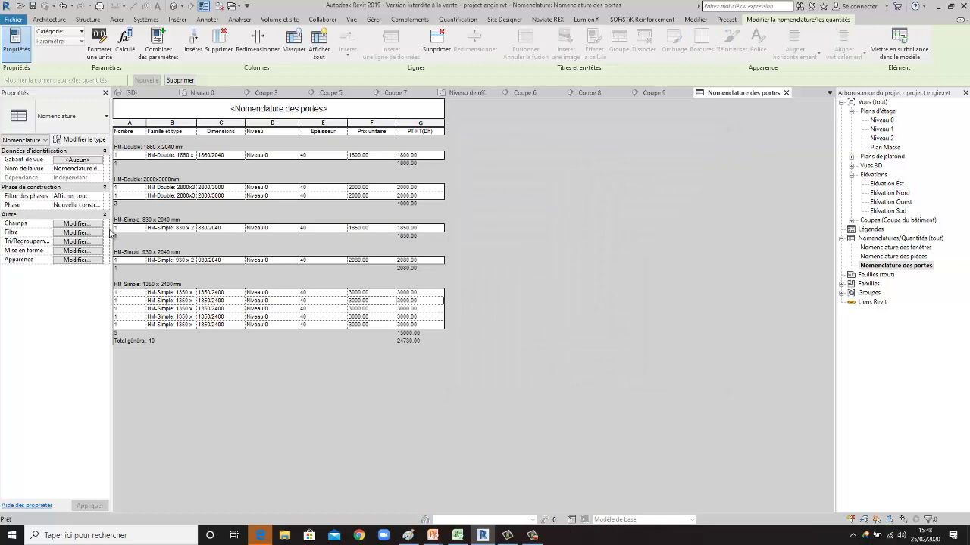
left_click(88, 226)
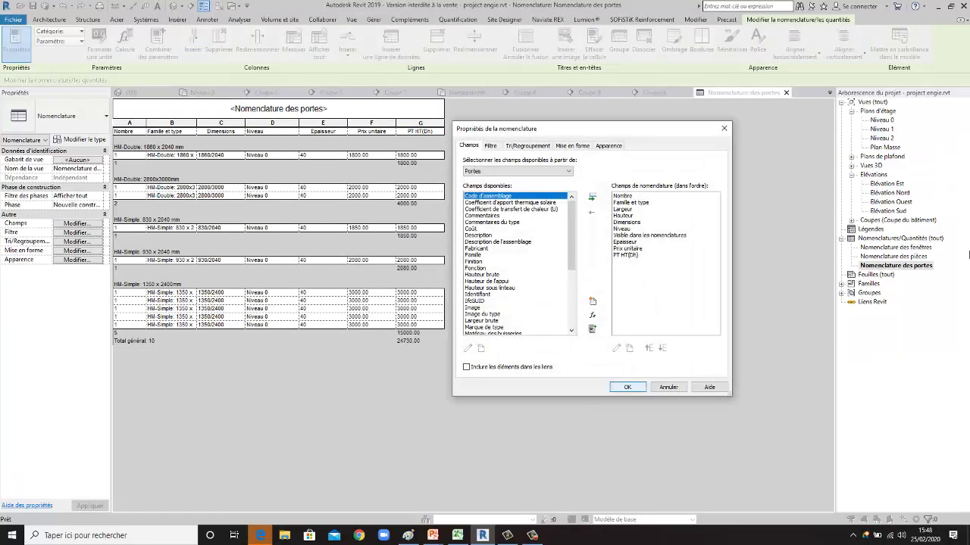
left_click(724, 129)
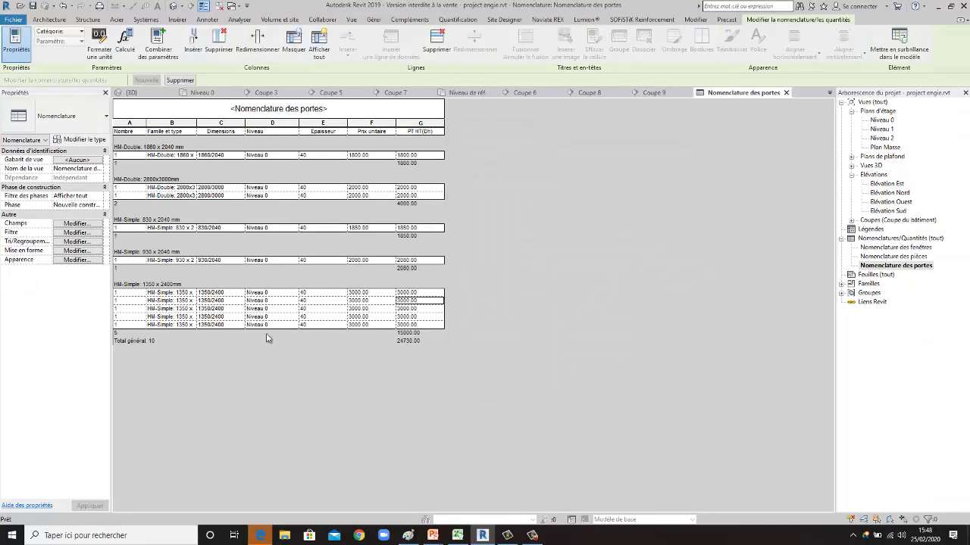
left_click(74, 242)
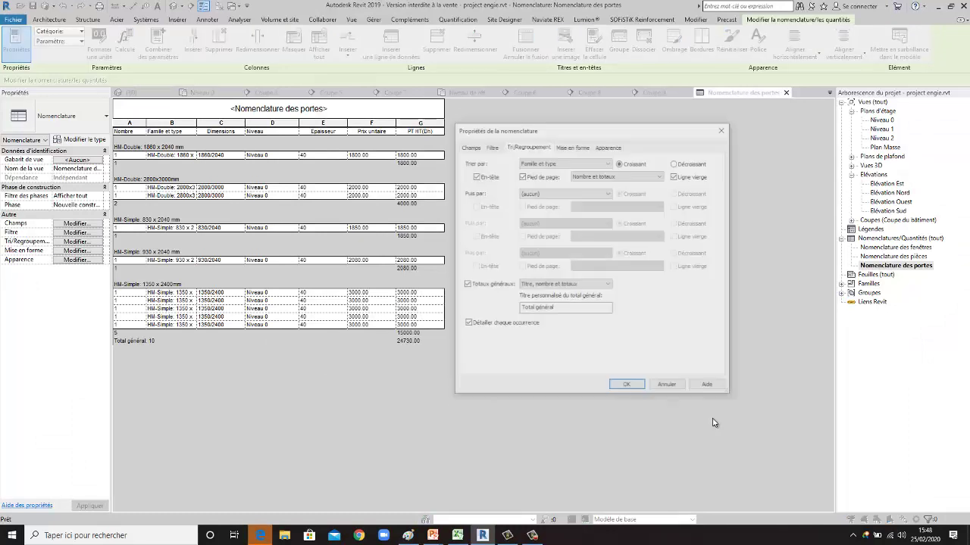
Turn off the group En-tête and Pied de page rows in Tri/Regroupement.
left_click_drag(506, 129, 538, 126)
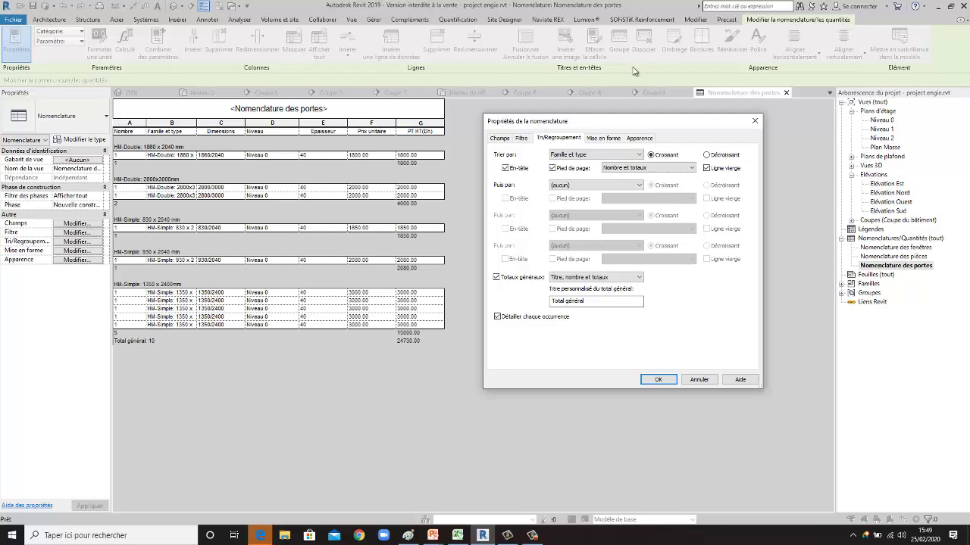
left_click(505, 169)
left_click(553, 168)
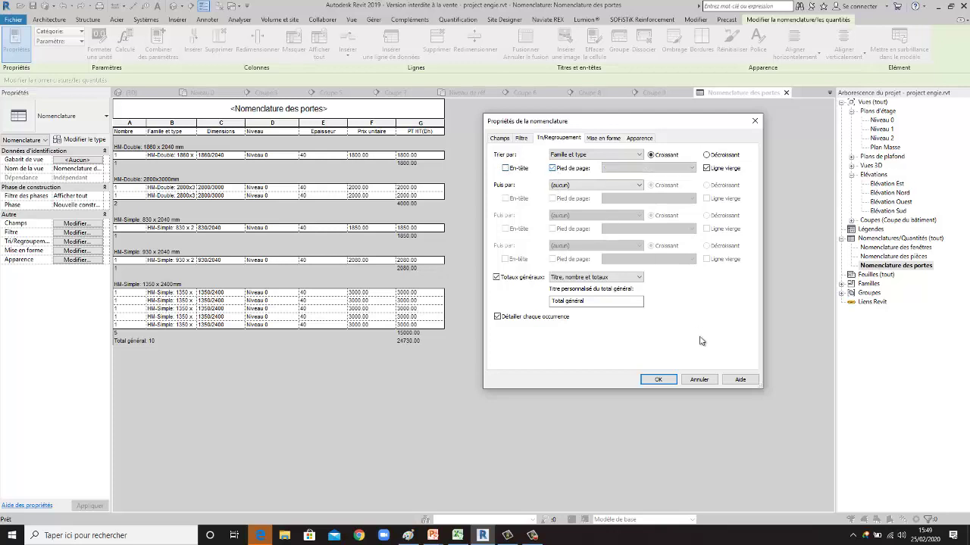
left_click(658, 379)
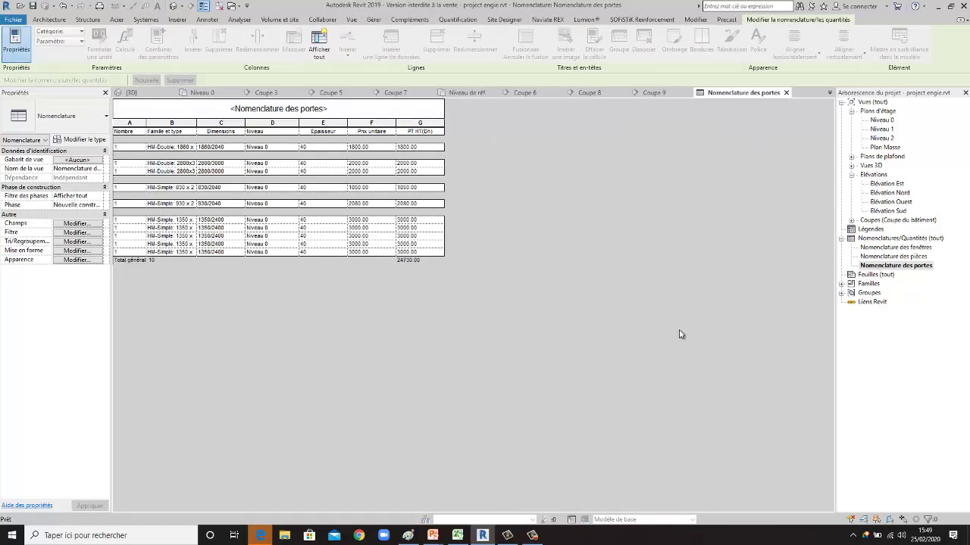
Turn off Ligne vierge so no blank lines separate the groups.
left_click(91, 242)
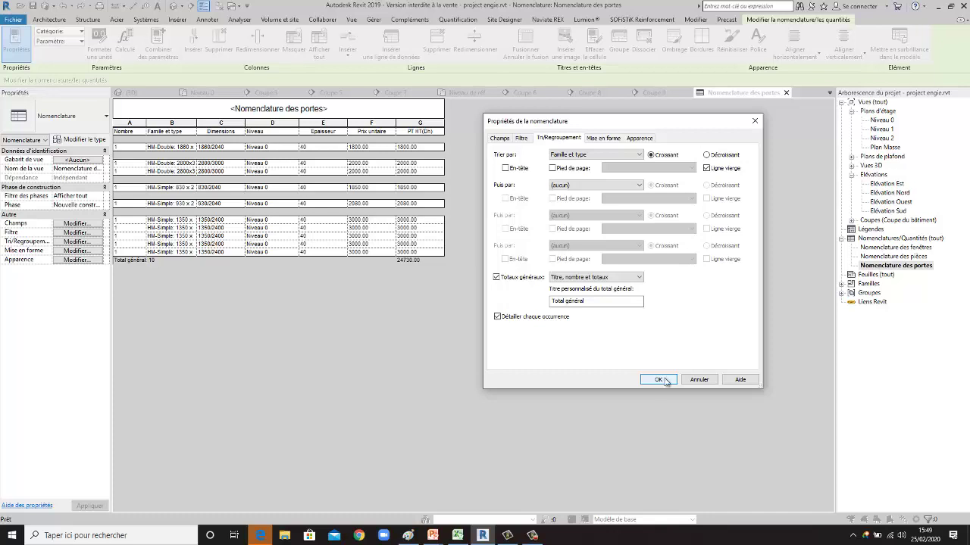
left_click(712, 171)
left_click(658, 380)
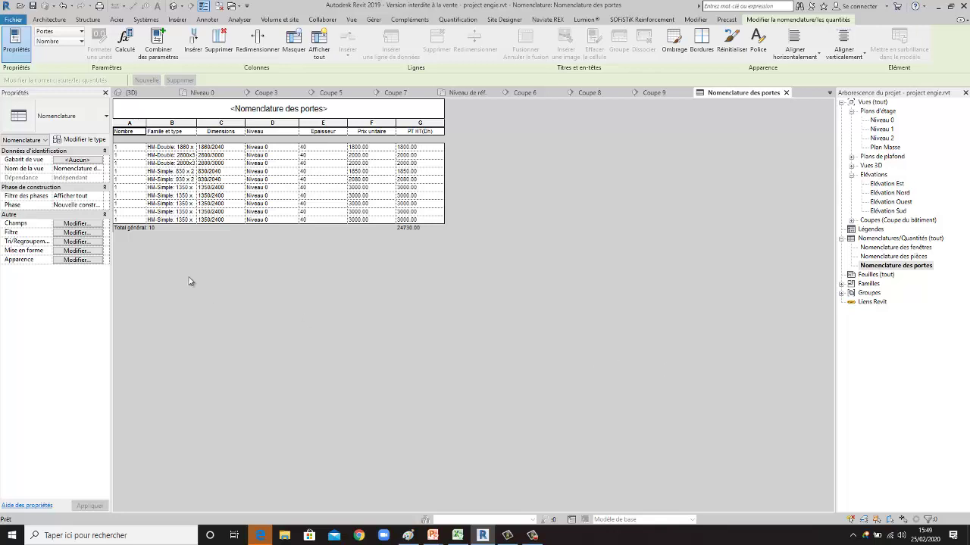
Uncheck Détailler chaque occurrence so each door type shows as one counted row.
left_click(82, 242)
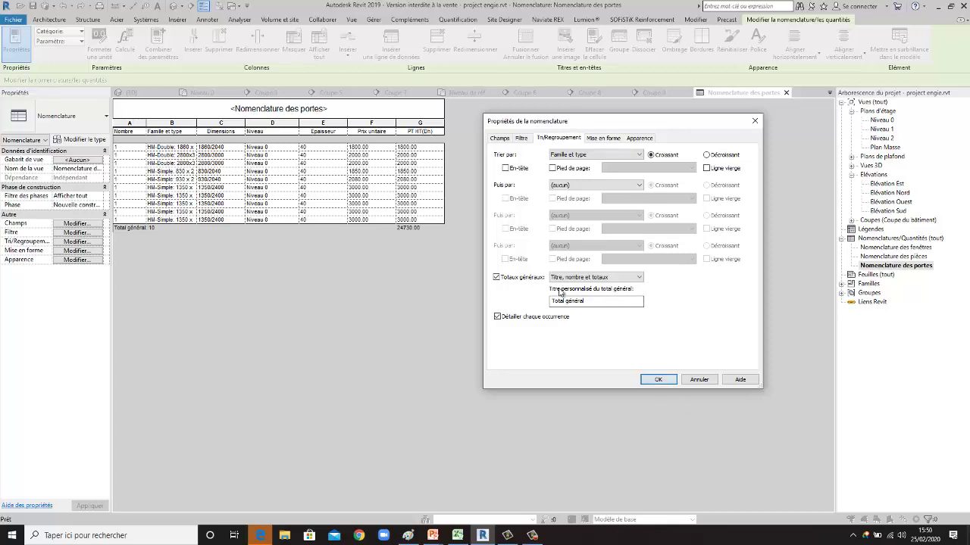
left_click(497, 317)
left_click(657, 379)
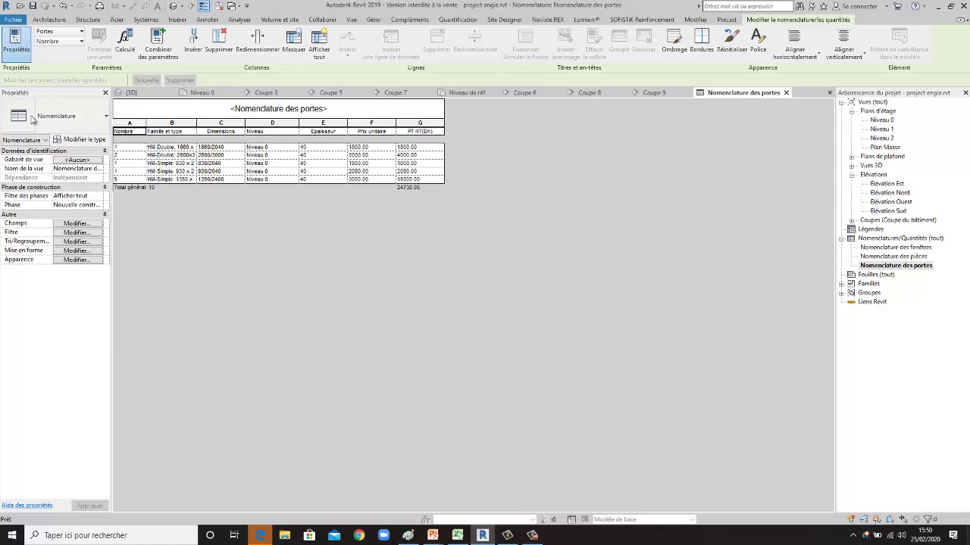
left_click(67, 242)
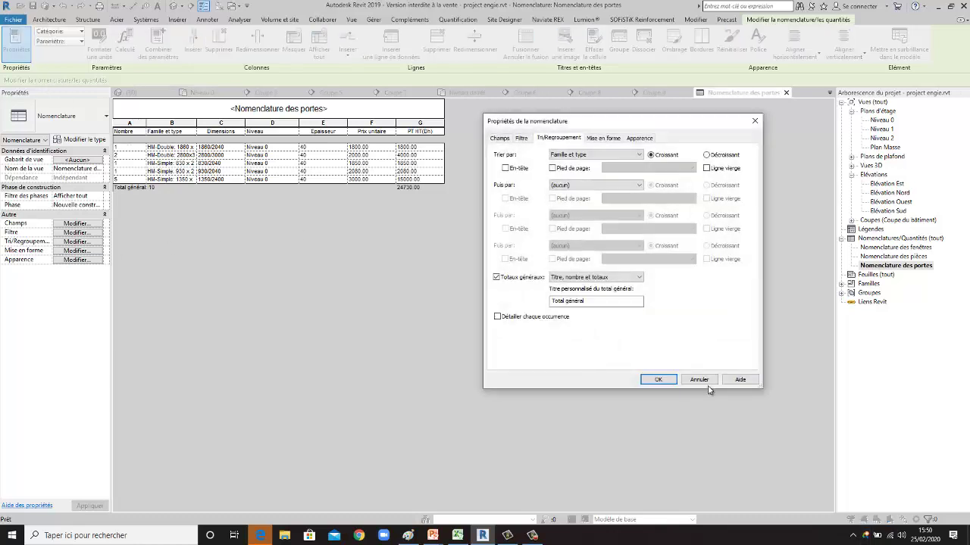
Set Prix unitaire to Calculer les totaux, giving a 24730.00 total.
mouse_move(628, 115)
left_mouse_down()
mouse_move(577, 95)
mouse_move(655, 80)
left_mouse_up()
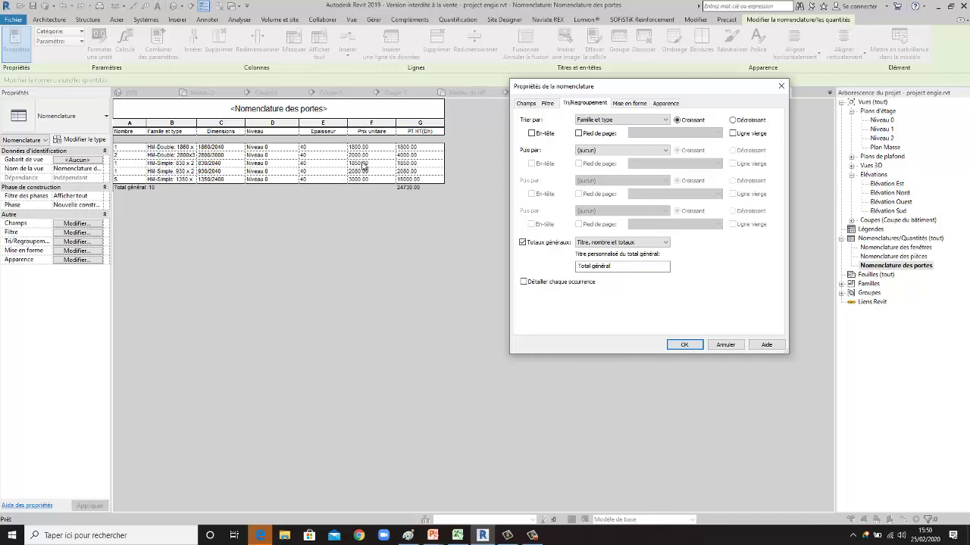
left_click(621, 105)
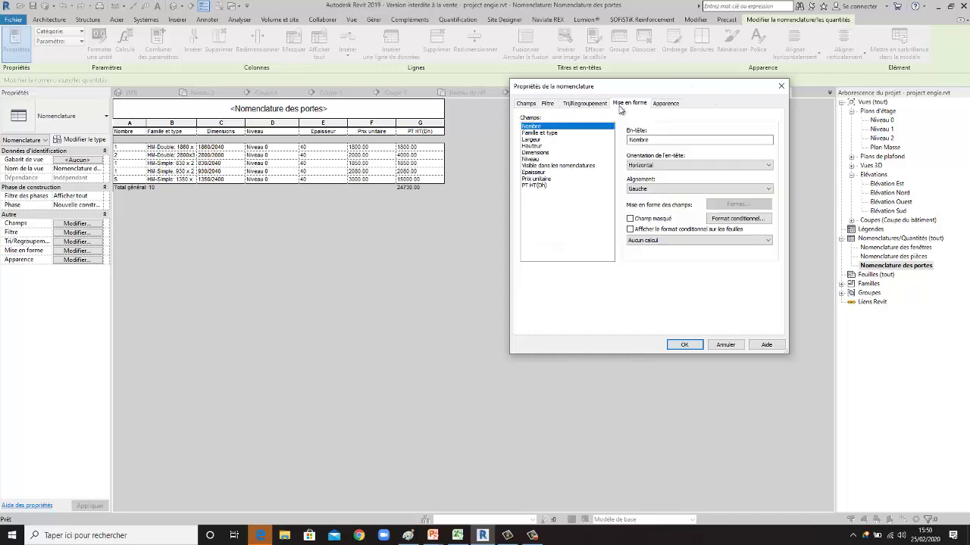
left_click(531, 181)
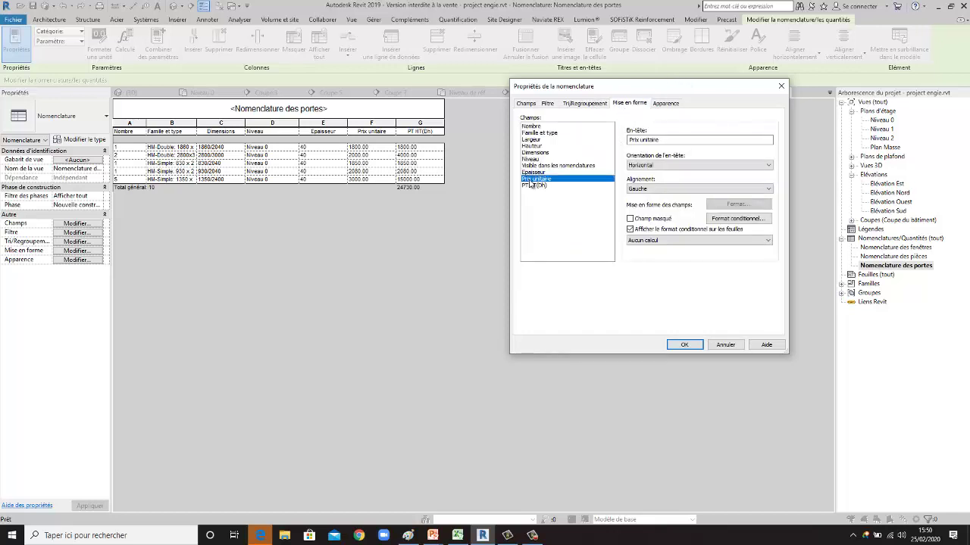
left_click(688, 241)
left_click(661, 258)
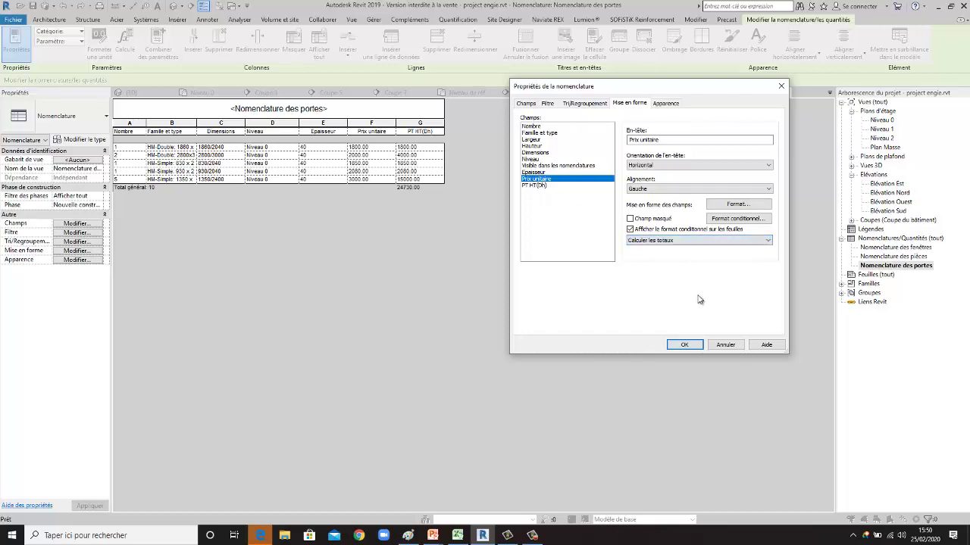
left_click(684, 344)
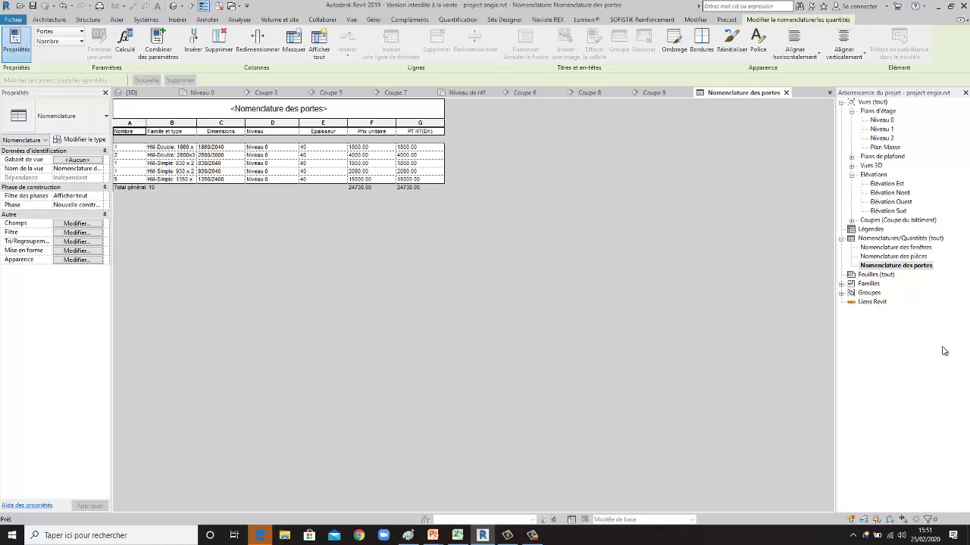
left_click(75, 223)
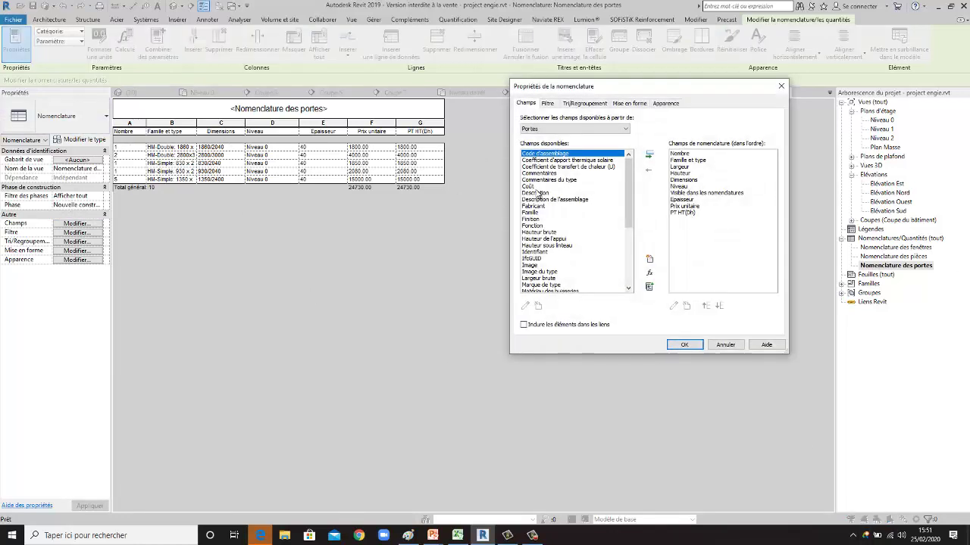
Remove the Largeur and Hauteur fields from the schedule.
left_click(682, 166)
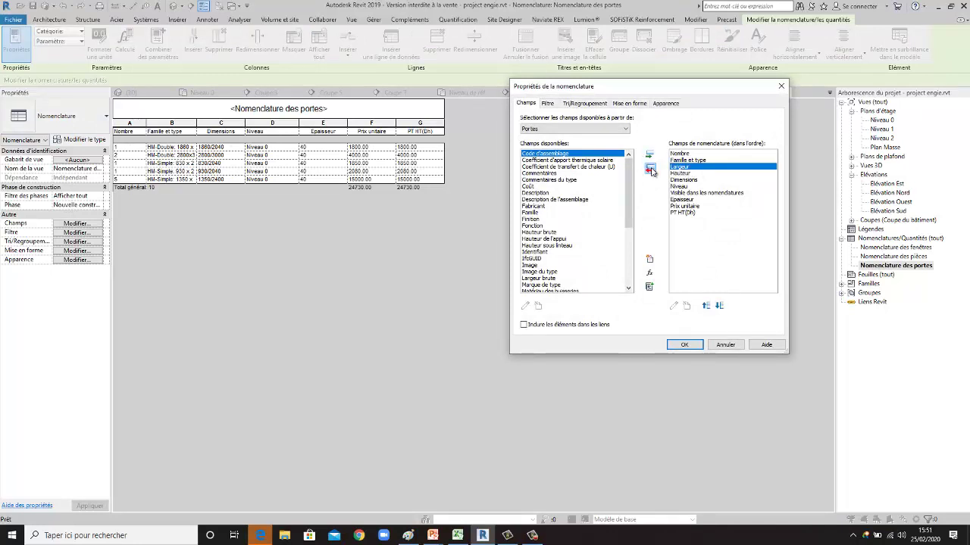
left_click(650, 169)
left_click(650, 169)
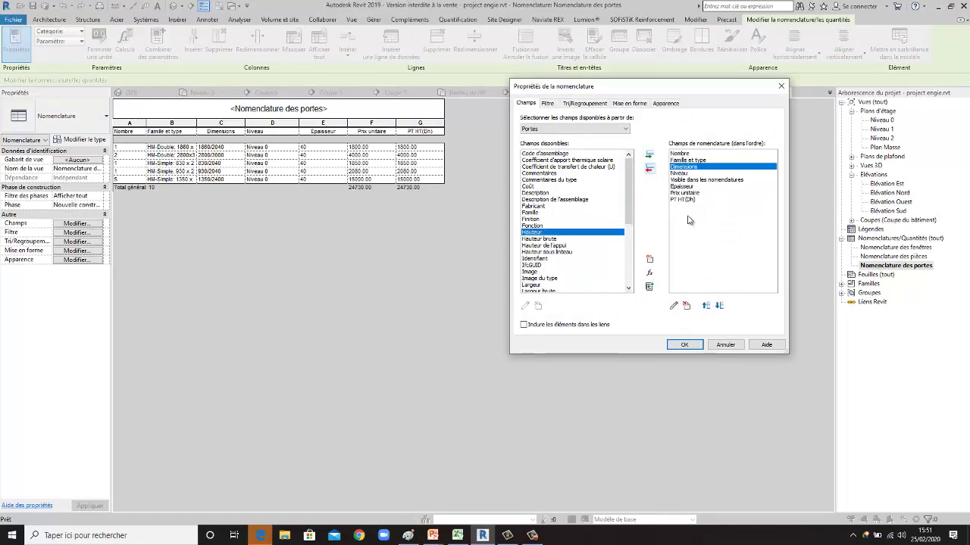
left_click(684, 344)
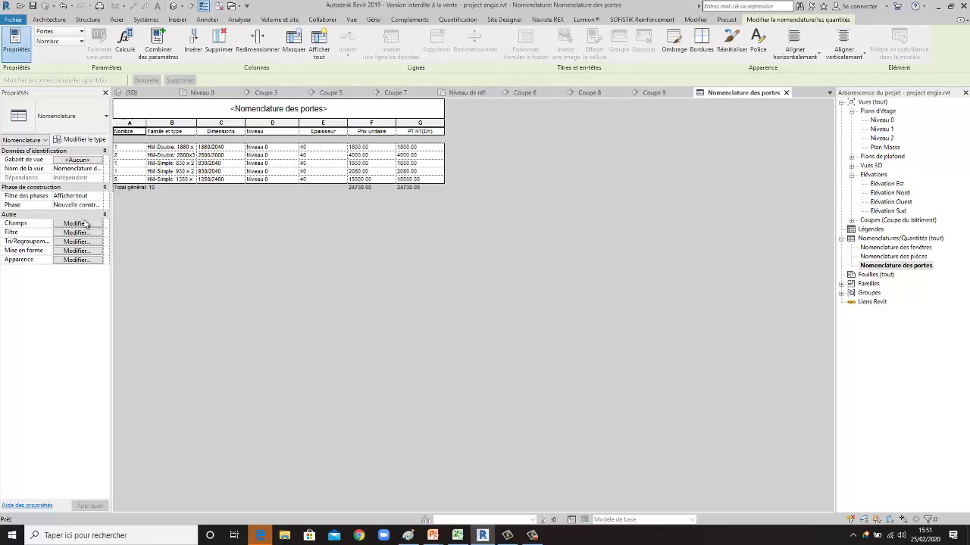
Add Largeur and Hauteur back to the schedule fields.
left_click(84, 224)
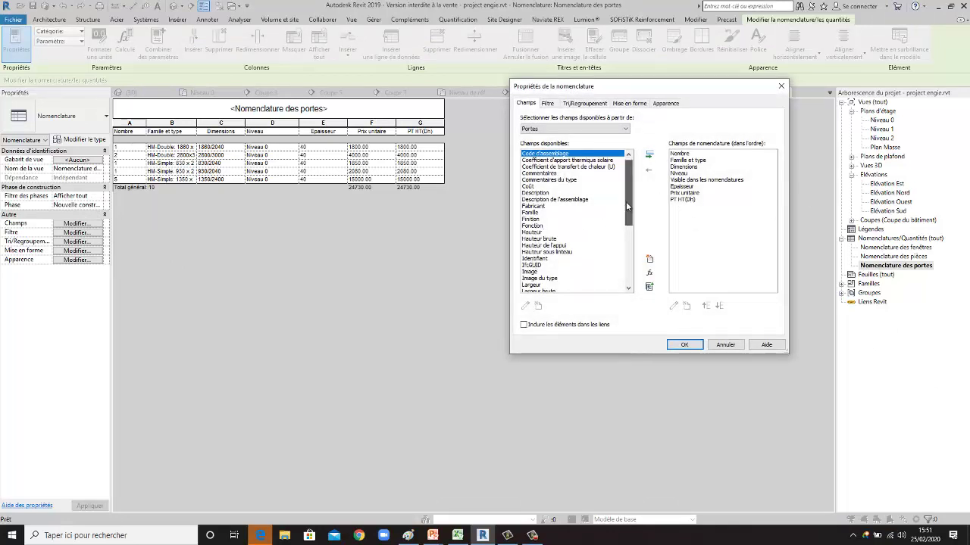
left_click_drag(629, 199, 628, 221)
left_click(537, 253)
left_click(649, 155)
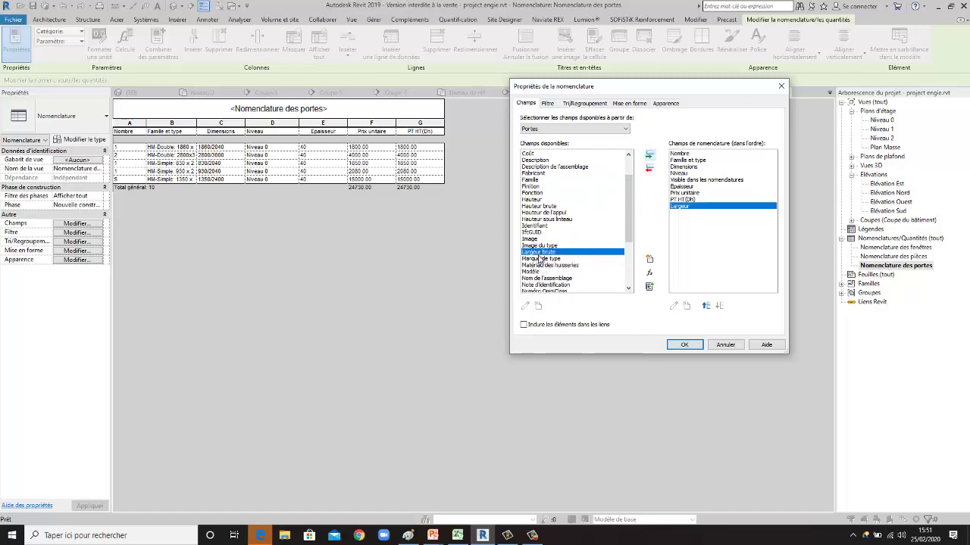
left_click(539, 199)
left_click(650, 155)
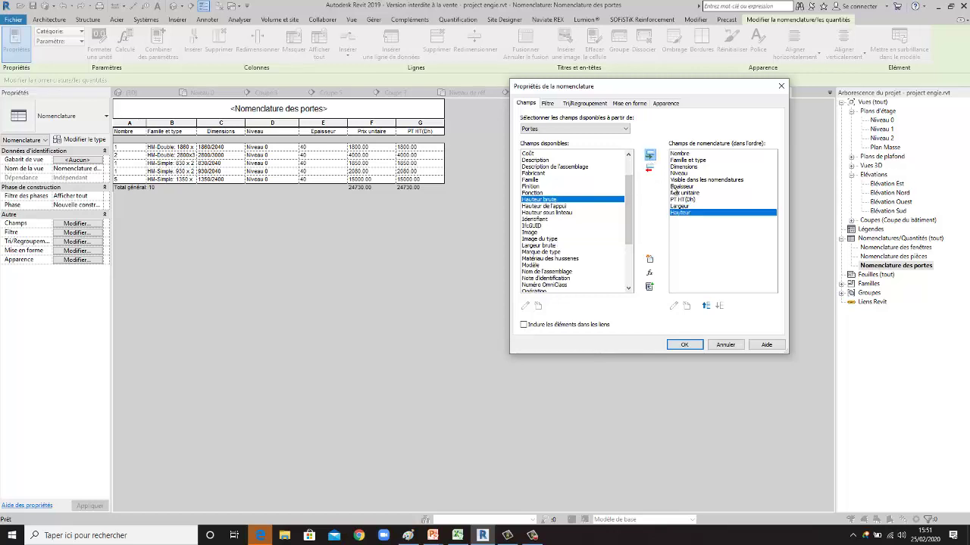
left_click(684, 345)
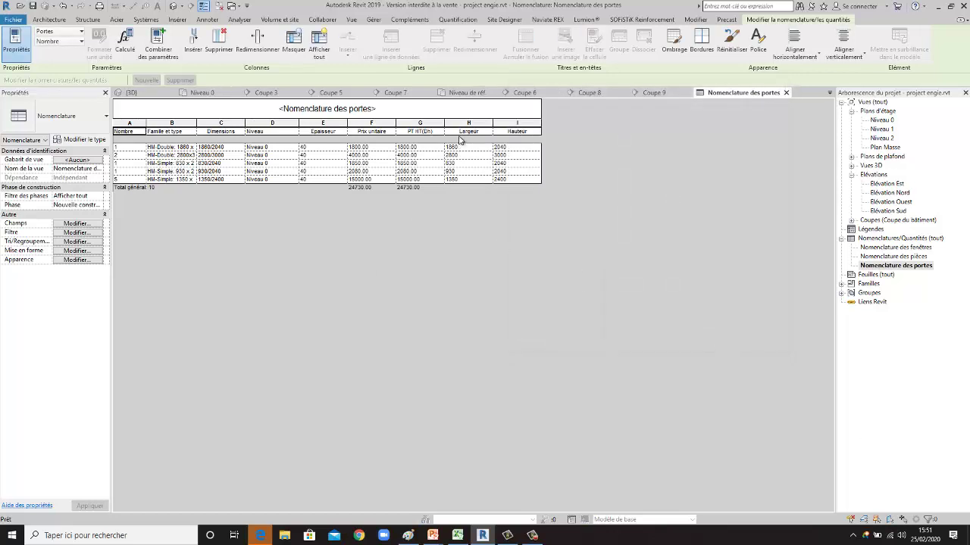
Save the project and delete the new Largeur and Hauteur columns, leaving seven columns.
left_click(464, 124)
left_click(463, 125)
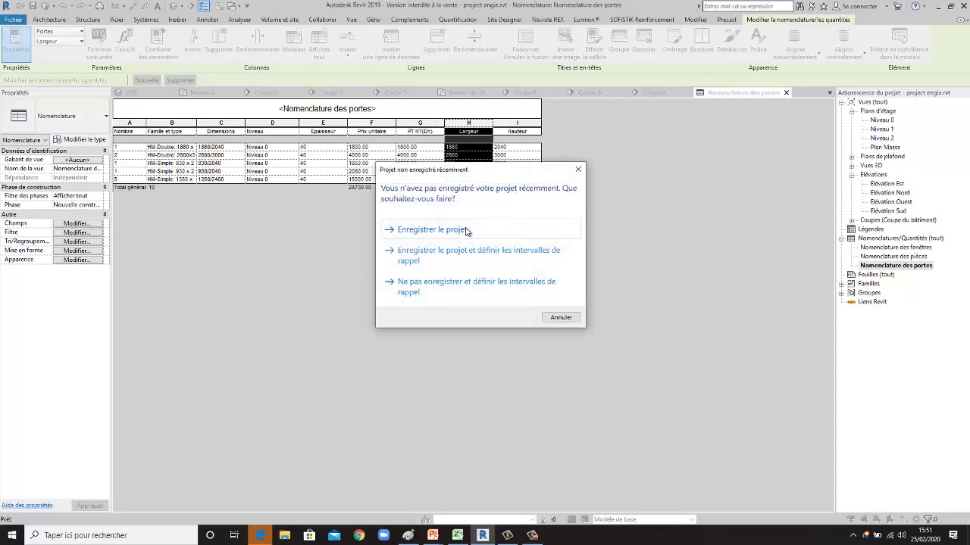
left_click(578, 169)
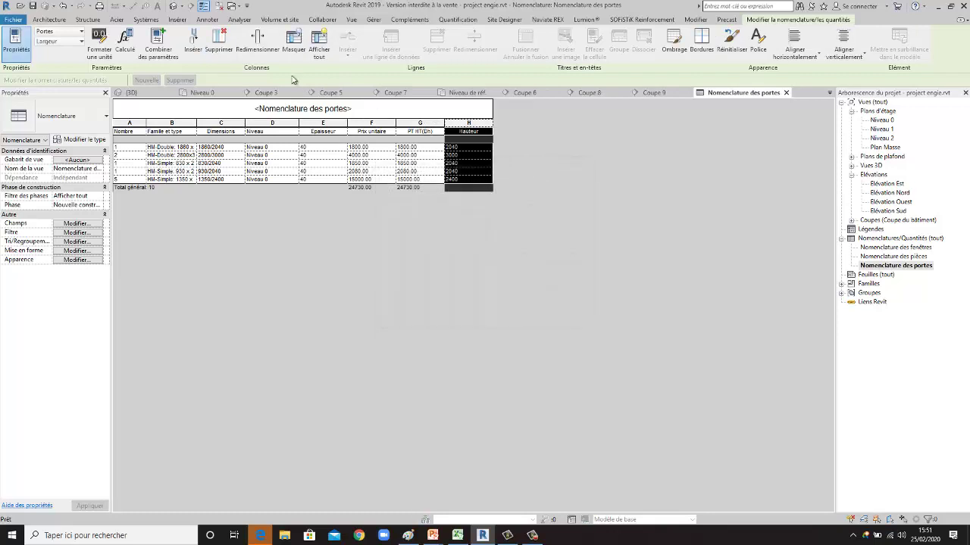
left_click(219, 42)
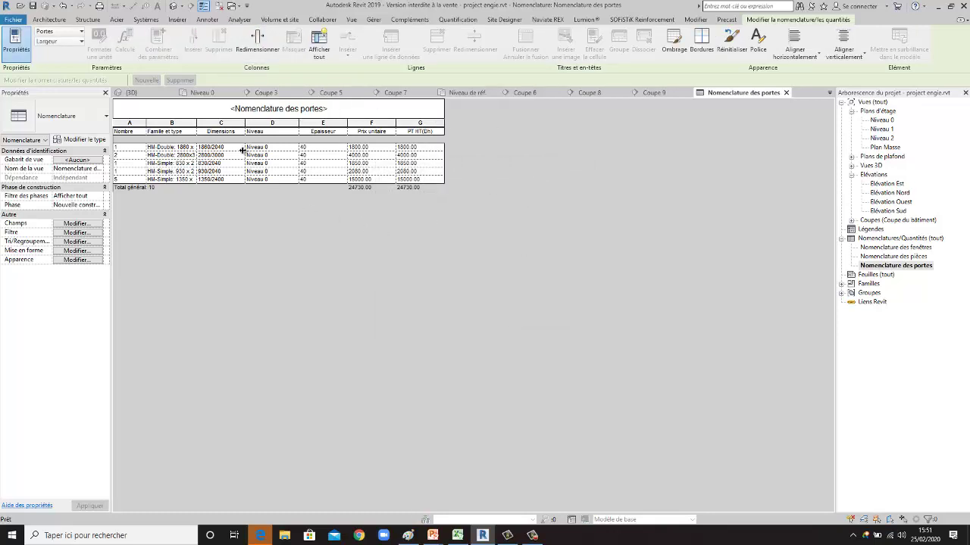
left_click(206, 149)
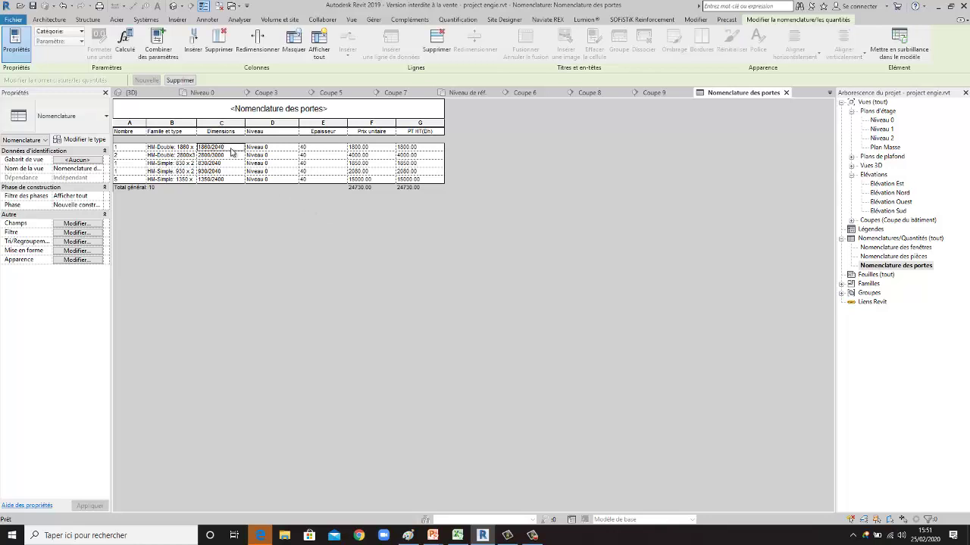
Inspect the Dimensions field in the field list and close without changes.
left_click(91, 224)
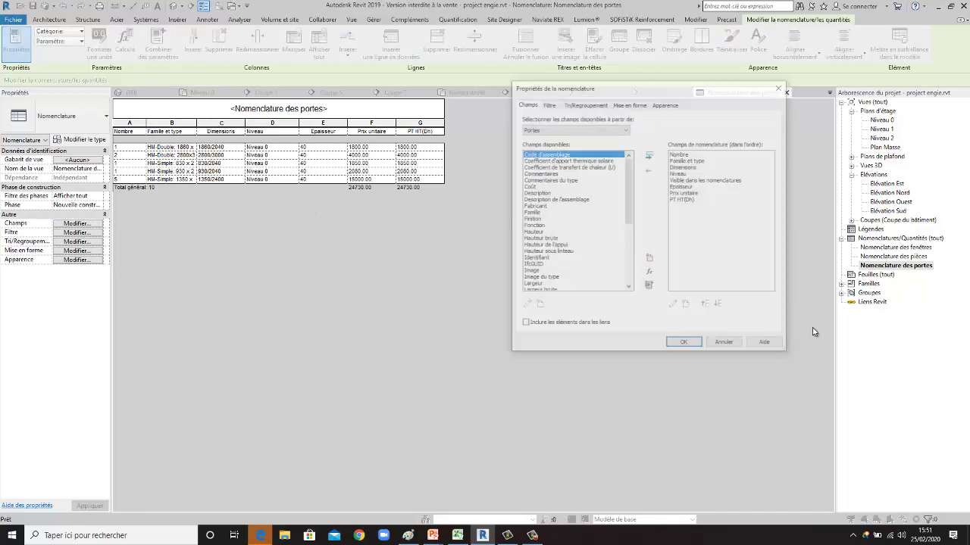
left_click(691, 167)
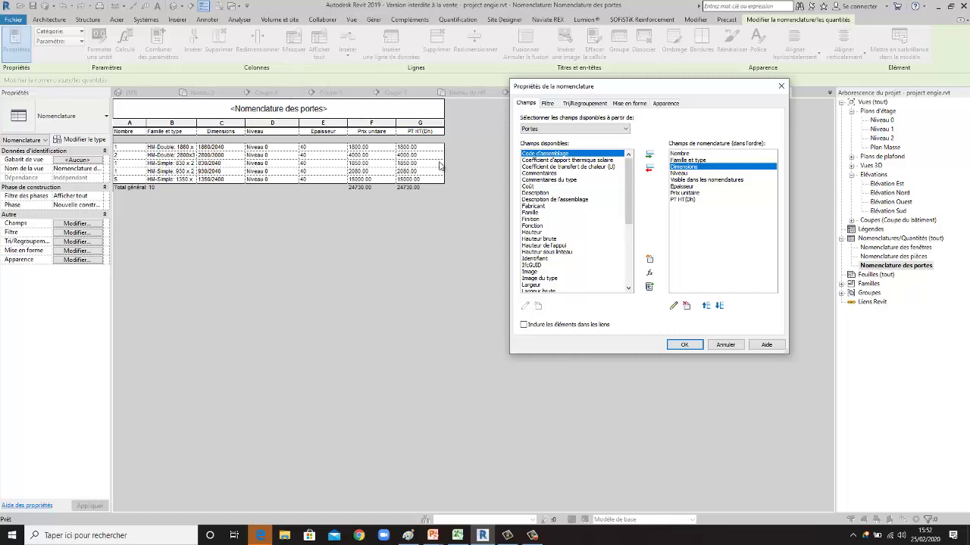
scroll(628, 190, "down", 3)
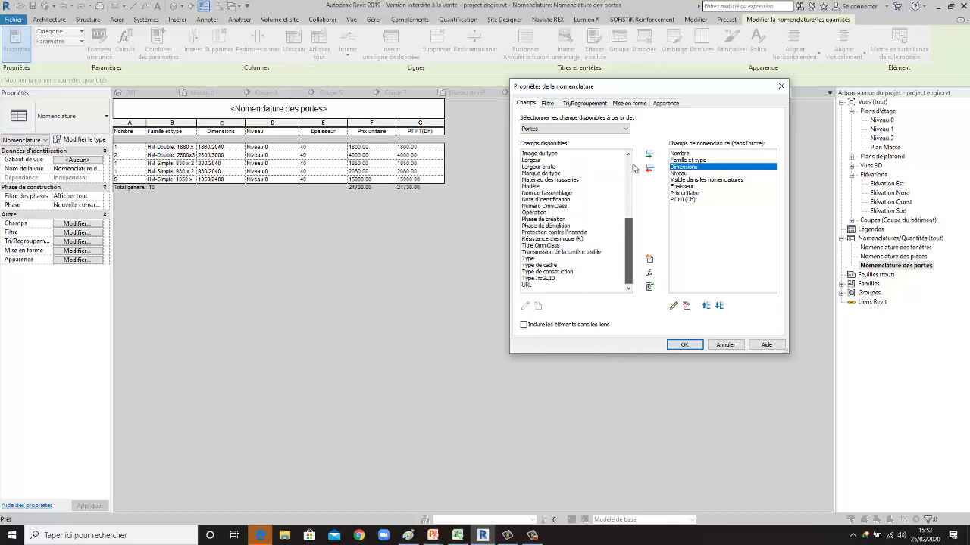
scroll(629, 190, "up", 3)
left_click(229, 149)
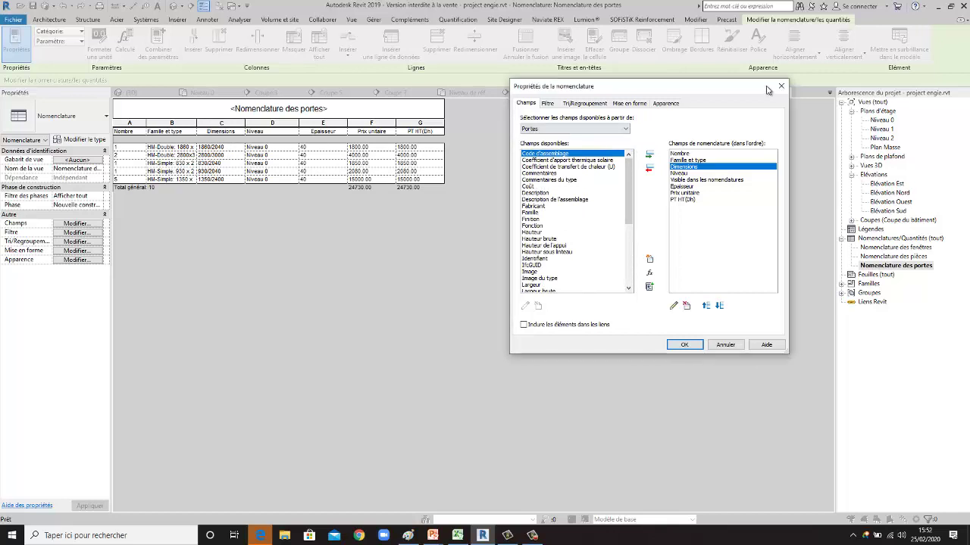
key("Escape")
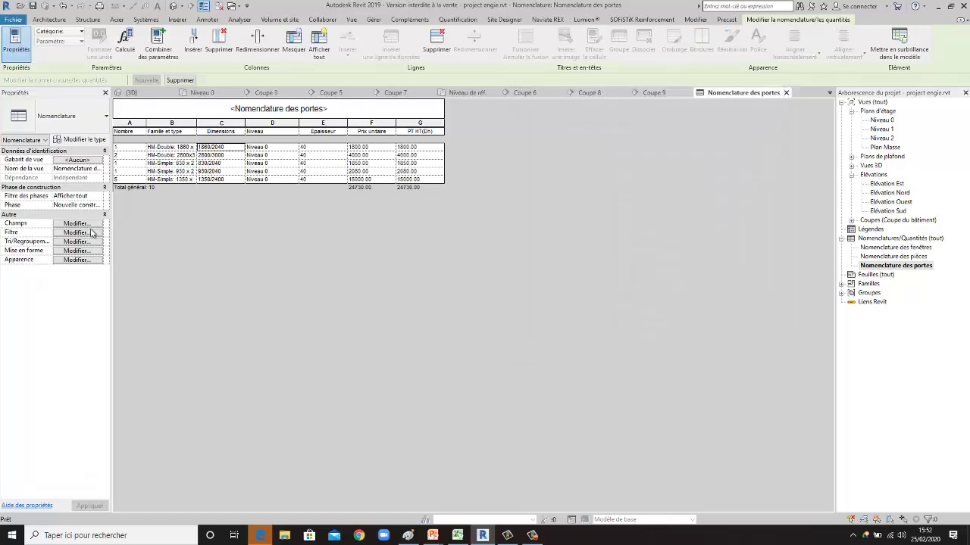
Widen Famille et type to show full type names and narrow the Dimensions column.
left_click(218, 163)
left_click(212, 172)
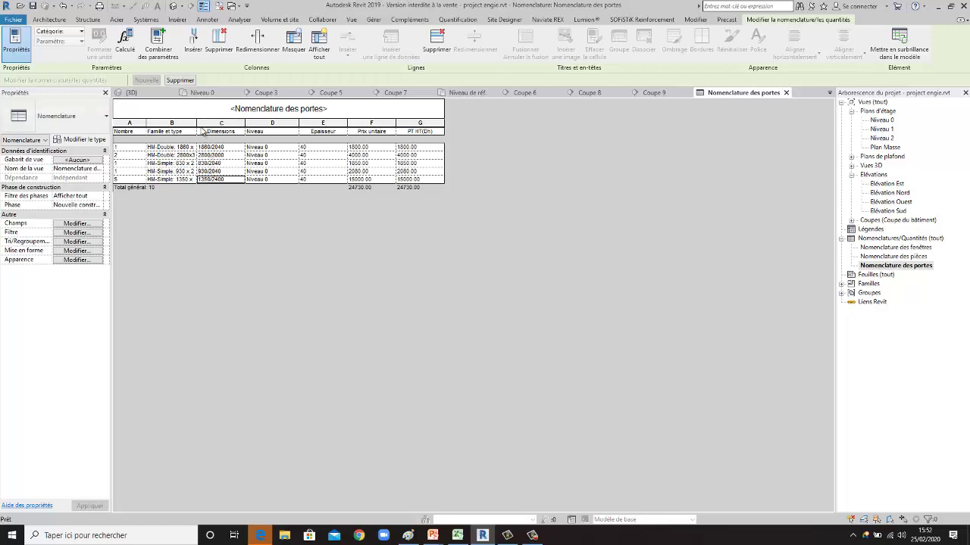
left_click_drag(197, 122, 237, 123)
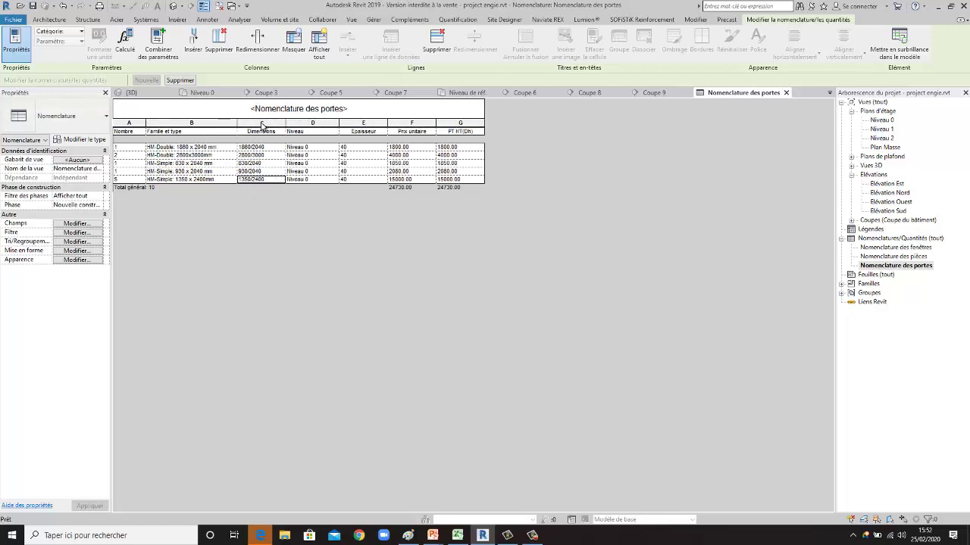
left_click_drag(285, 120, 280, 120)
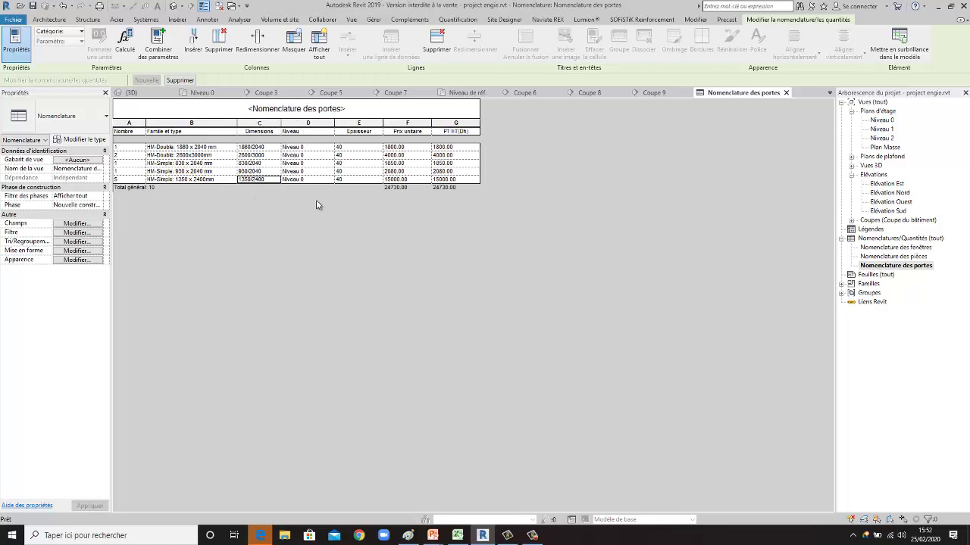
left_click(89, 224)
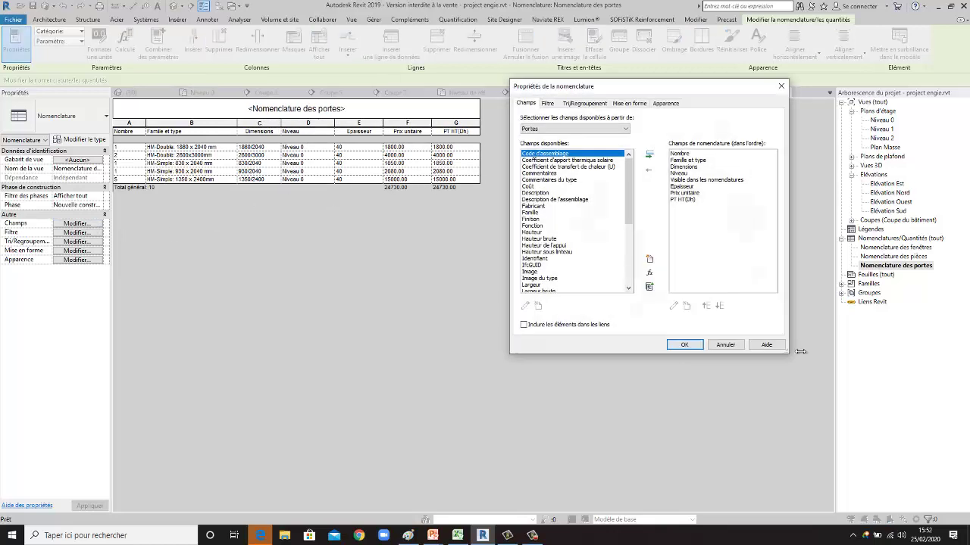
Set Trier par to Niveau, collapsing the schedule to one row of 10 doors.
left_click(586, 103)
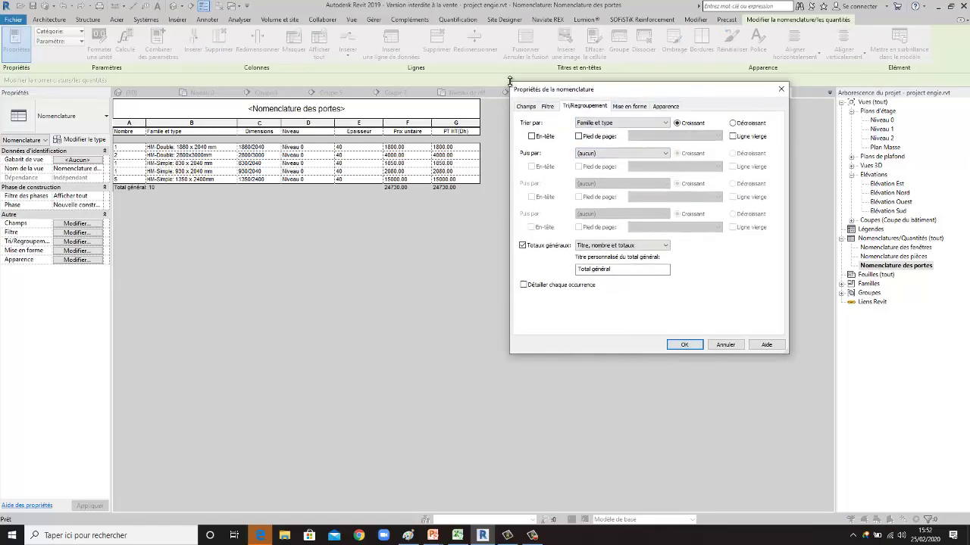
left_click_drag(547, 86, 465, 83)
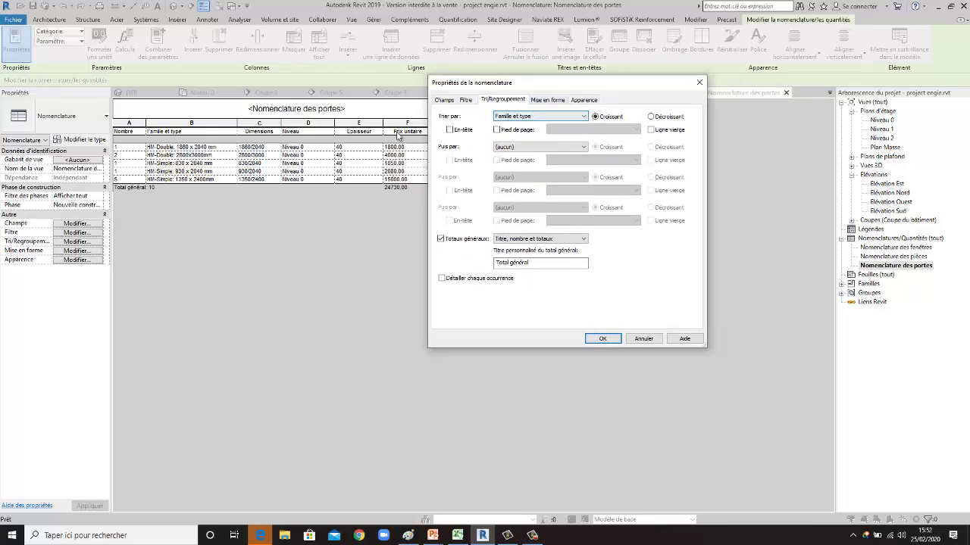
left_click(532, 119)
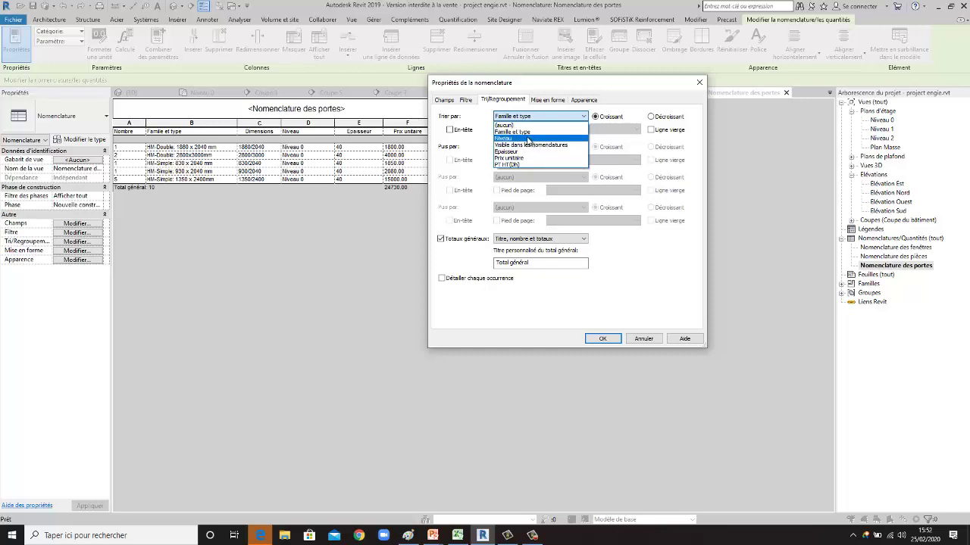
left_click(528, 141)
left_click(606, 339)
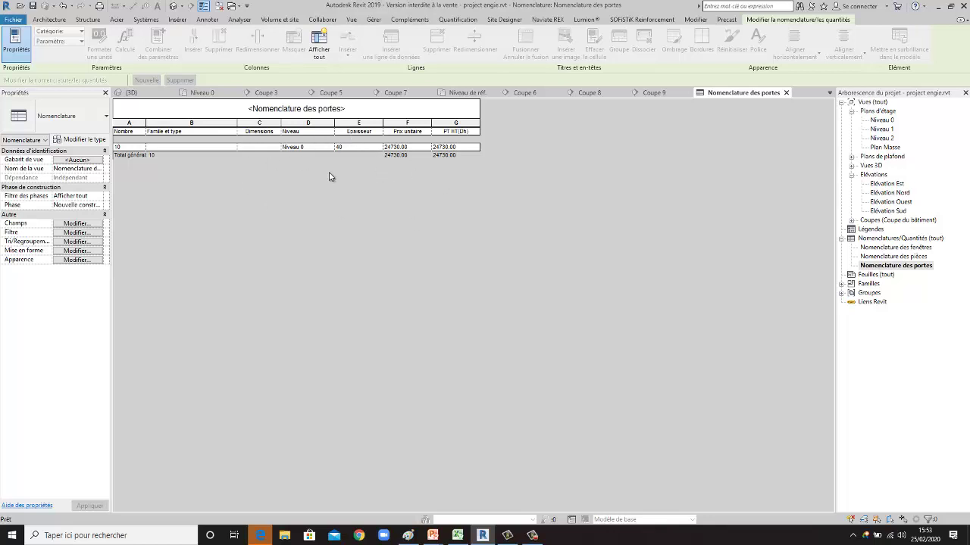
left_click(141, 225)
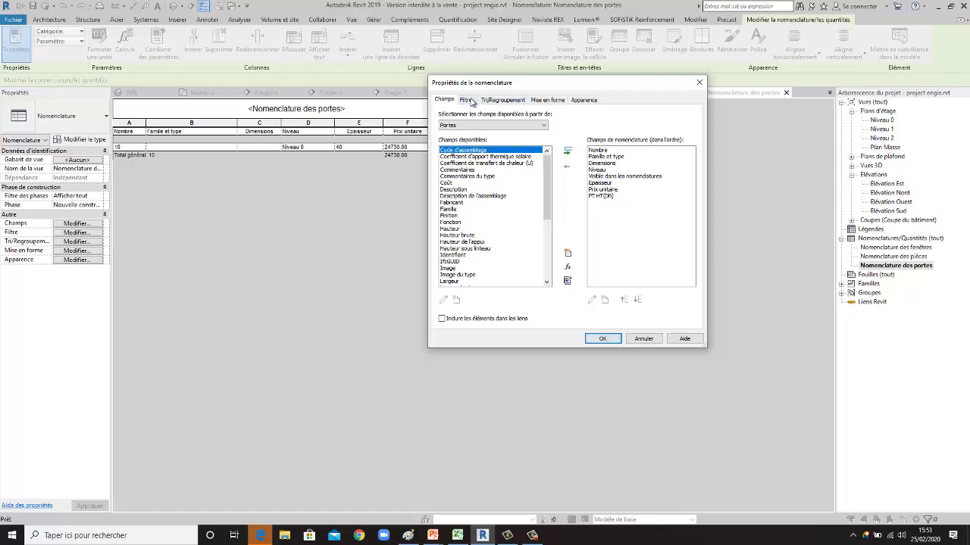
Review the Tri/Regroupement, Mise en forme, Apparence and Filtre tabs of the schedule properties.
left_click(498, 102)
left_click(546, 101)
left_click(582, 102)
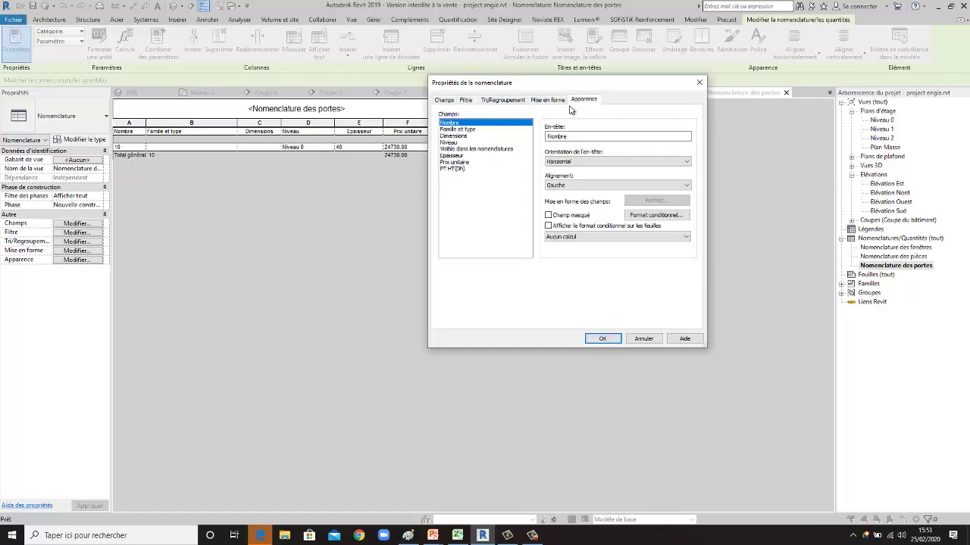
left_click(543, 103)
left_click(513, 102)
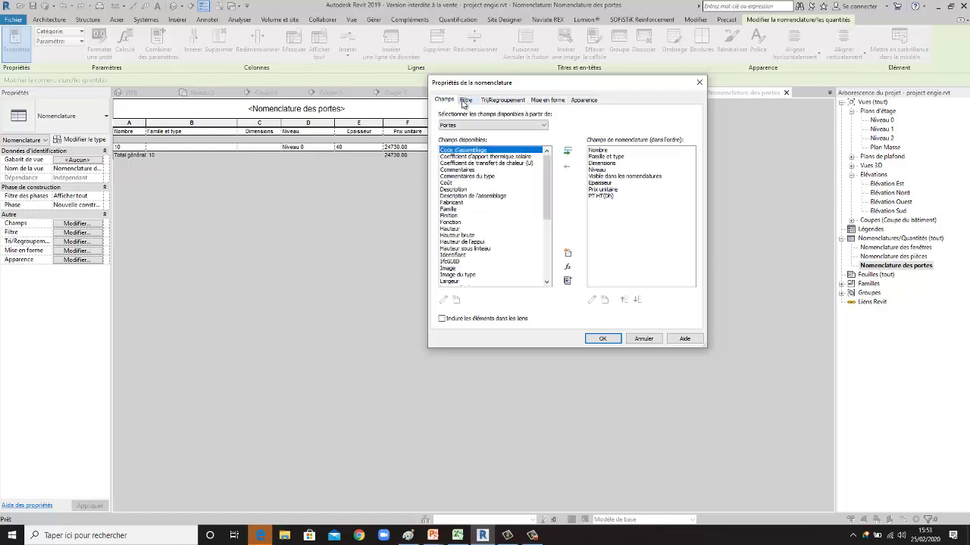
left_click(463, 101)
left_click(487, 102)
left_click(545, 100)
left_click(584, 100)
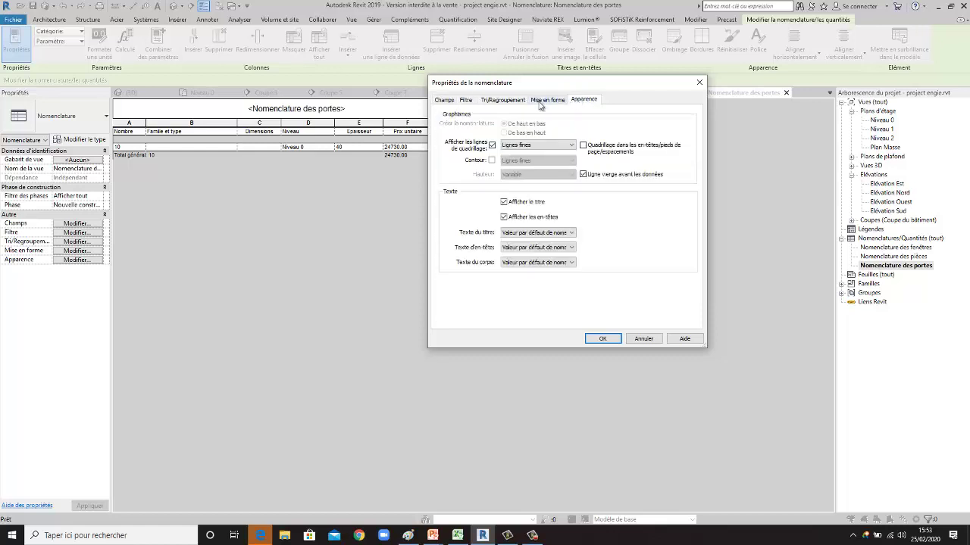
left_click(546, 100)
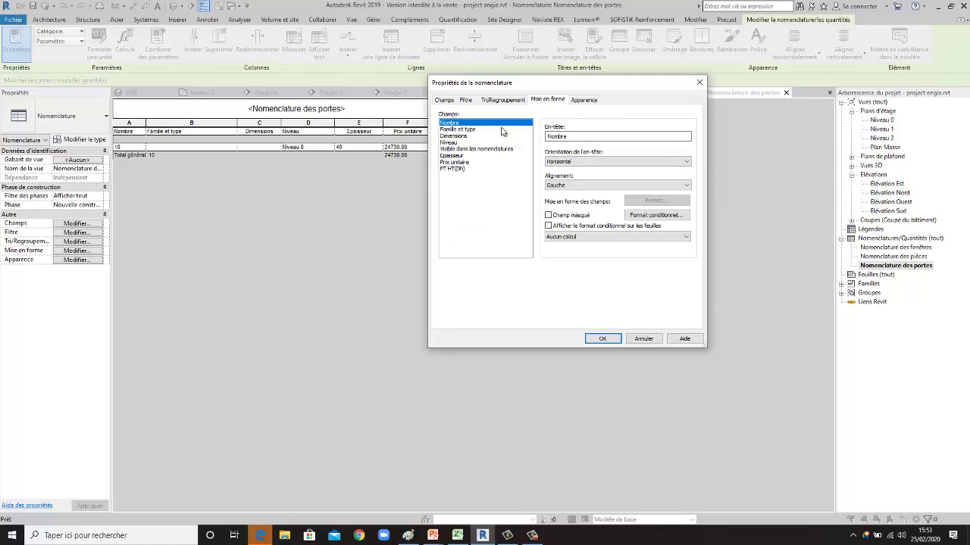
left_click(494, 102)
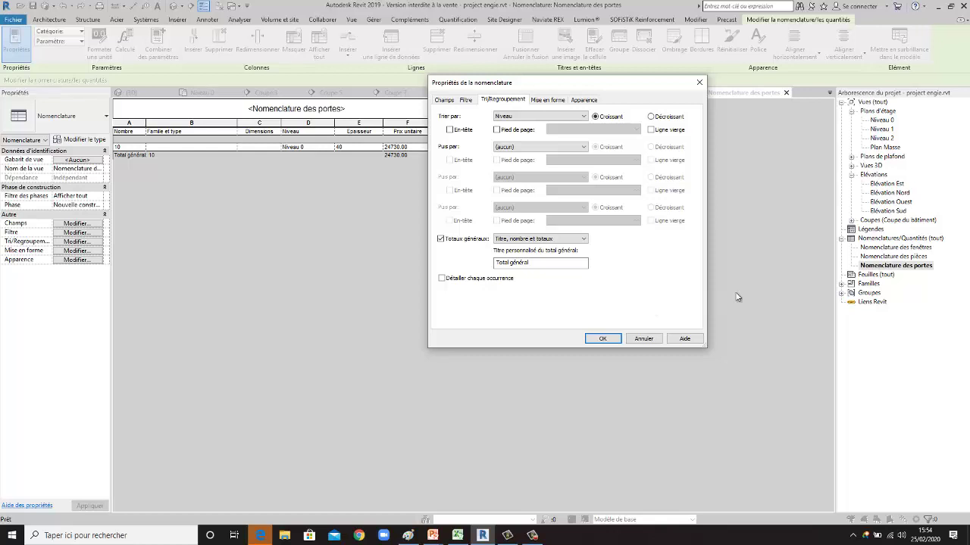
Sort the schedule by Famille et type to restore five type rows, then switch to Chrome.
left_click(534, 116)
left_click(521, 133)
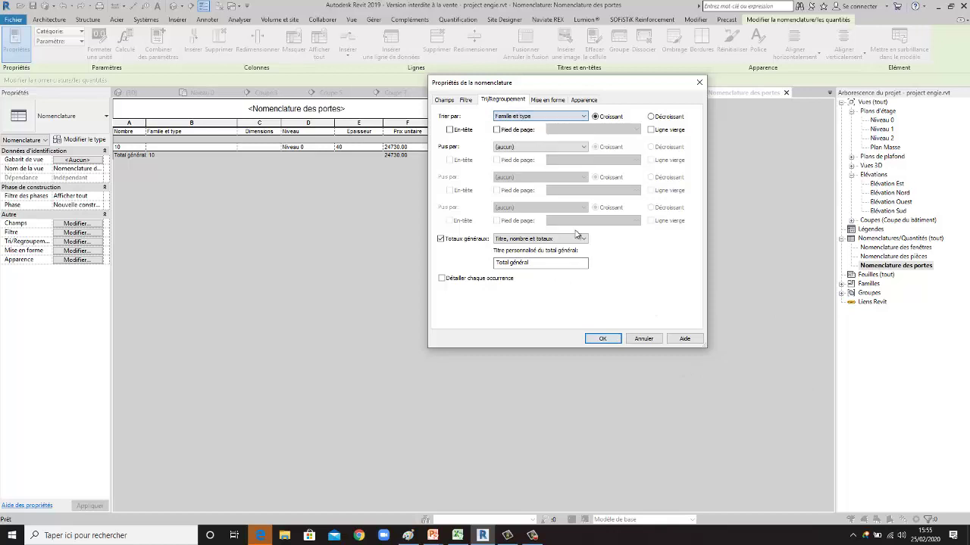
left_click(609, 338)
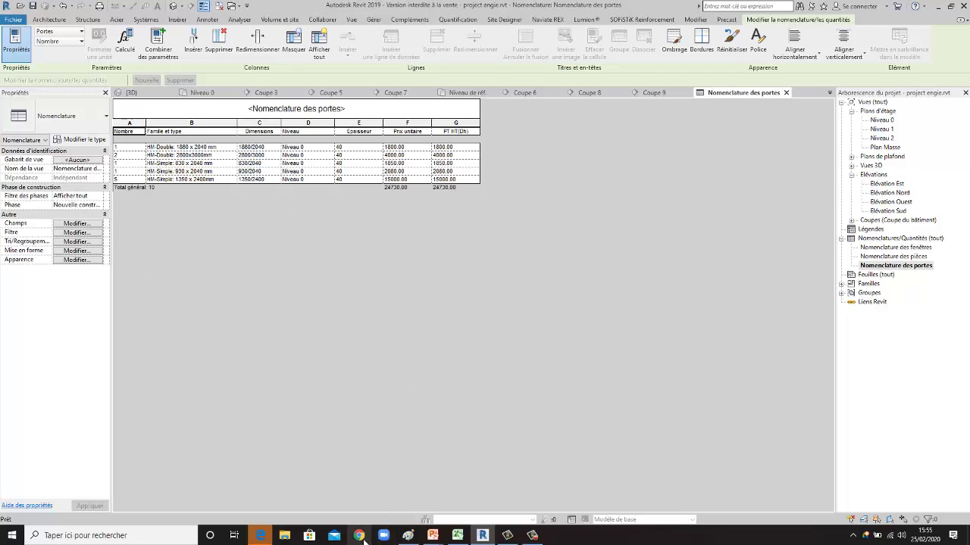
left_click(417, 481)
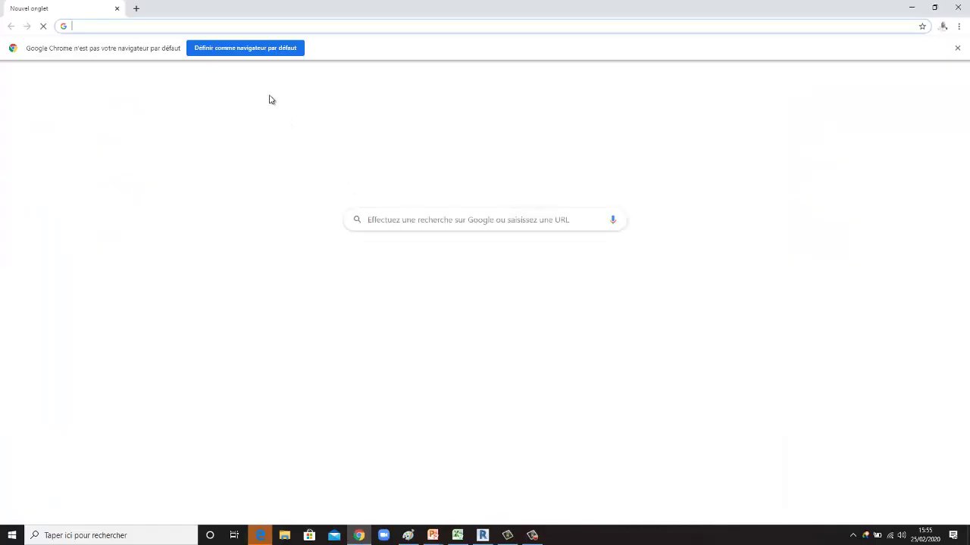
Search Google Images for 'engie' and preview the large ENGIE logo.
left_click(363, 220)
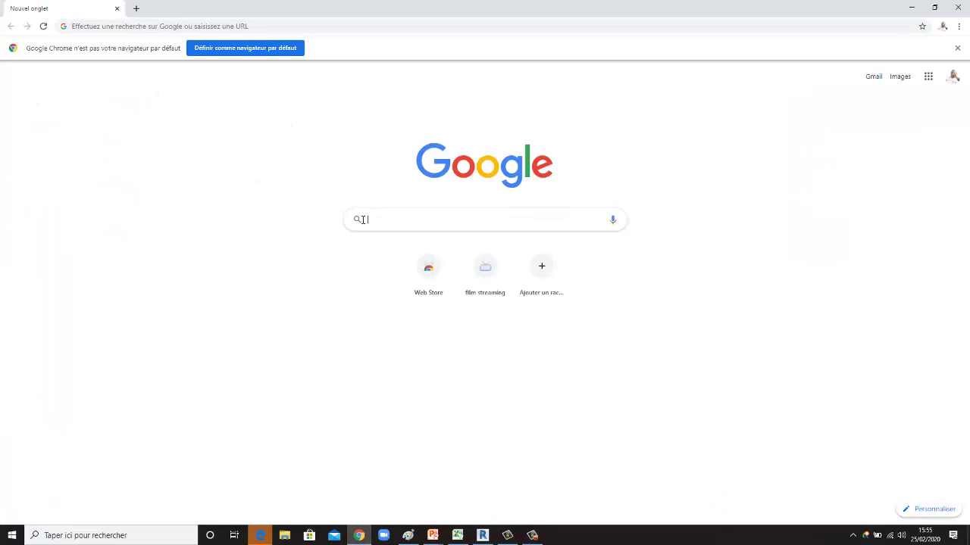
type("engi")
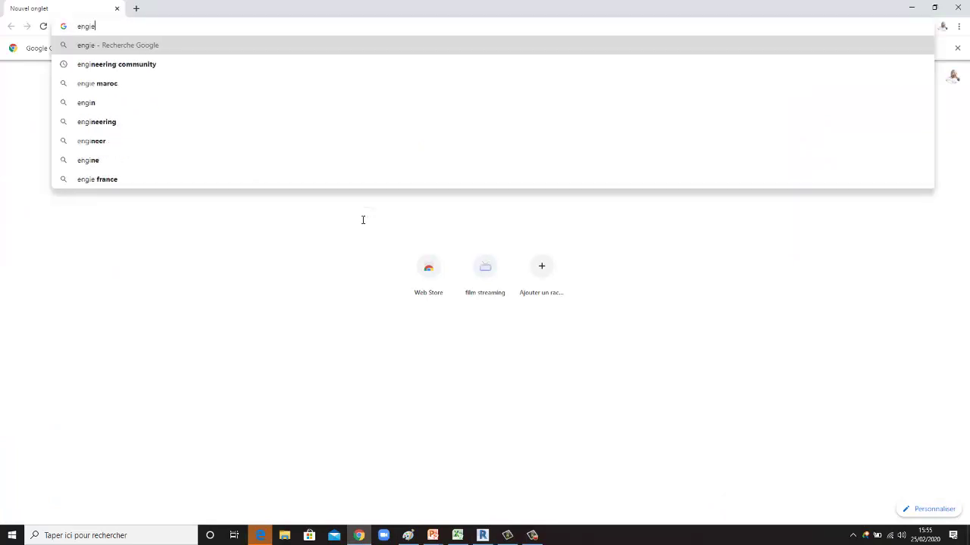
type("e")
key("Return")
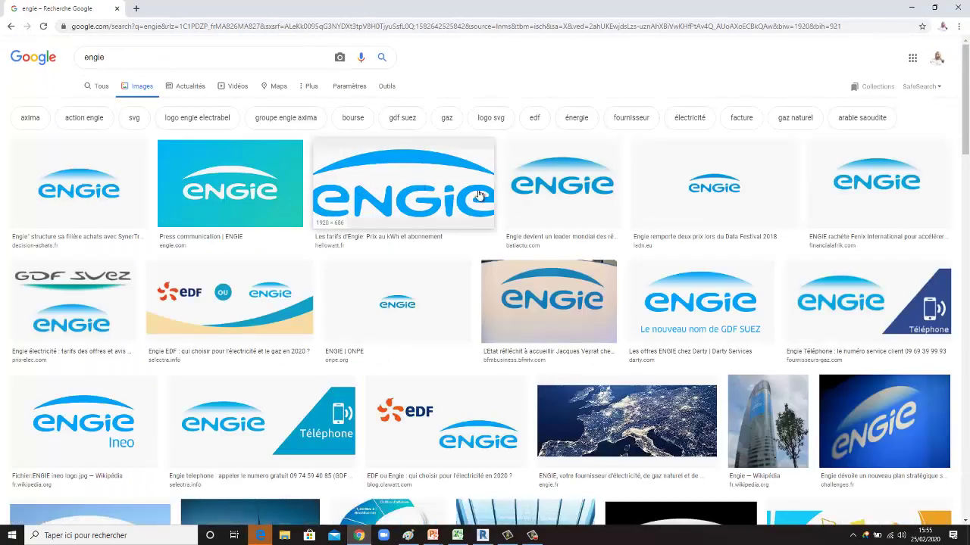
left_click(430, 195)
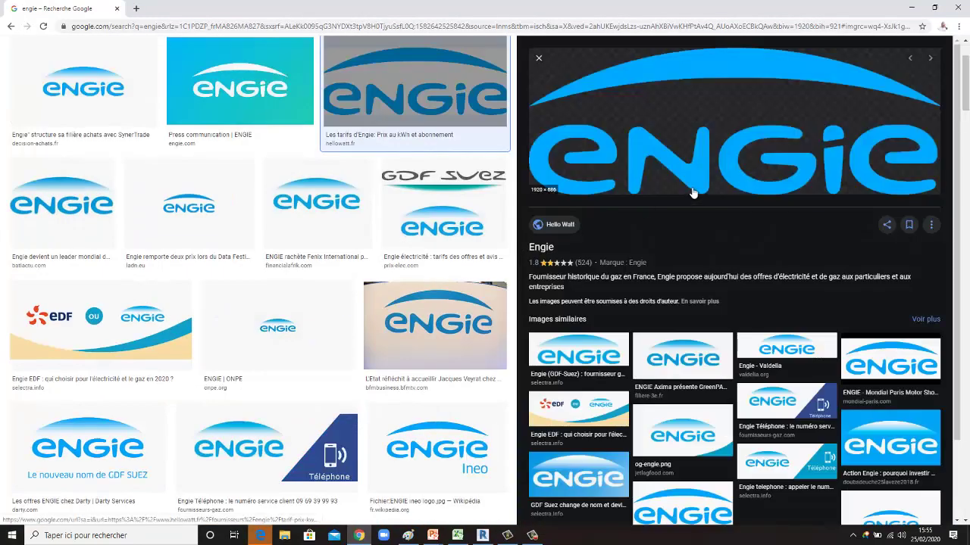
key("Left")
key("Left")
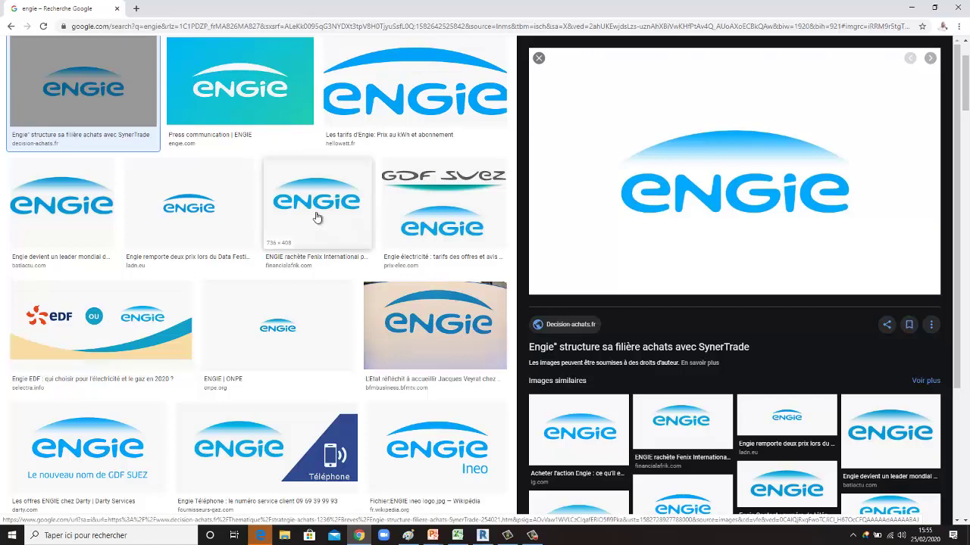
scroll(352, 296, "down", 3)
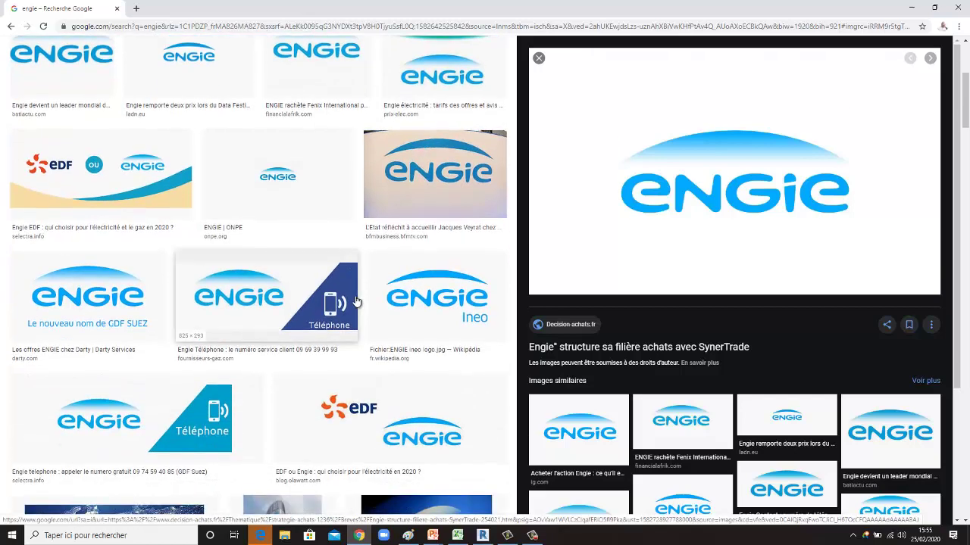
scroll(334, 292, "up", 3)
scroll(321, 280, "up", 1)
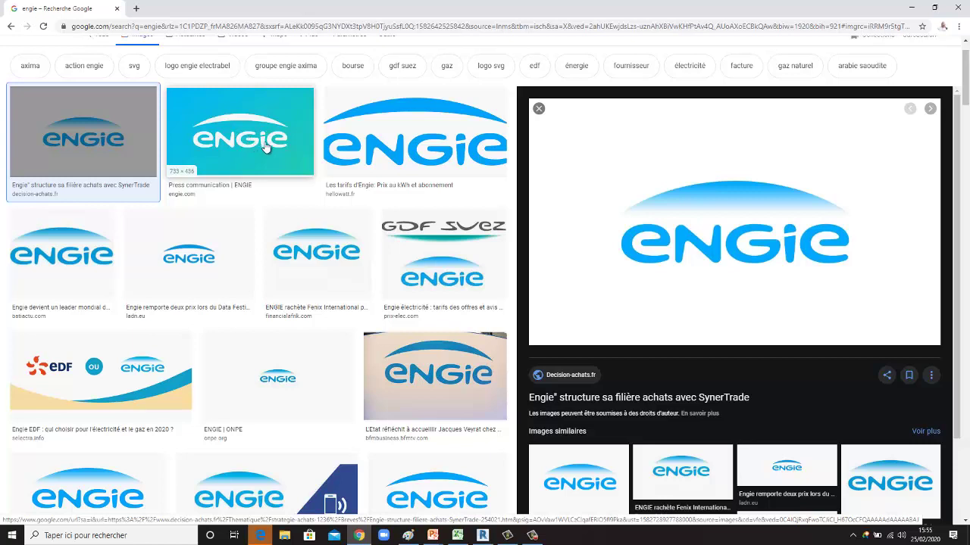
left_click(415, 160)
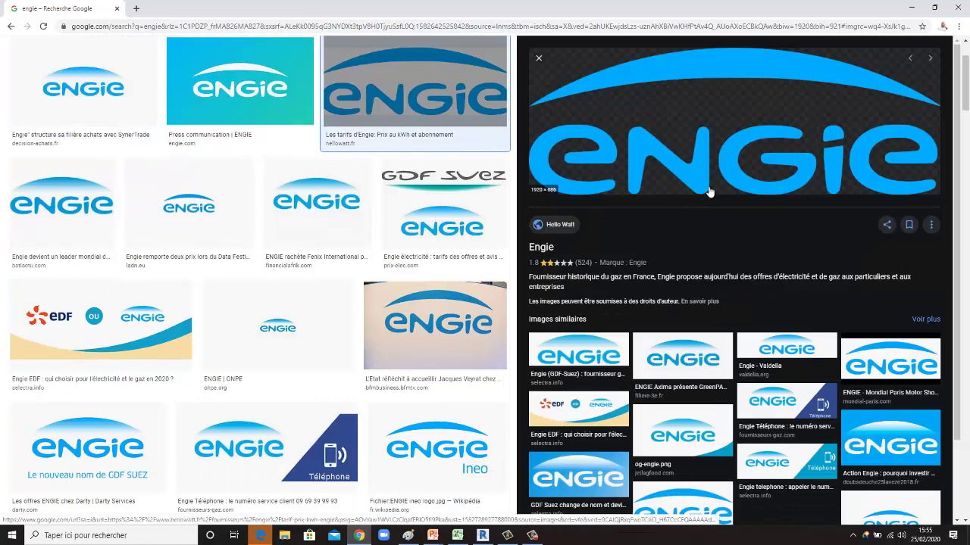
Save the previewed logo as logo-engie.png in the Vidéos folder and minimize Chrome.
right_click(724, 149)
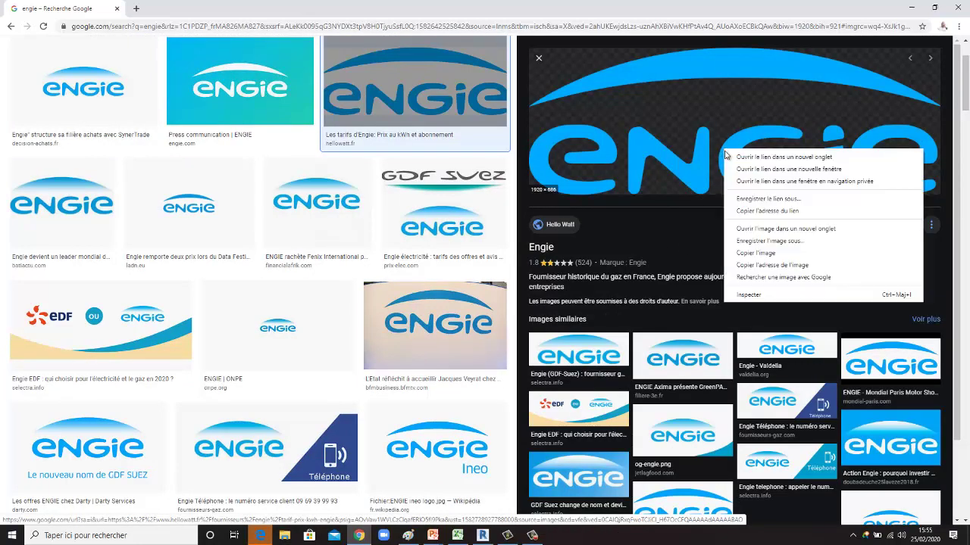
left_click(770, 240)
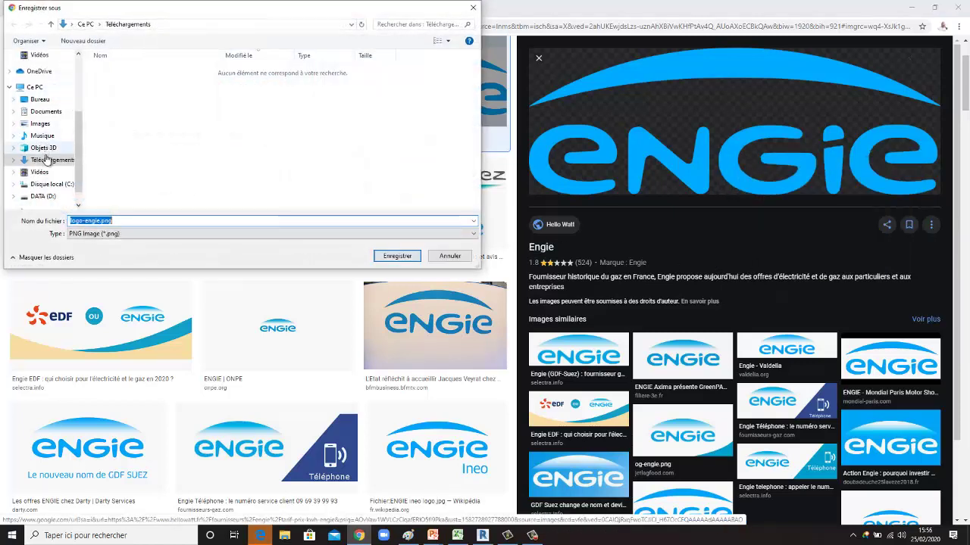
left_click(40, 172)
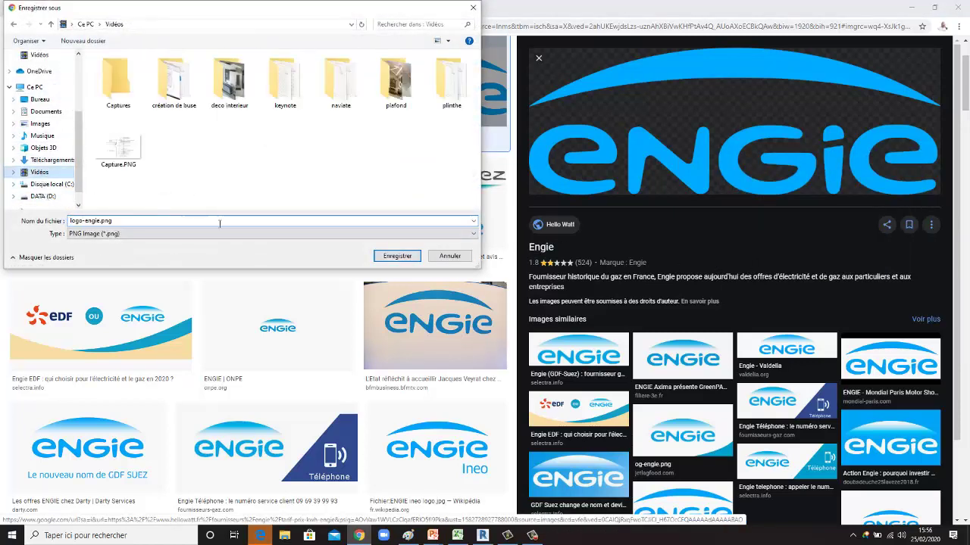
left_click(394, 256)
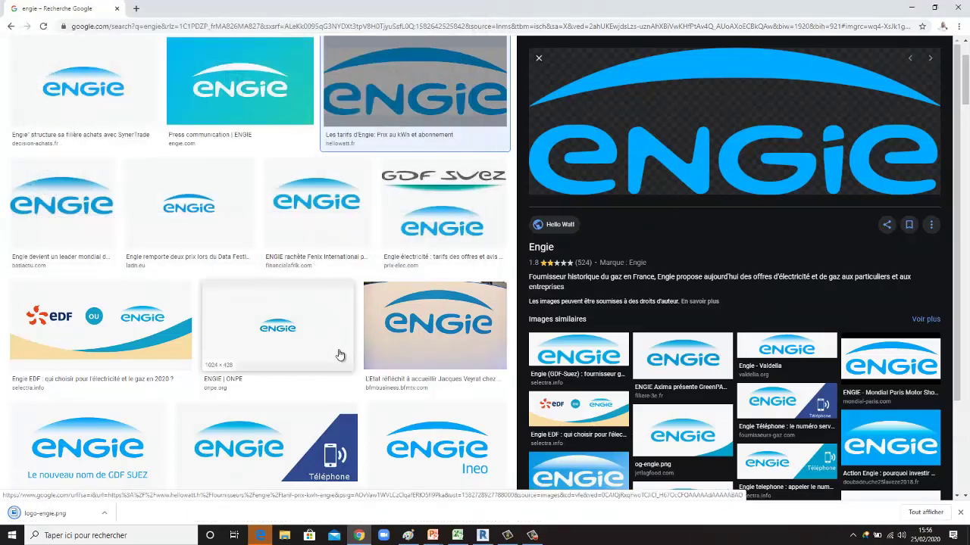
left_click(359, 536)
Insert a blank row below the schedule title and merge its cells into one.
left_click(173, 106)
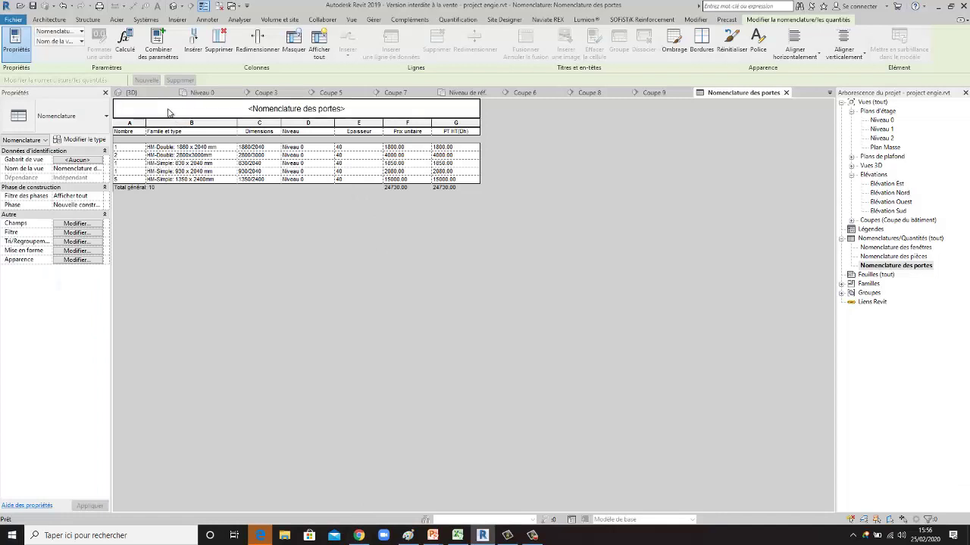
left_click(372, 110)
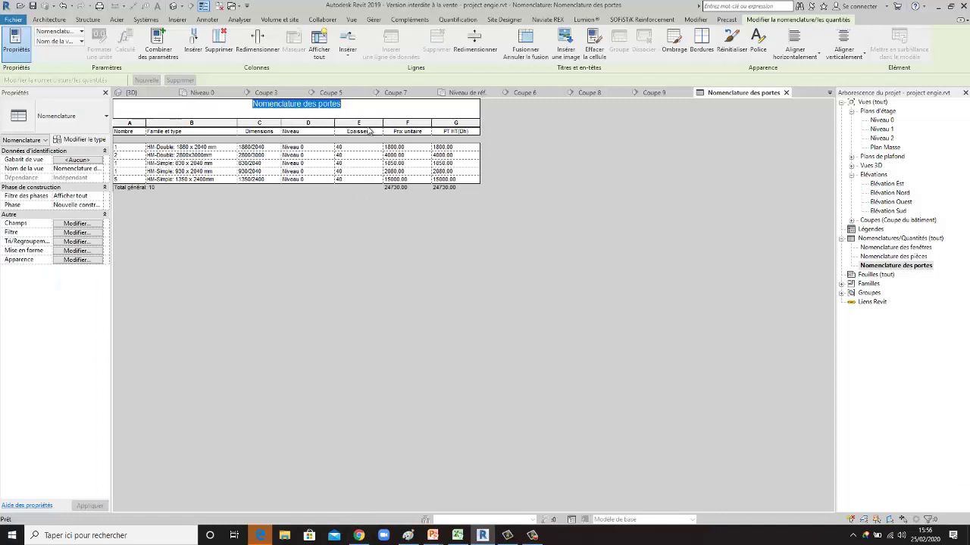
left_click(347, 47)
left_click(372, 94)
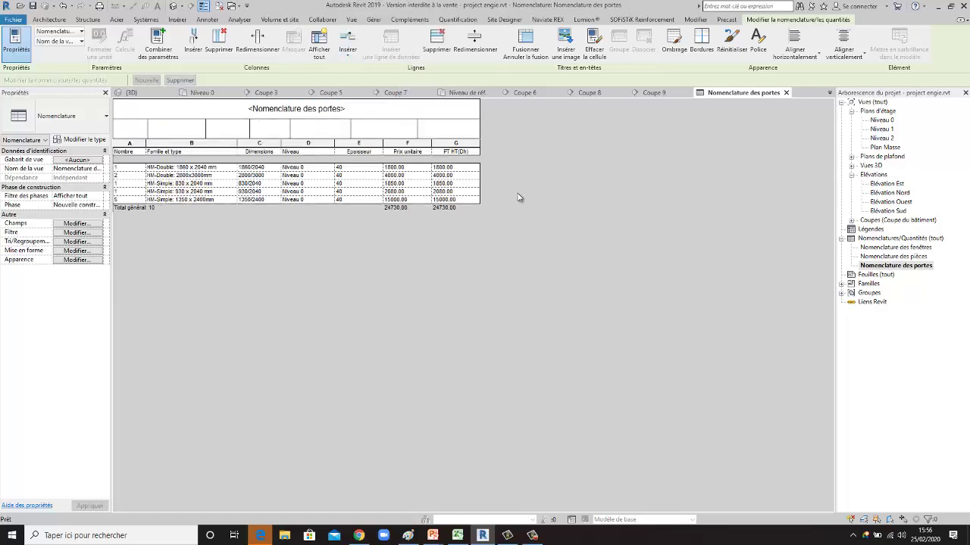
left_click_drag(454, 128, 129, 131)
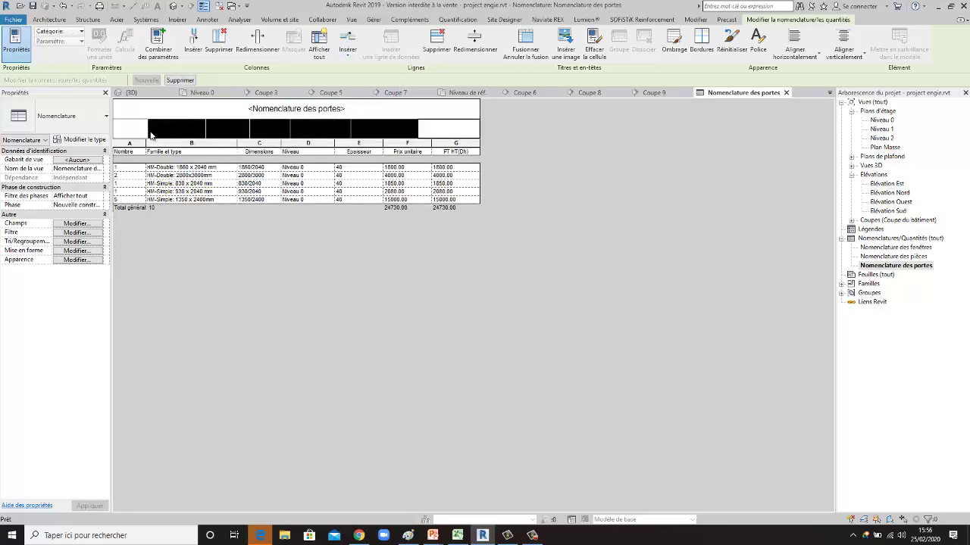
left_click(517, 48)
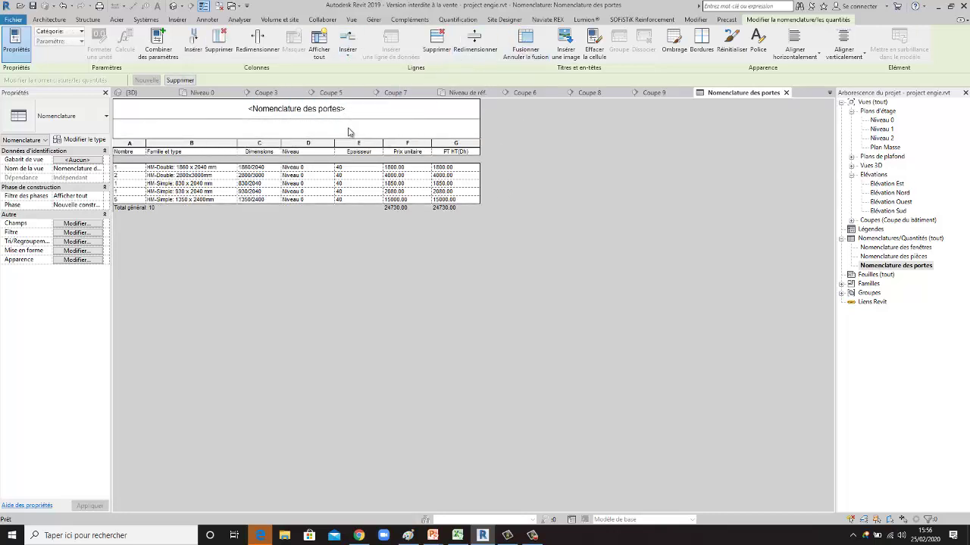
Resize the merged header row to a height of 50 mm.
left_click(474, 42)
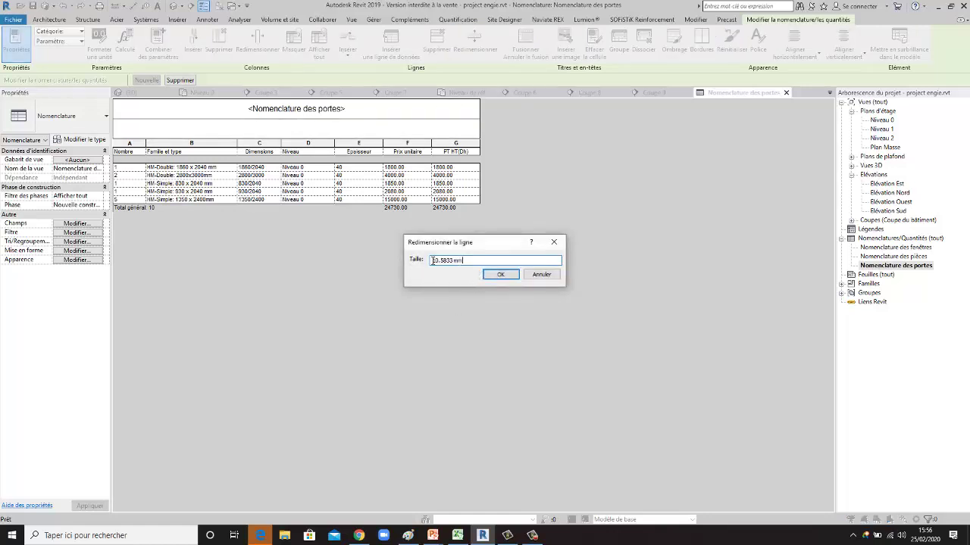
left_click_drag(464, 260, 398, 258)
type("50")
left_click(500, 275)
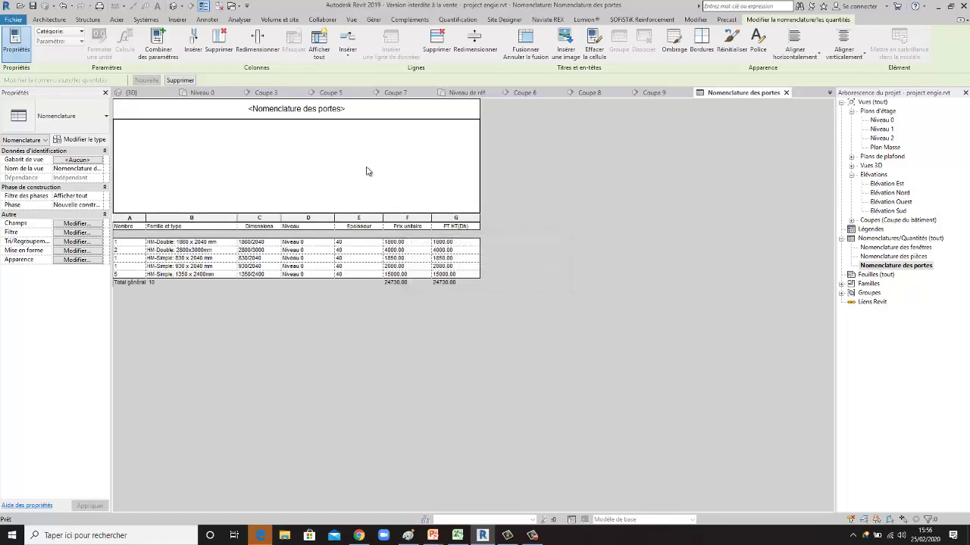
Start Insérer une image and browse through Ce PC to the Vidéos folder.
left_click(566, 41)
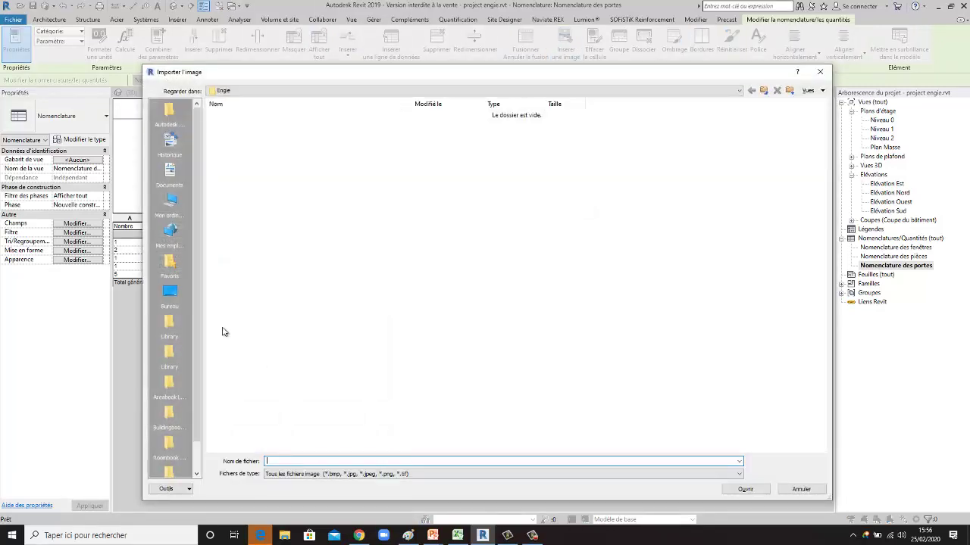
left_click(361, 90)
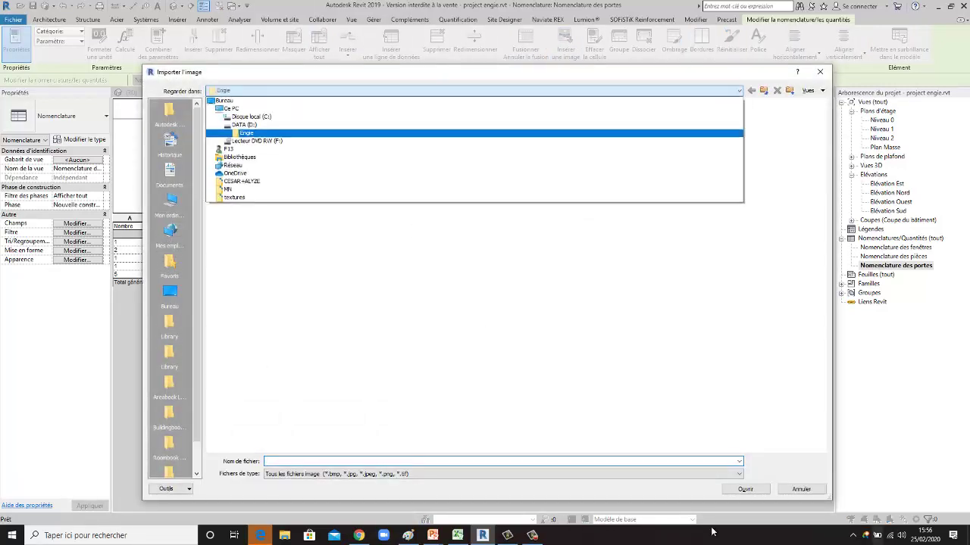
left_click(239, 110)
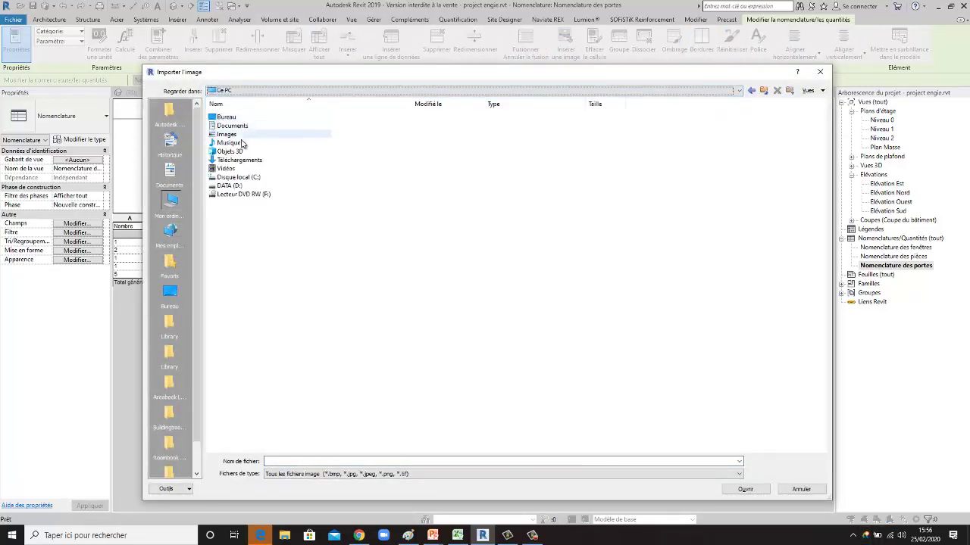
double_click(258, 160)
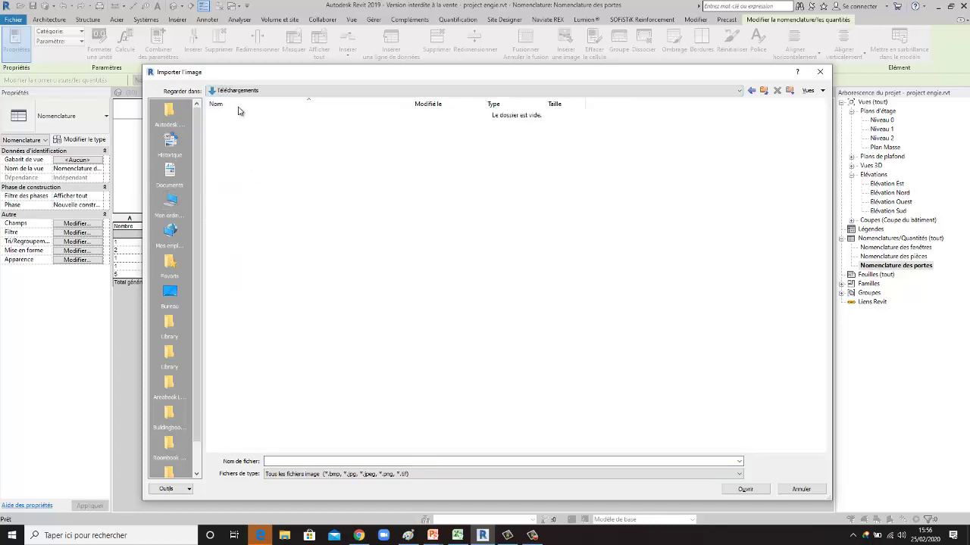
left_click(238, 91)
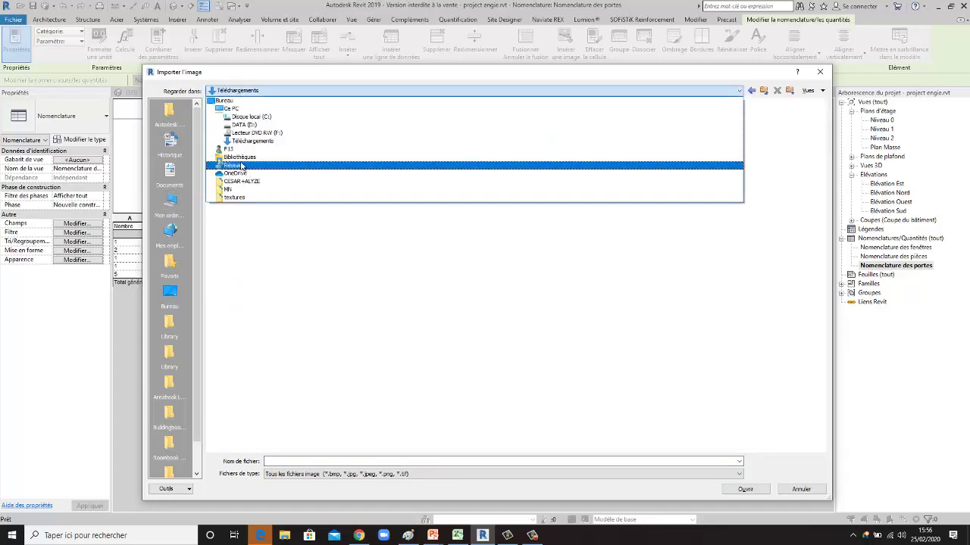
left_click(231, 109)
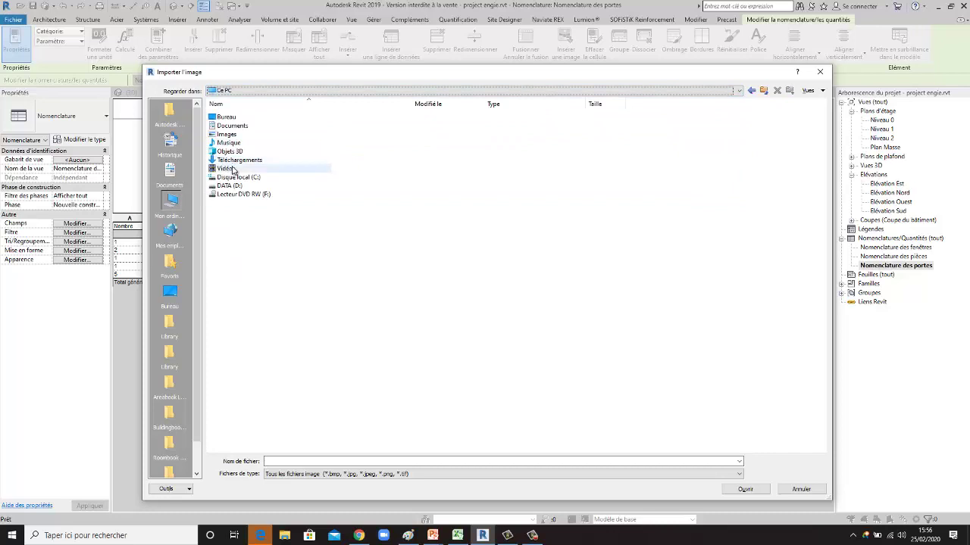
double_click(233, 170)
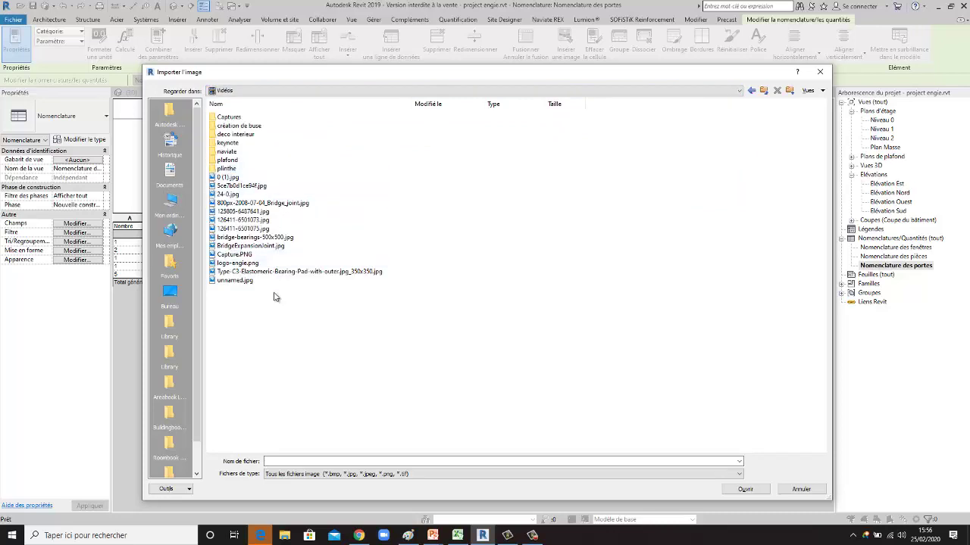
Confirm logo-engie.png is in File Explorer's Vidéos folder, then return to Revit.
left_click(285, 537)
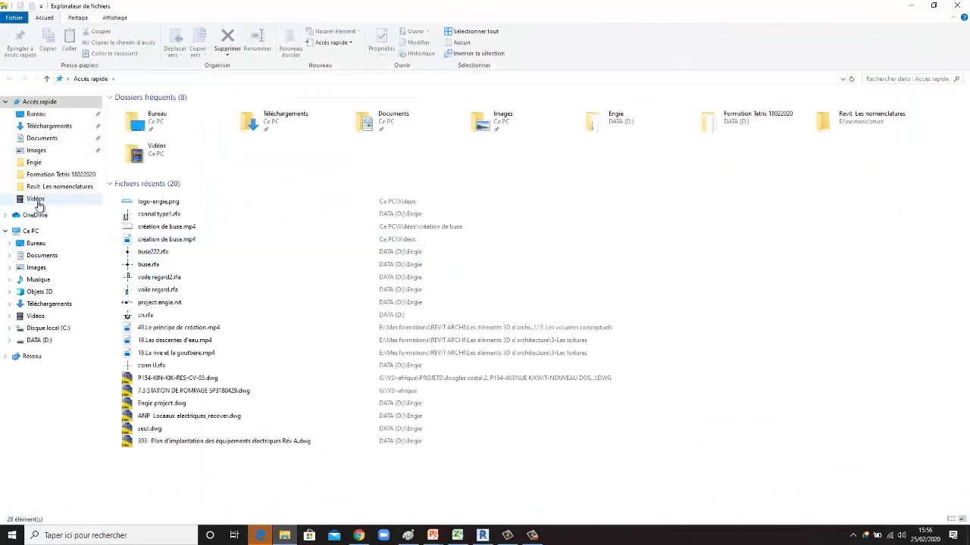
left_click(35, 199)
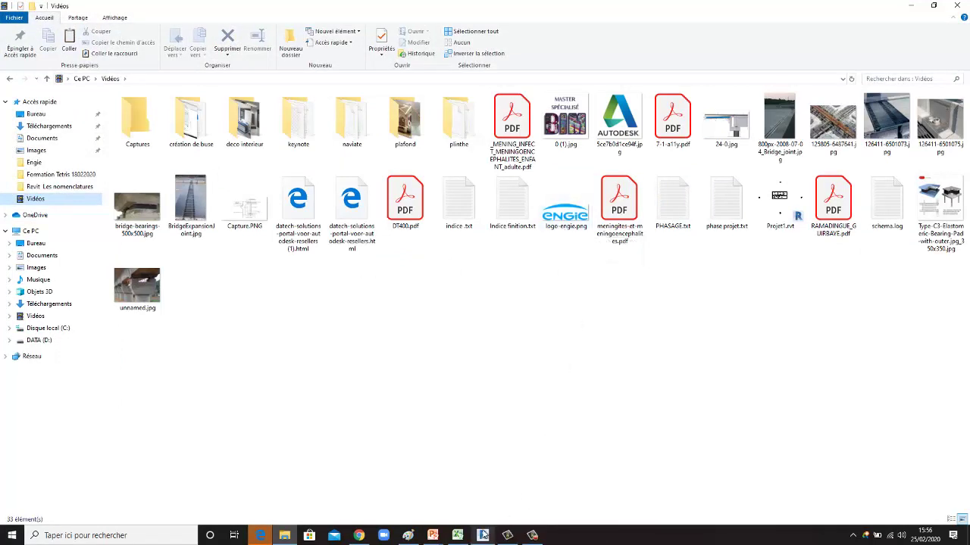
left_click(483, 535)
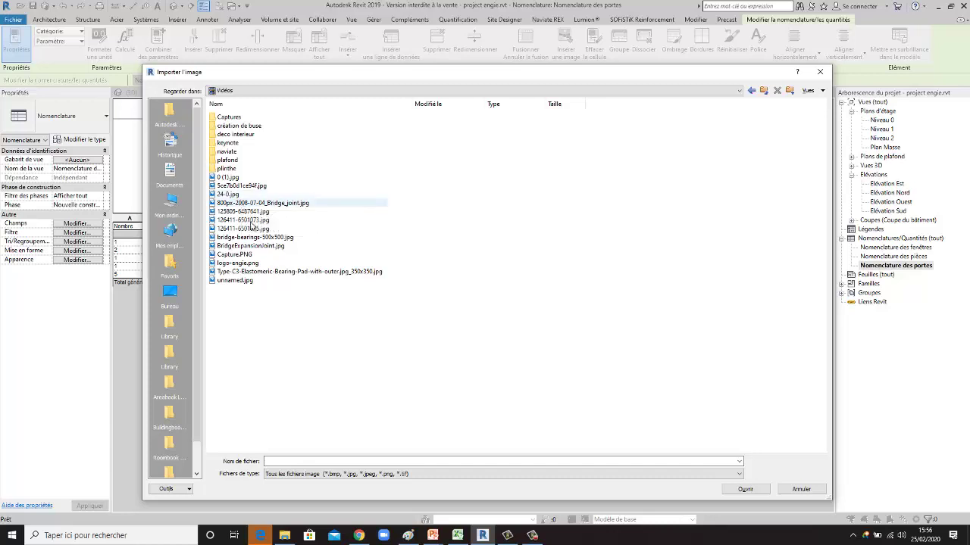
Insert logo-engie.png into the header row and rename the schedule title to 'QTO portes'.
left_click(258, 264)
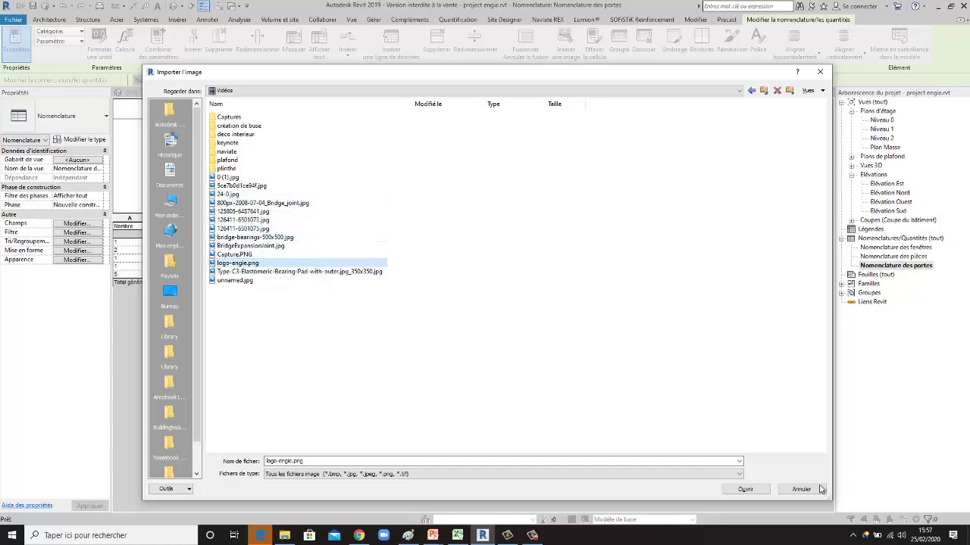
left_click(745, 489)
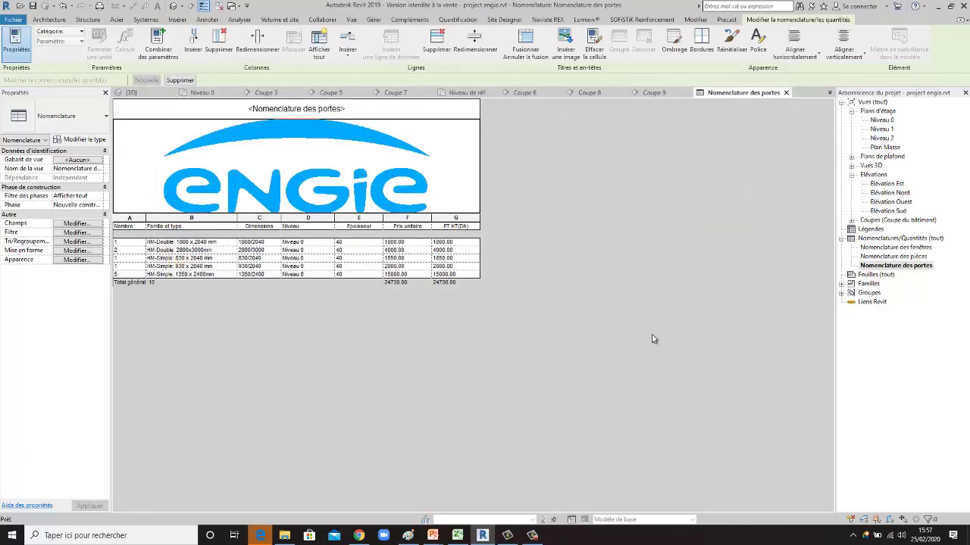
left_click(370, 114)
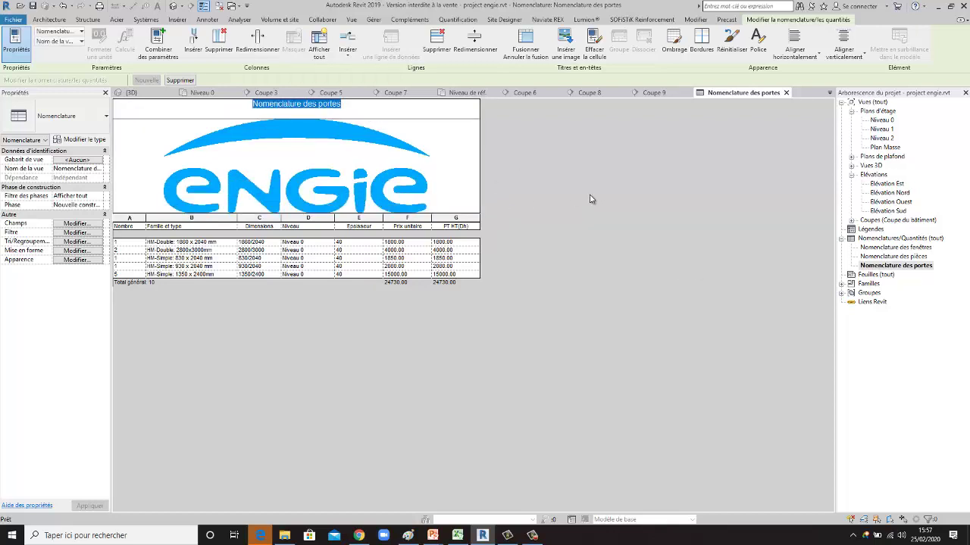
type("QTO")
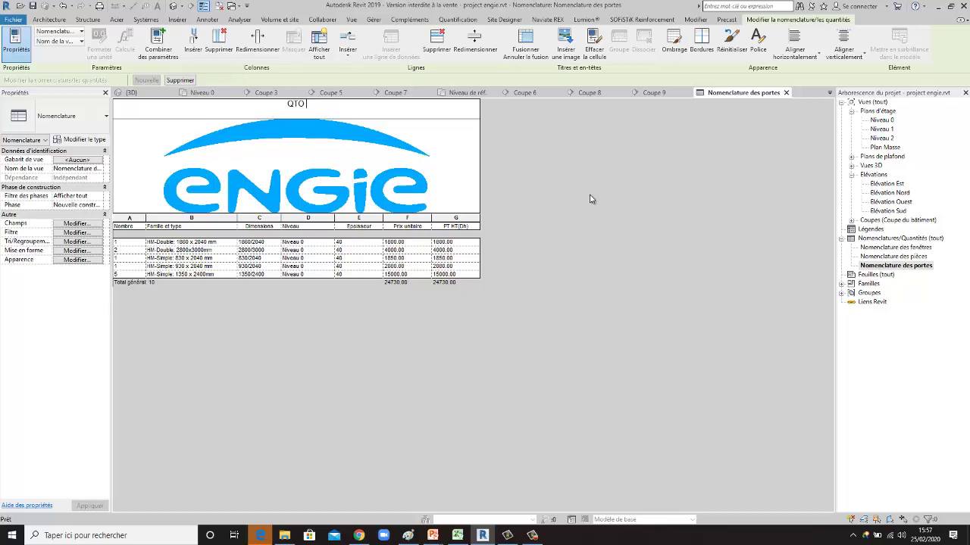
type(" port")
type("es")
left_click(610, 244)
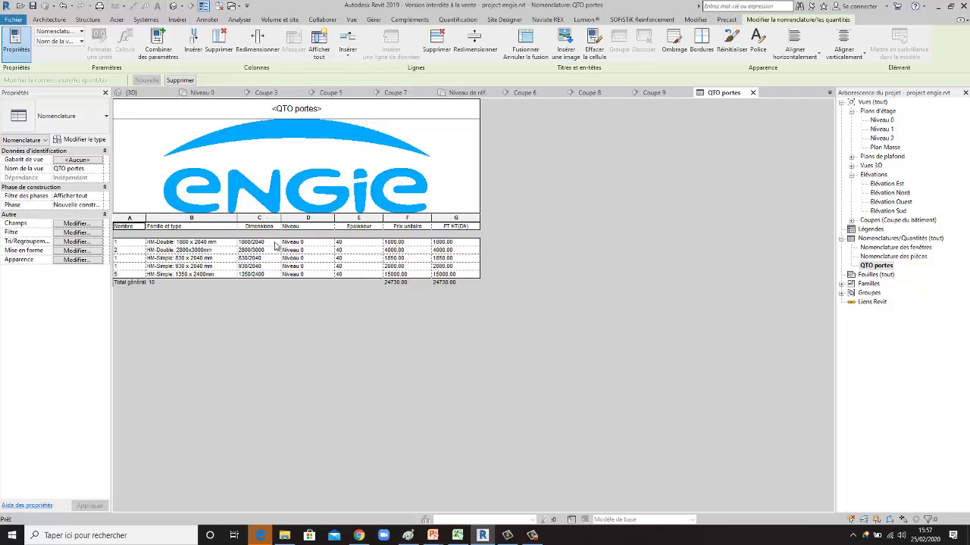
Close the schedule's Fields settings unchanged, then open the Vue tab's schedule types list.
left_click(80, 225)
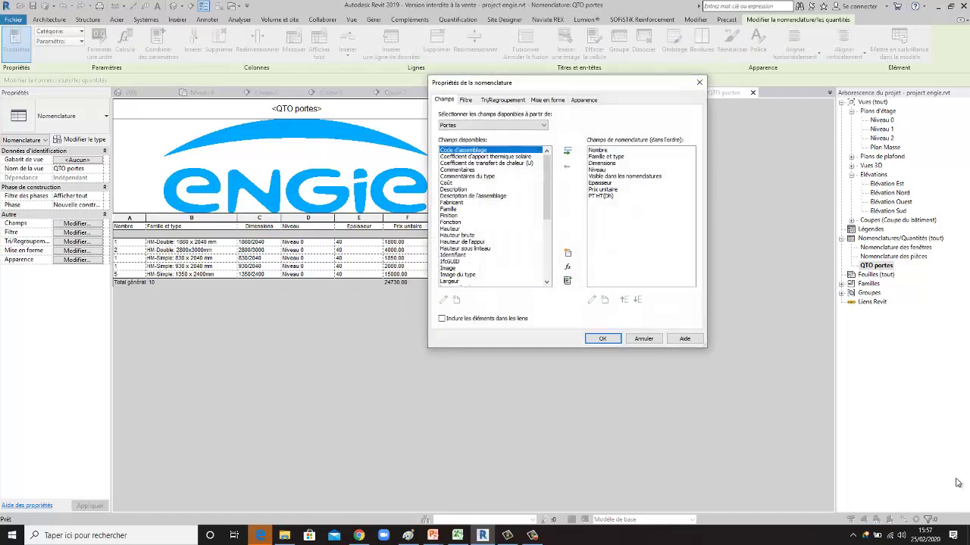
left_click_drag(574, 92, 545, 97)
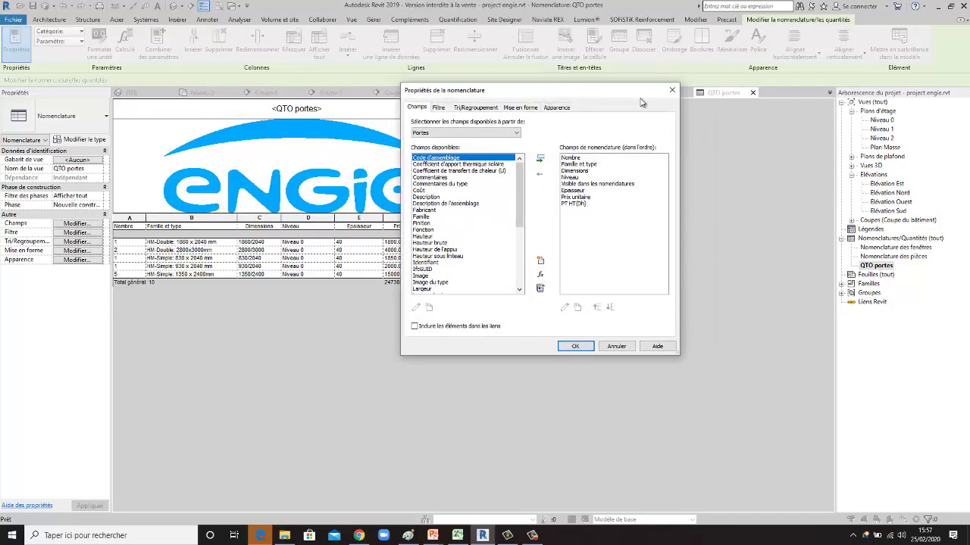
left_click(672, 90)
left_click(294, 535)
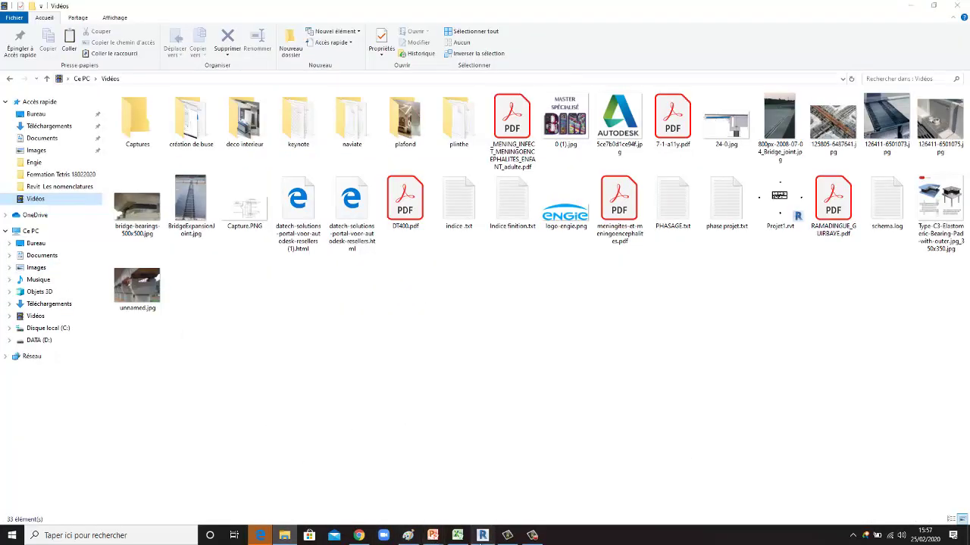
left_click(482, 535)
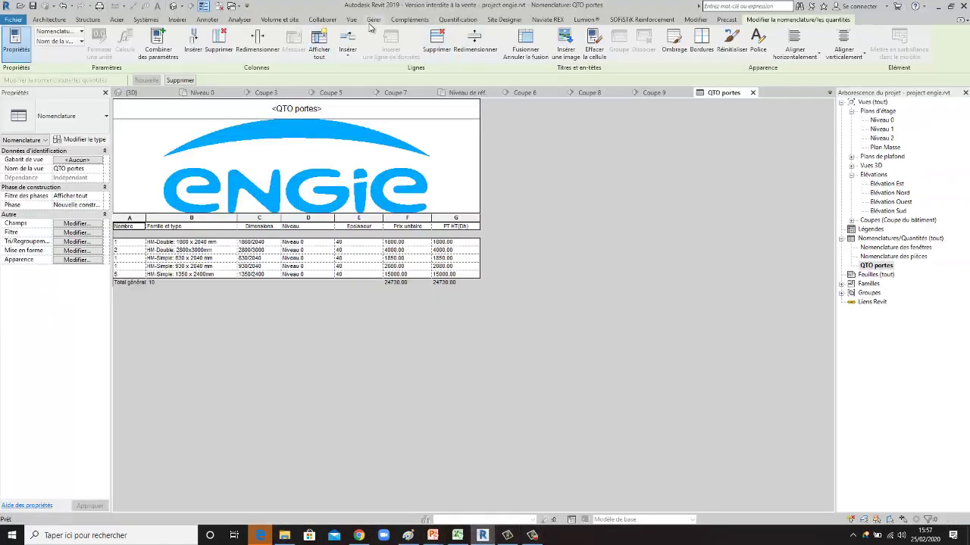
left_click(351, 20)
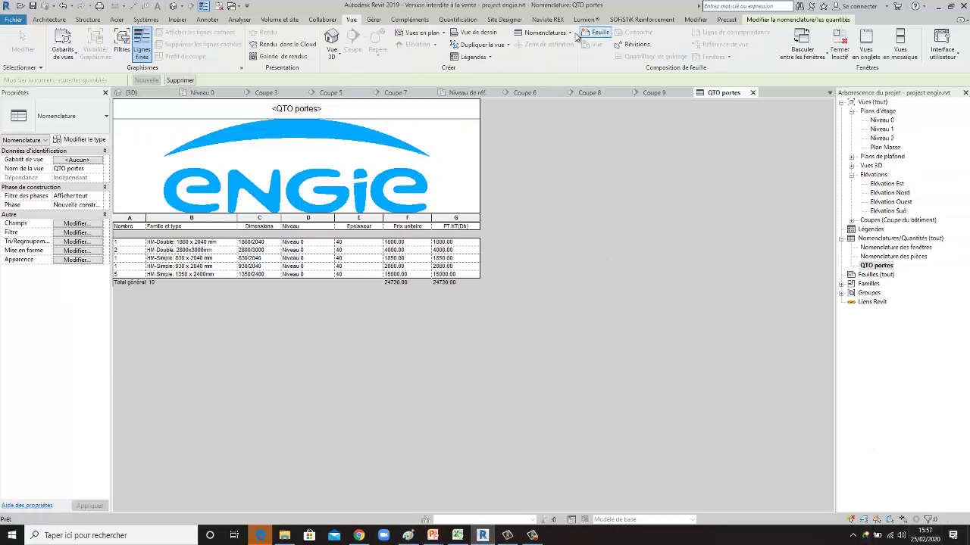
left_click(544, 32)
left_click(557, 39)
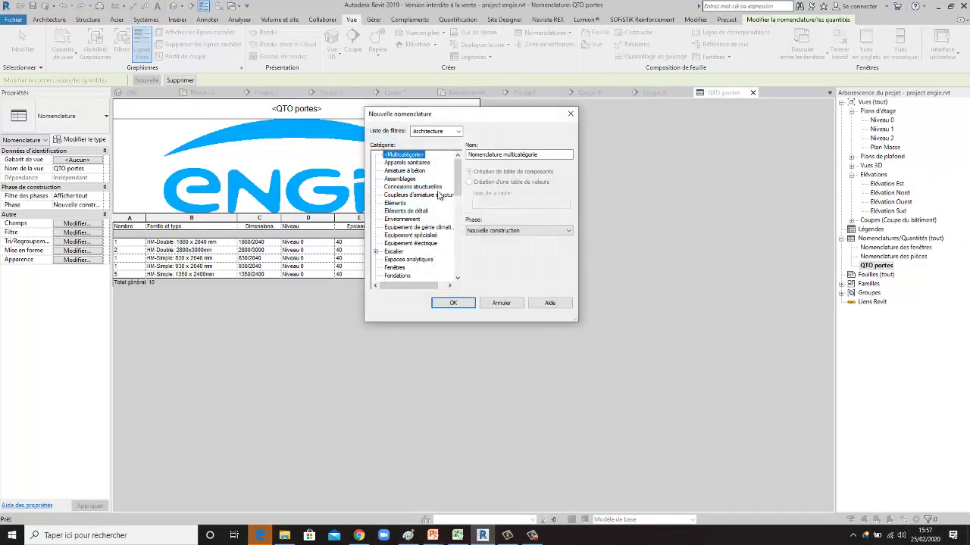
left_click_drag(414, 114, 265, 135)
left_click(305, 149)
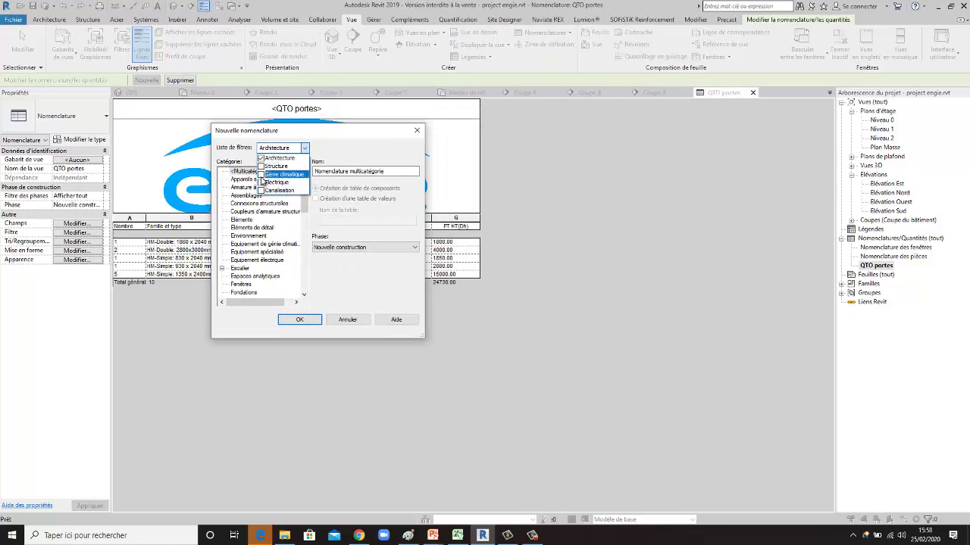
left_click(261, 182)
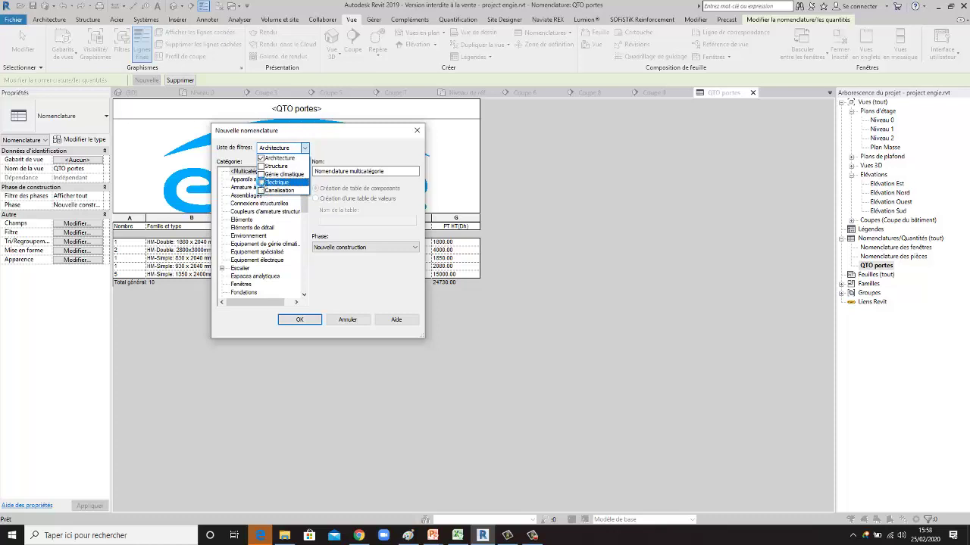
left_click(261, 157)
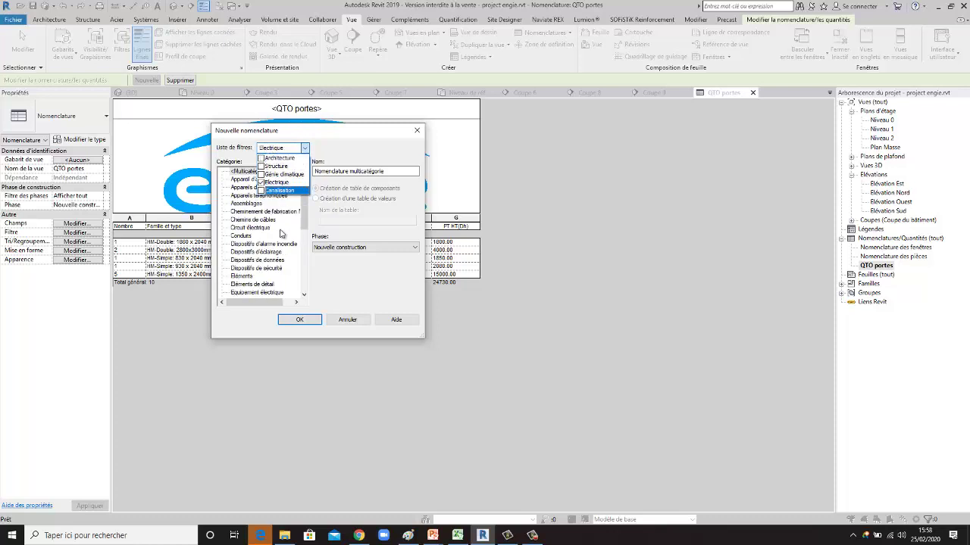
left_click(312, 171)
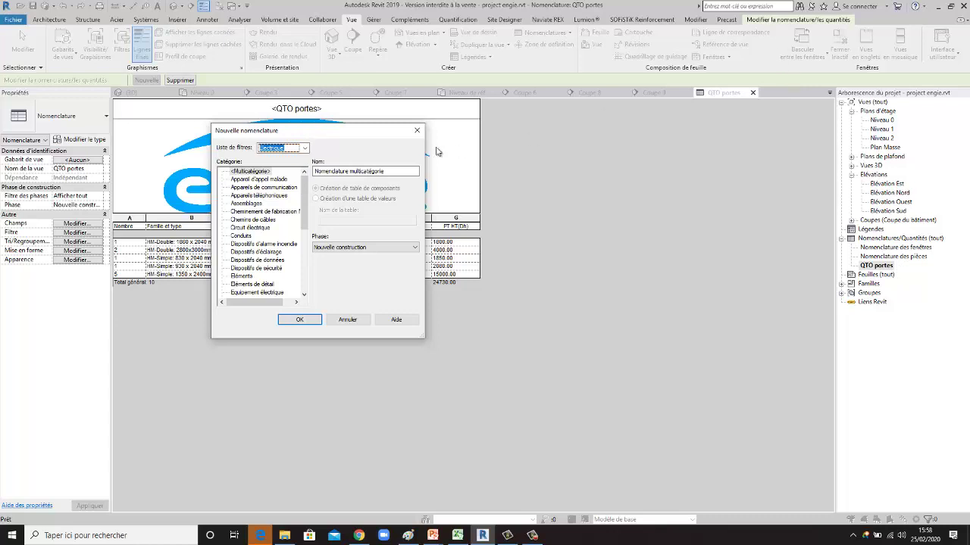
left_click(416, 131)
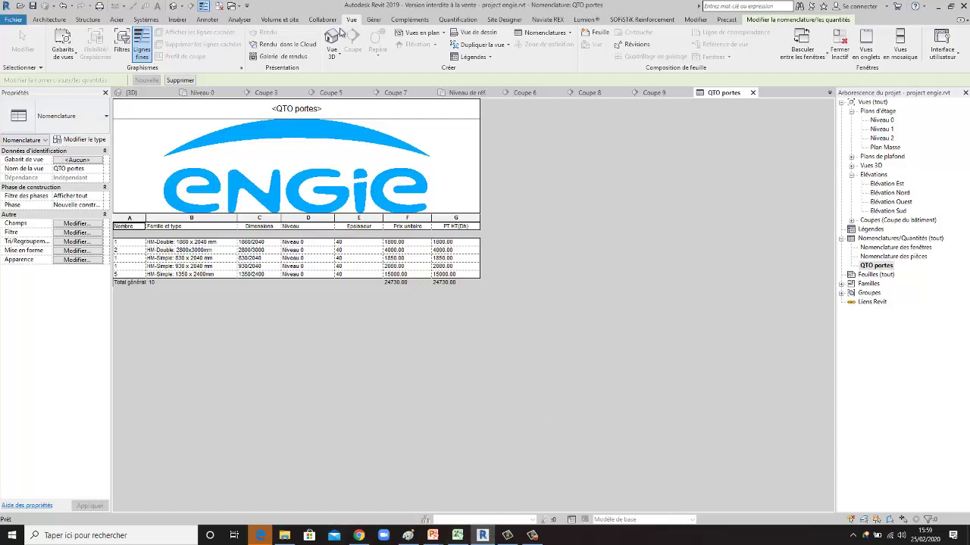
Start a Nomenclature/Quantités schedule filtered to Architecture with the <Multicatégorie> category selected.
left_click(569, 33)
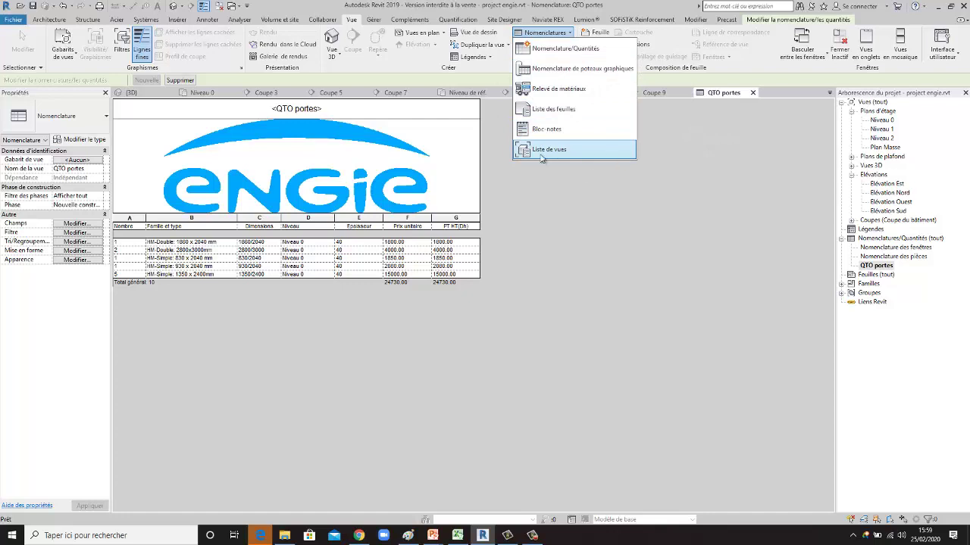
left_click(562, 51)
left_click_drag(288, 135, 253, 137)
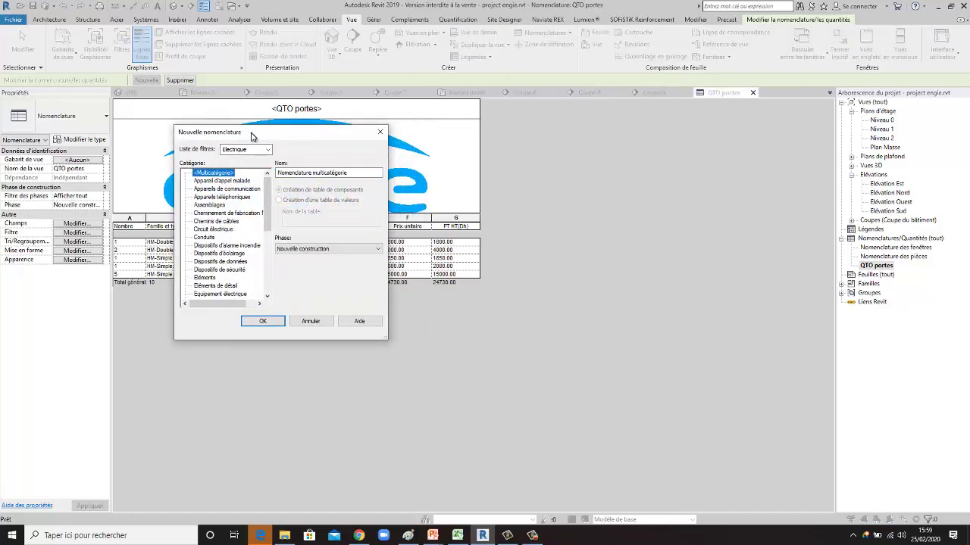
left_click(268, 150)
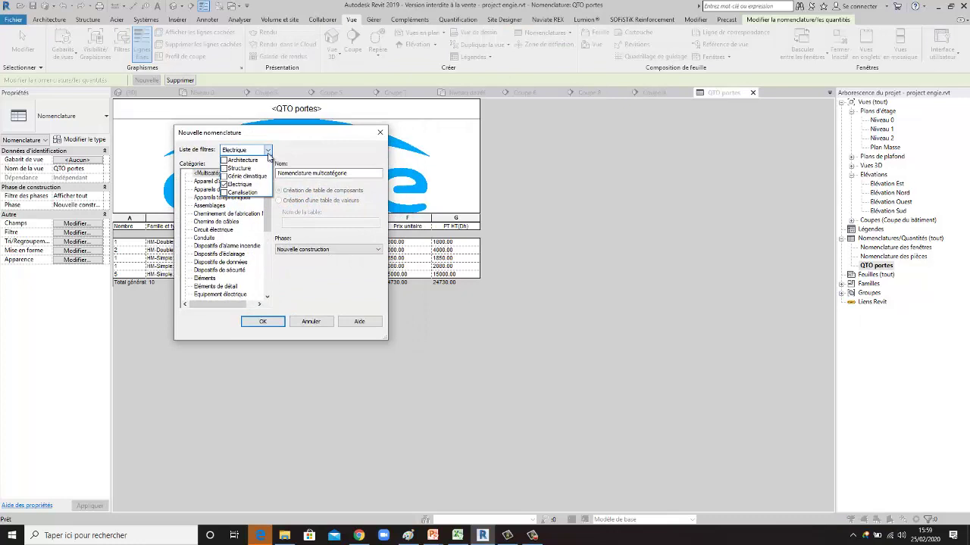
left_click(225, 160)
left_click(224, 184)
left_click(290, 160)
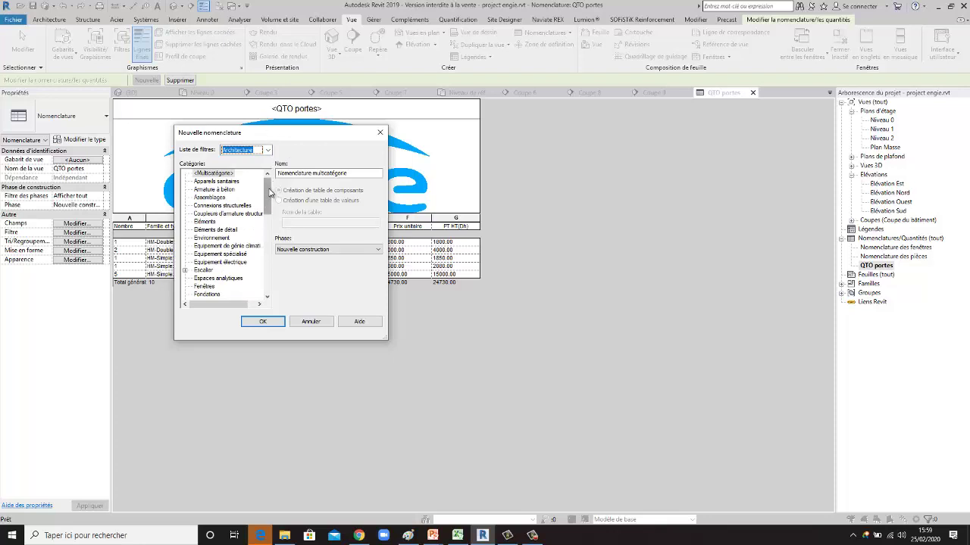
left_click(235, 176)
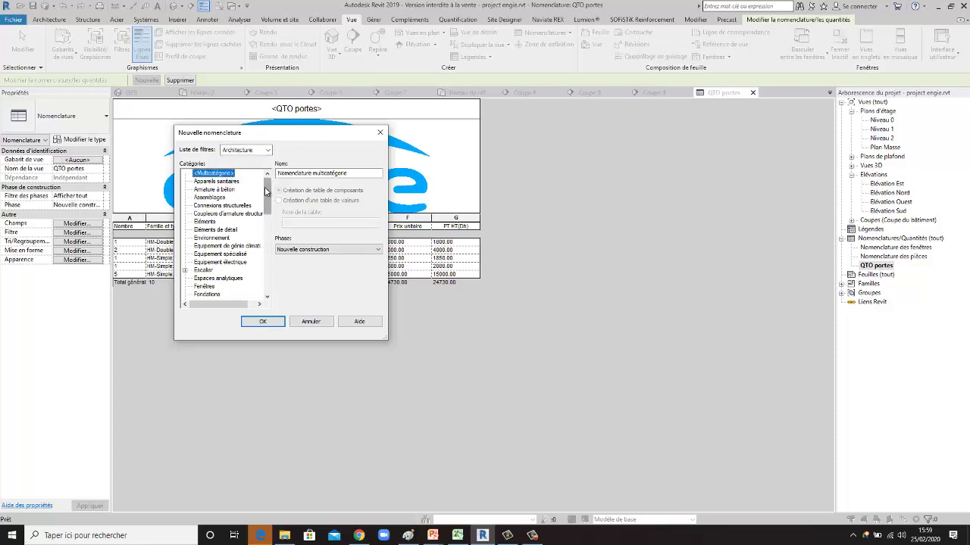
mouse_move(268, 191)
left_mouse_down()
mouse_move(275, 259)
mouse_move(282, 172)
left_mouse_up()
Confirm the new schedule and add the fields Famille et type, Nombre and Niveau.
left_click(266, 328)
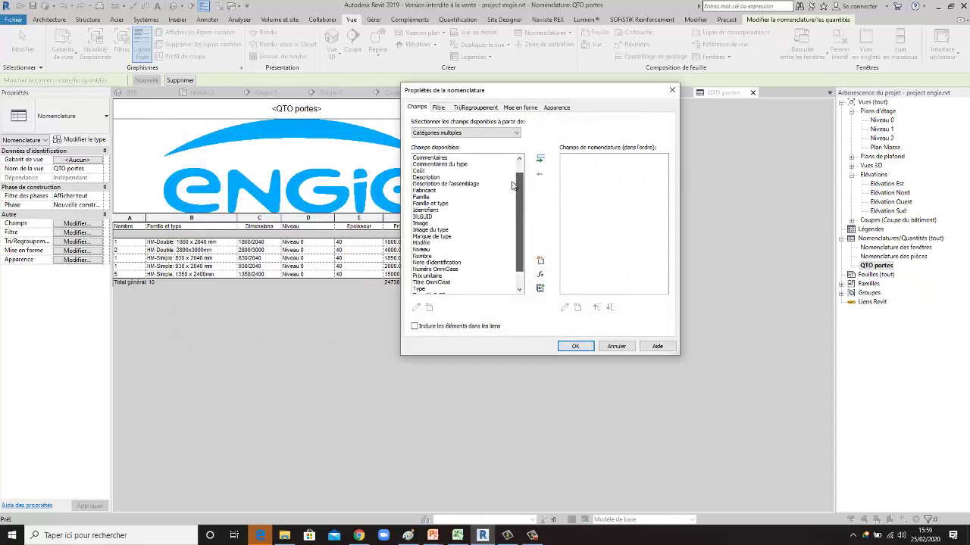
scroll(512, 220, "down", 2)
scroll(511, 197, "up", 2)
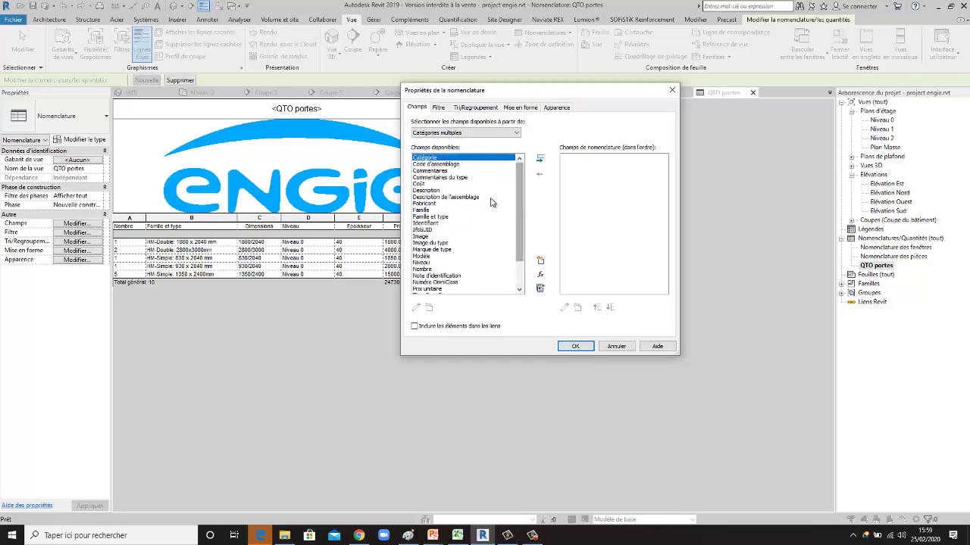
left_click(431, 216)
left_click(540, 159)
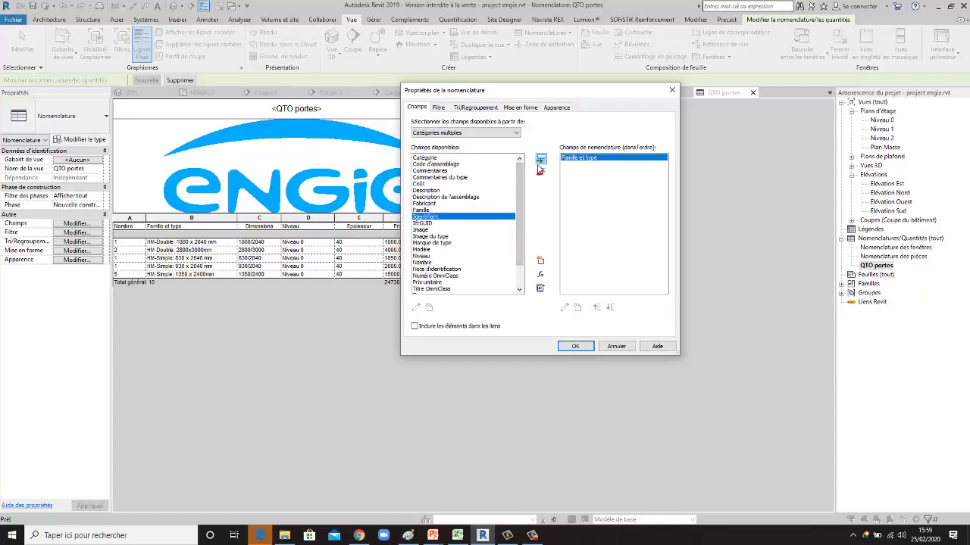
scroll(462, 227, "down", 1)
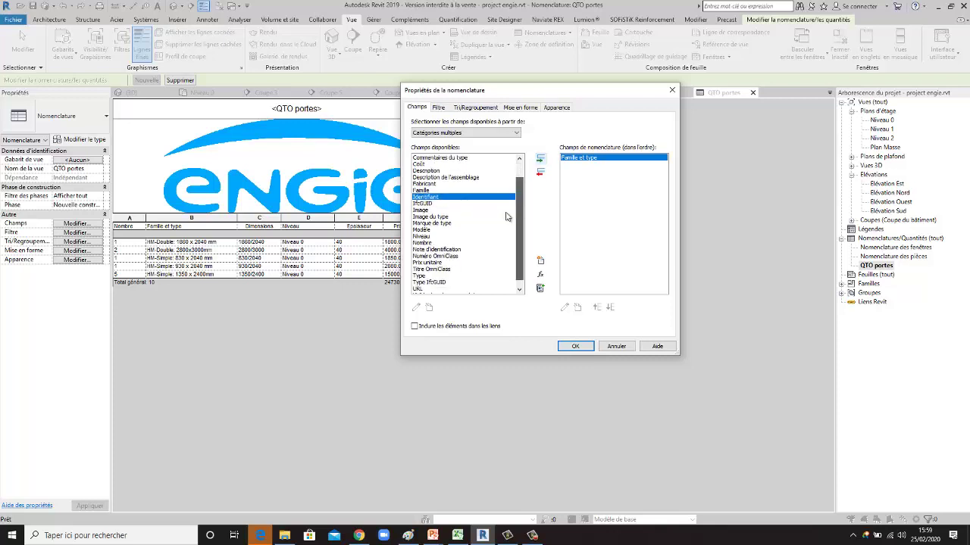
left_click(433, 244)
left_click(540, 158)
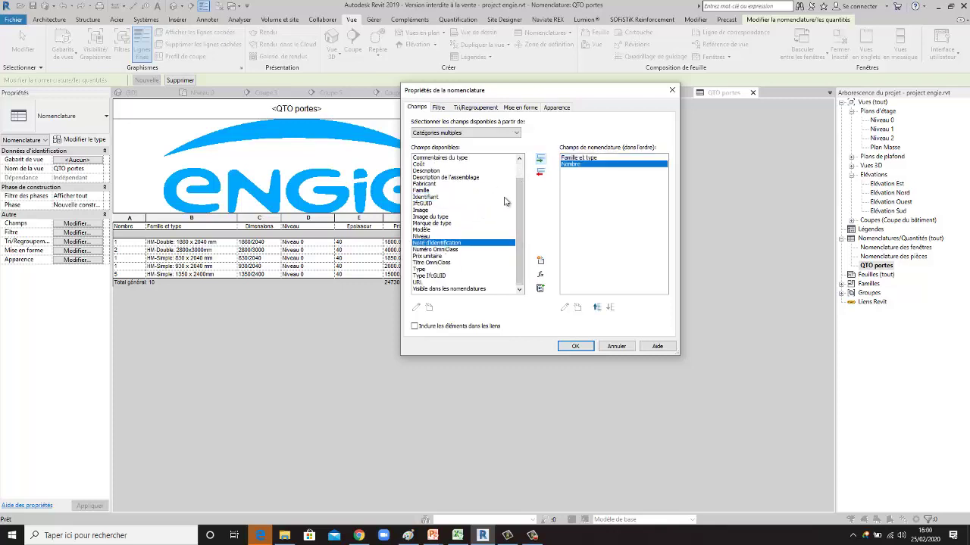
left_click(430, 224)
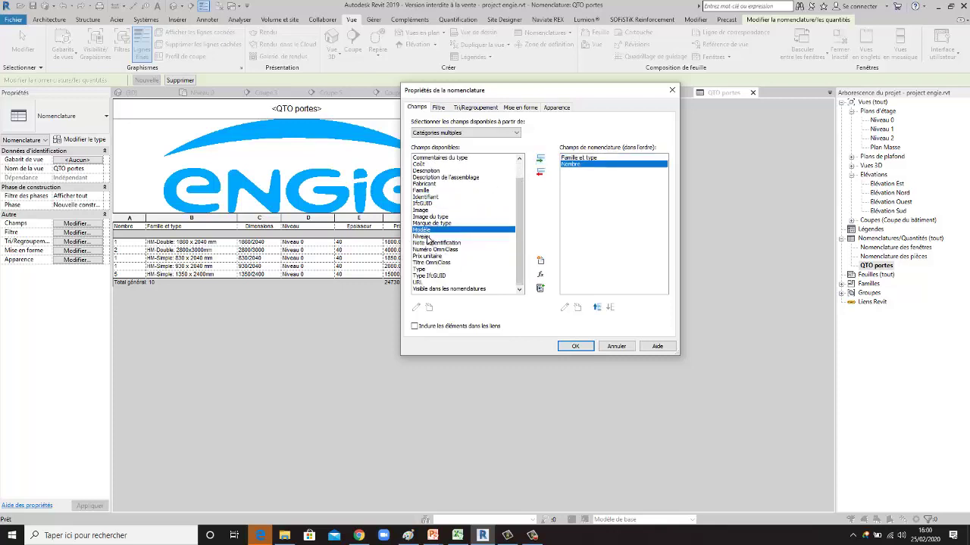
left_click(426, 236)
left_click(540, 158)
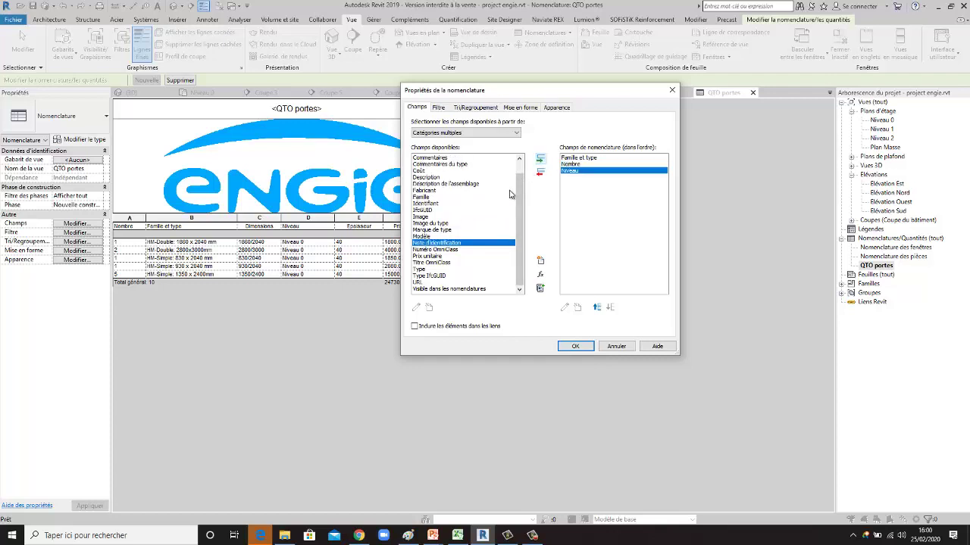